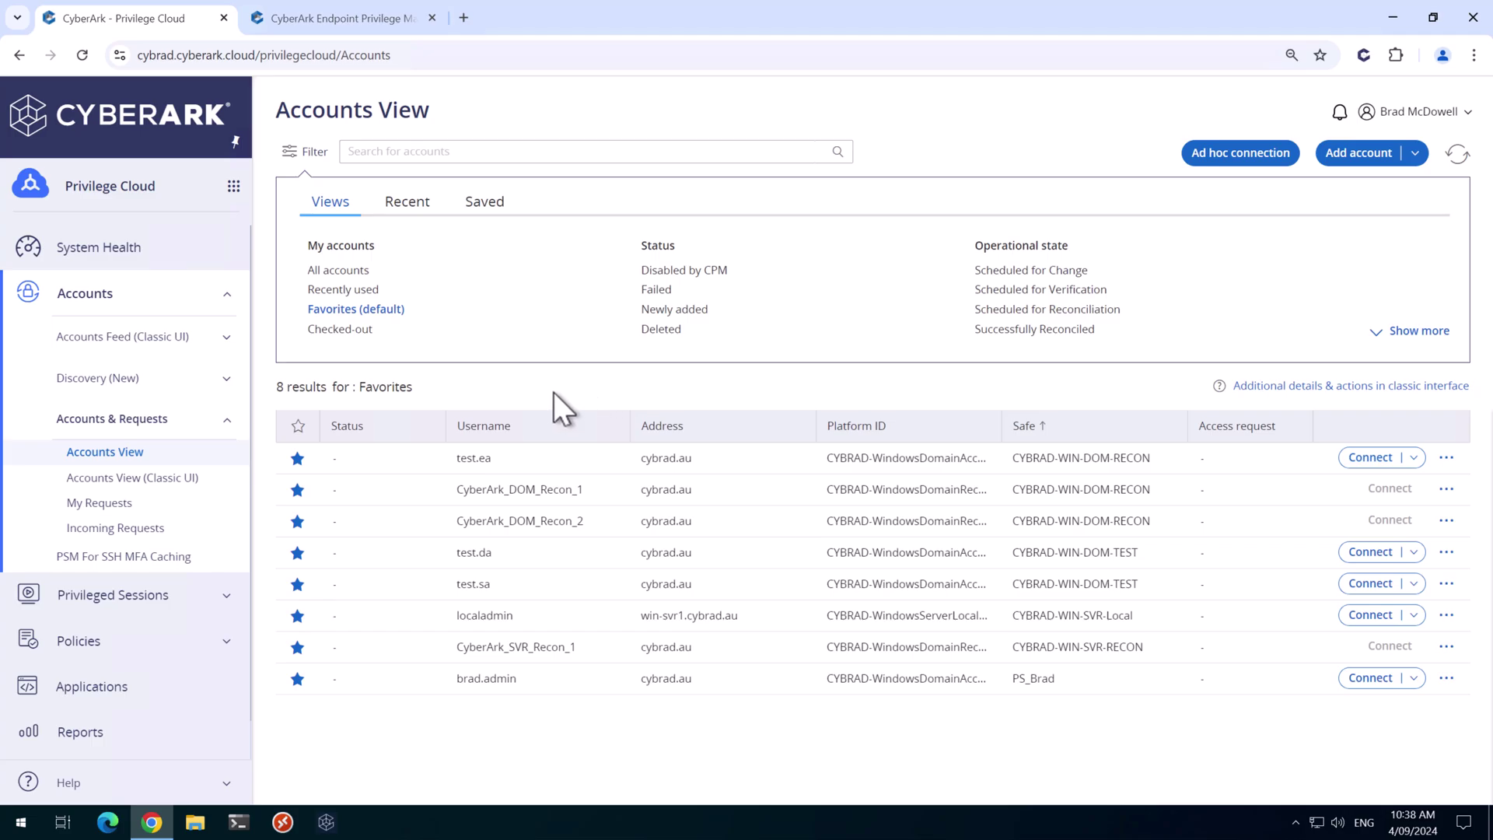
Sign in to Endpoint Privilege Manager with the administrator's pasted user name and password
left_click(342, 20)
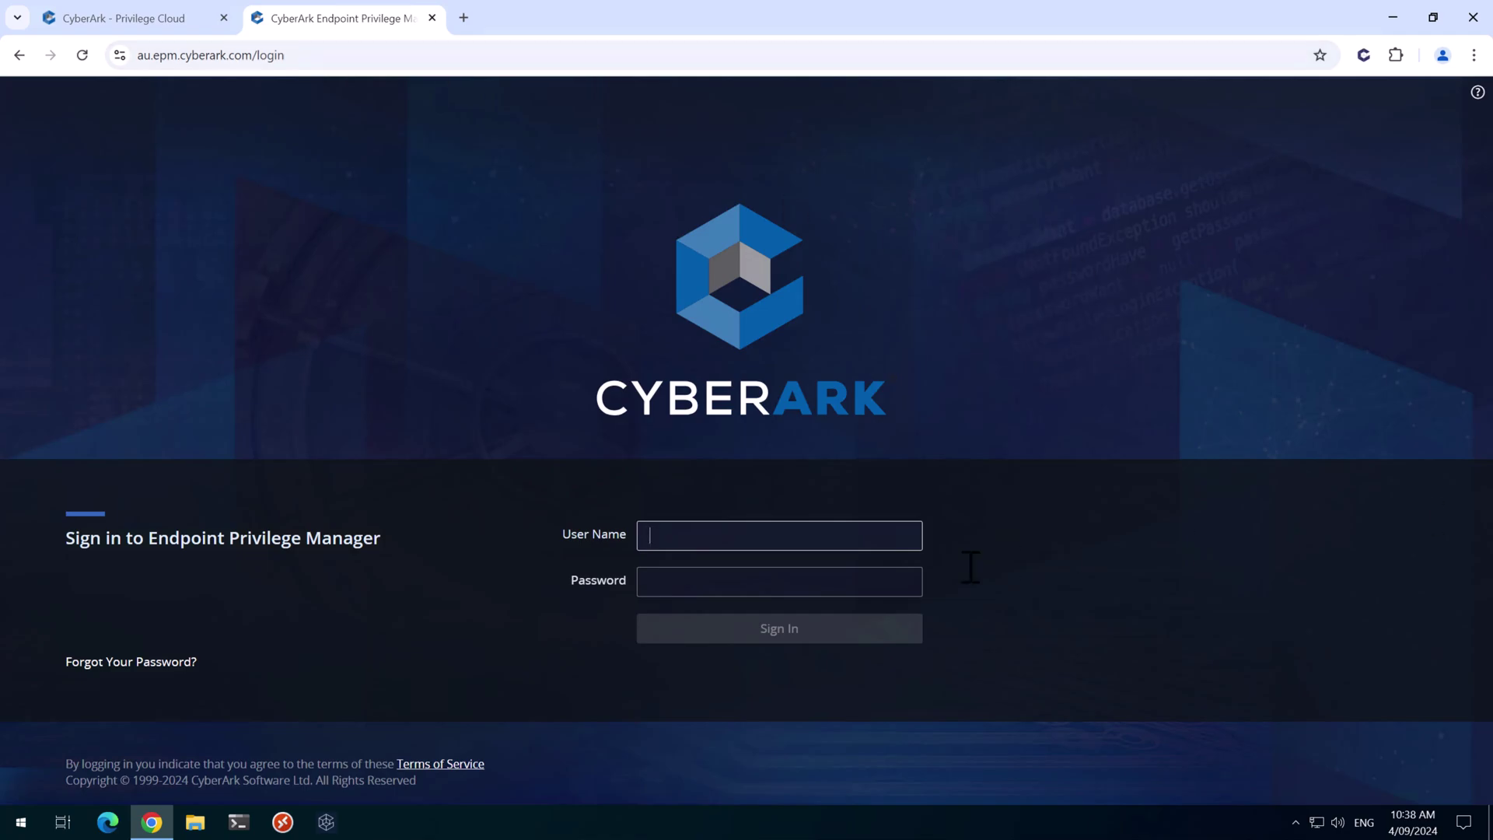
key("ctrl+v")
key("Tab")
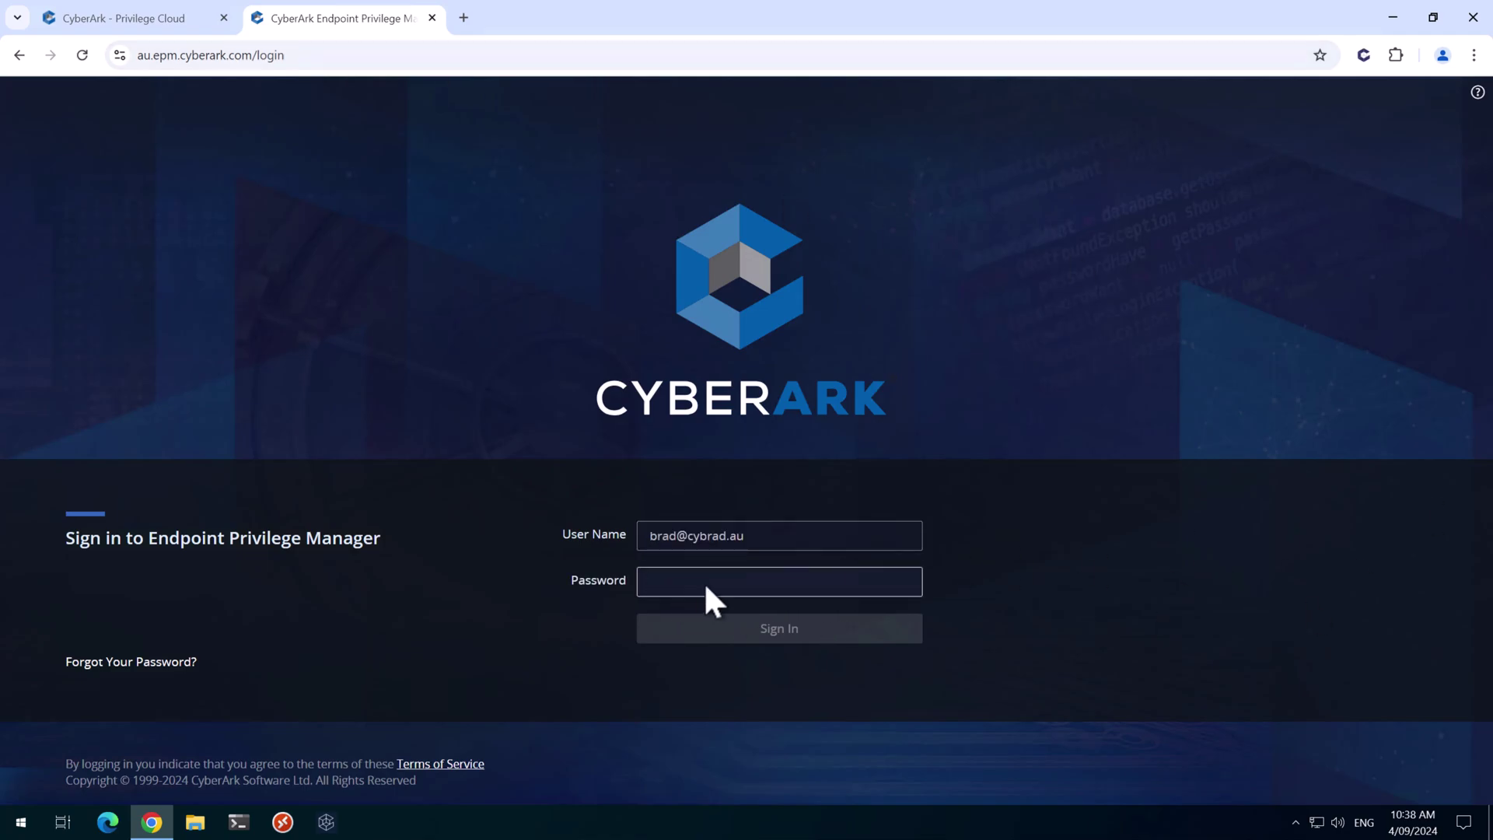
key("ctrl+v")
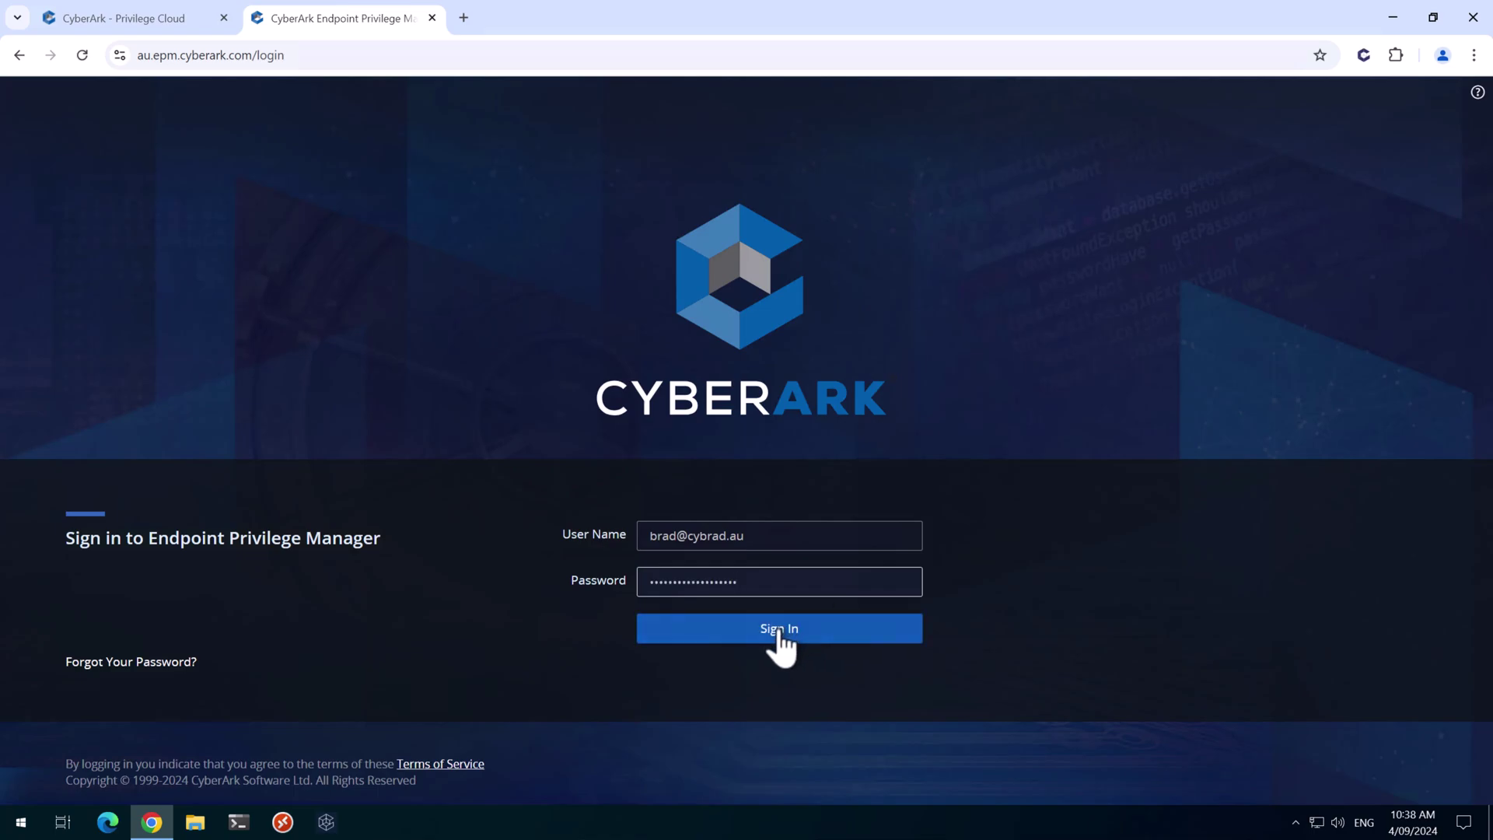
left_click(716, 631)
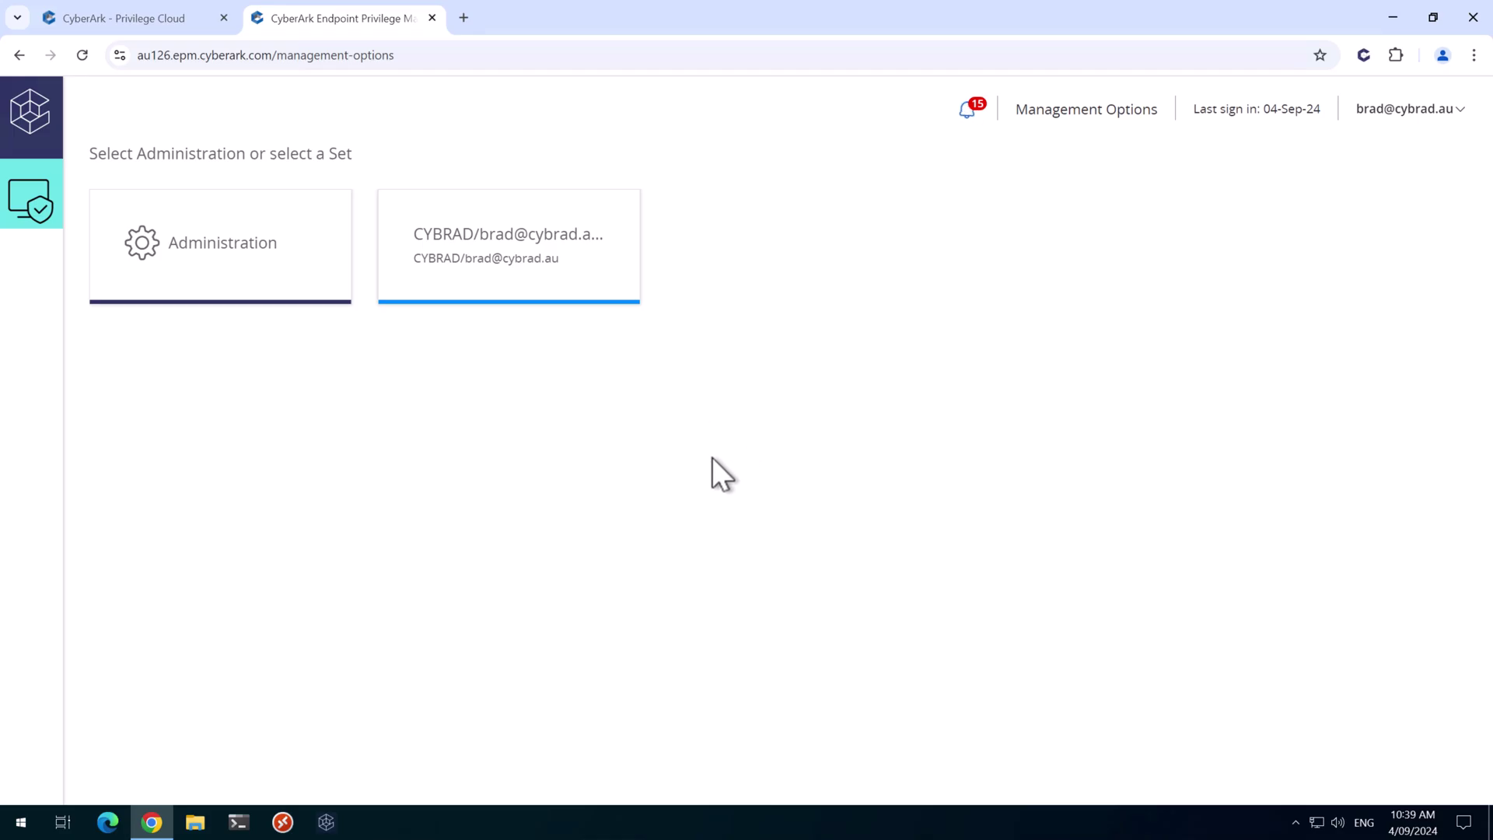
Open Identity Administration and create a new role named 'EPM Administrators'
left_click(126, 16)
left_click(234, 187)
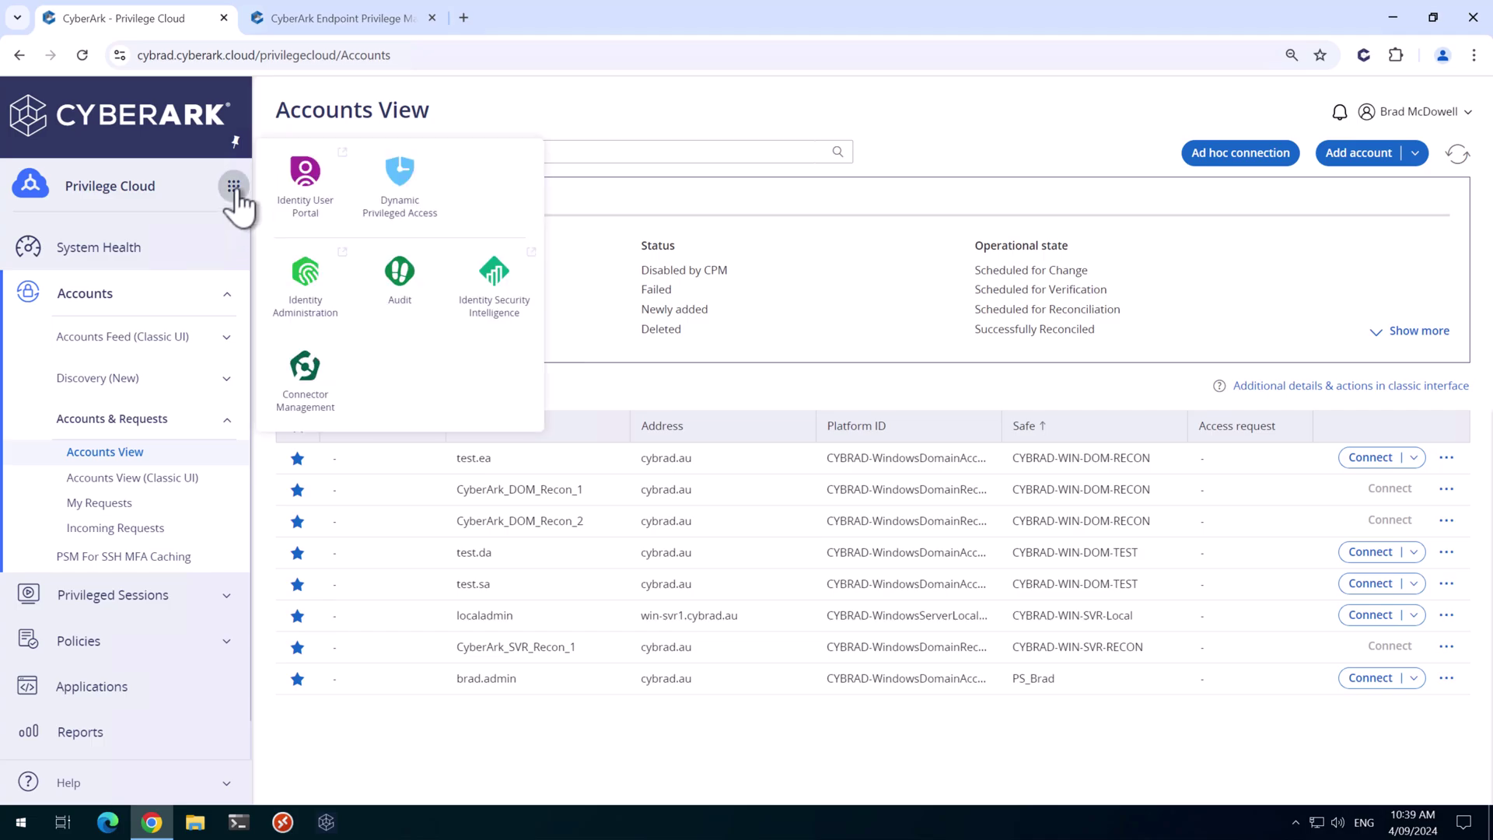
left_click(306, 308)
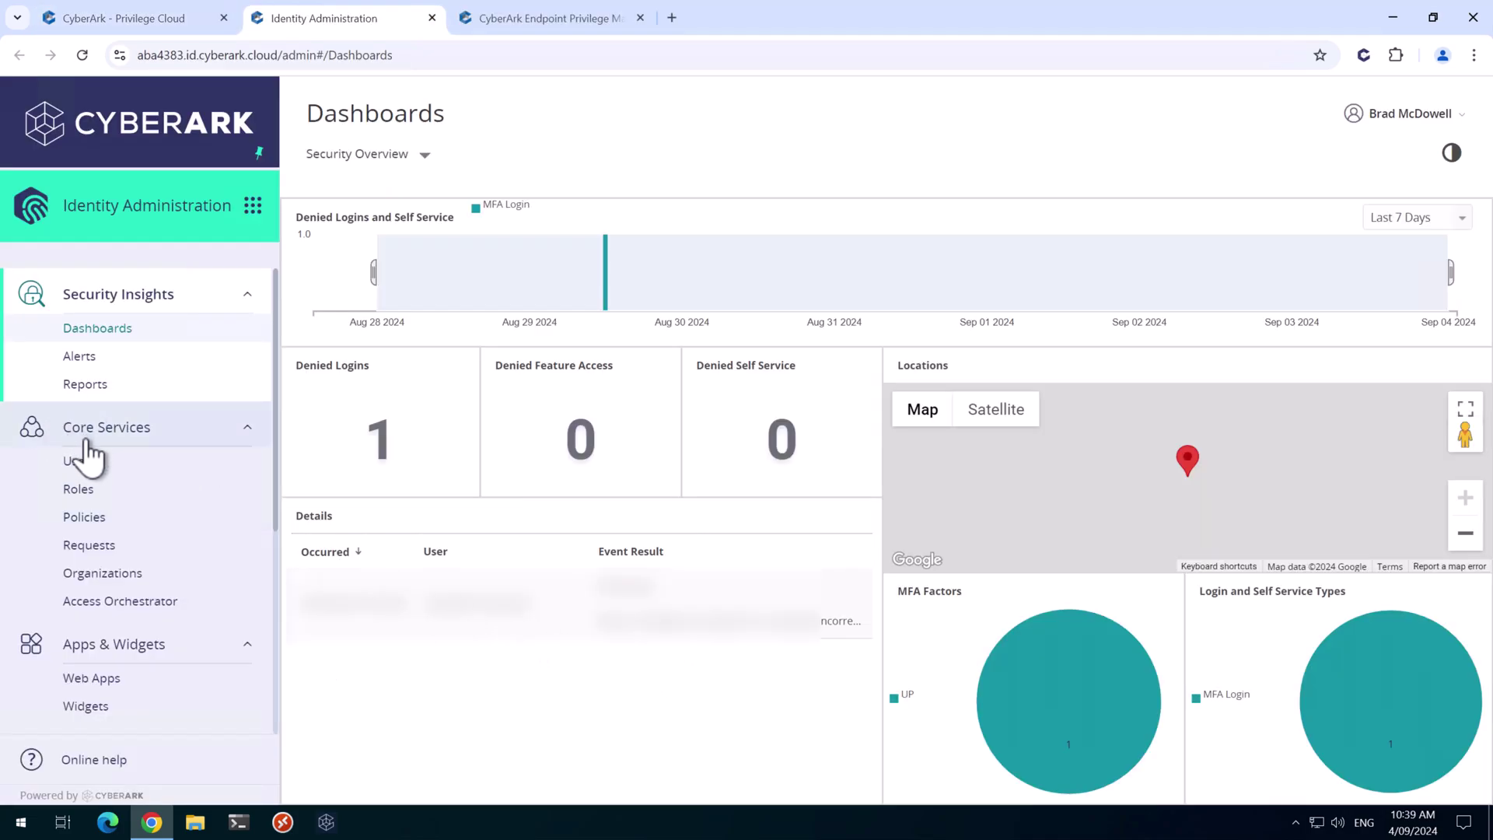
left_click(85, 495)
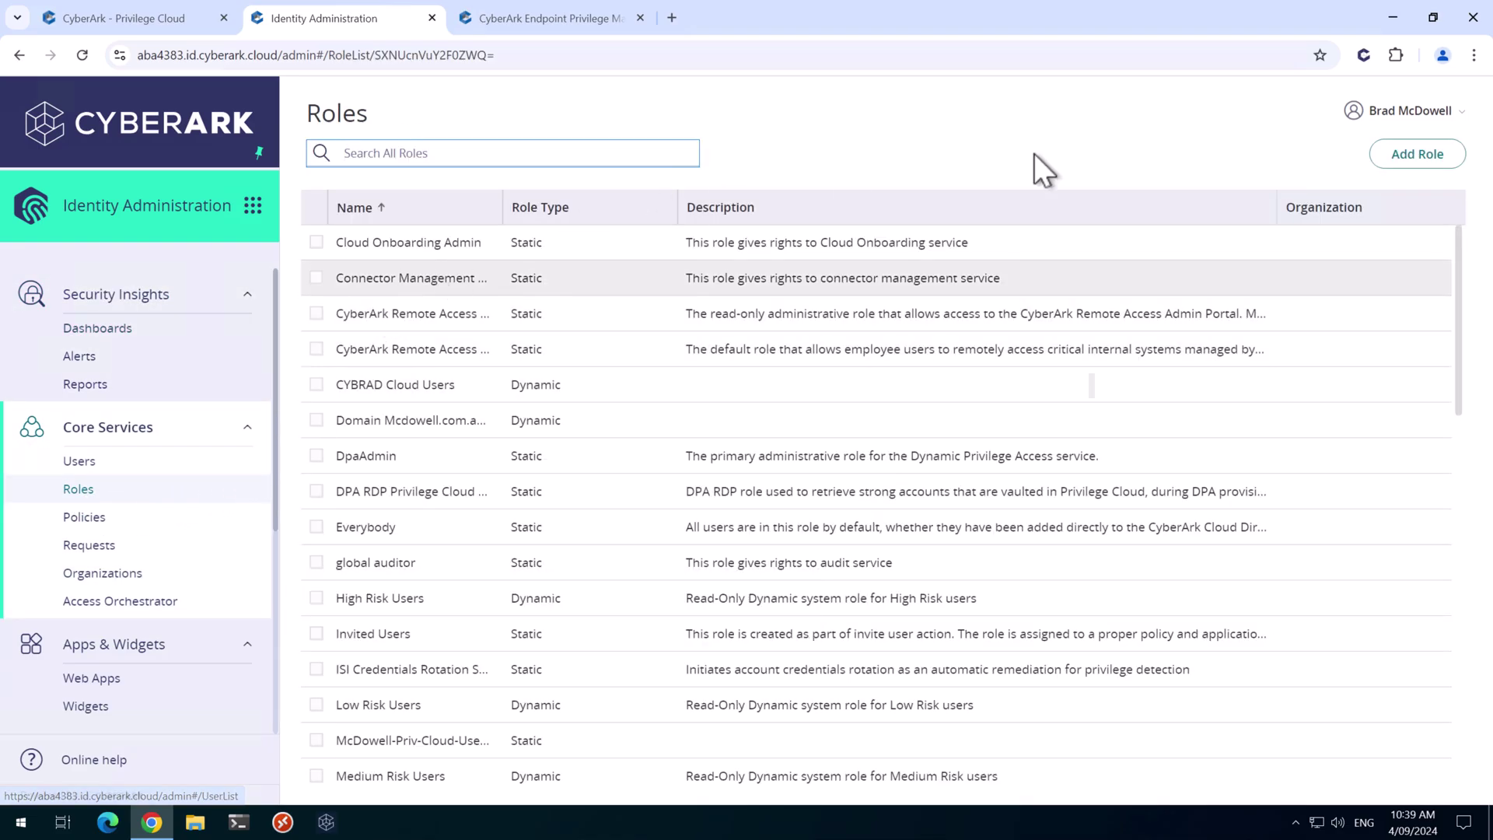
left_click(1435, 159)
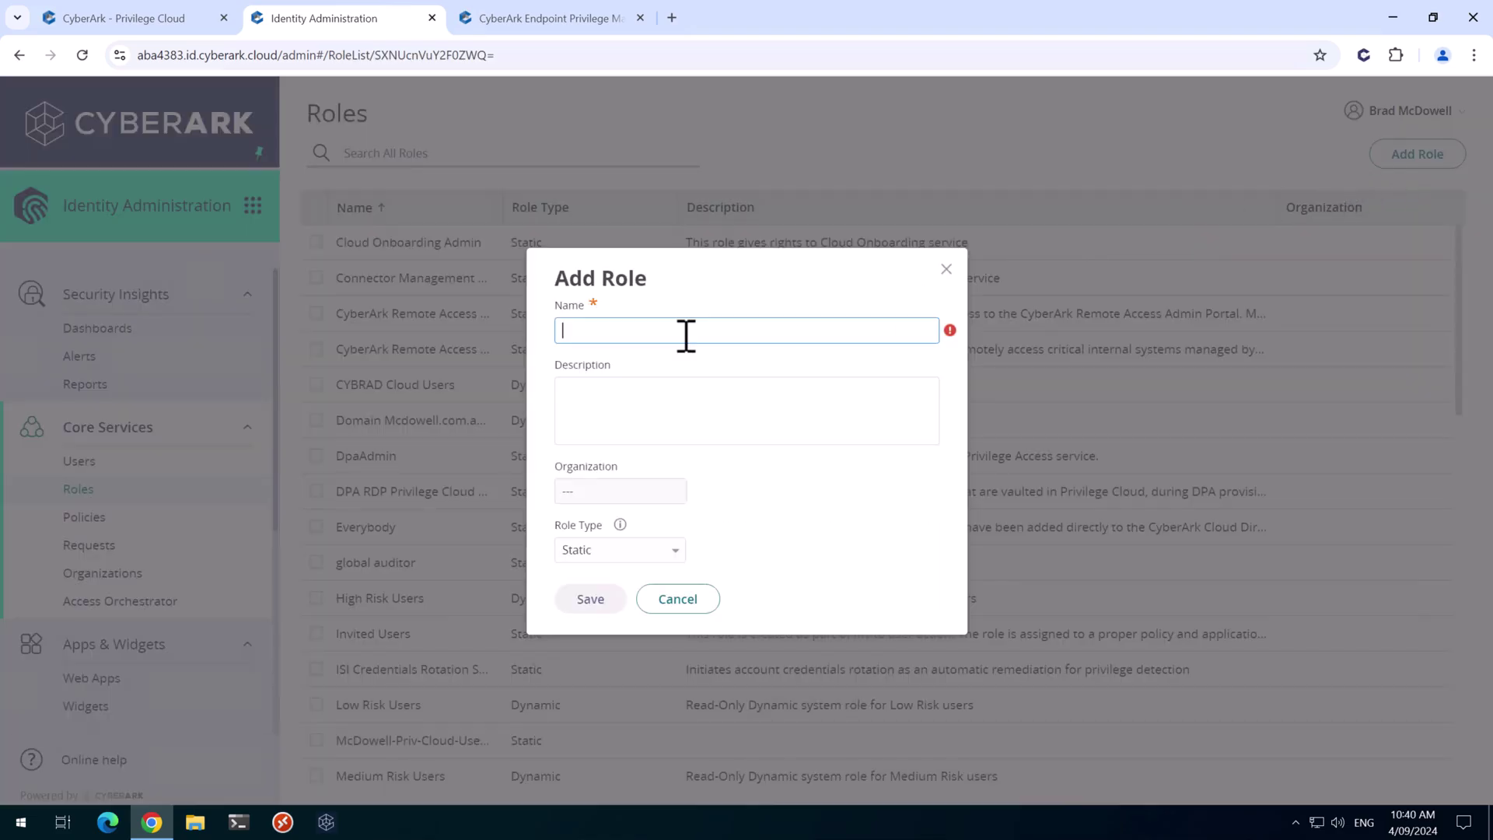
type("EPM Administrators")
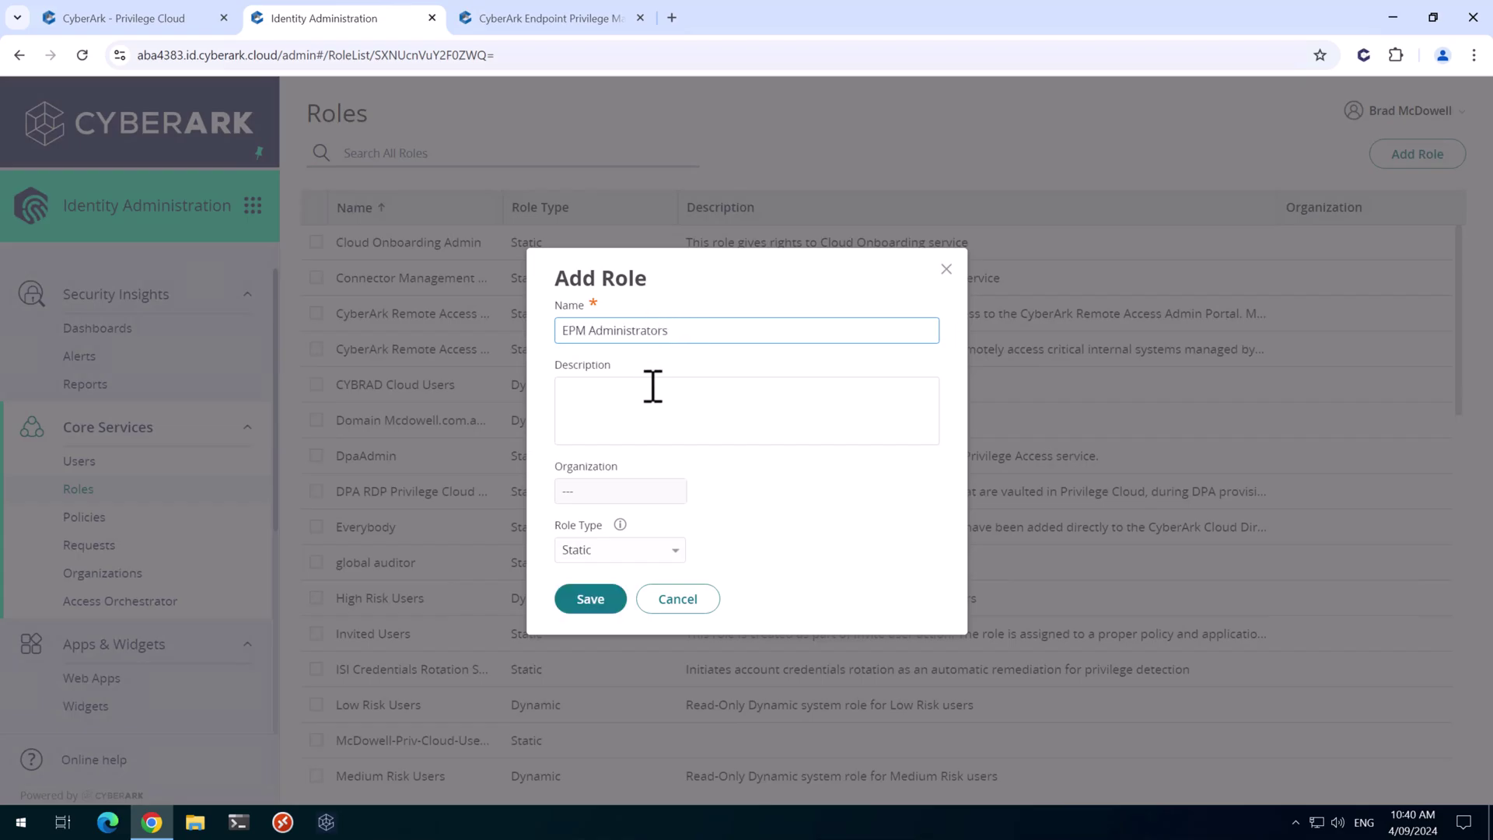
left_click(590, 601)
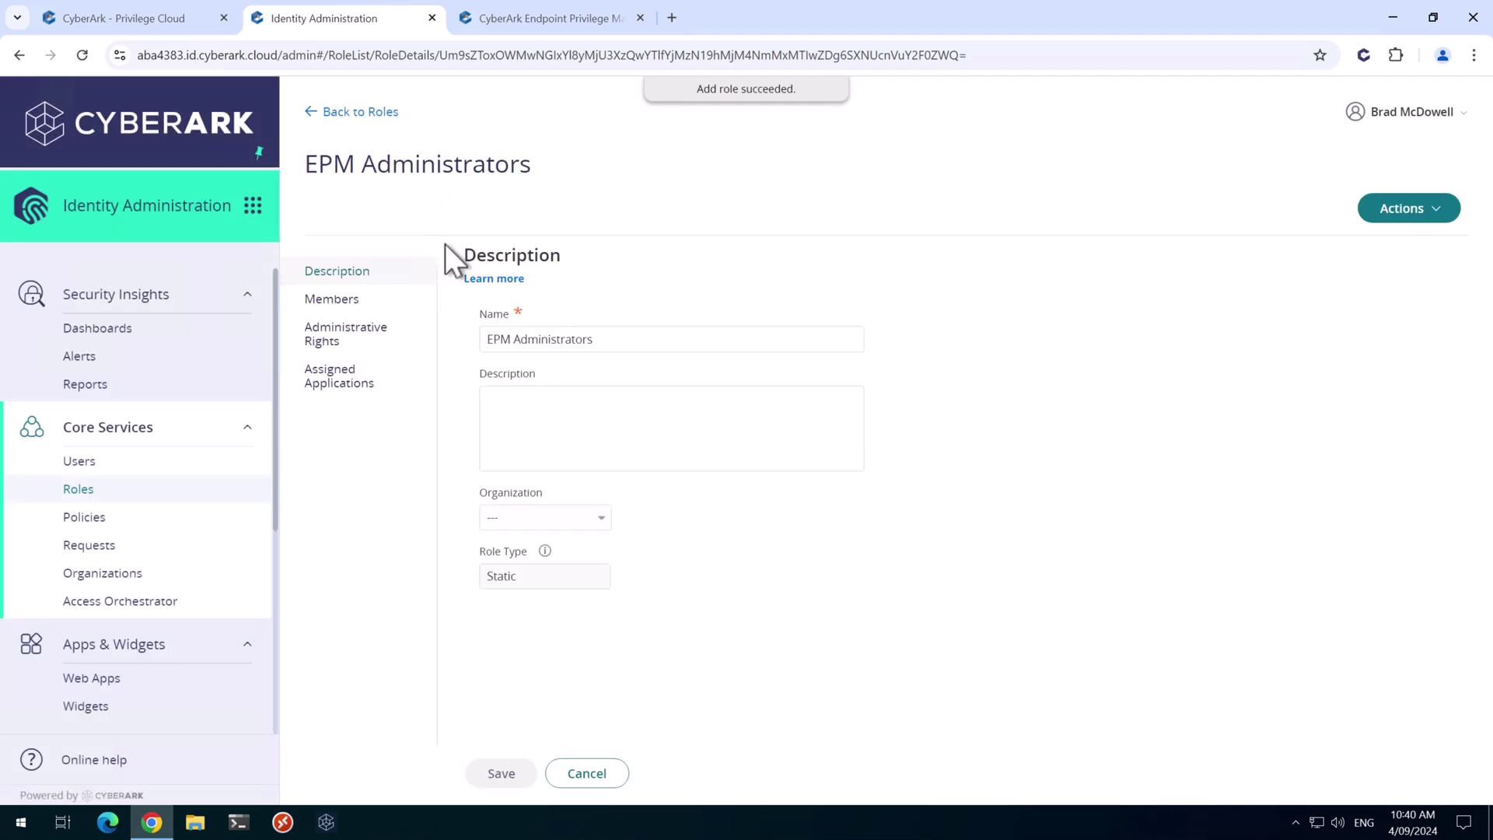
Add the administrator's user account as the role's member and save the membership
left_click(341, 301)
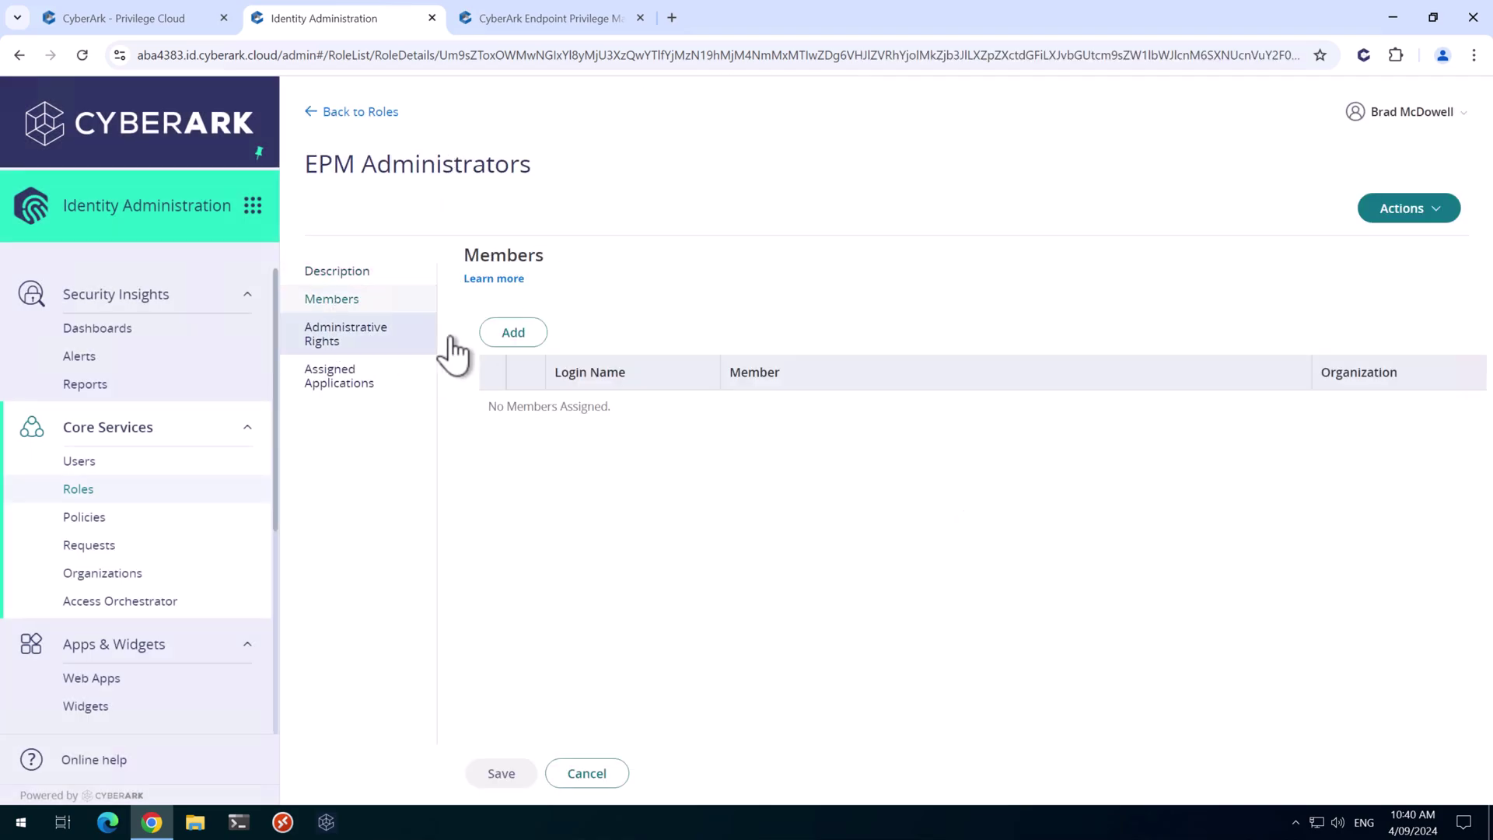
left_click(535, 333)
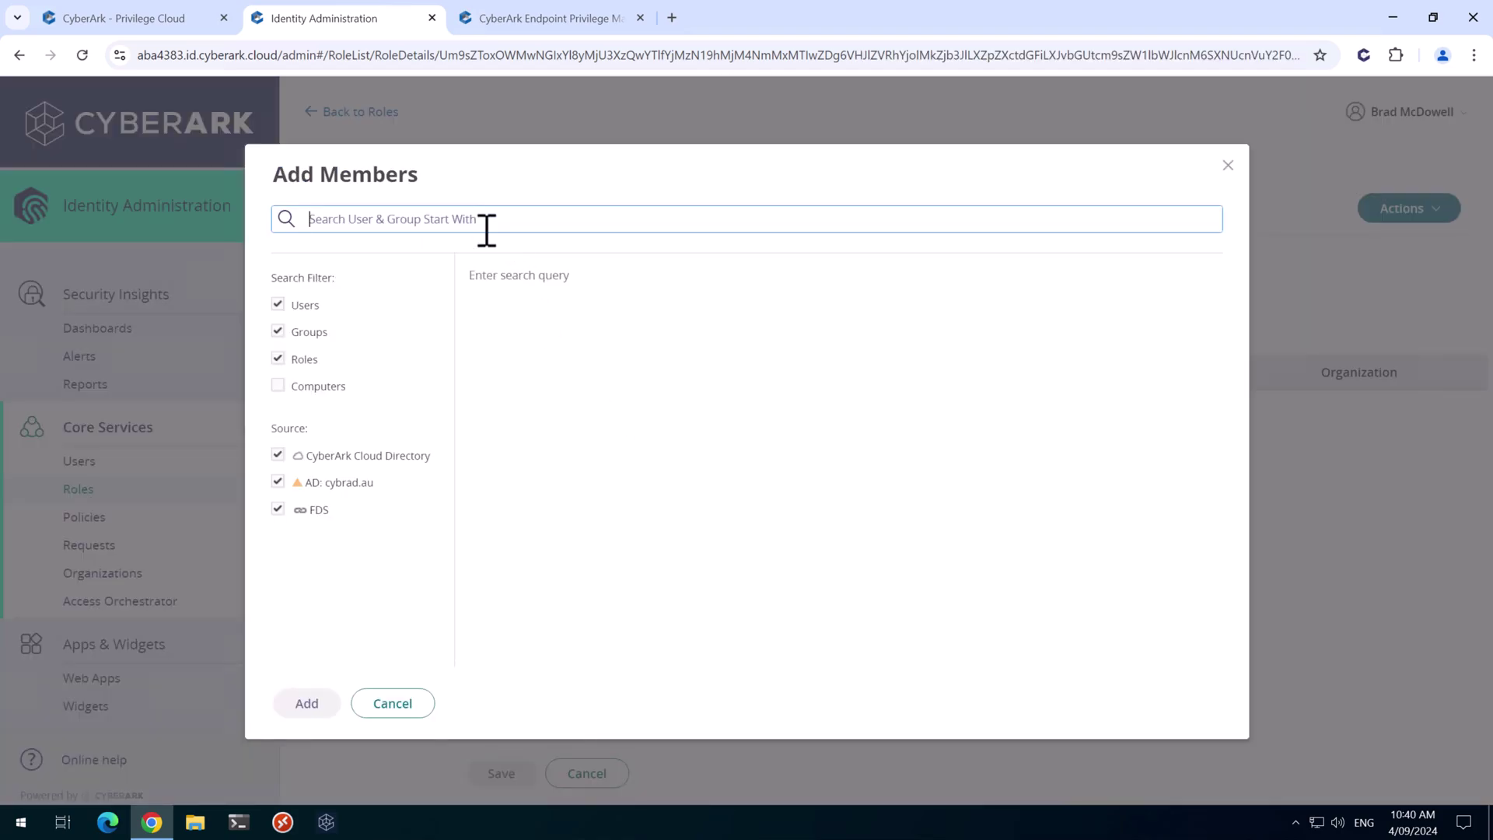
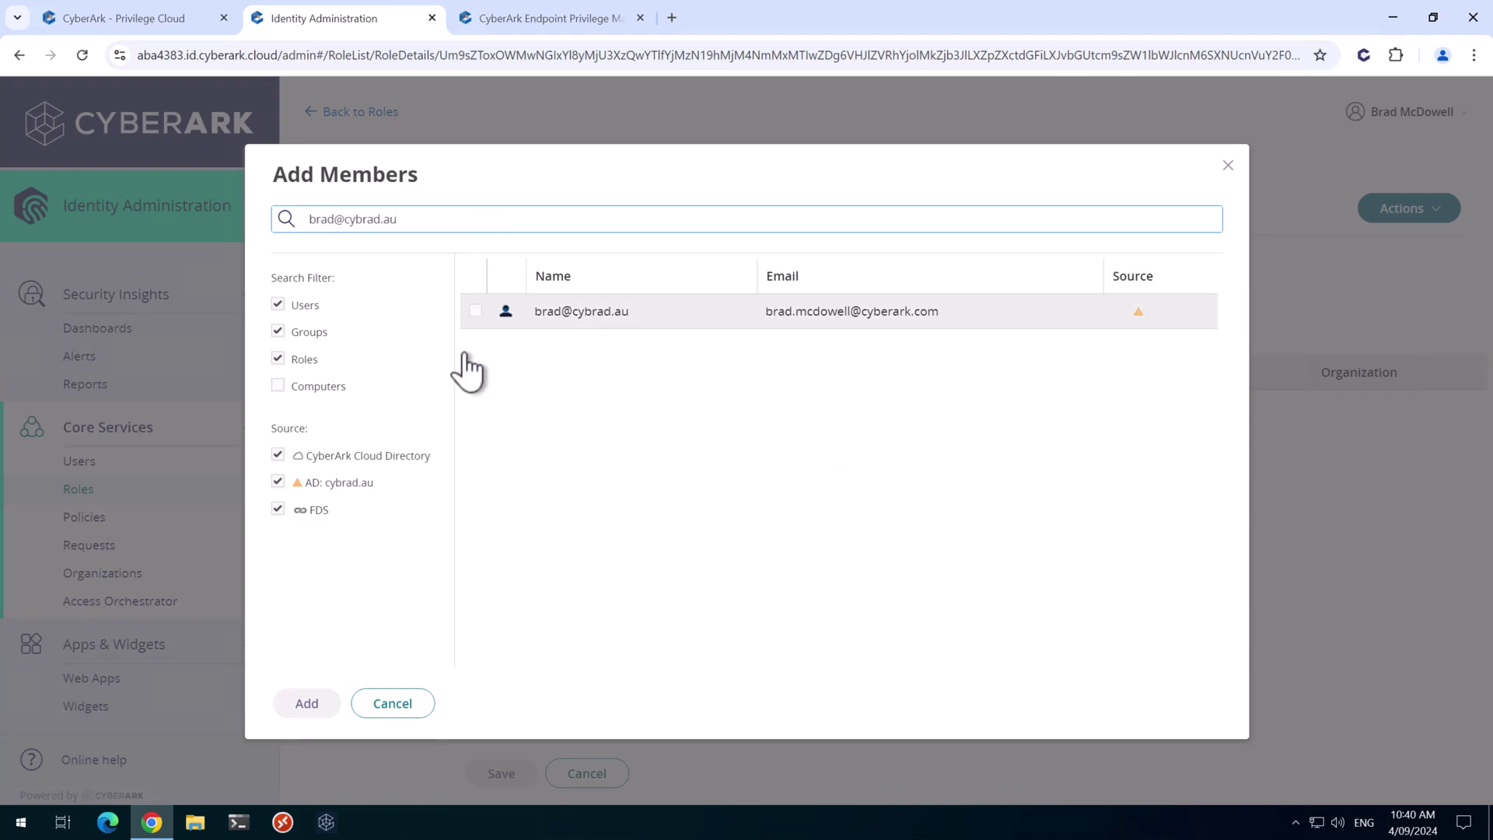
left_click(476, 312)
left_click(306, 709)
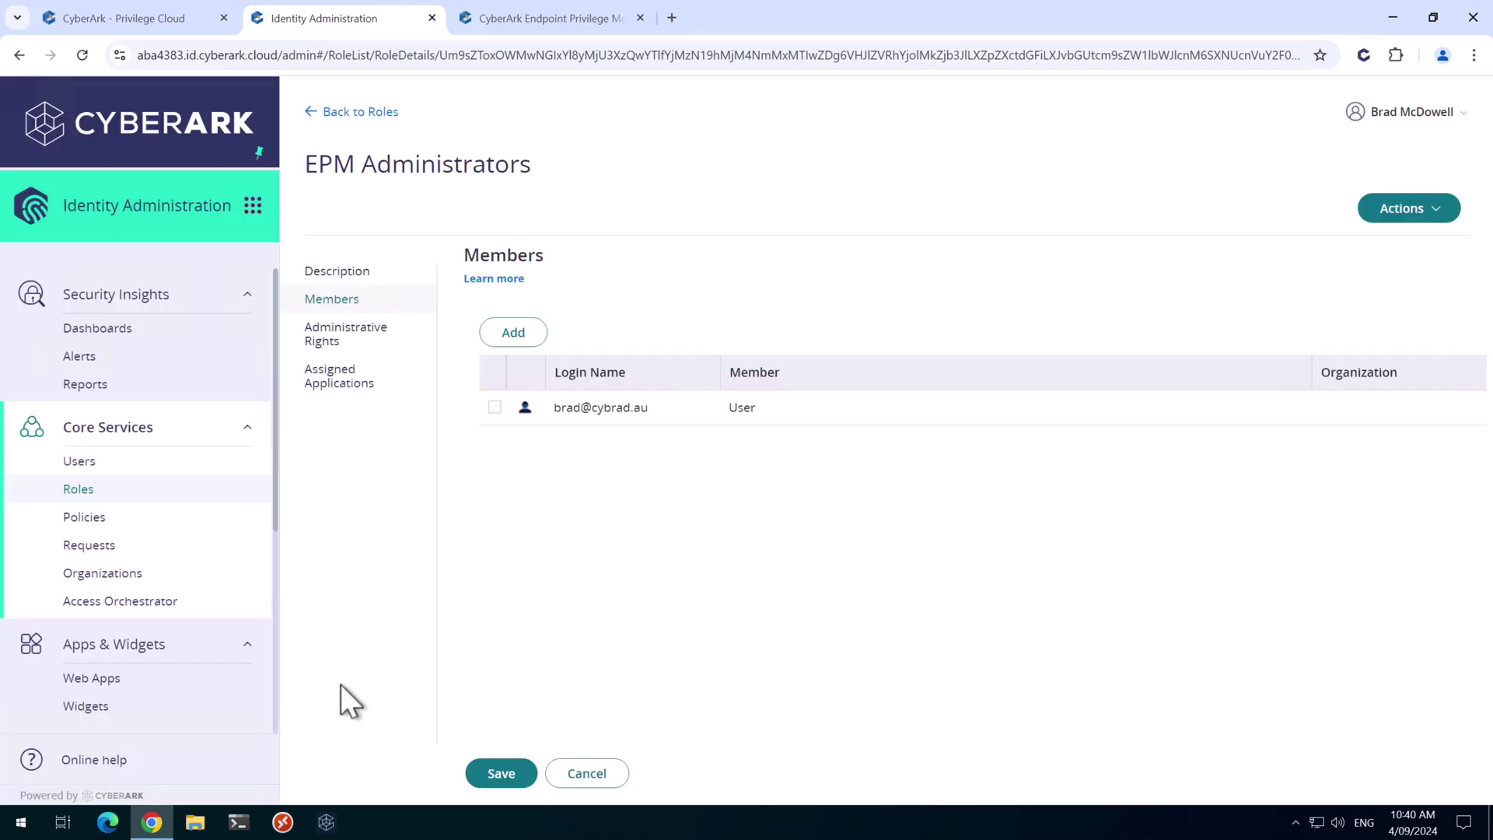
left_click(504, 766)
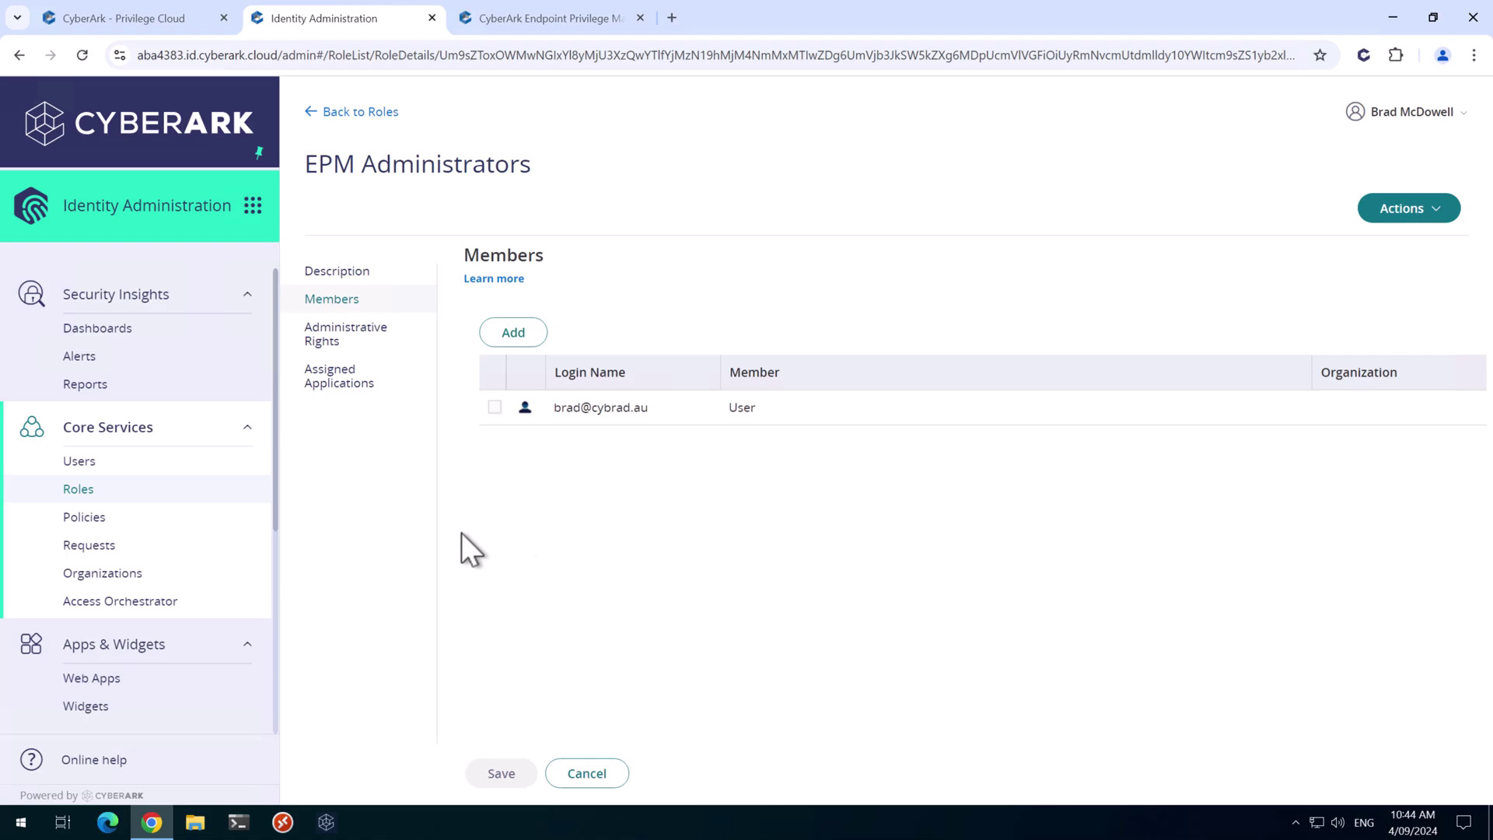
Add the EPM Administrators role to the Privilege Cloud Policy's specified roles and save
left_click(101, 522)
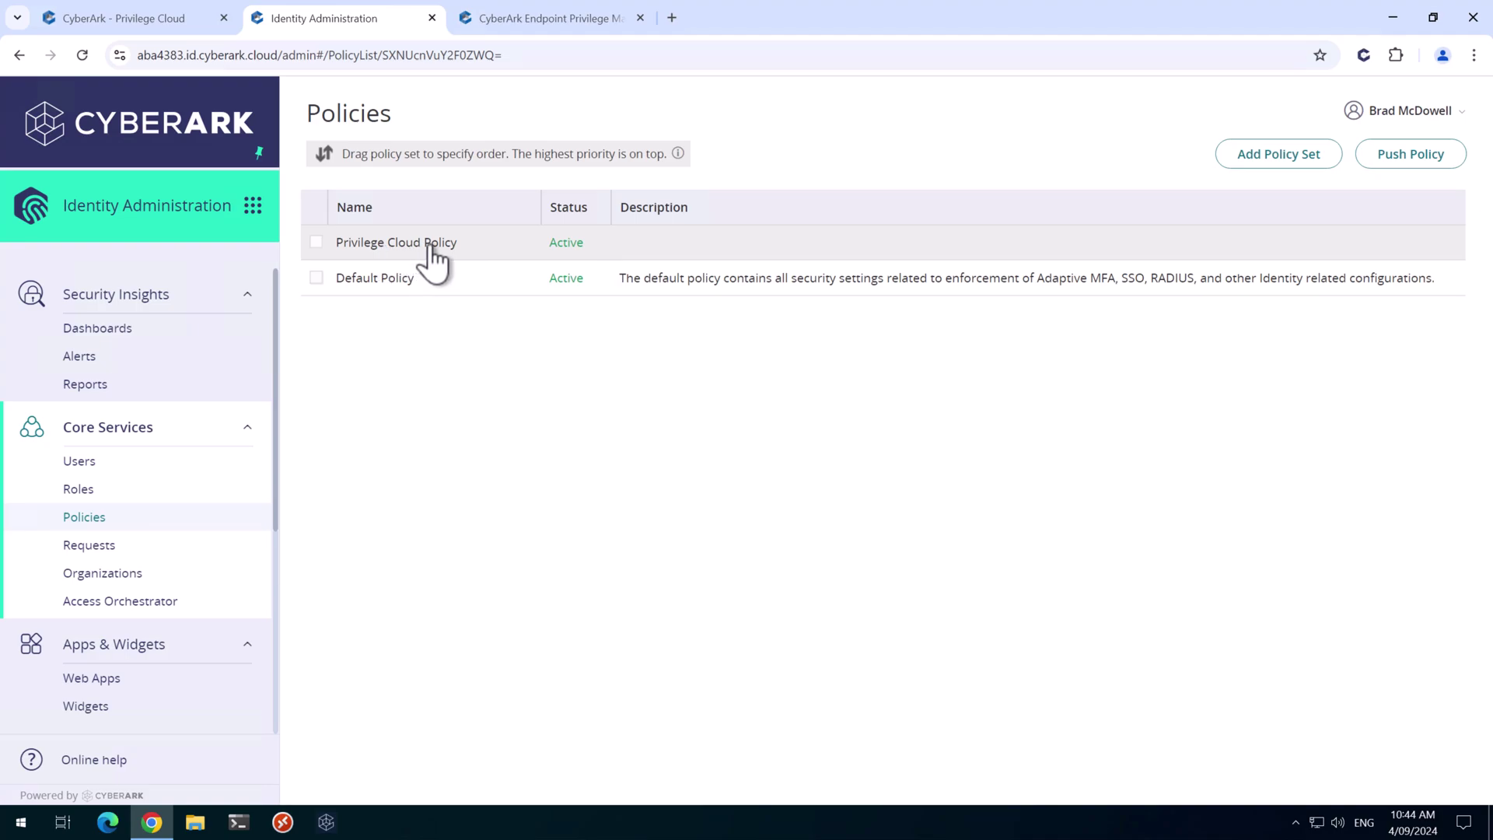
left_click(472, 244)
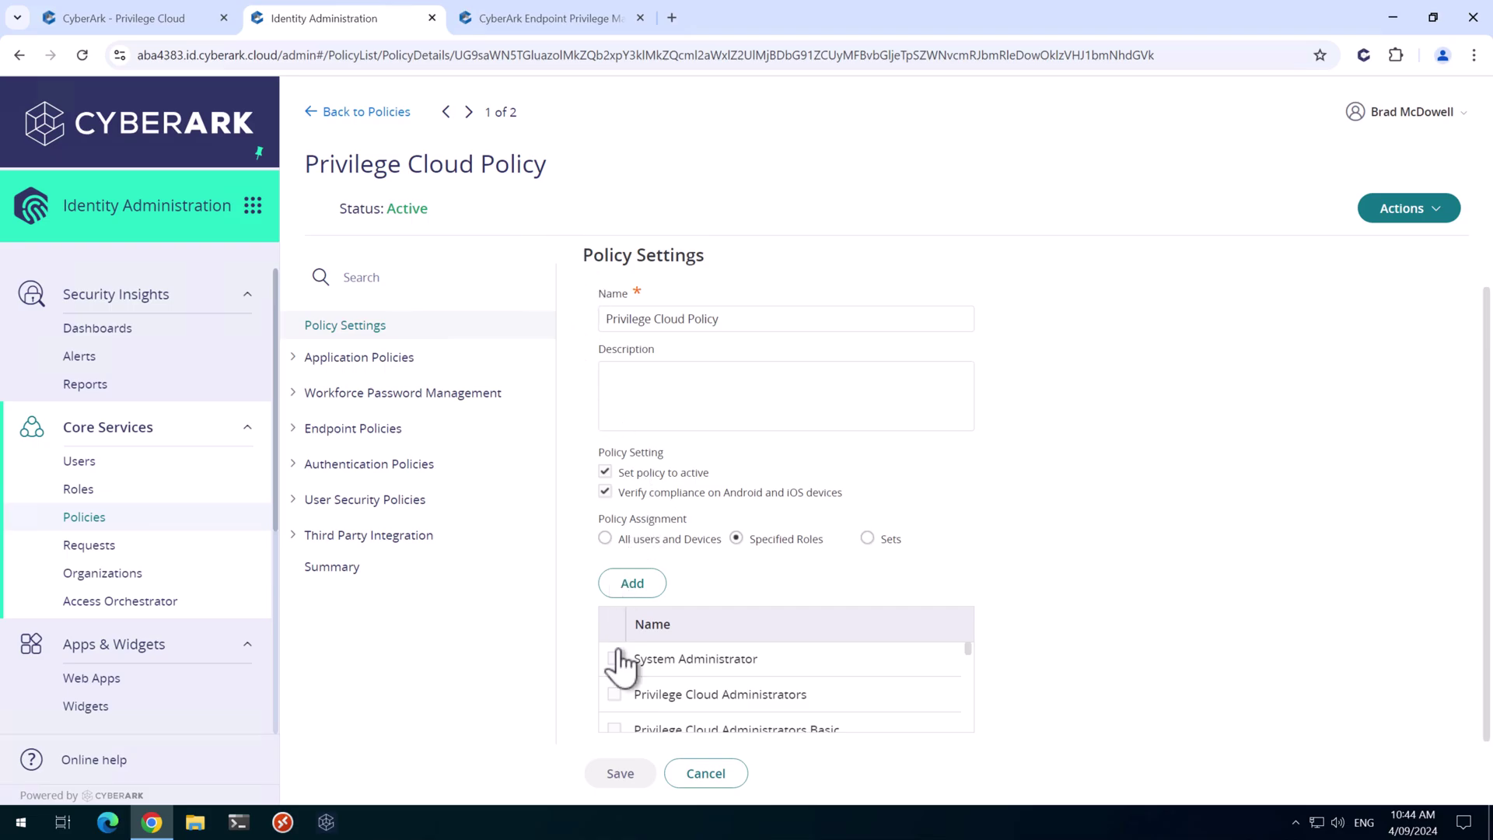
left_click(632, 583)
type("EPM")
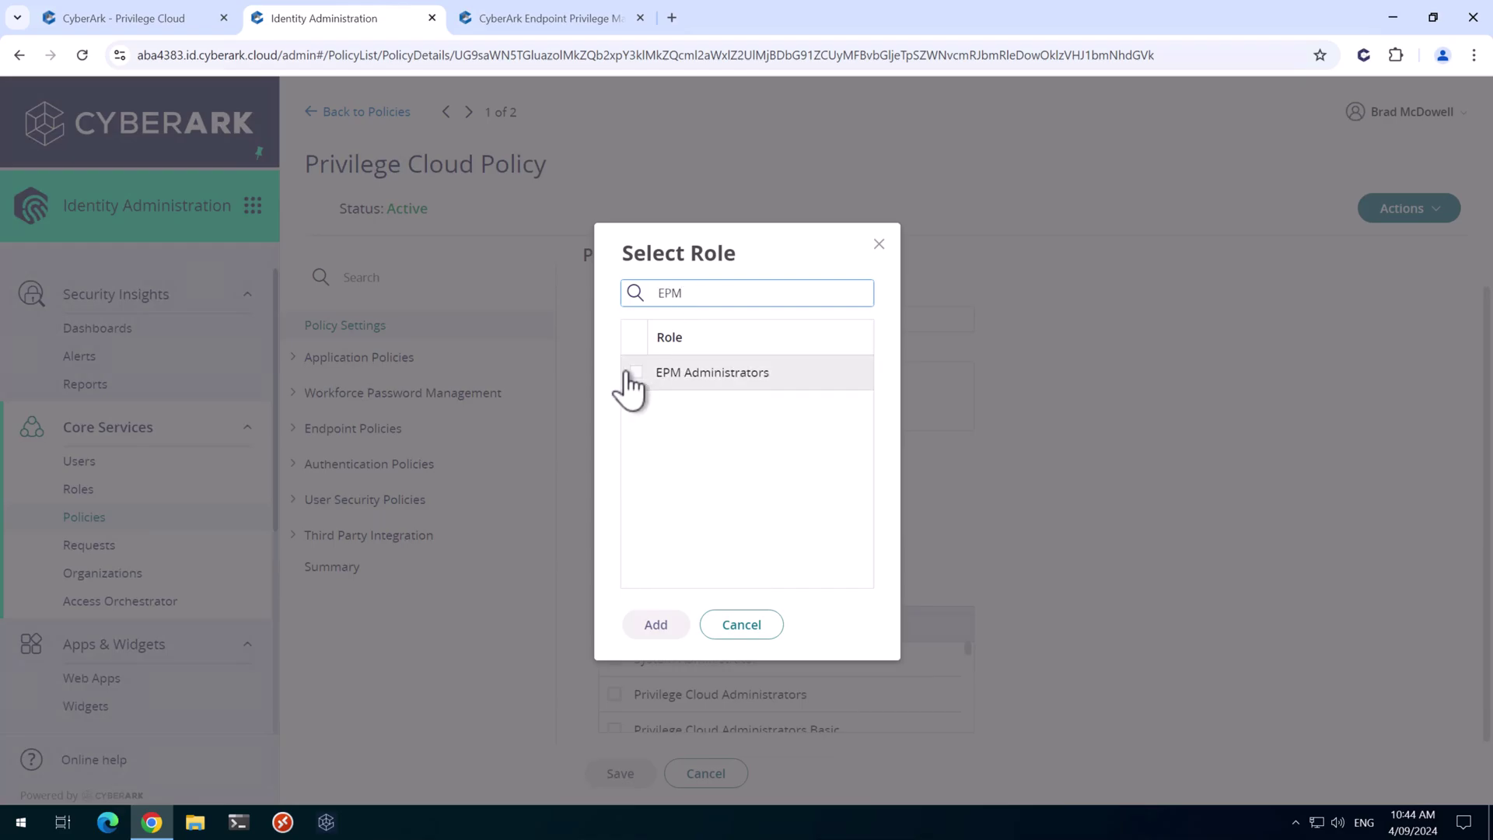
left_click(635, 373)
left_click(655, 625)
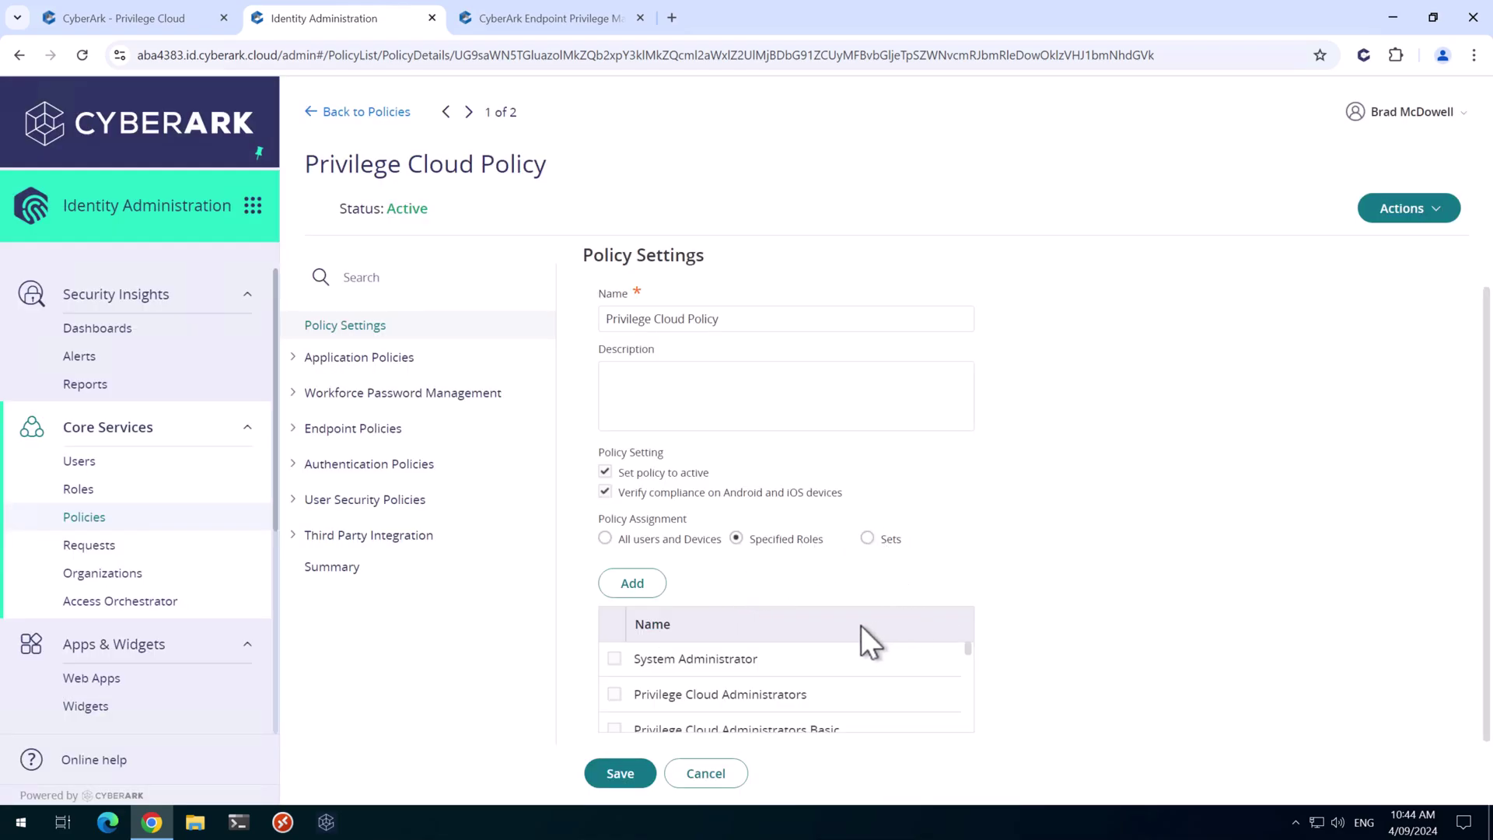
left_click(621, 775)
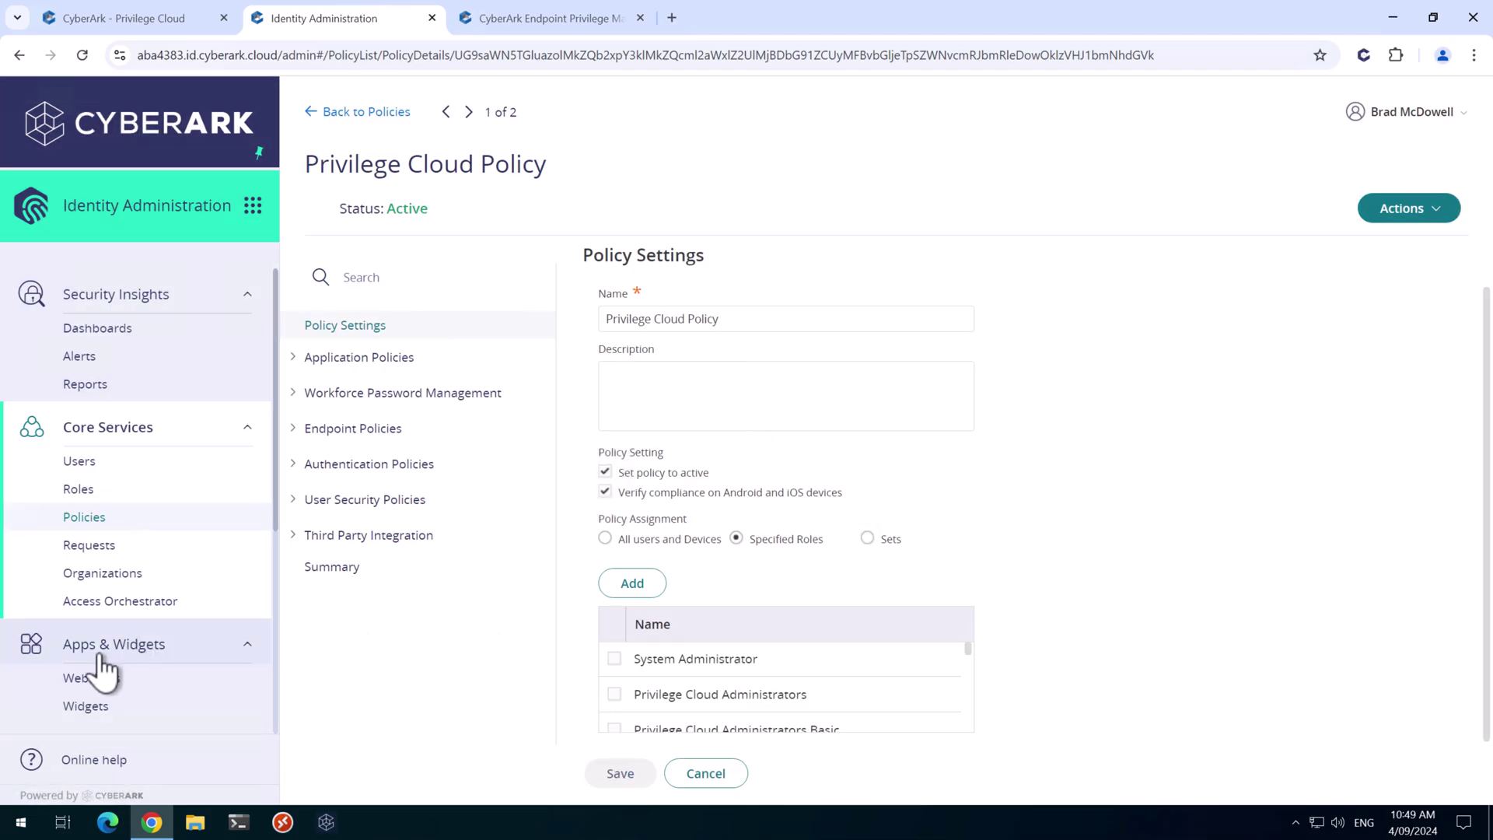
Add the CyberArk Endpoint Privilege Manager web app from the app catalog
left_click(87, 680)
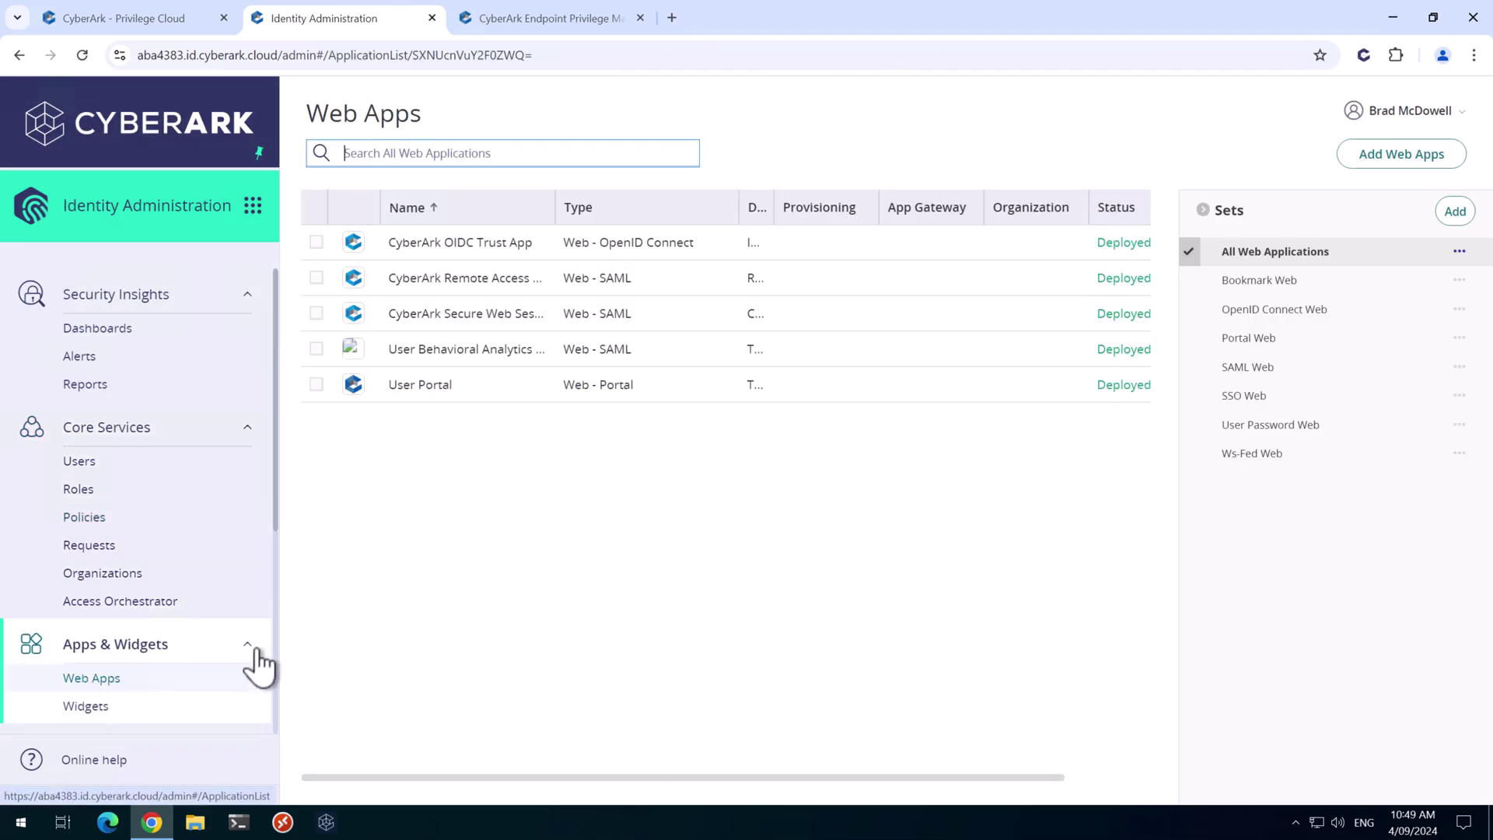
left_click(1377, 165)
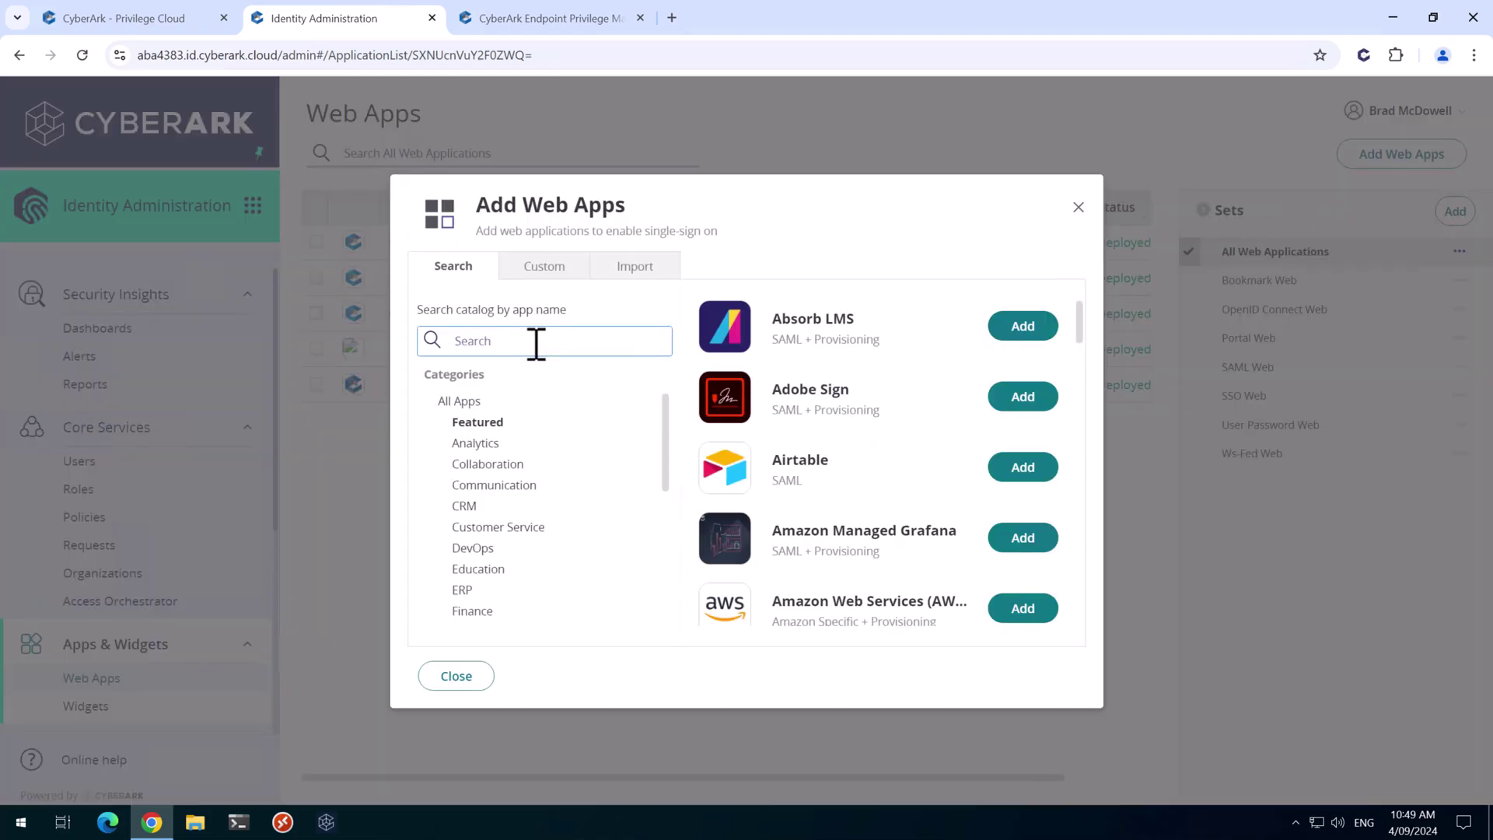
type("EPM")
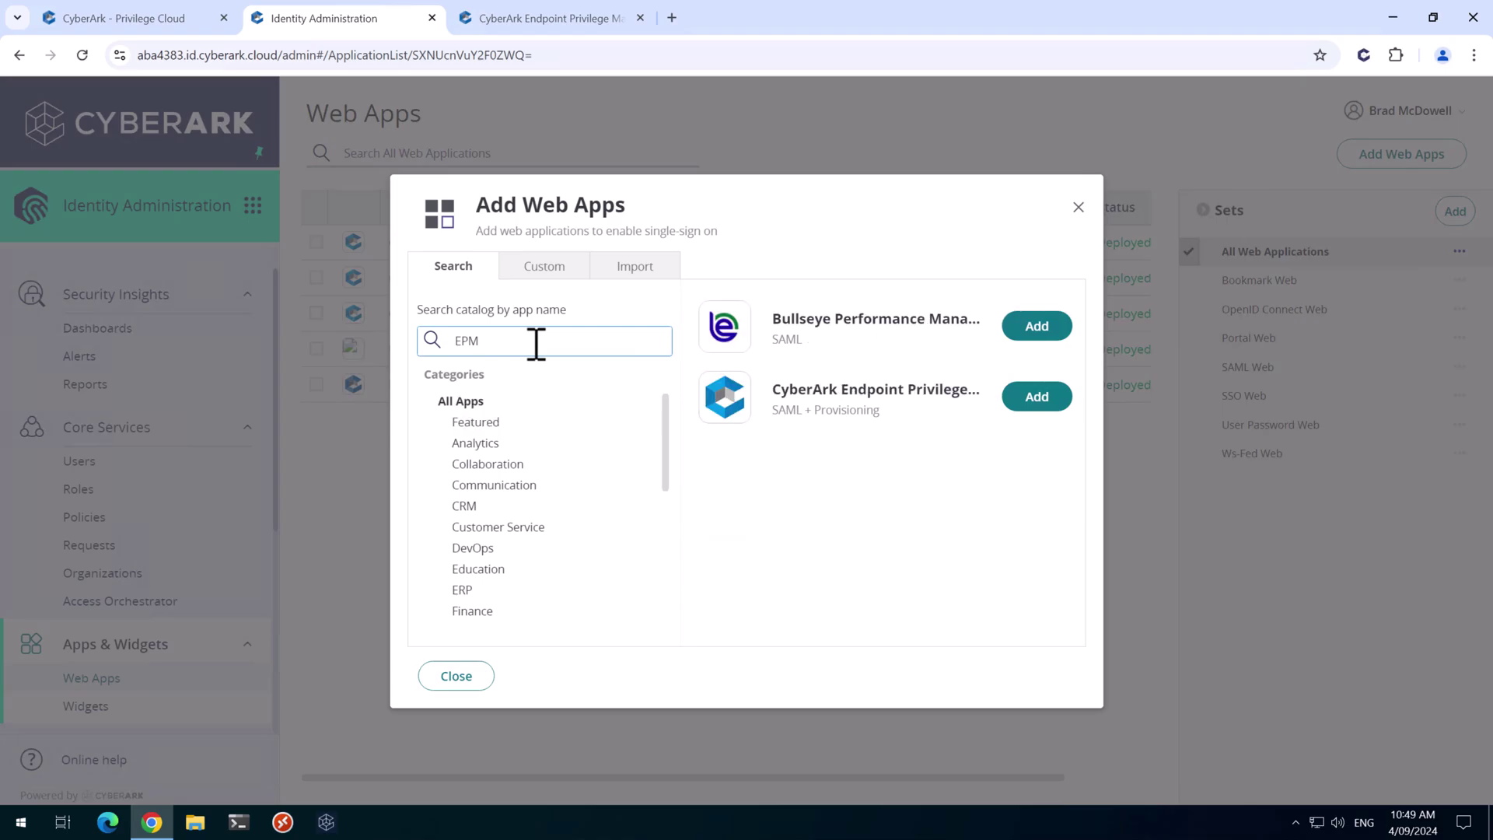
left_click(1044, 395)
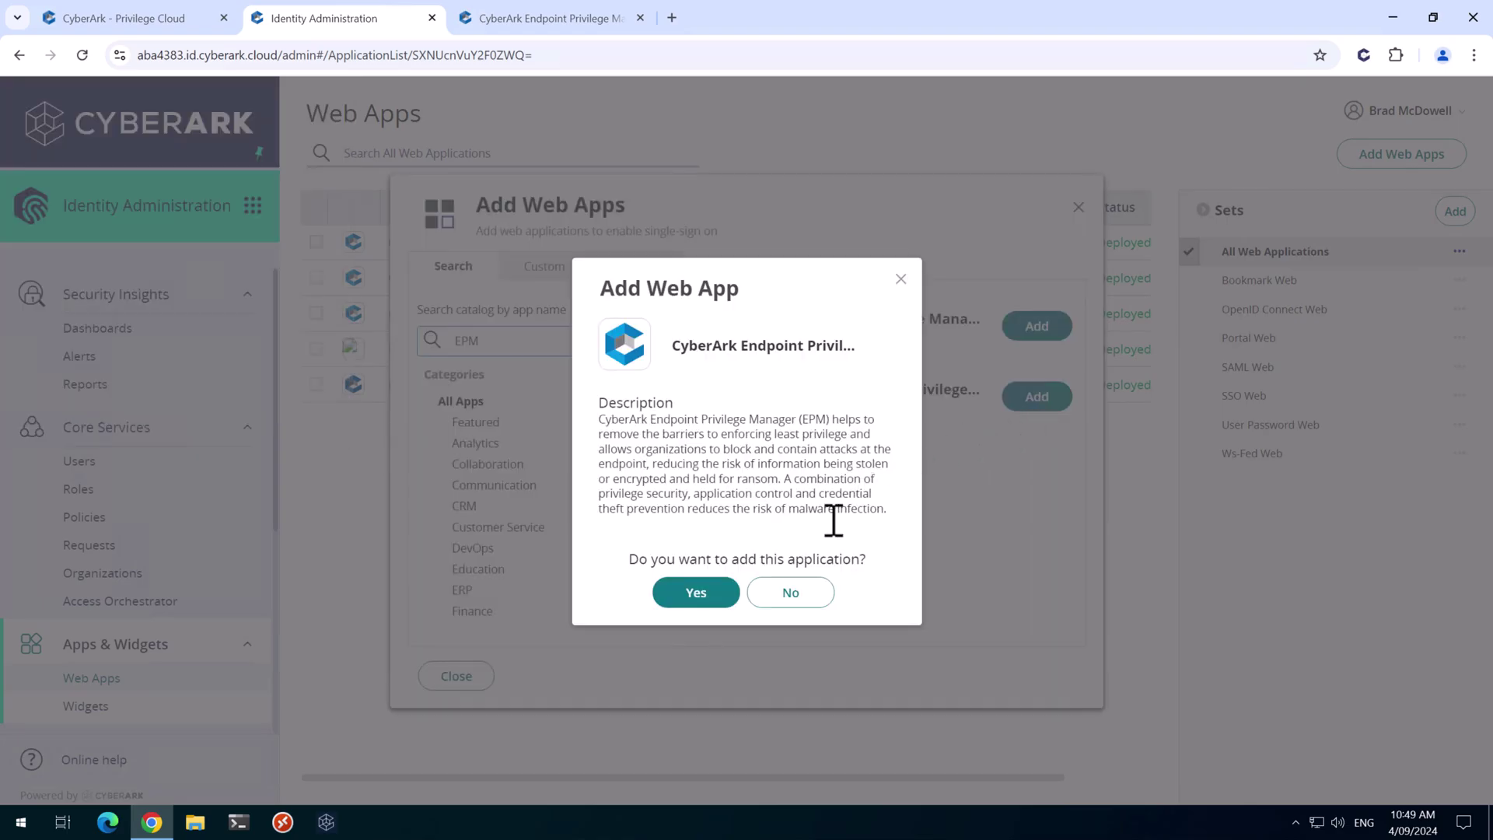
left_click(695, 595)
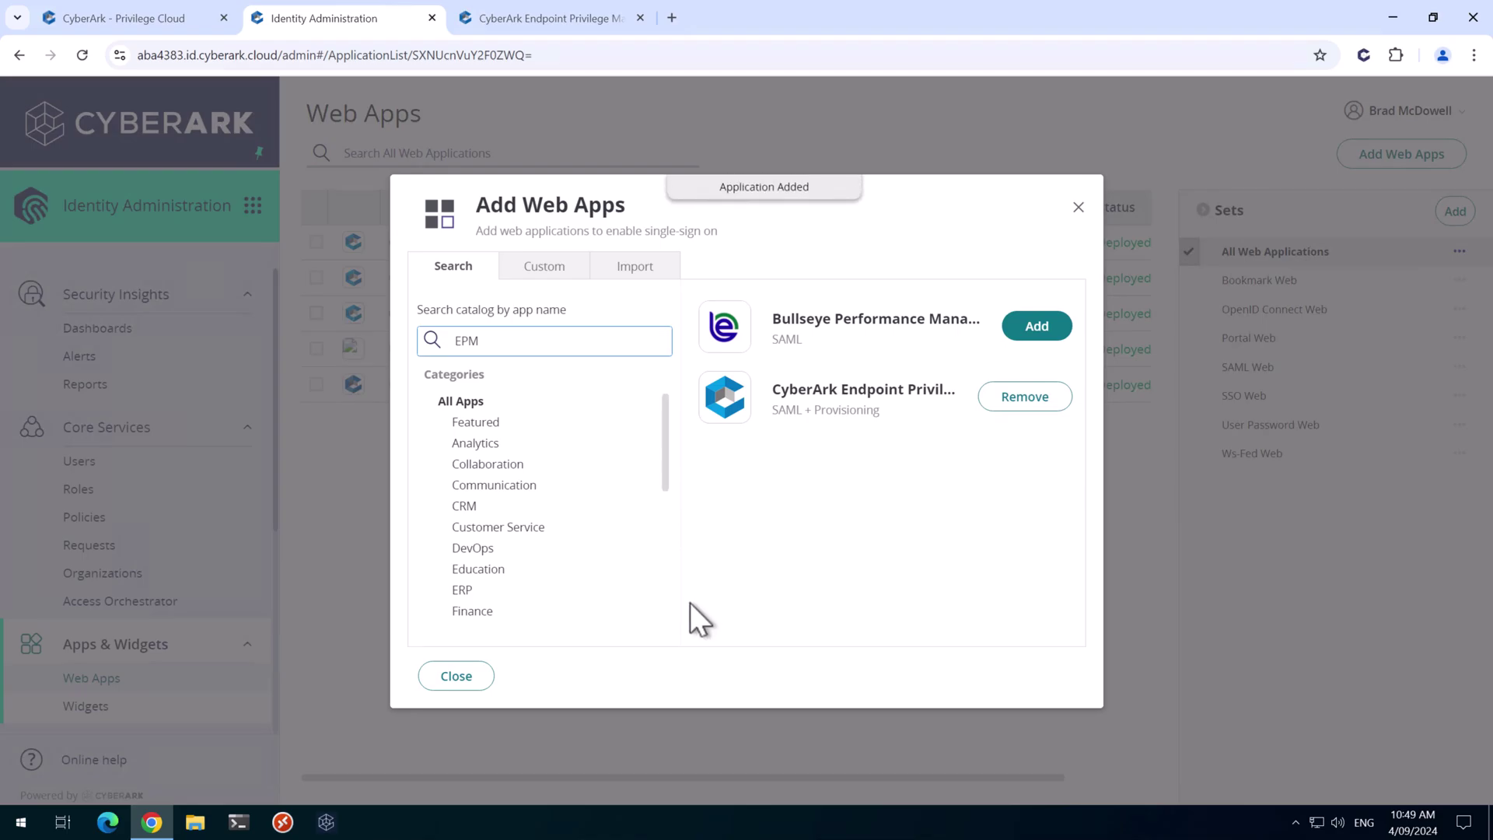
left_click(457, 676)
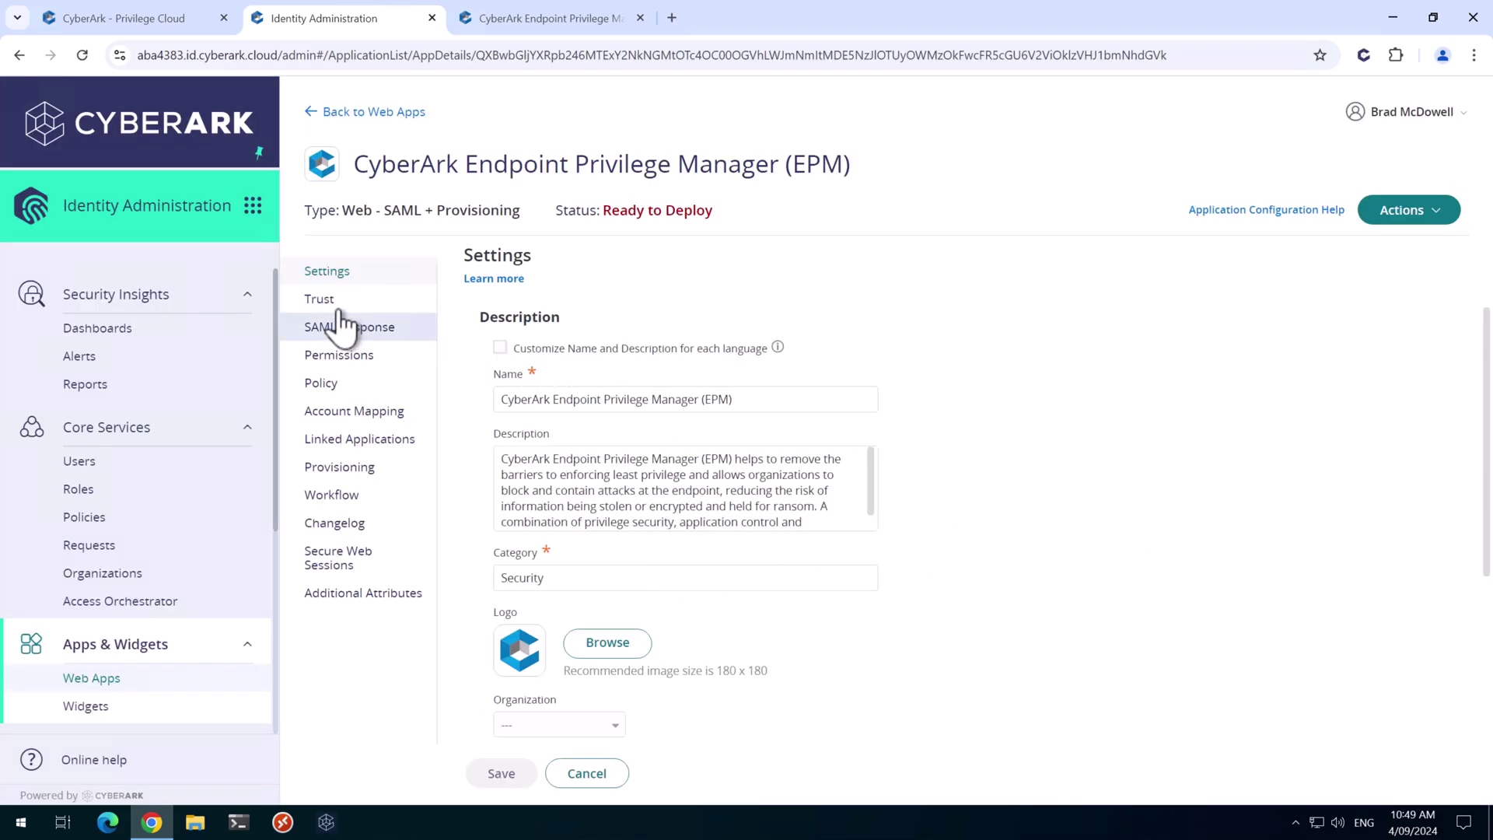
Download the EPM app's IDP signing certificate from its Trust settings and show Downloads
left_click(319, 301)
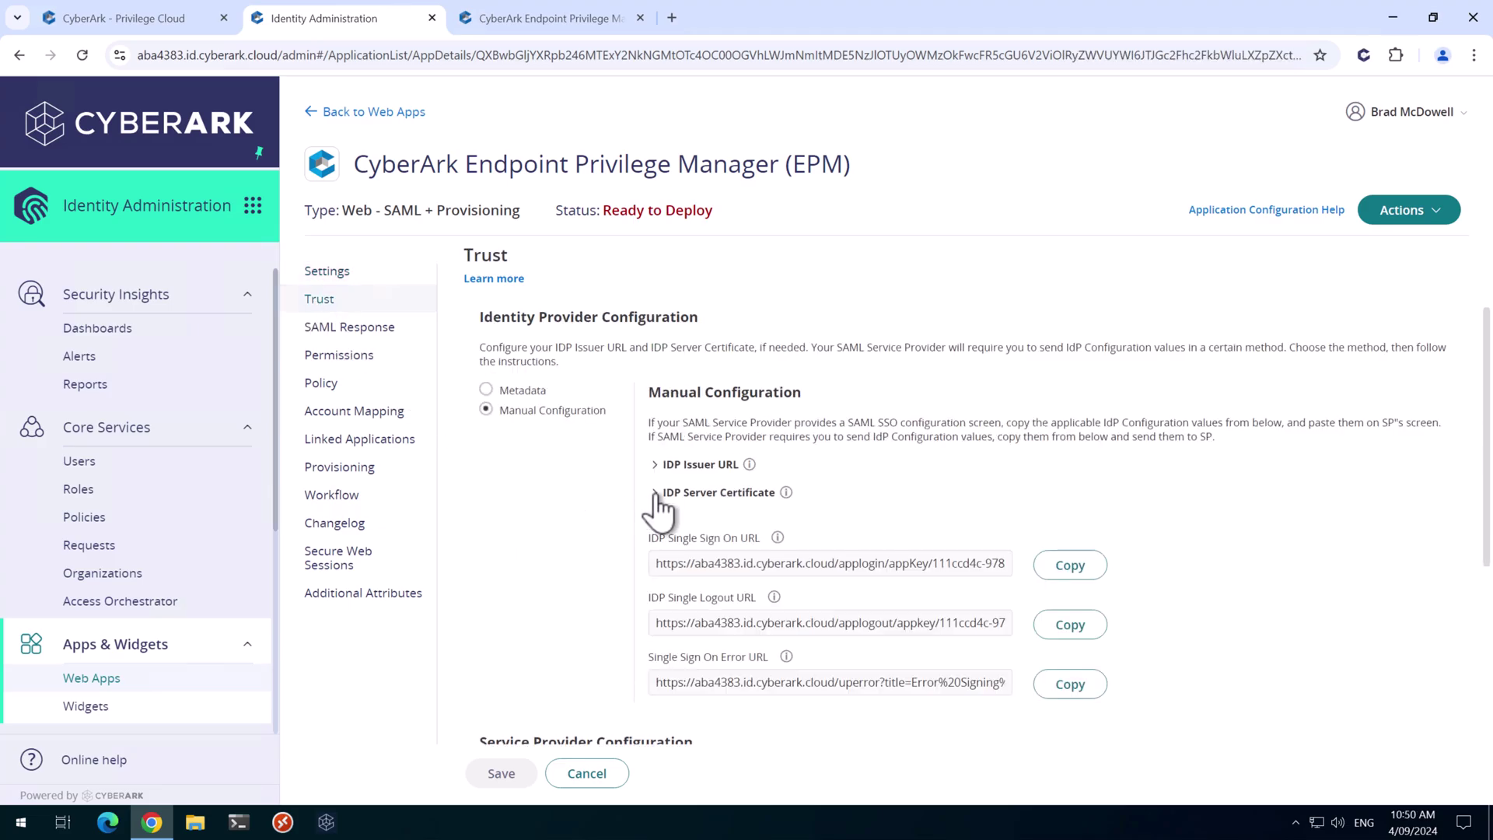
left_click(656, 498)
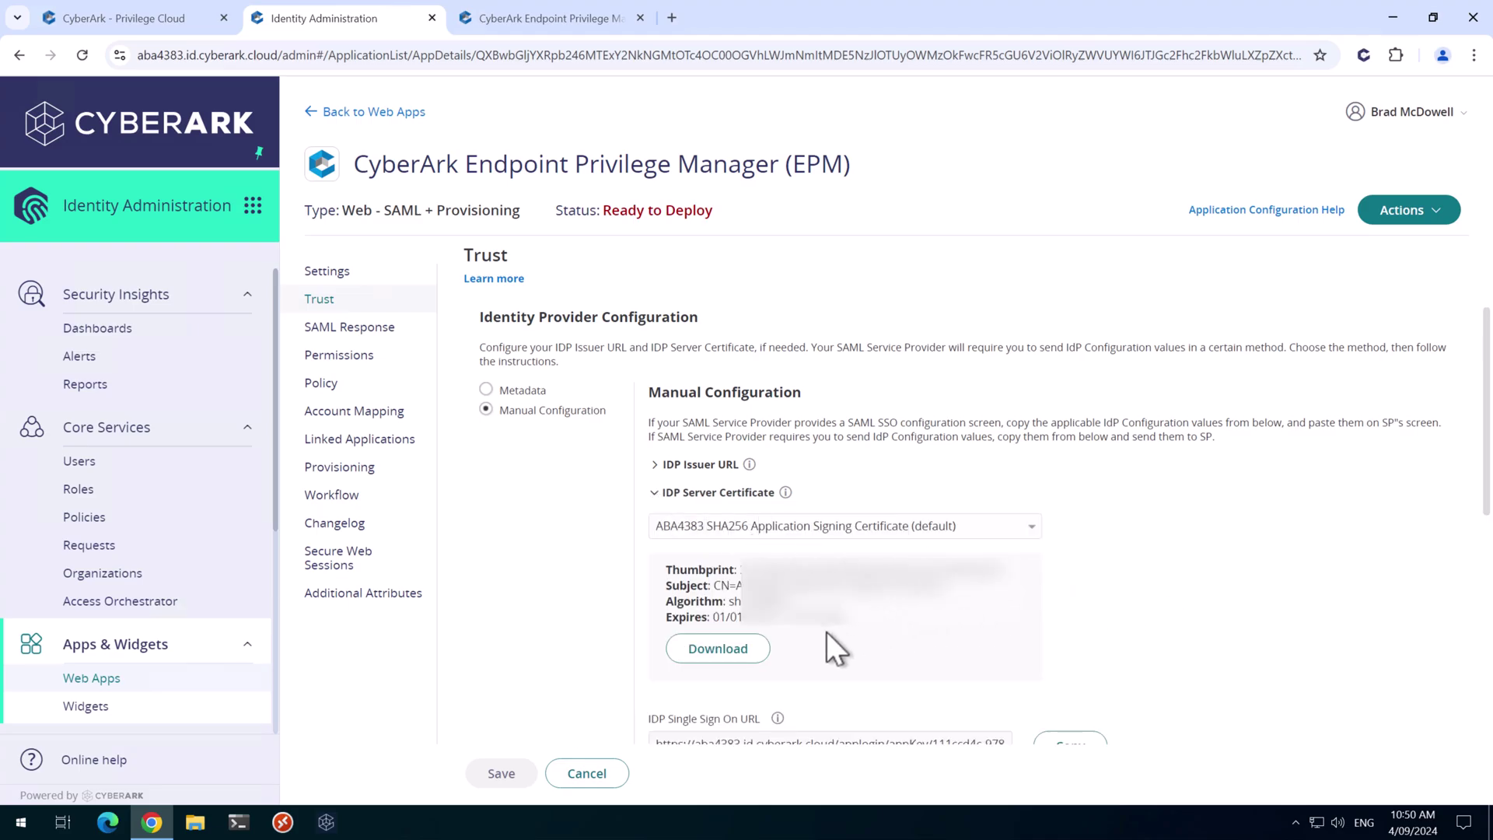
left_click(716, 654)
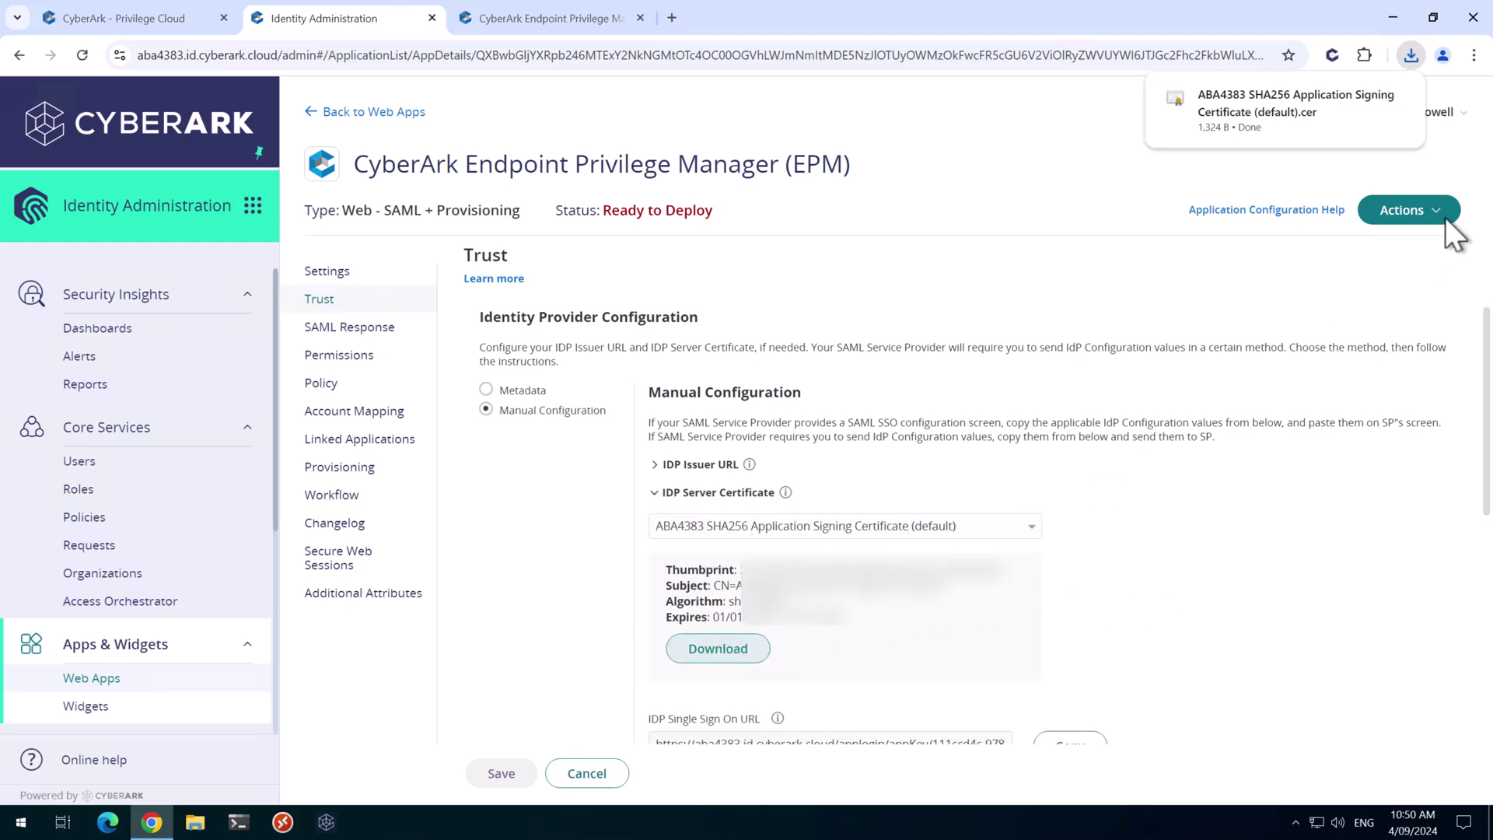
left_click(654, 498)
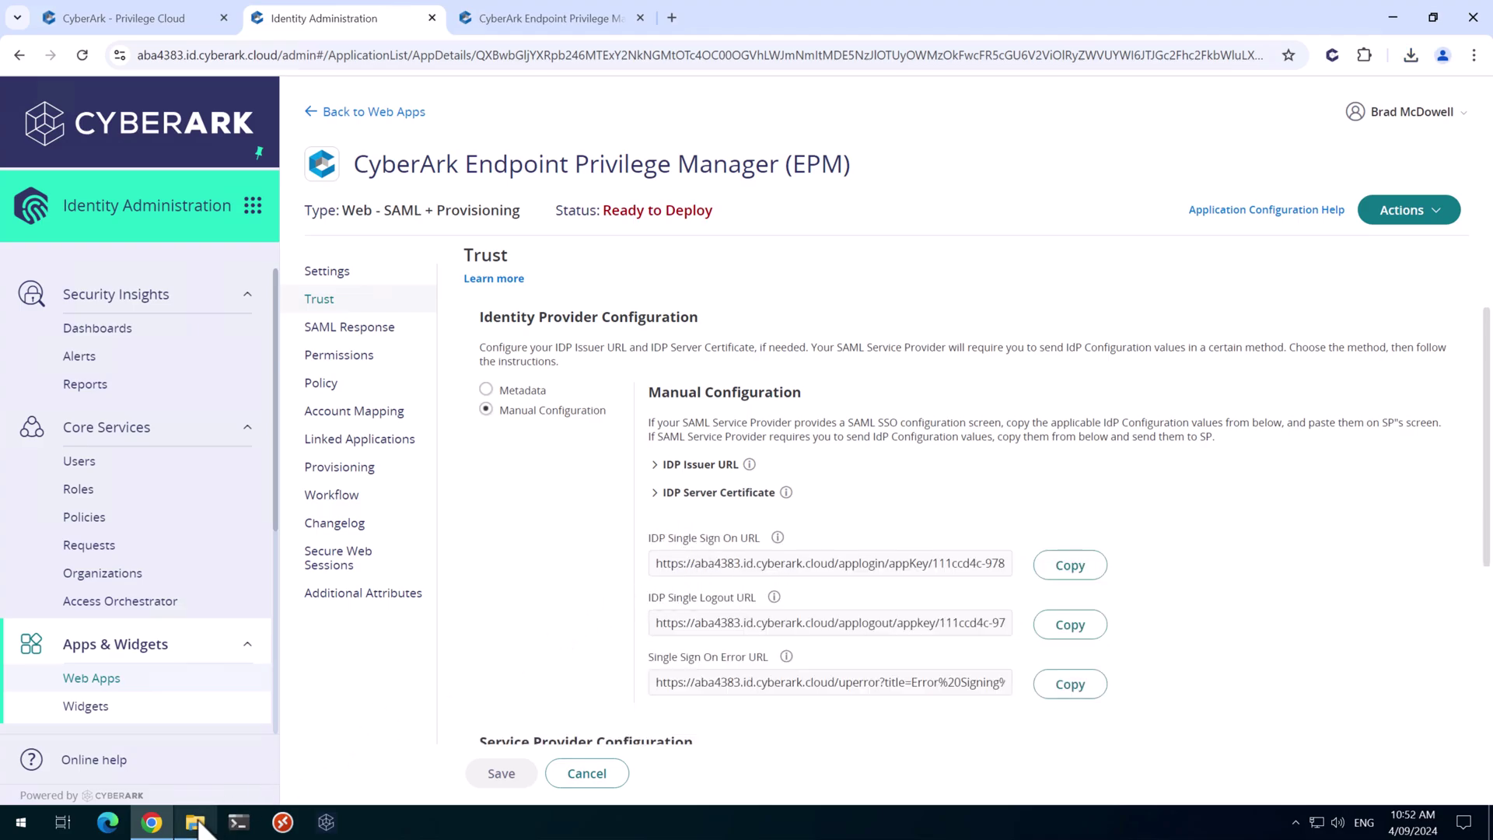
left_click(195, 822)
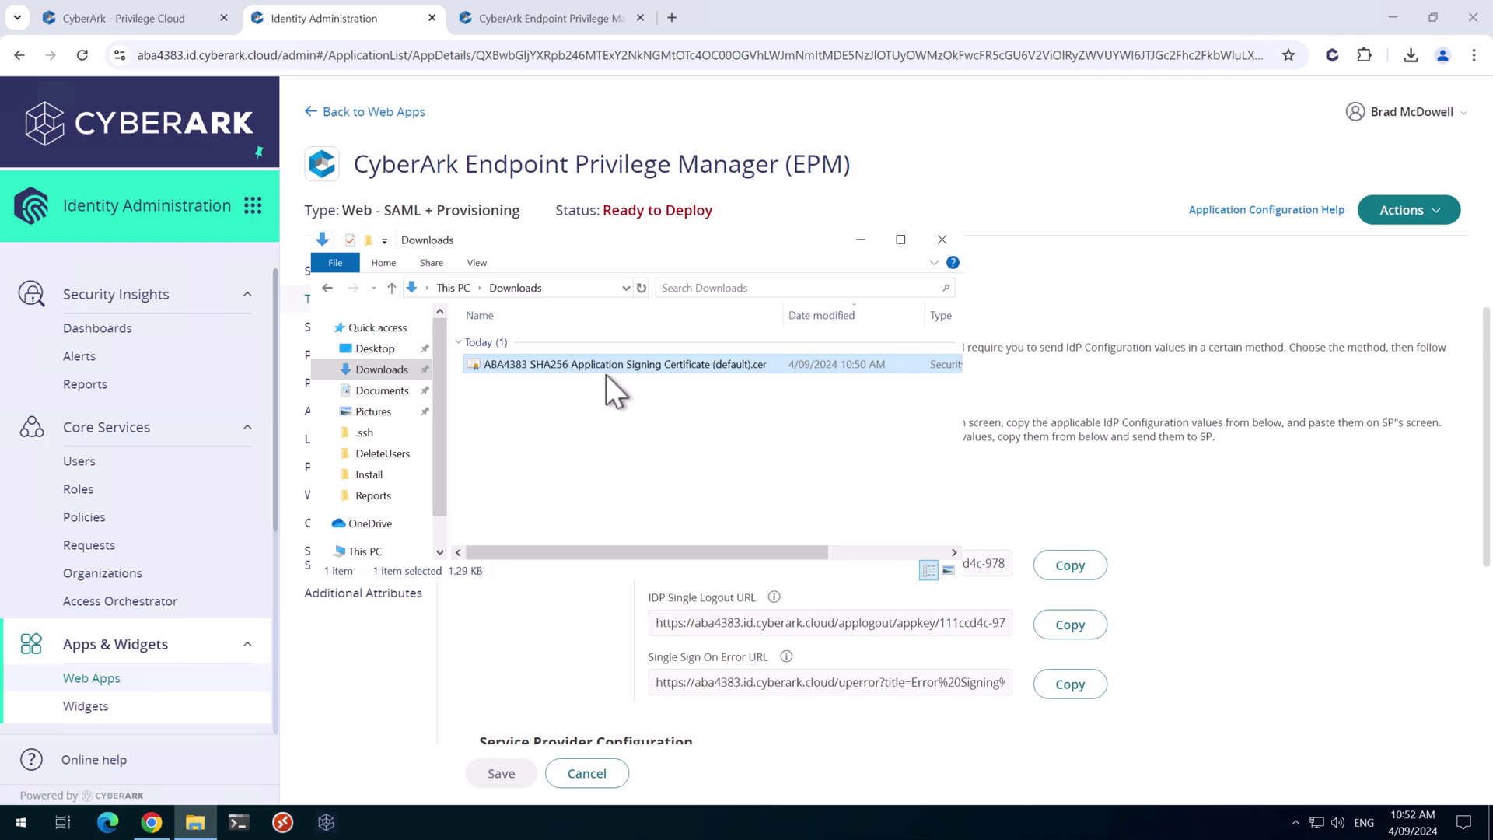
Open the downloaded certificate and start the Copy to File export wizard
right_click(655, 365)
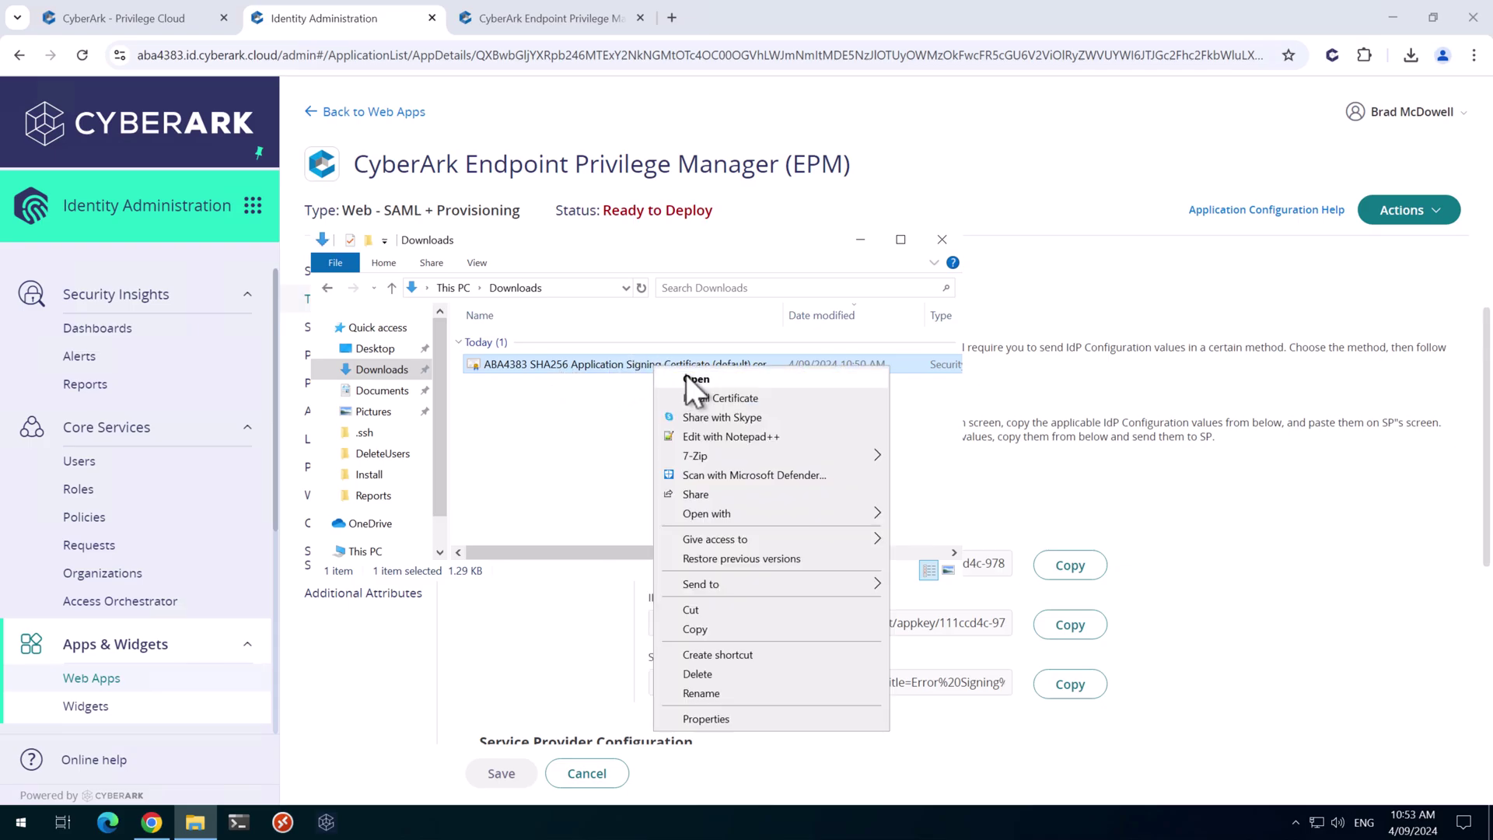
left_click(687, 378)
left_click(796, 430)
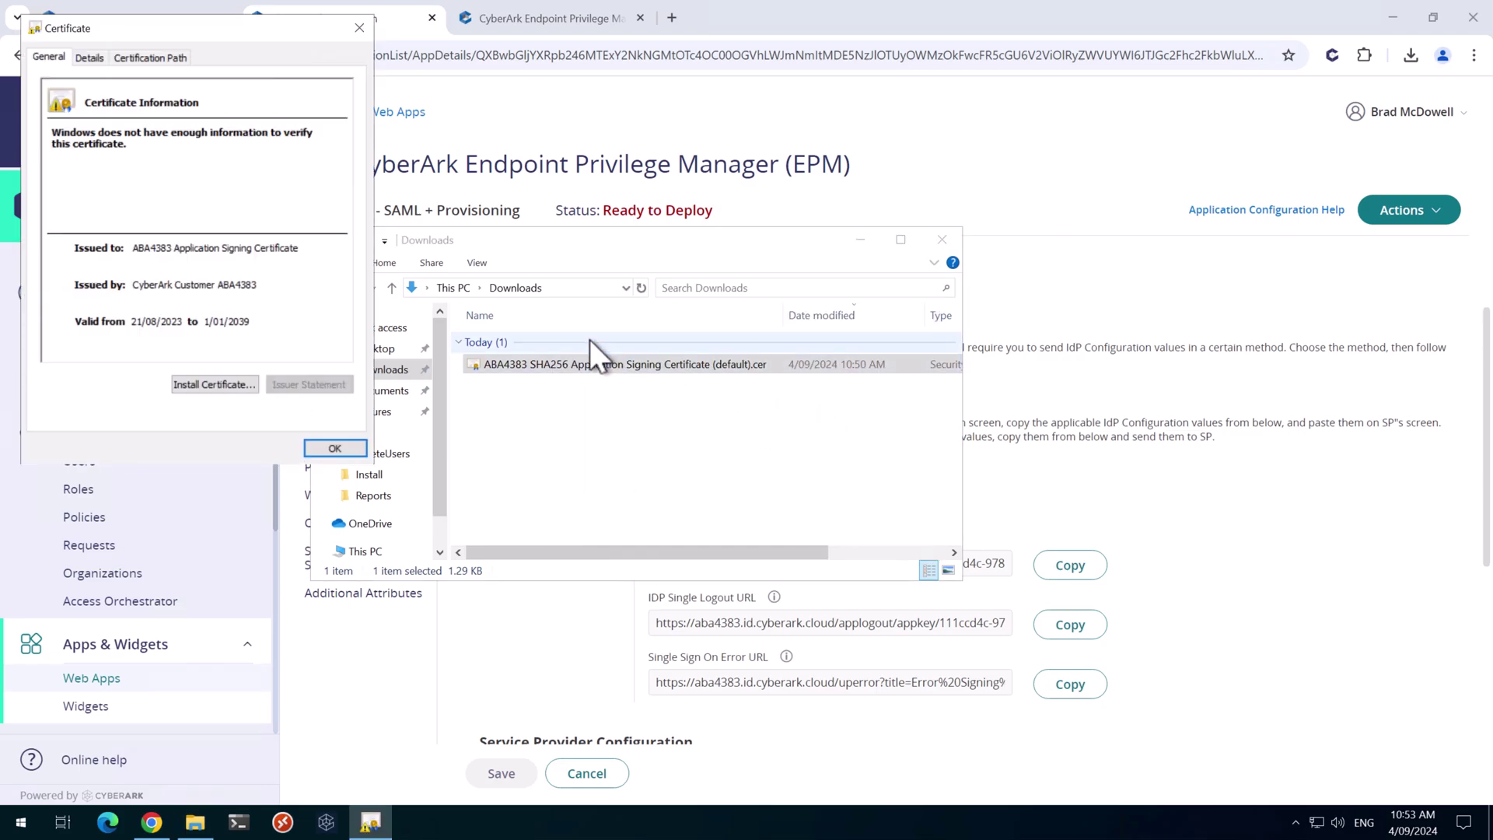
left_click(90, 58)
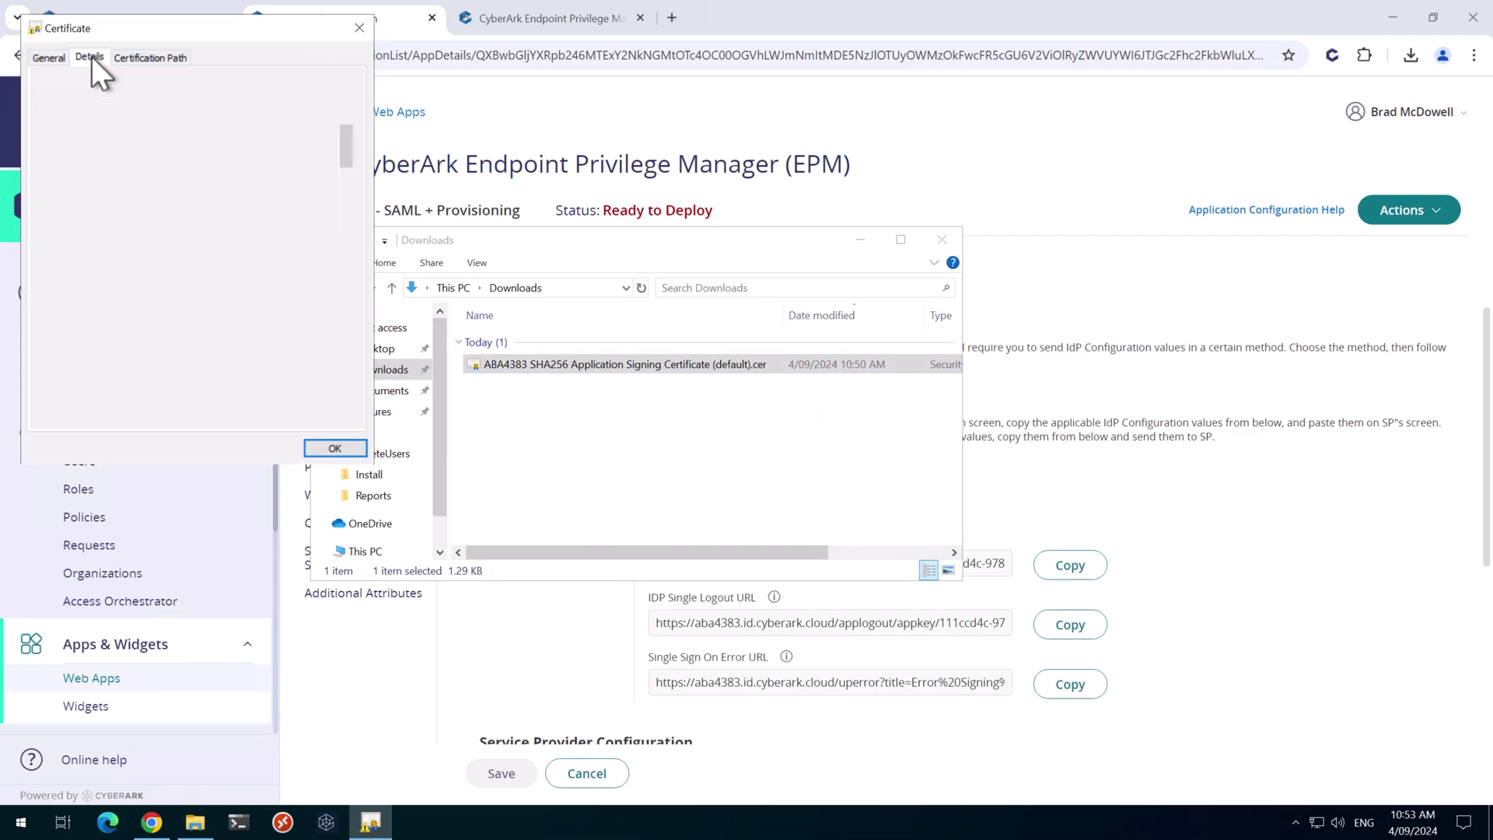
left_click(312, 382)
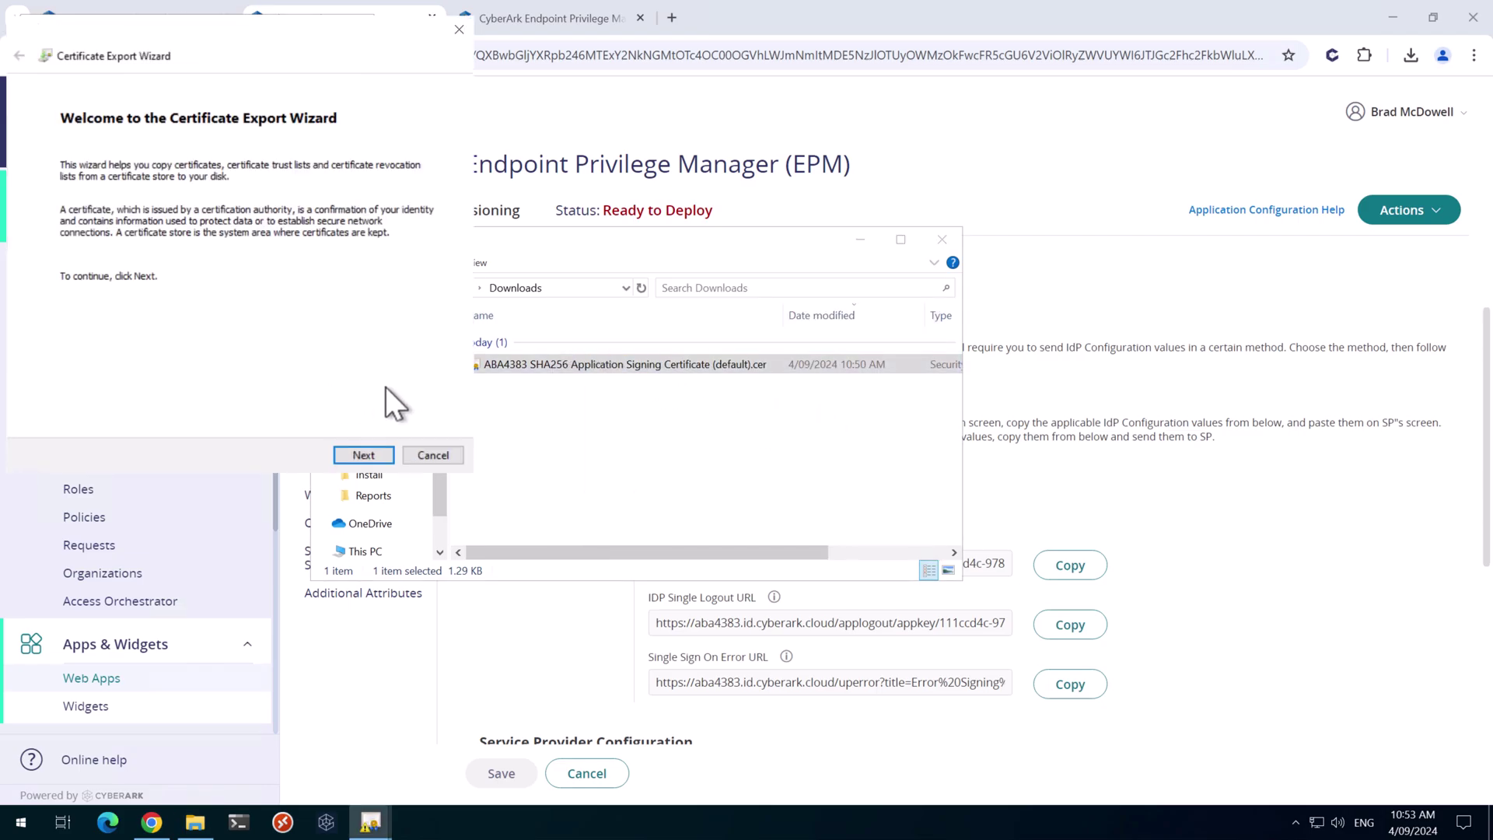
left_click(362, 453)
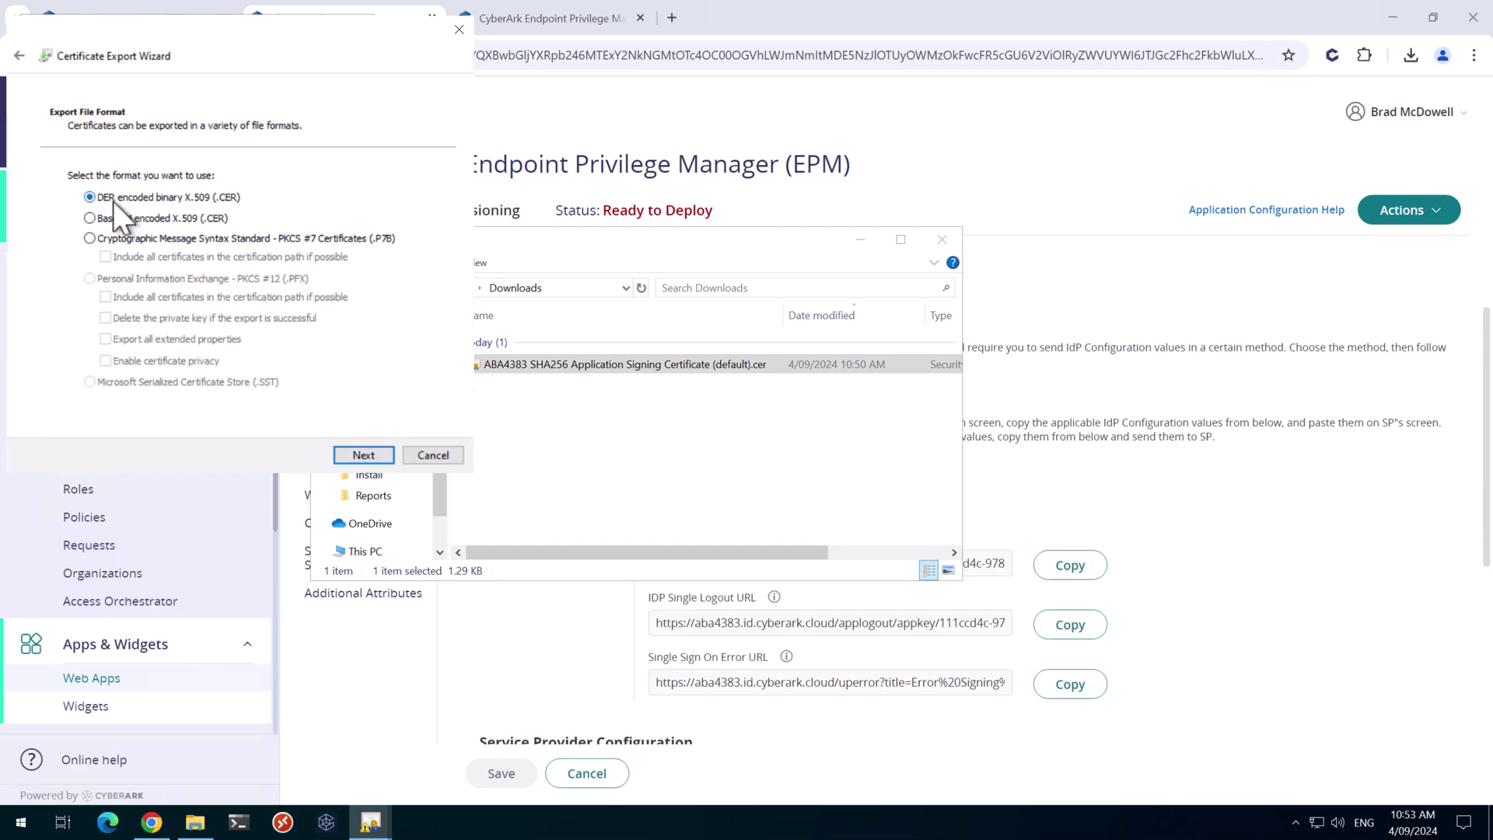
Export the certificate as DER encoded binary X.509 named EPM-DERFormat in Downloads
left_click(371, 455)
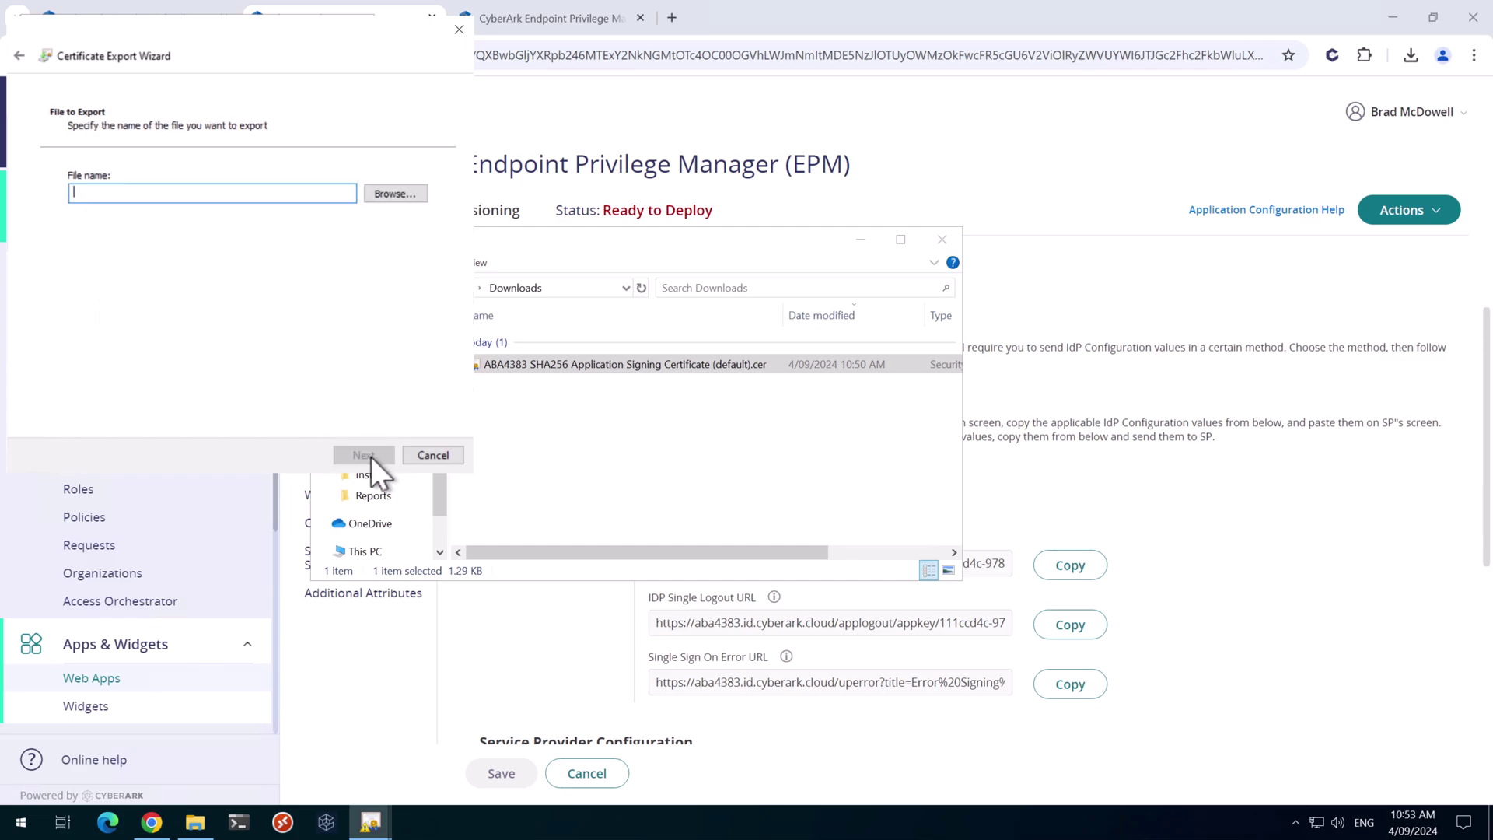
left_click(367, 195)
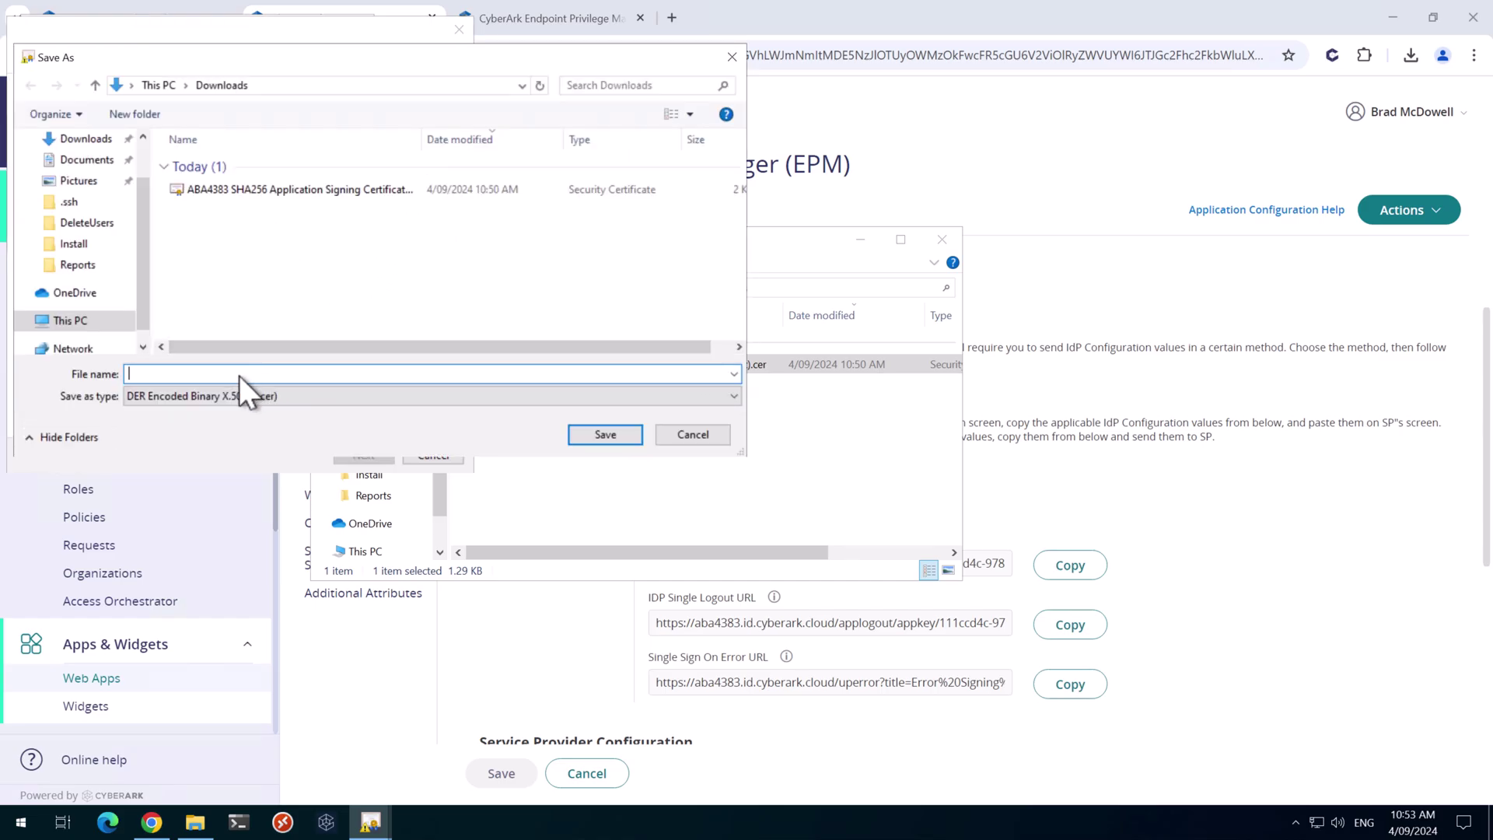
type("EPM-DERFormat")
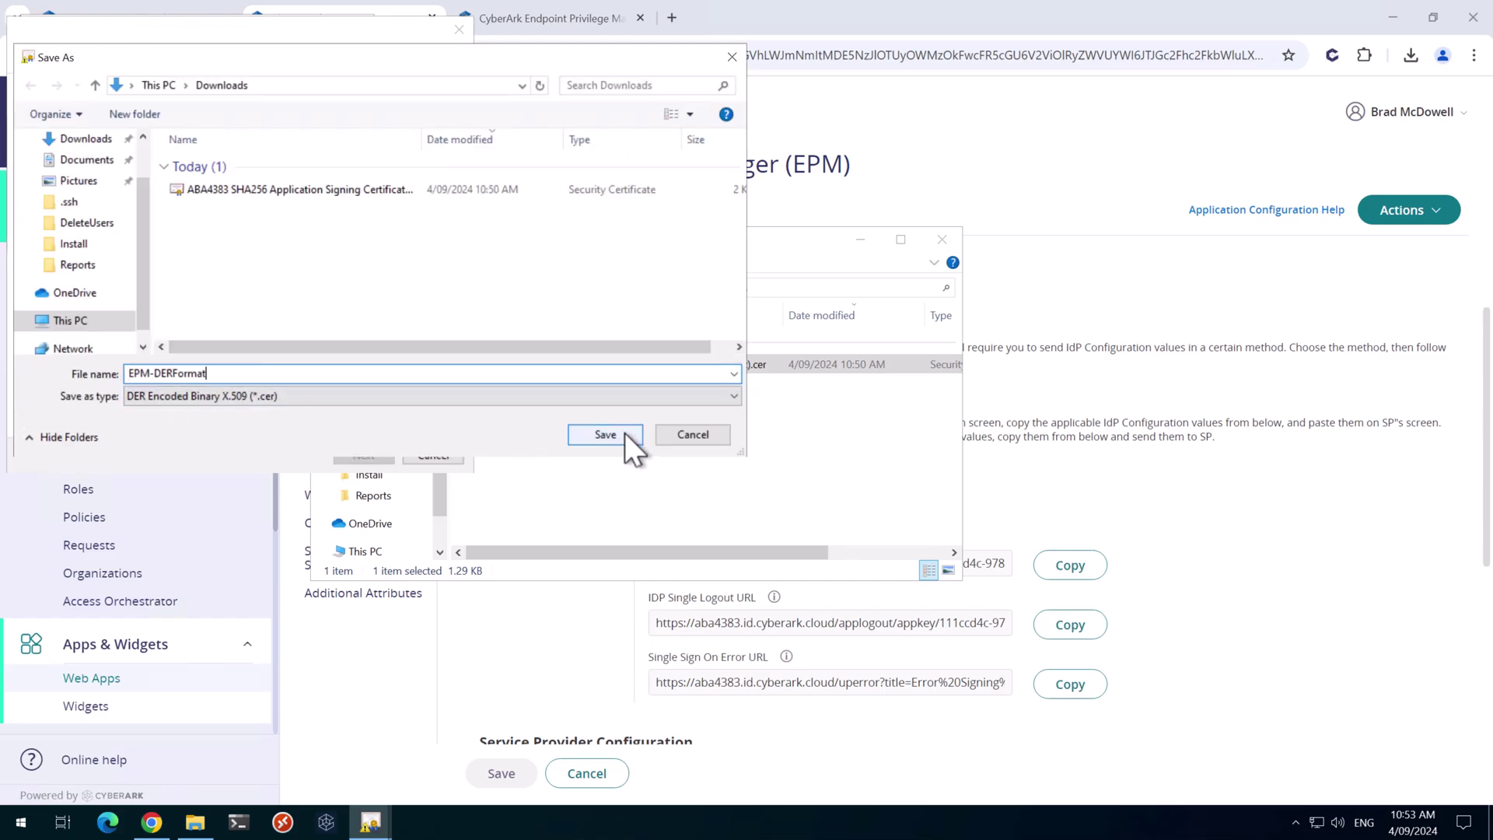
left_click(606, 434)
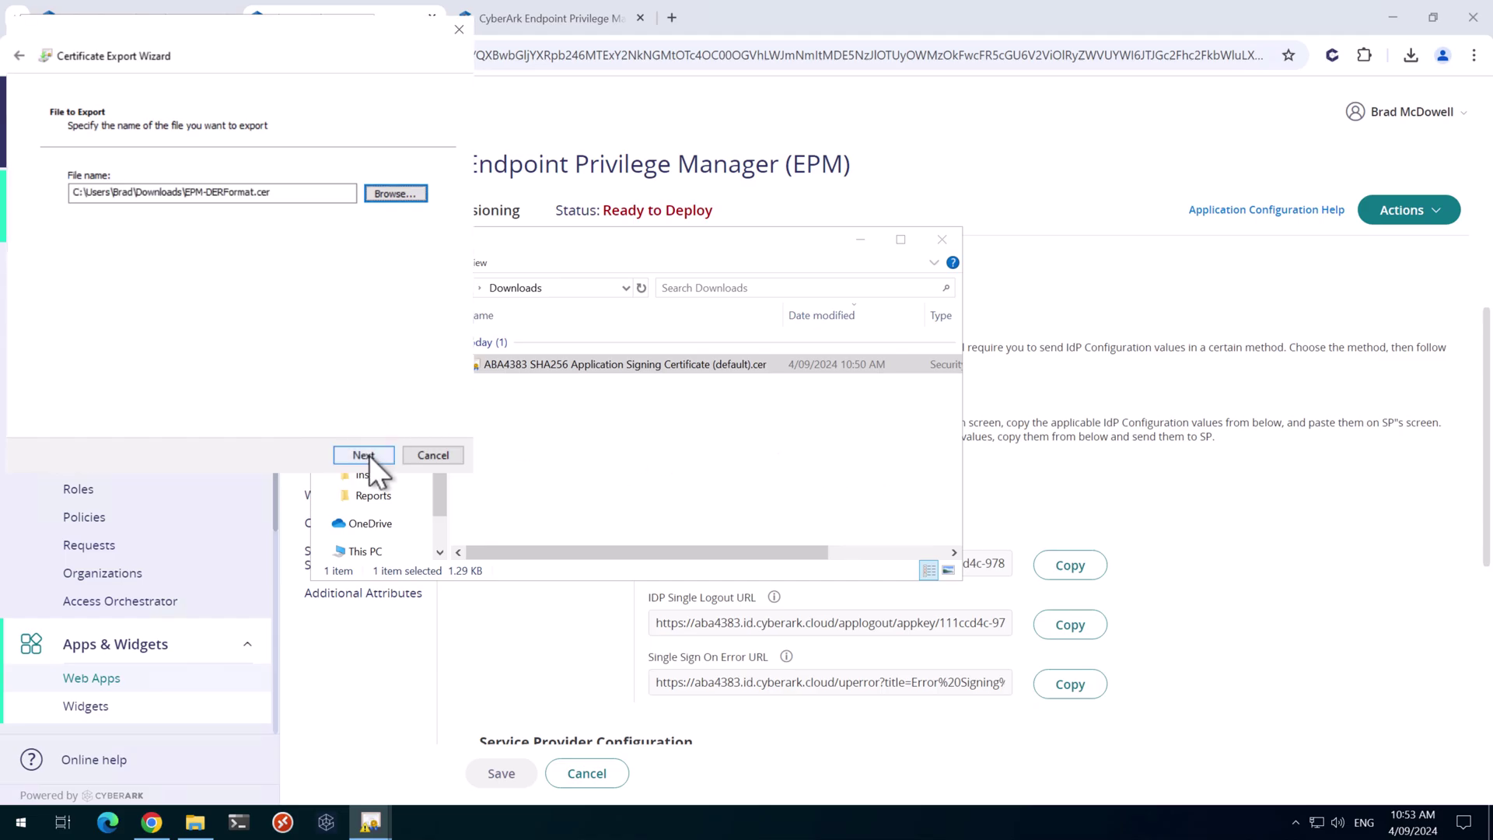
left_click(368, 455)
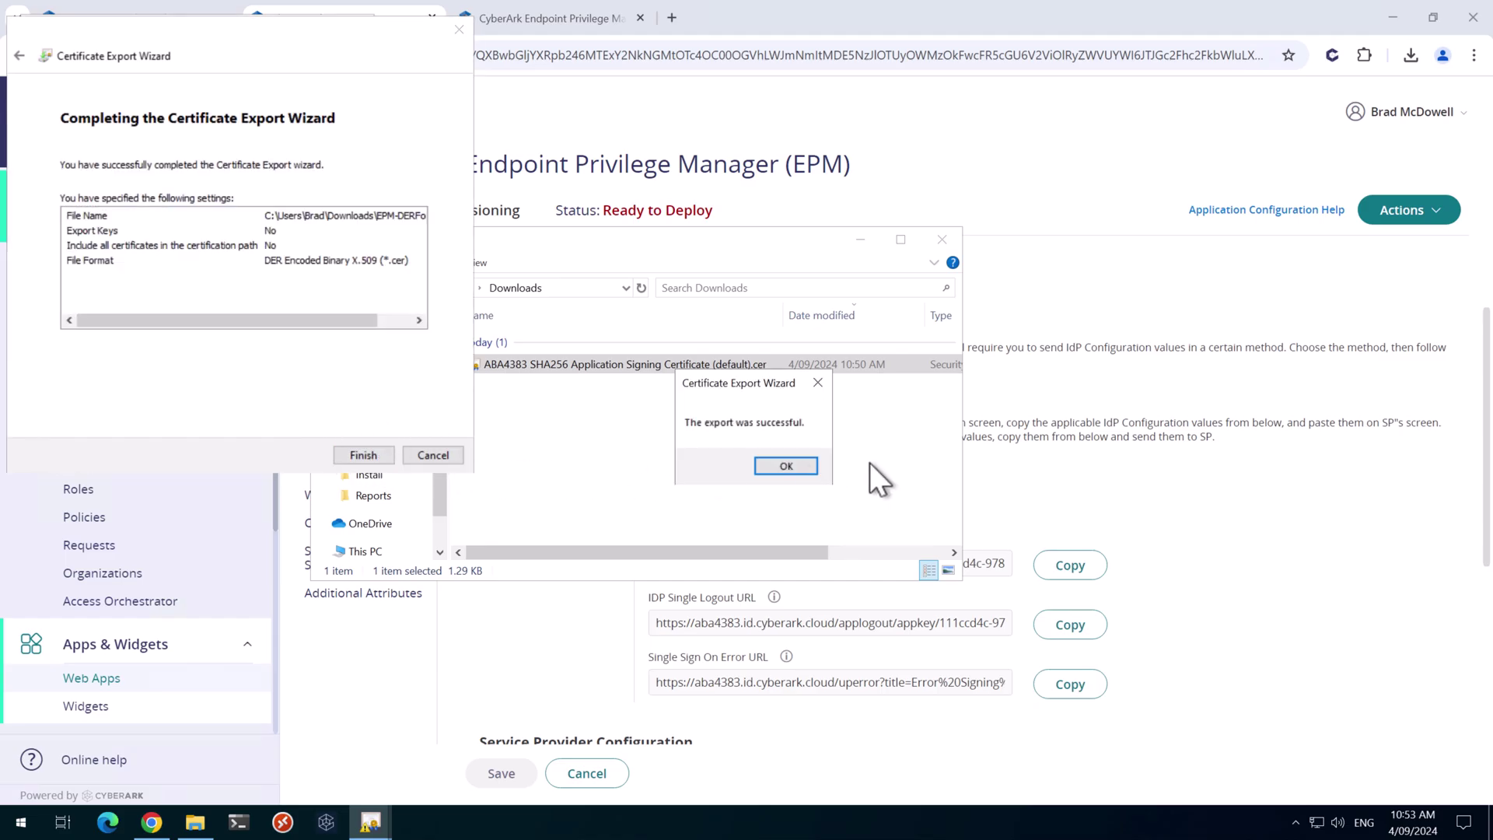
left_click(773, 466)
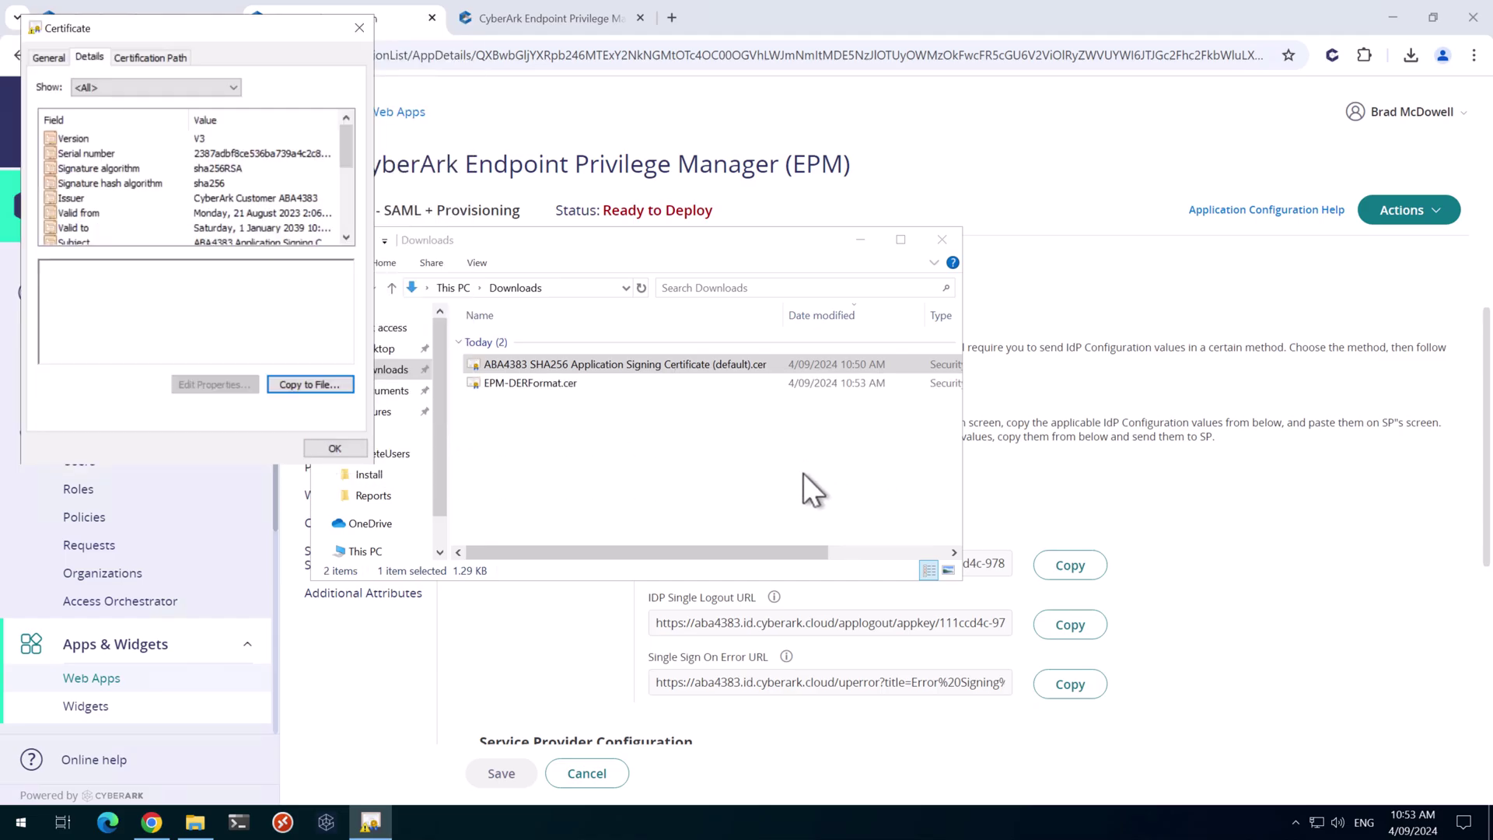
left_click(337, 448)
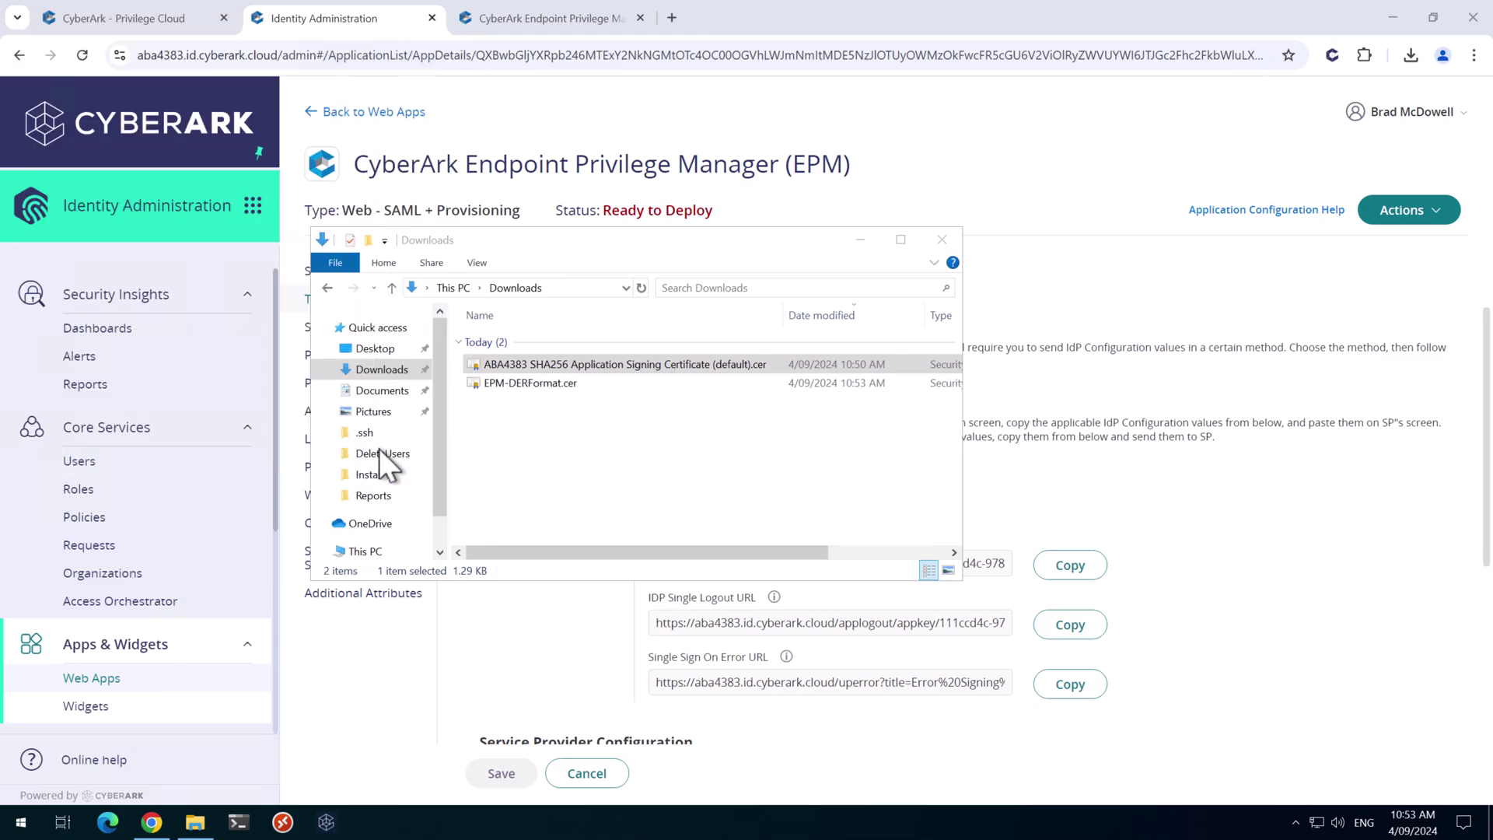
left_click(532, 383)
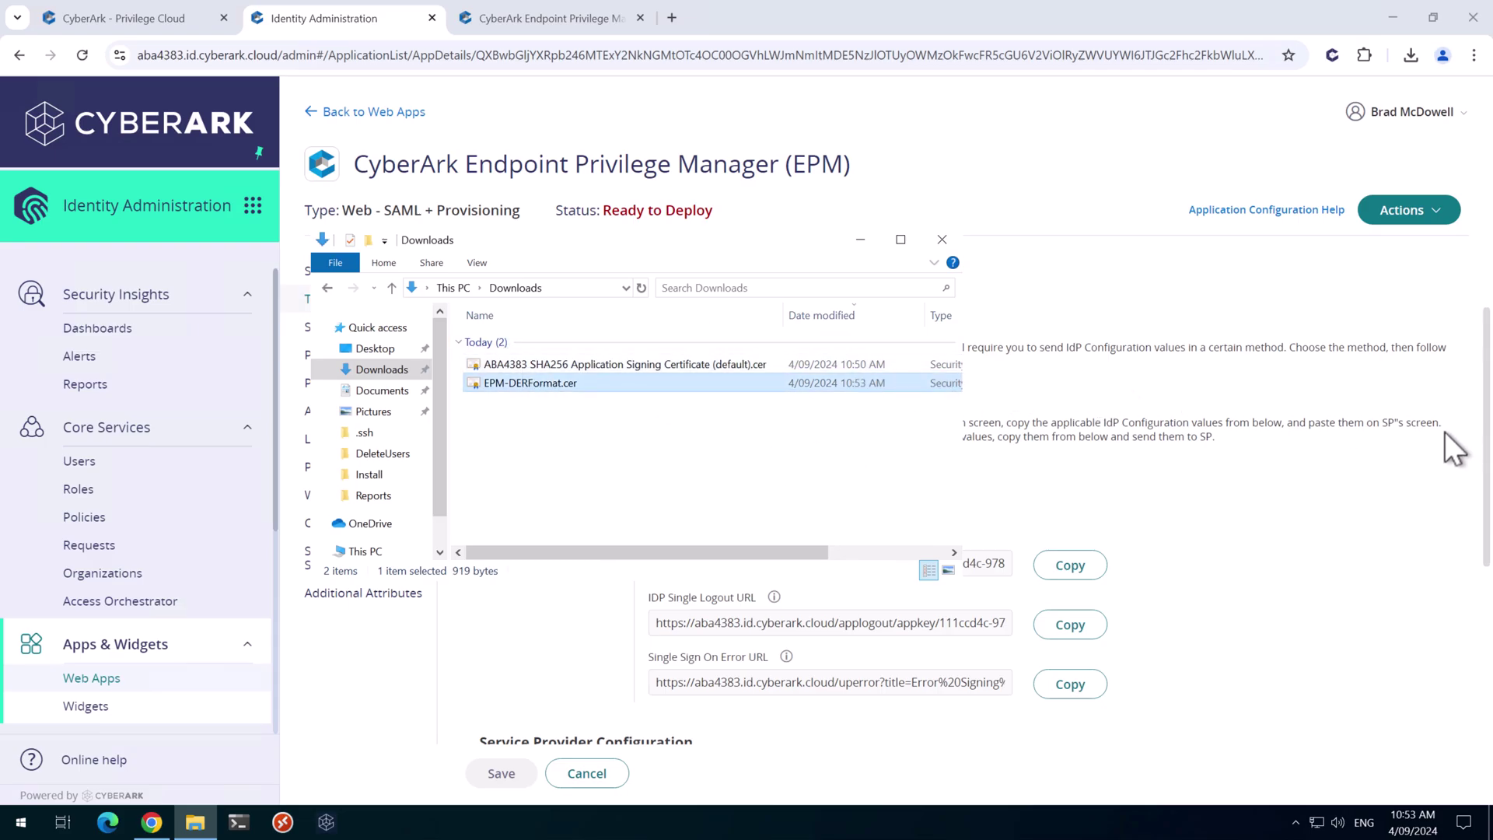
Launch Notepad from the Windows search
left_click(1276, 692)
left_click(21, 823)
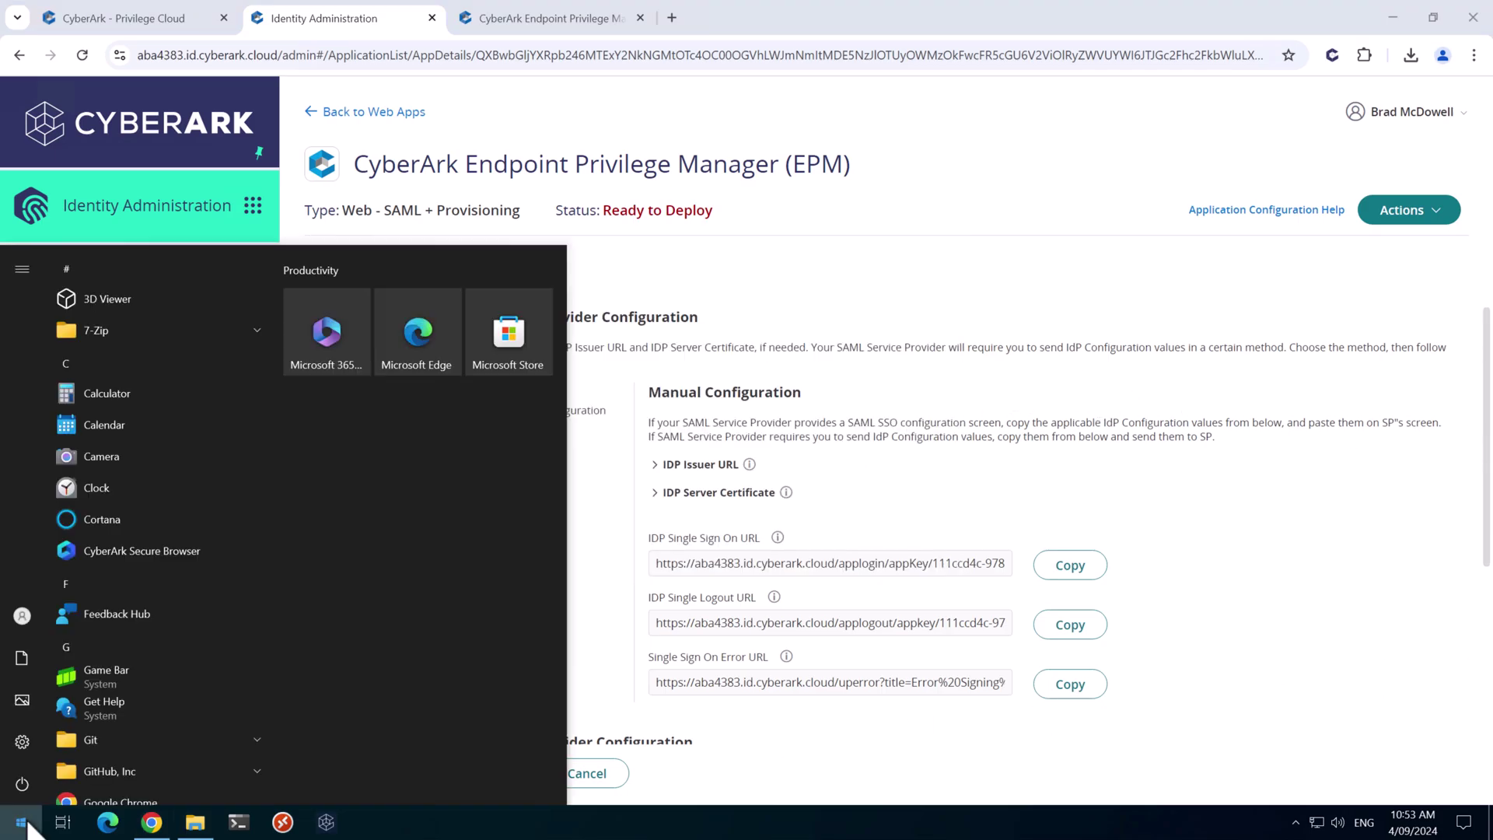
type("notepad")
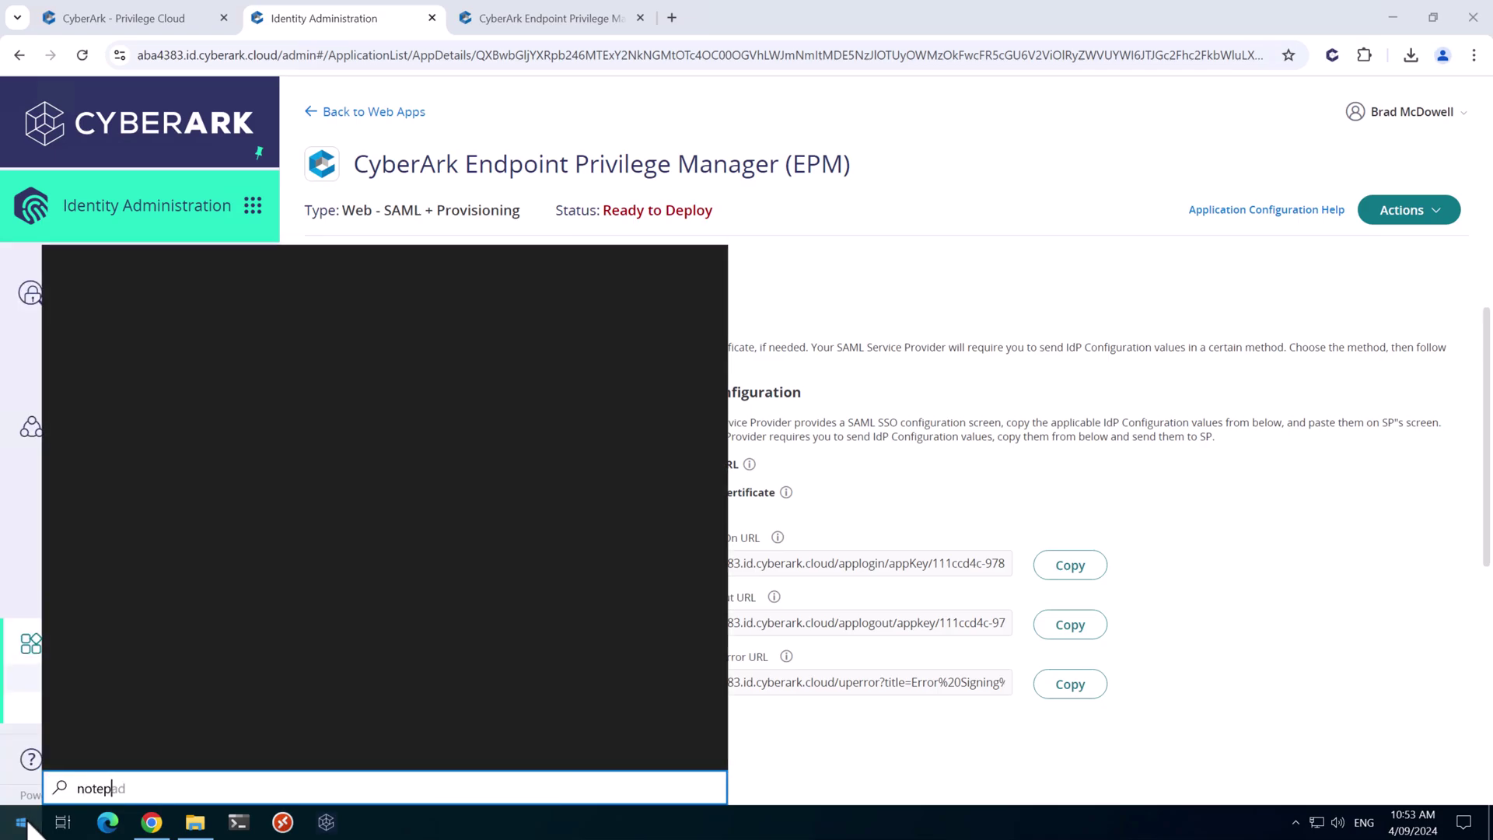
key("Return")
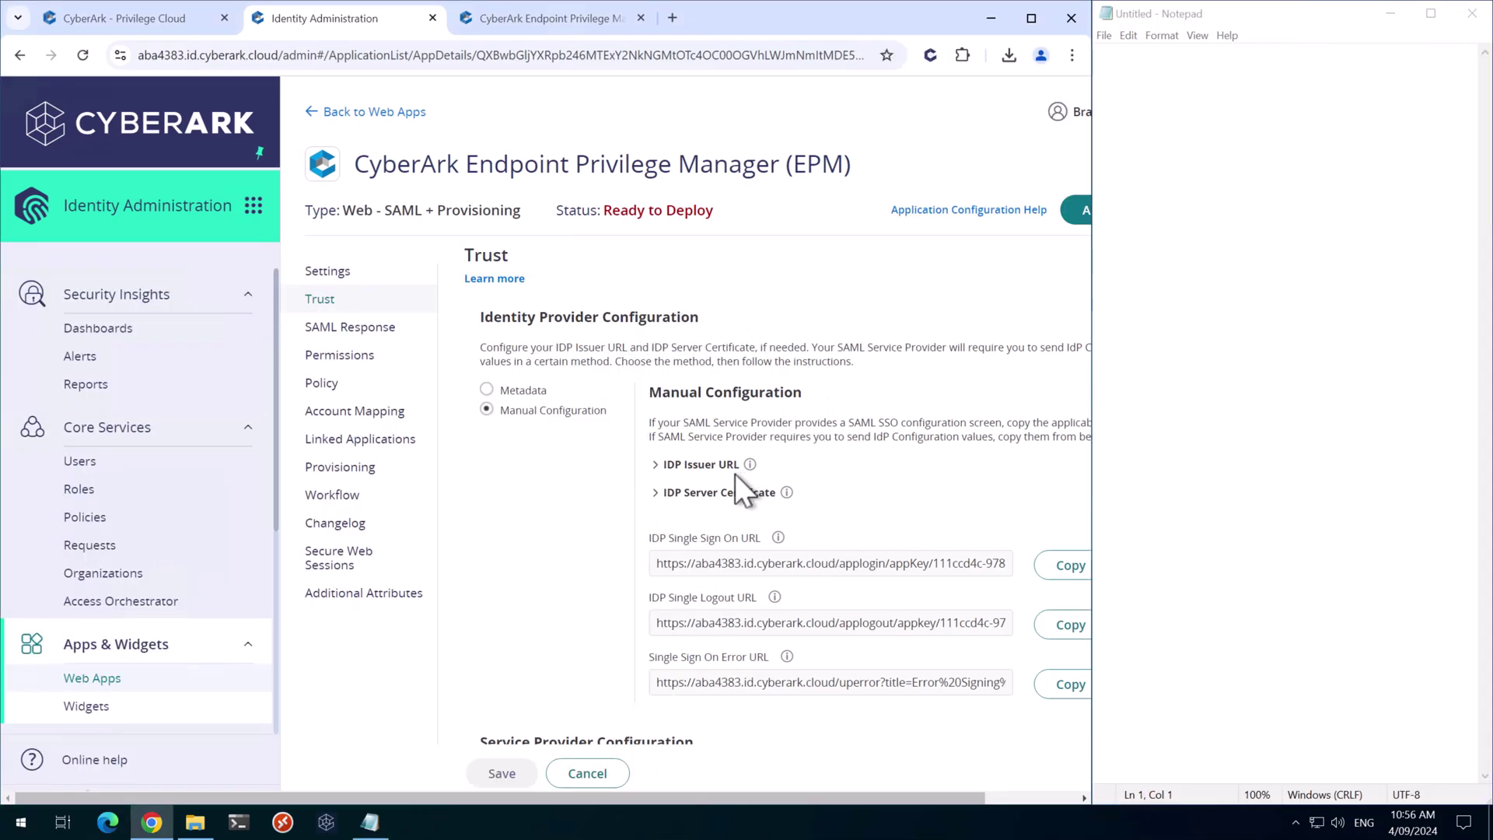
Copy the IDP Issuer URL label and value into Notepad
left_click(658, 464)
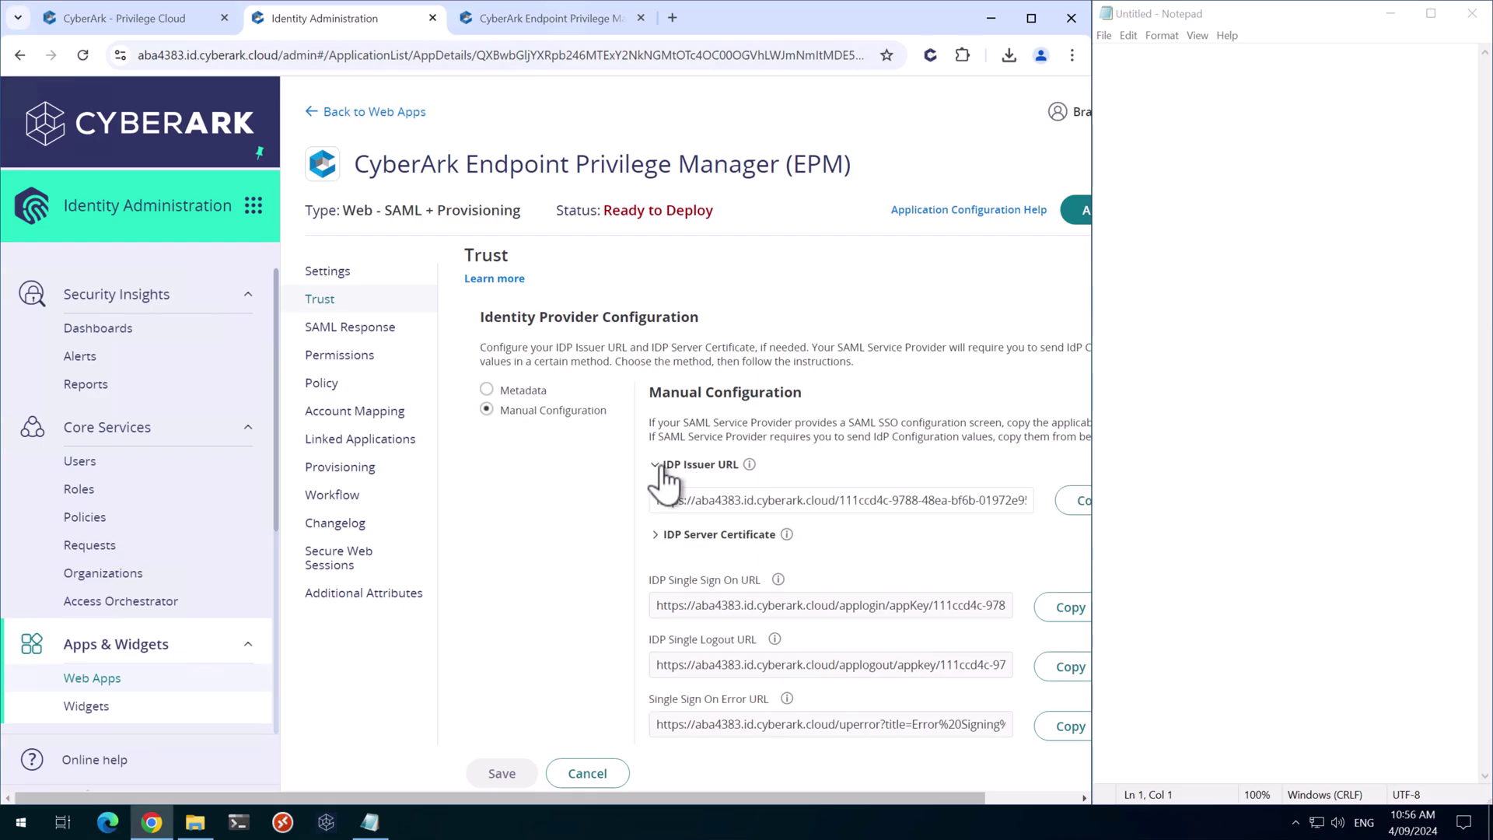
left_click_drag(663, 464, 739, 465)
key("ctrl+c")
left_click(1236, 205)
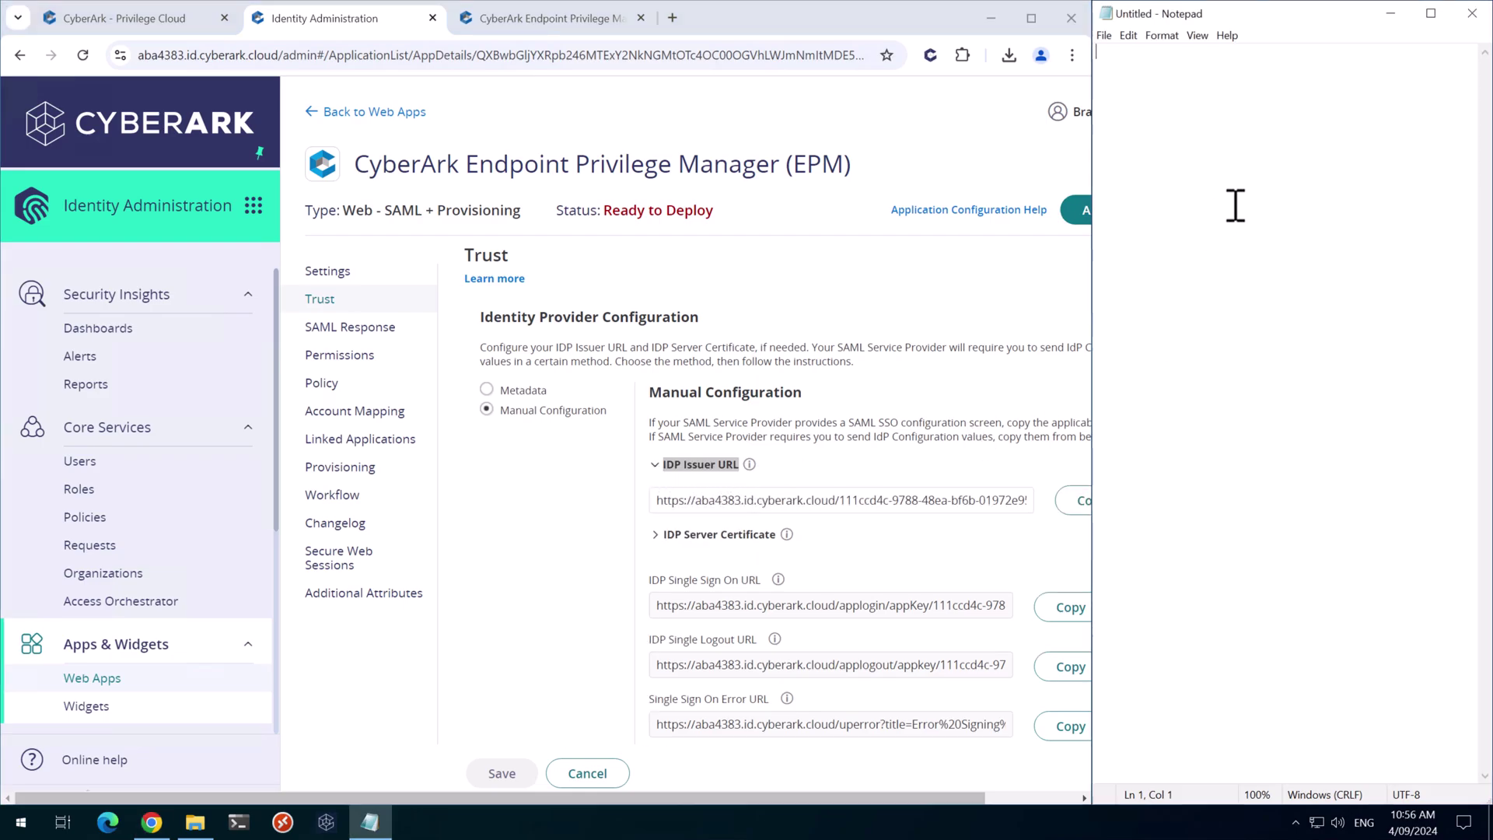
key("ctrl+v")
key("Return")
key("Return")
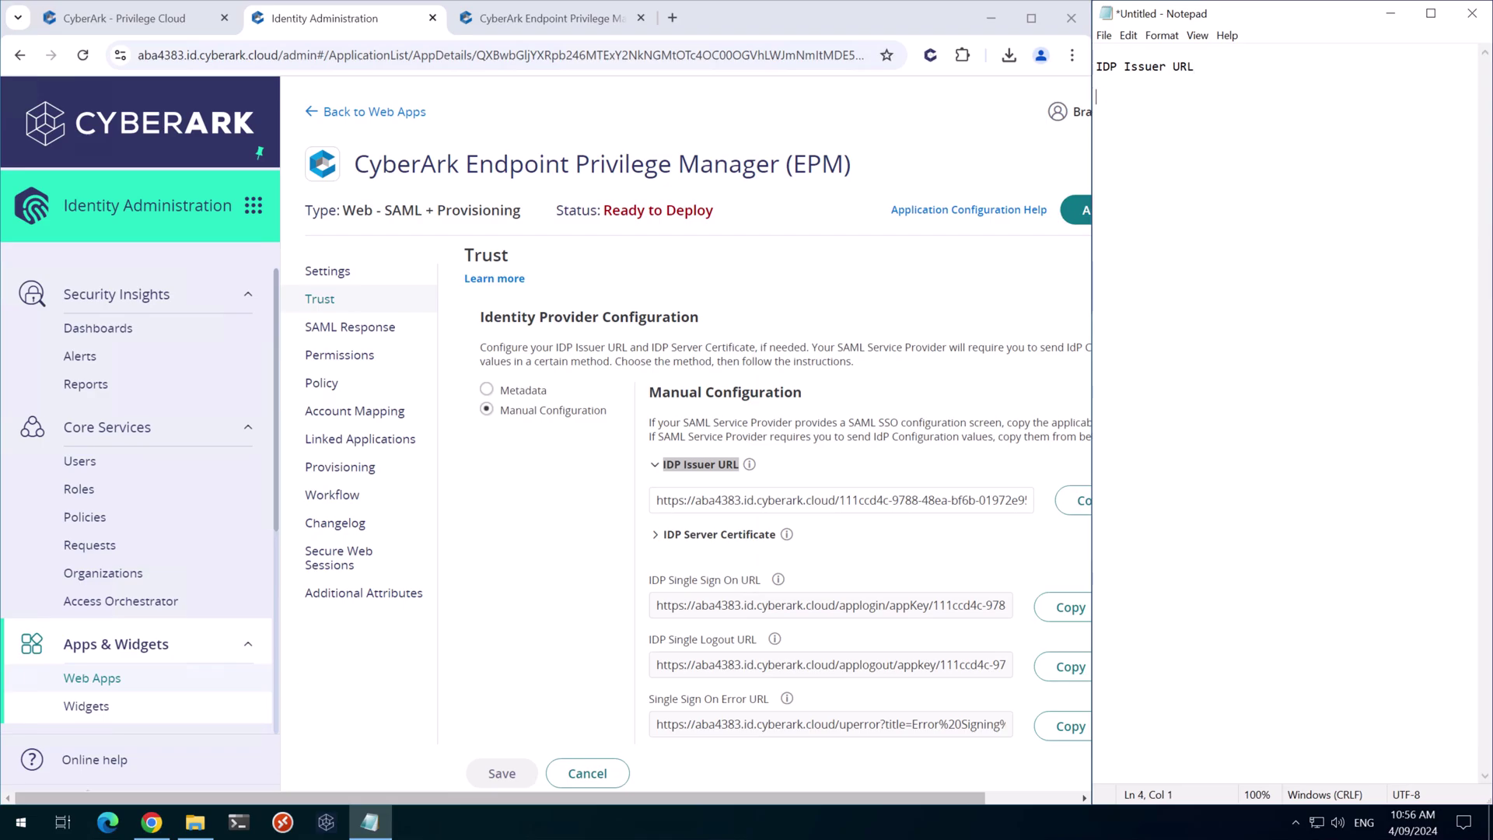
left_click(1075, 502)
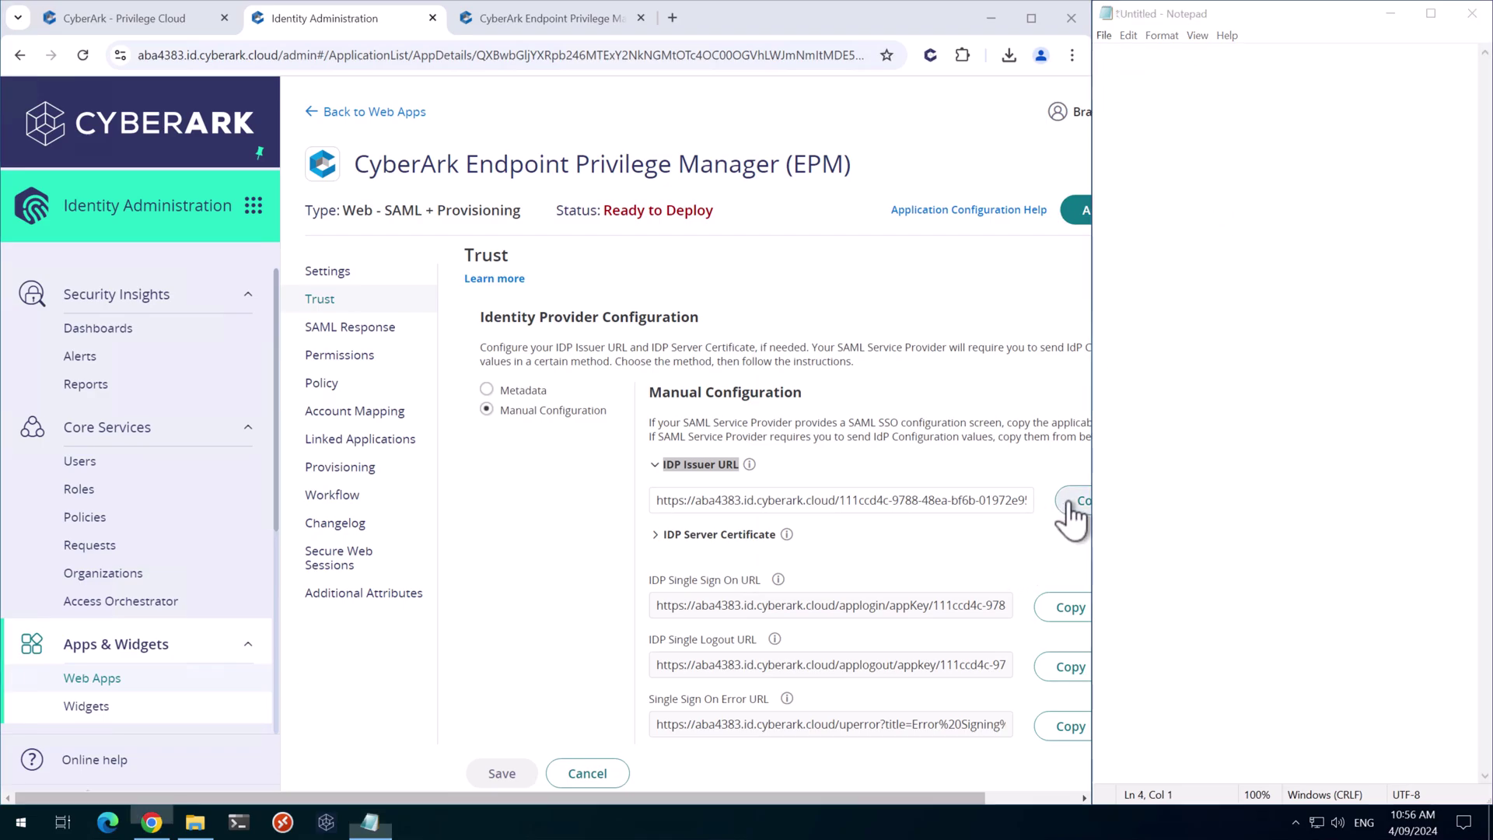
left_click(1228, 108)
key("ctrl+v")
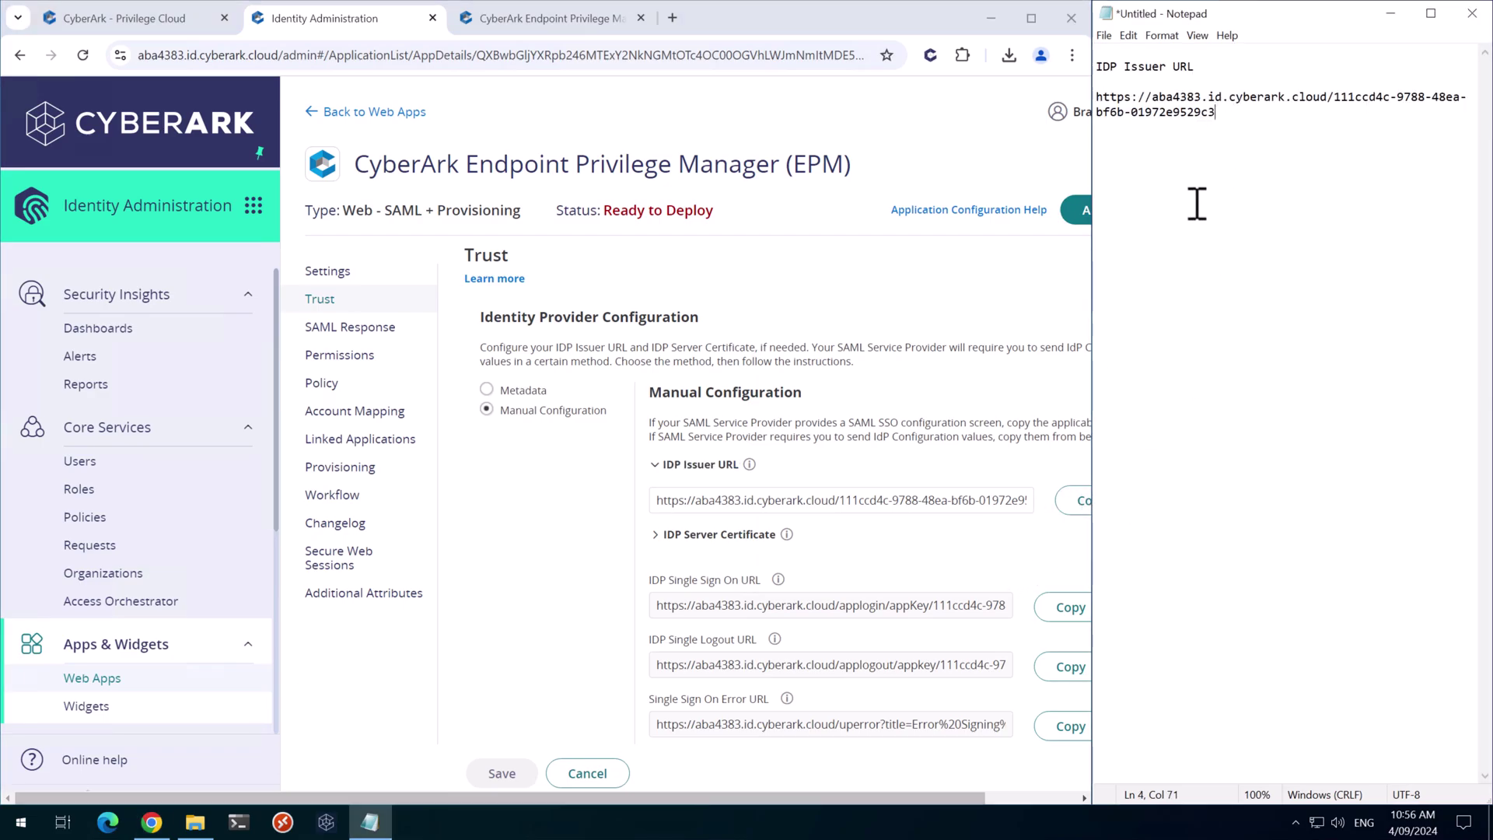
key("Return")
key("Return")
Copy the IDP Single Sign On URL label and value into Notepad
left_click_drag(649, 581, 730, 577)
triple_click(760, 580)
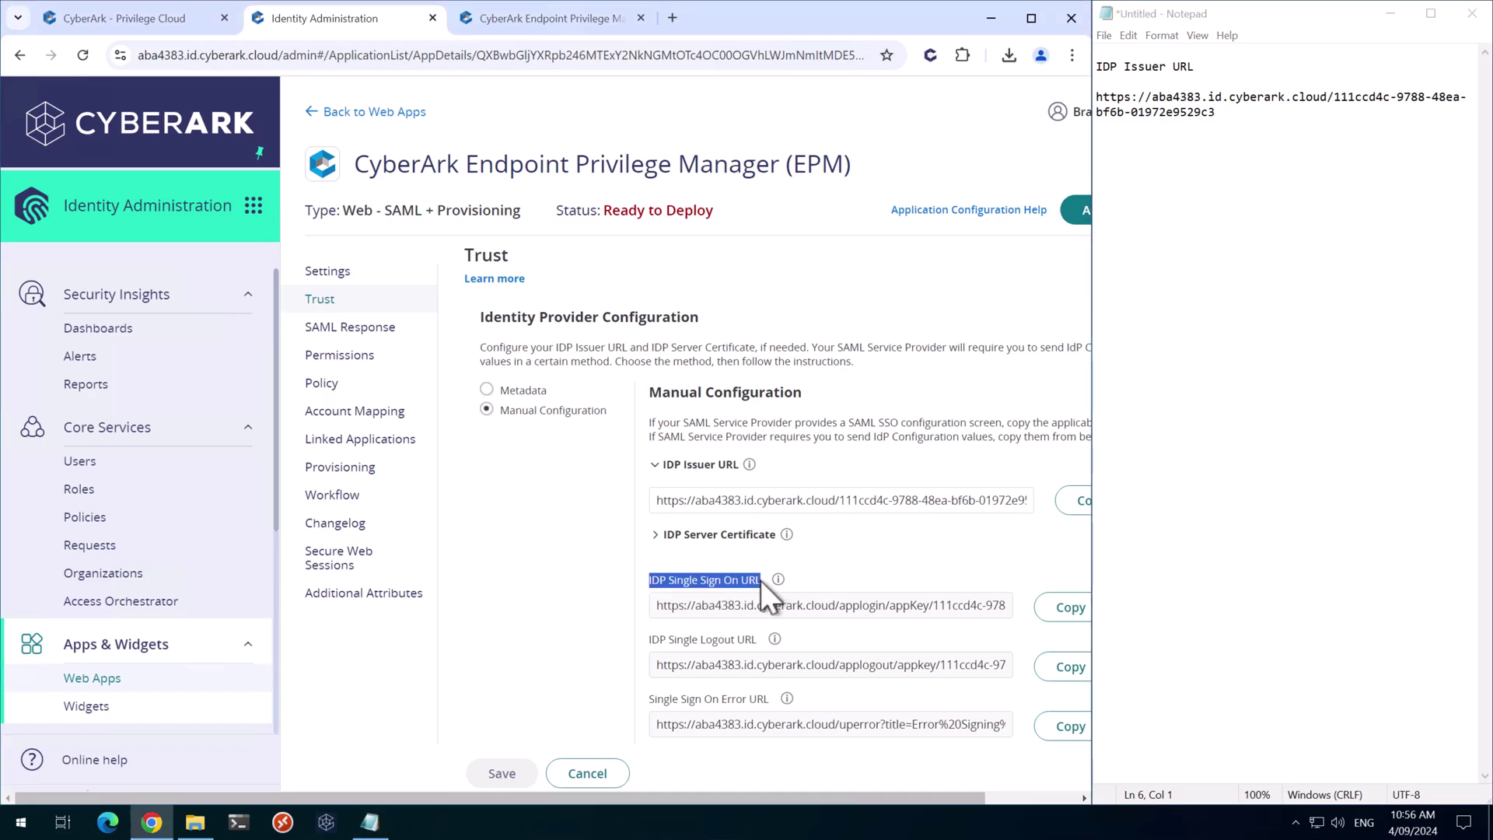
key("ctrl+c")
left_click(1359, 255)
key("Return")
key("ctrl+v")
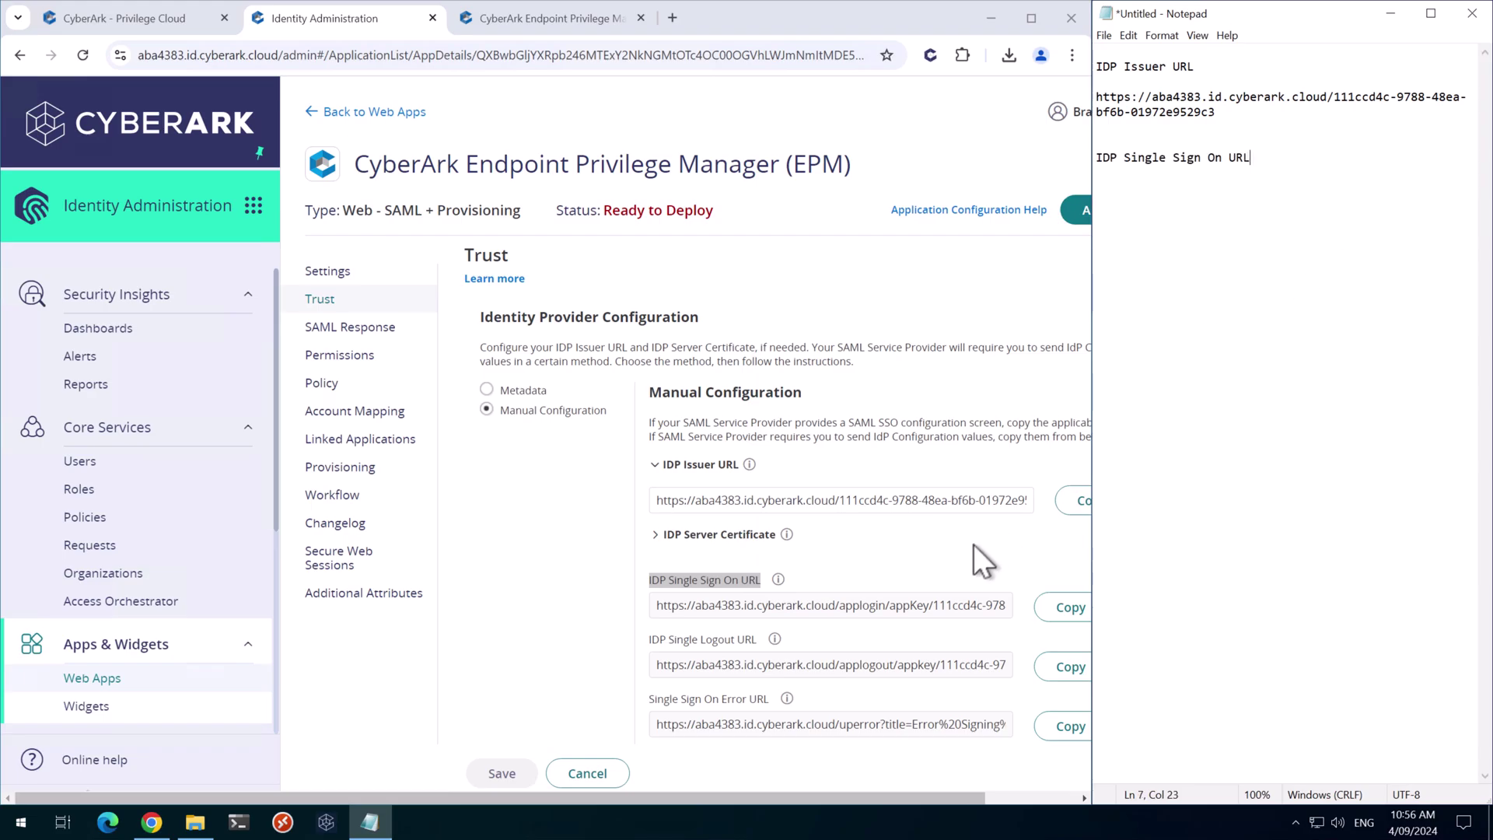
left_click(1068, 607)
left_click(1263, 194)
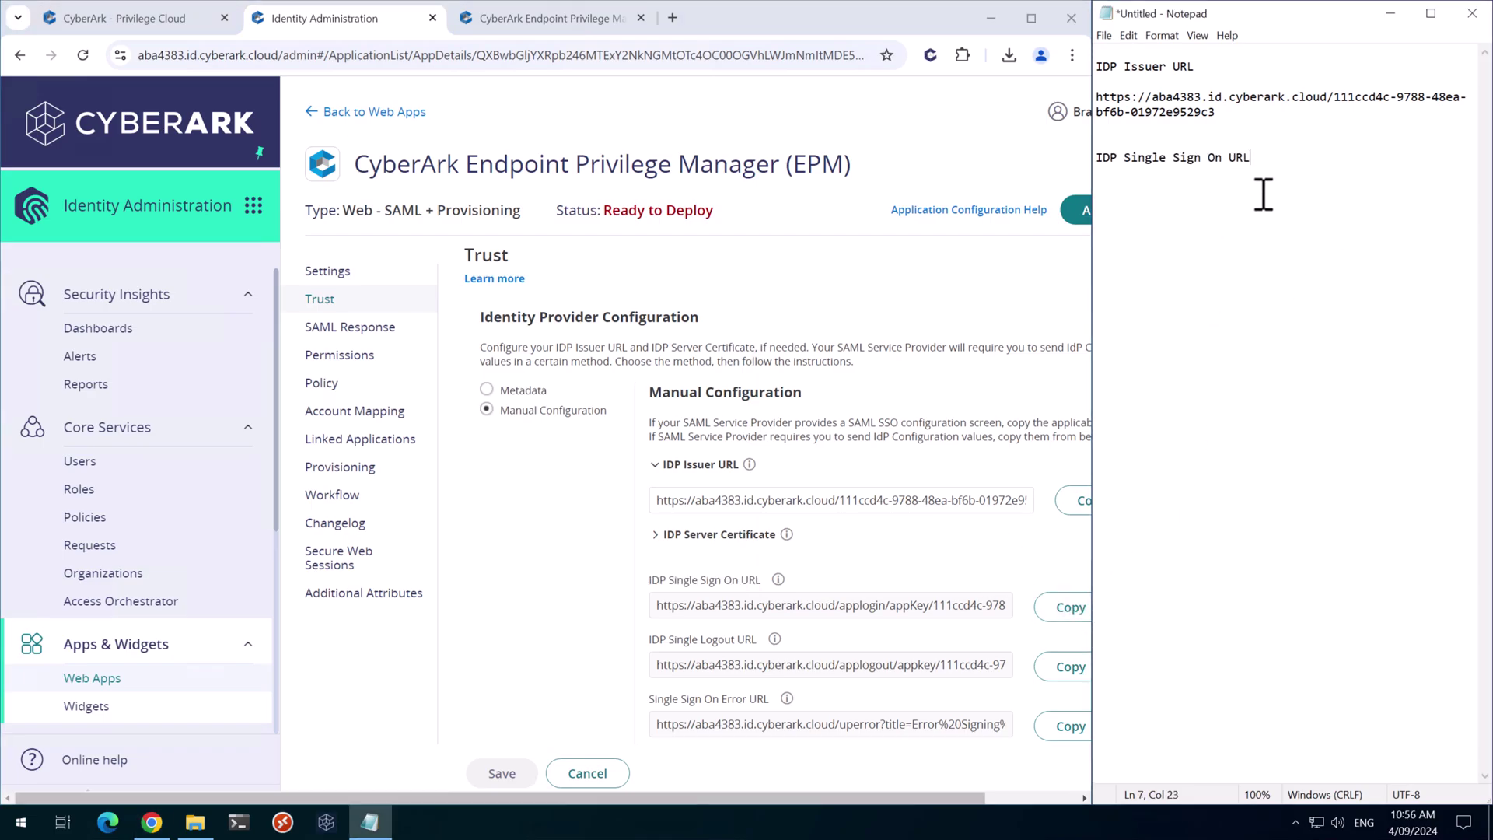
key("Return")
key("Return")
key("ctrl+v")
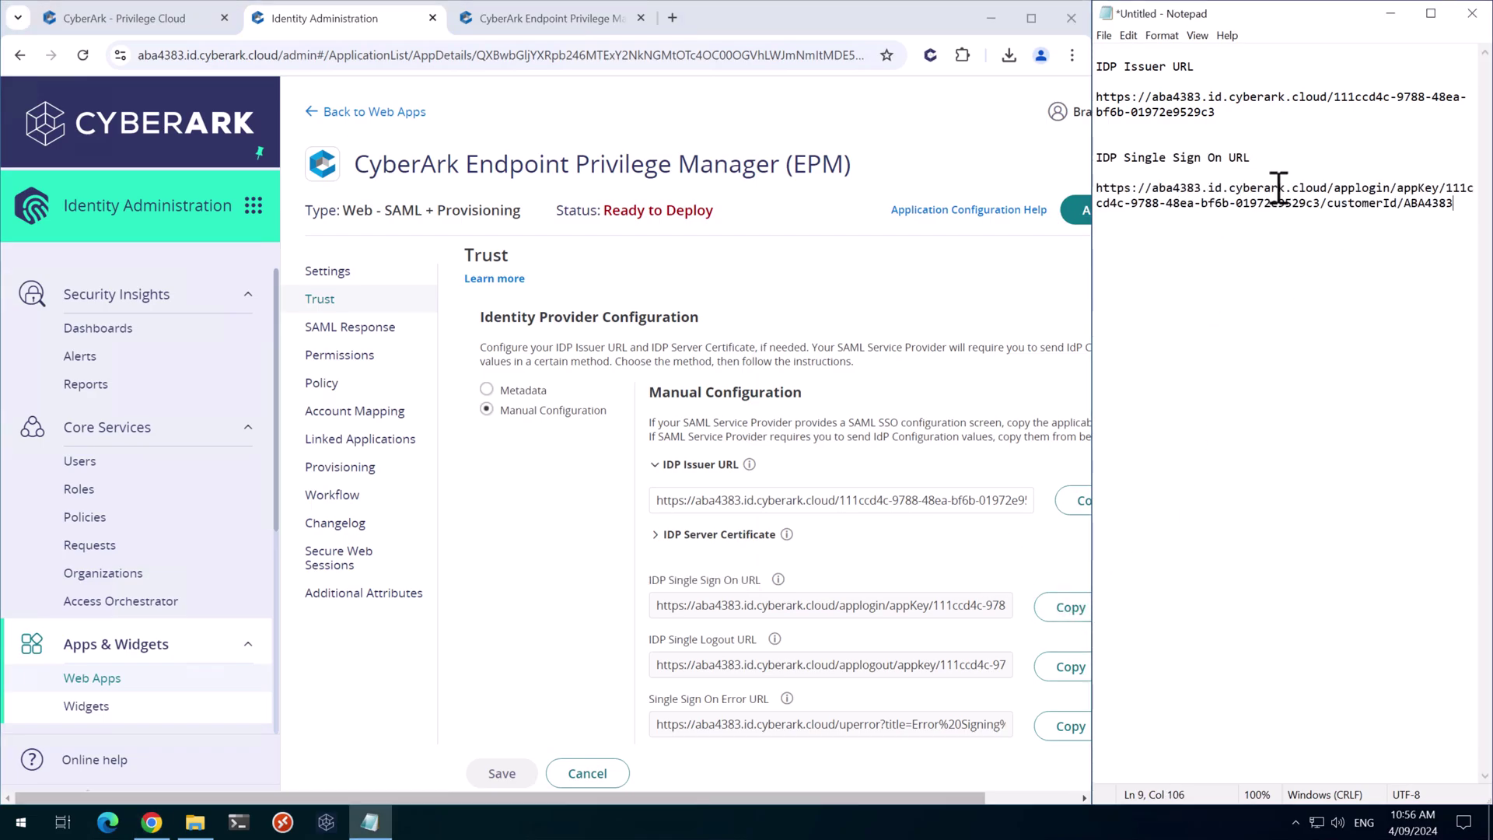
key("Return")
key("Return")
key("Return")
Copy the IDP Single Logout URL label and value into Notepad
left_click_drag(698, 639, 749, 642)
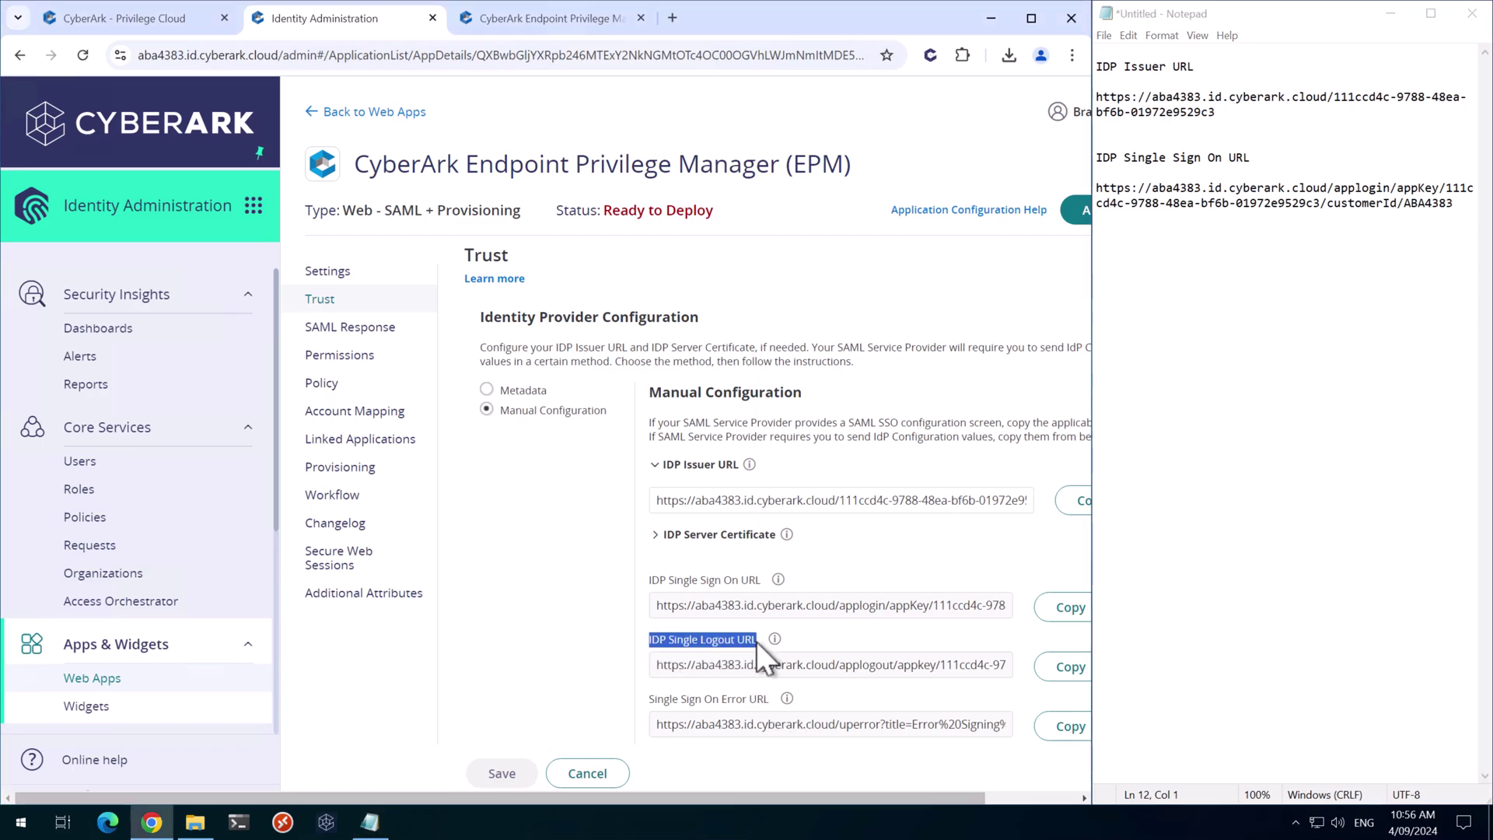
left_click(1233, 460)
key("ctrl+v")
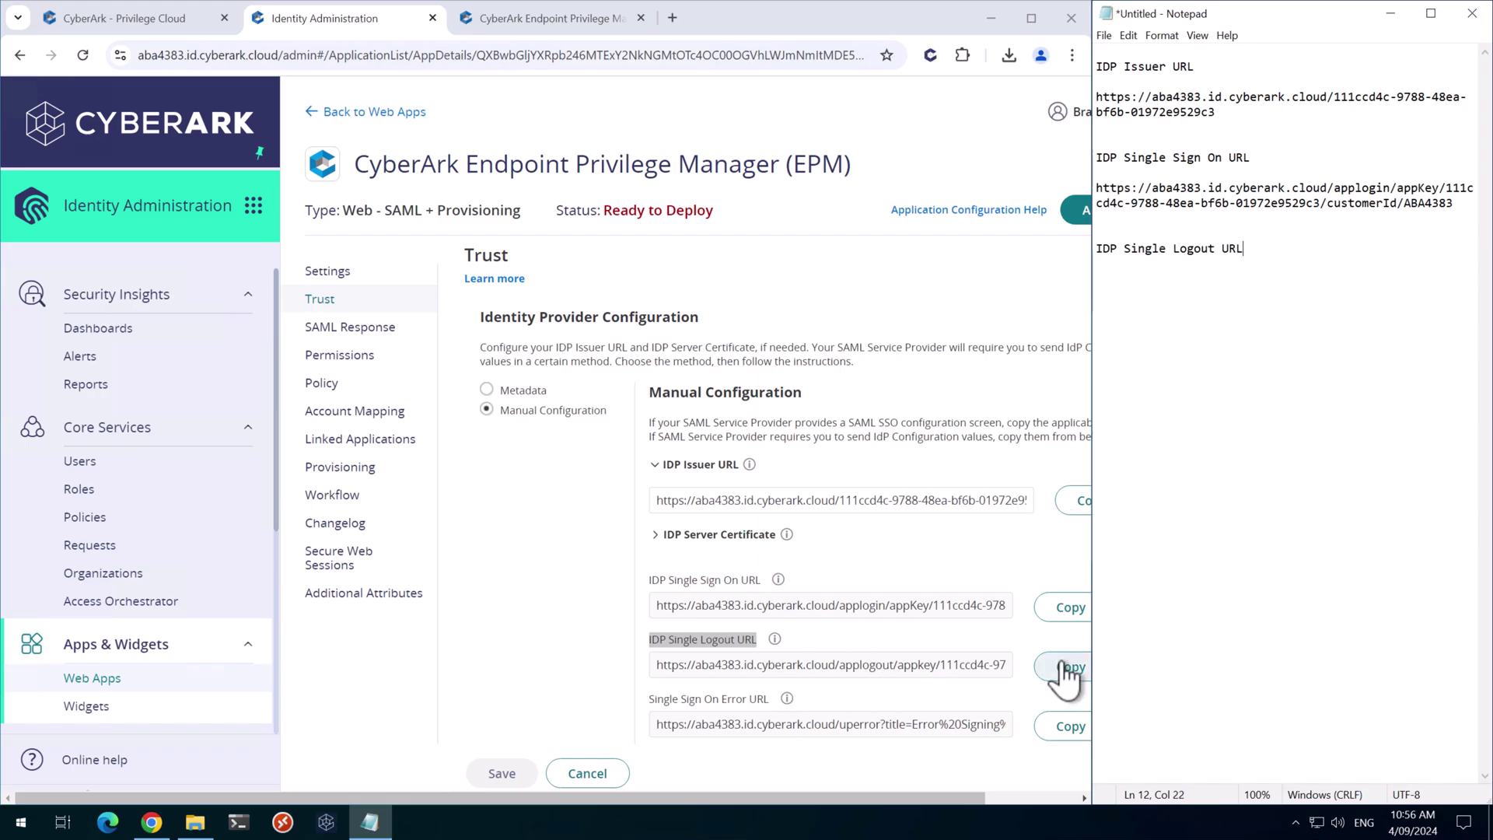
left_click(1070, 667)
left_click(1315, 354)
key("Return")
key("Return")
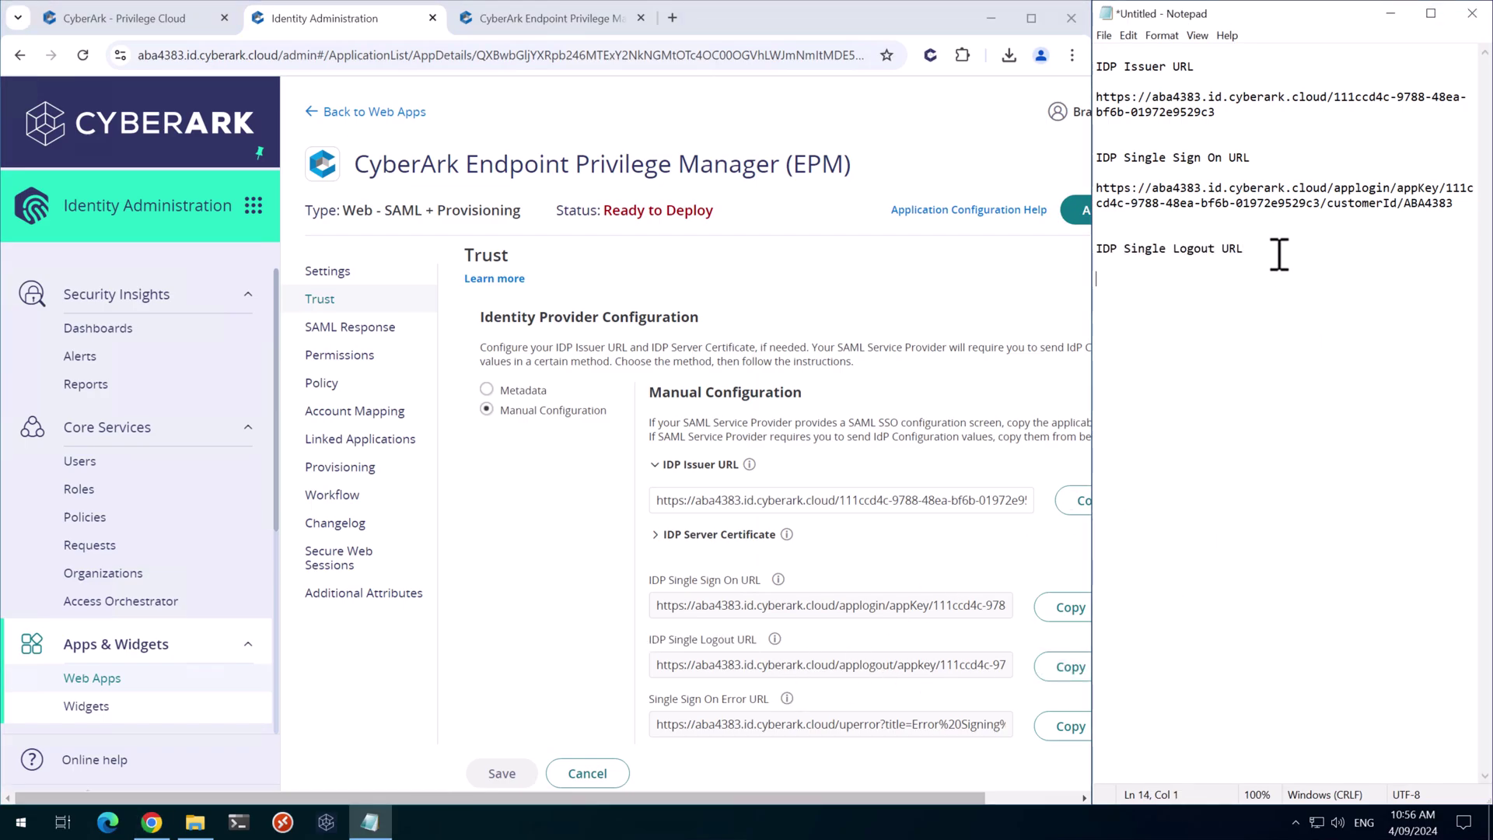
key("ctrl+v")
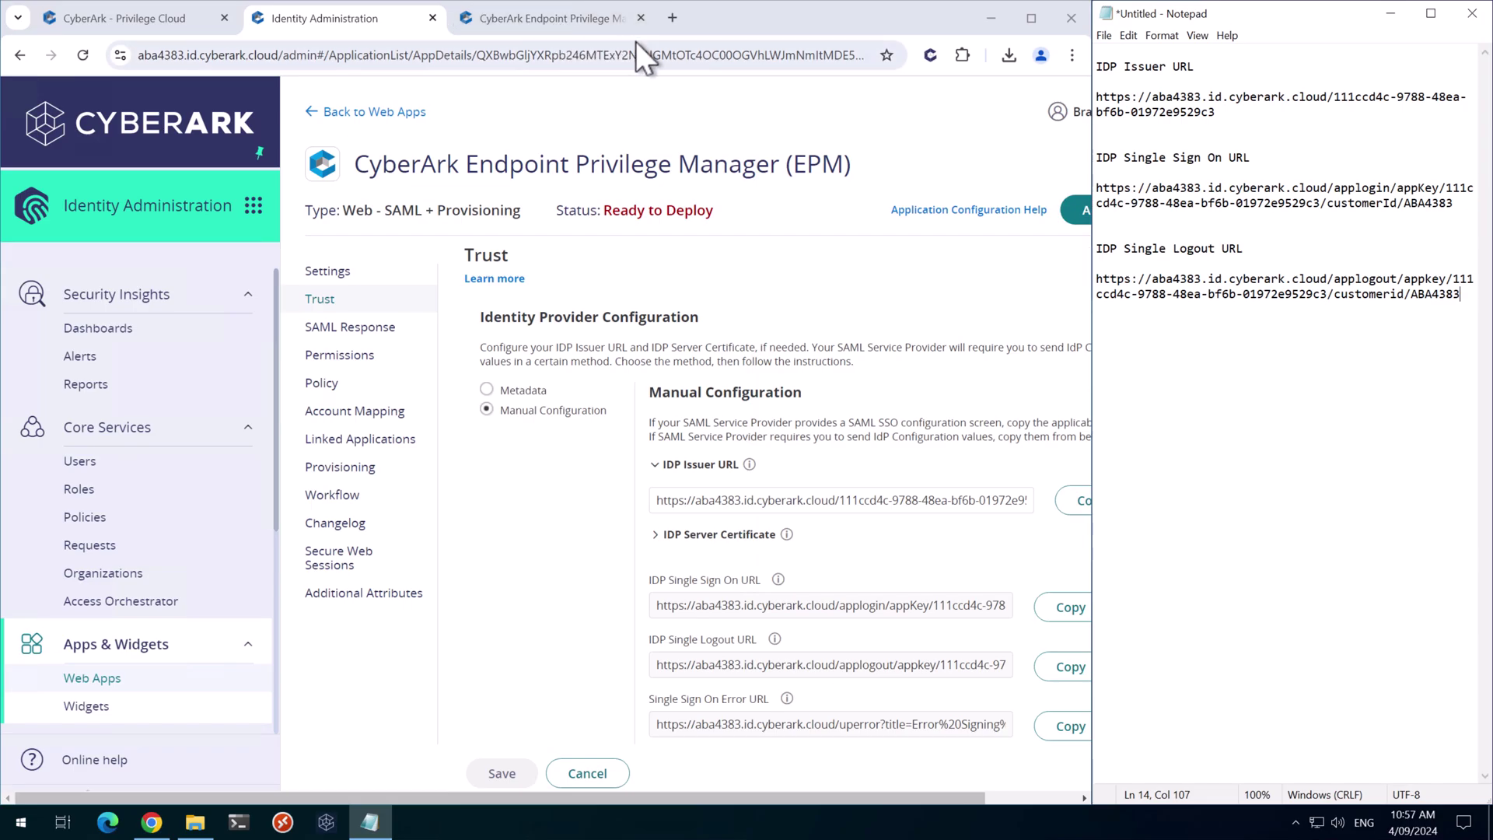
Enter EPM Administration, dismiss the MFA warning, and open SAML Integration settings
left_click(552, 22)
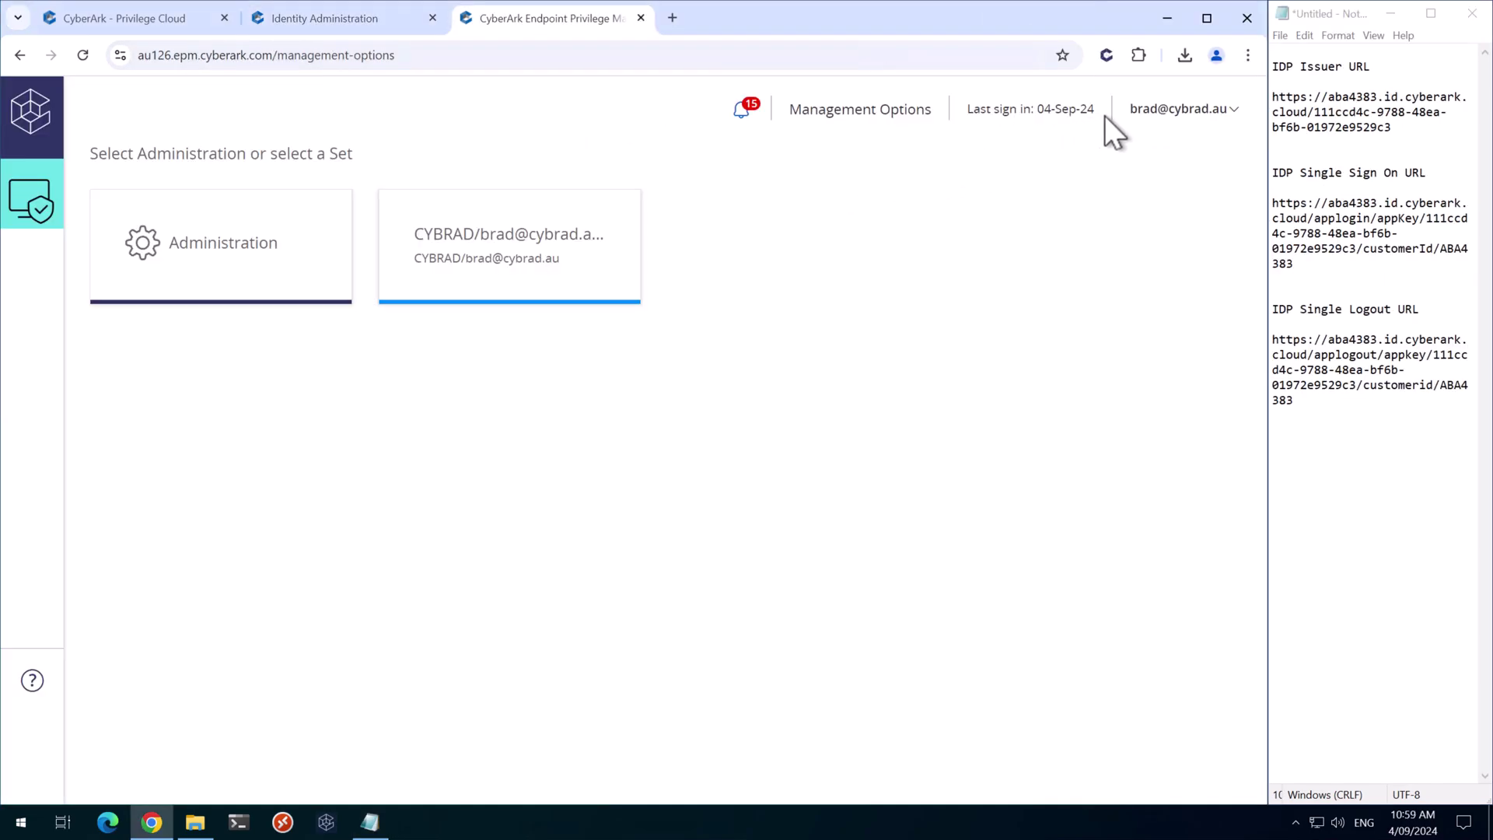
left_click(264, 269)
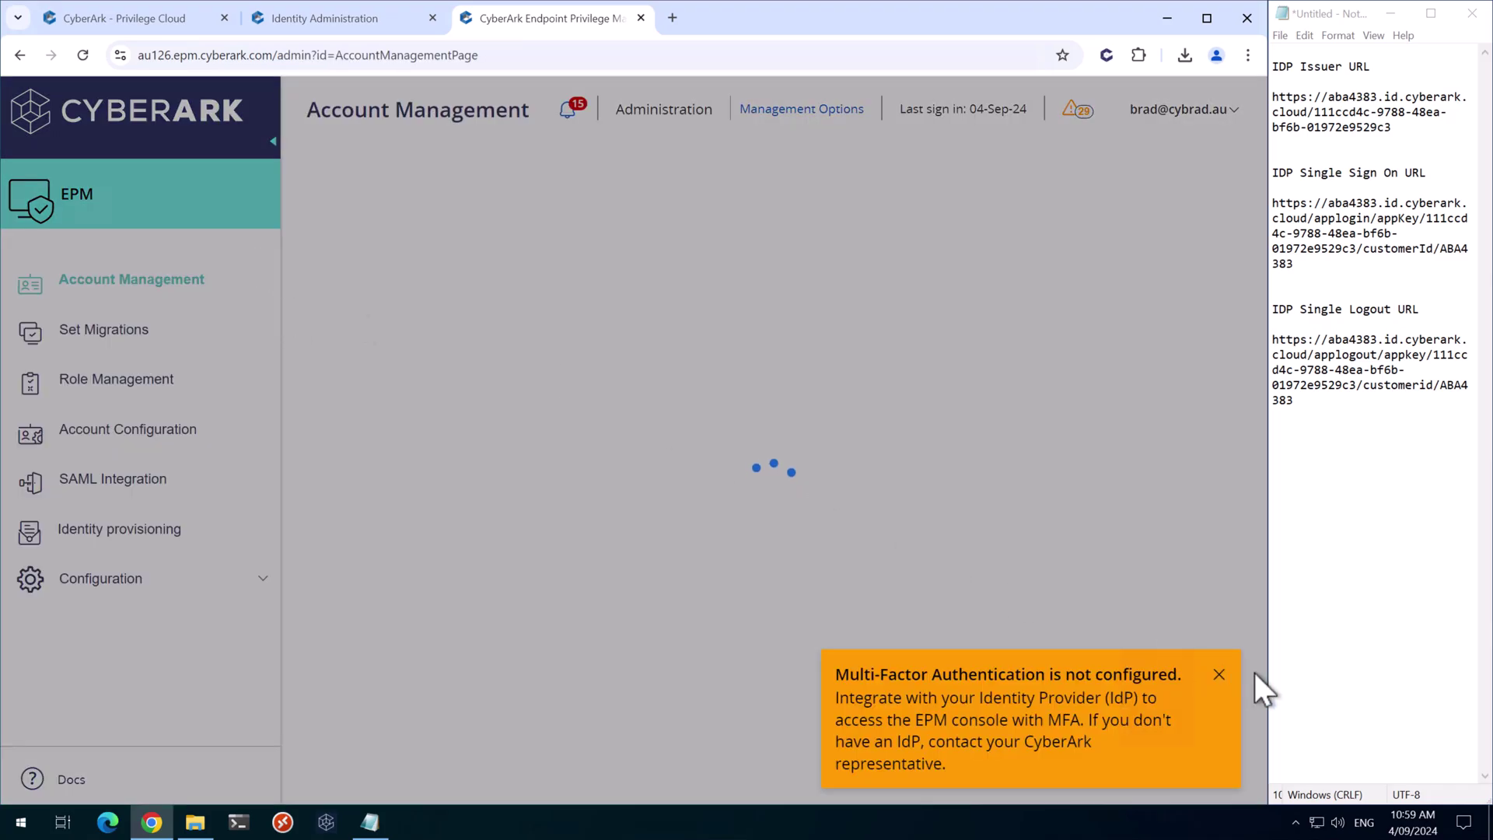
left_click(1219, 675)
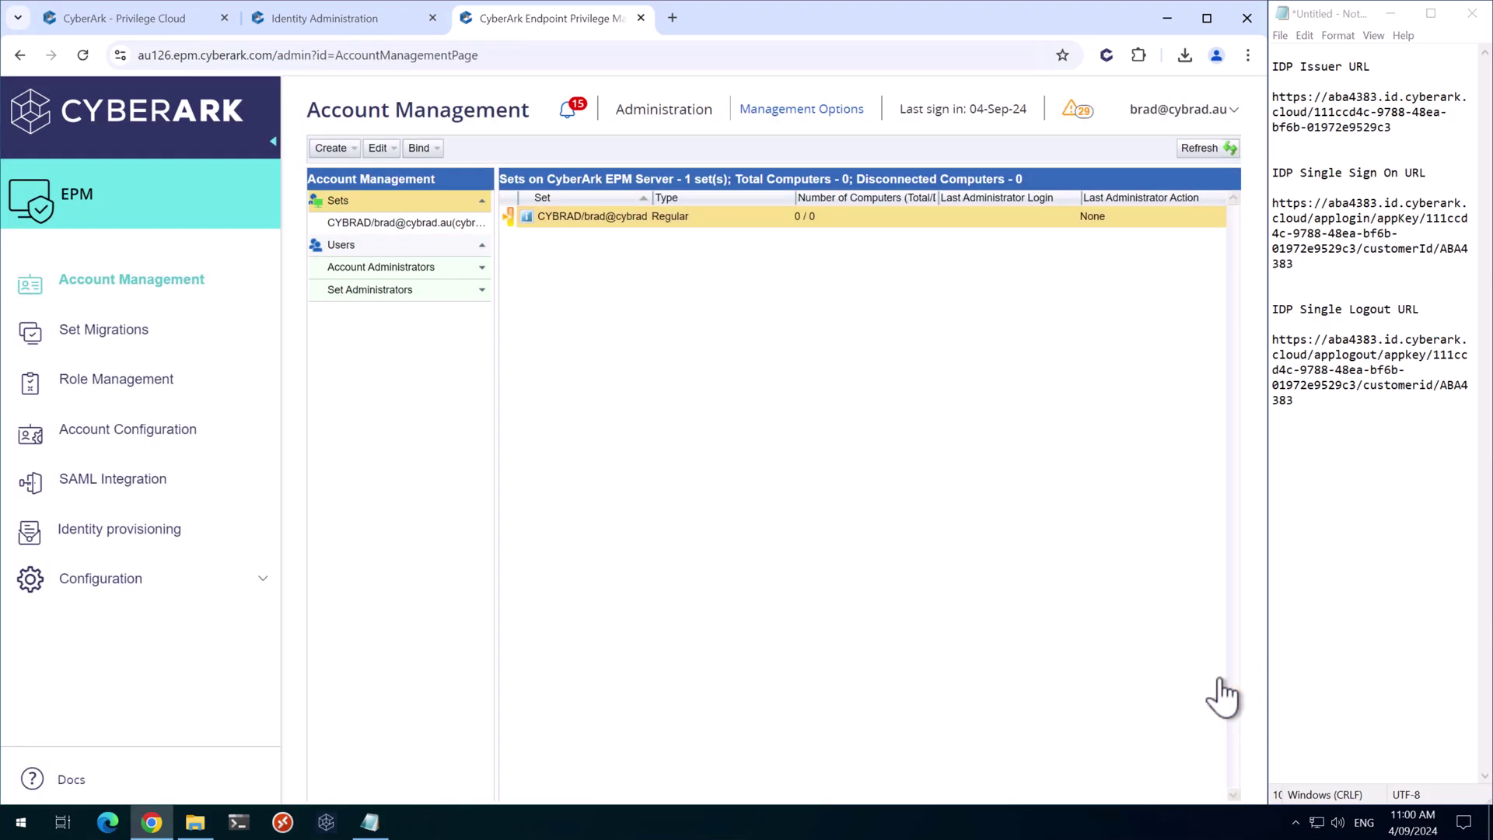
left_click(117, 479)
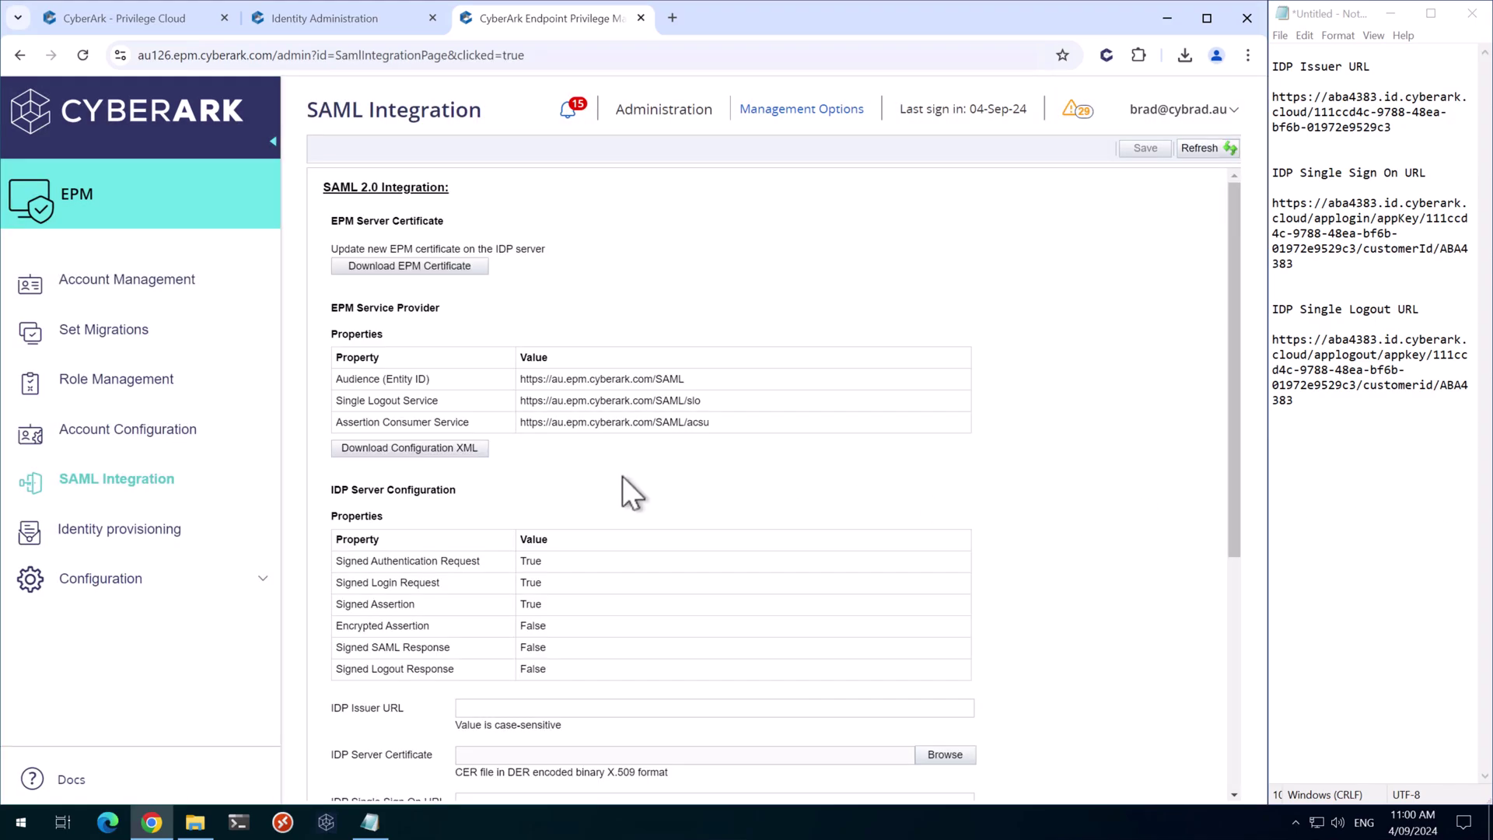
Paste the IDP Issuer, Single Sign On and Single Logout URLs from Notepad into their fields
scroll(619, 474, "down", 1)
scroll(622, 529, "down", 1)
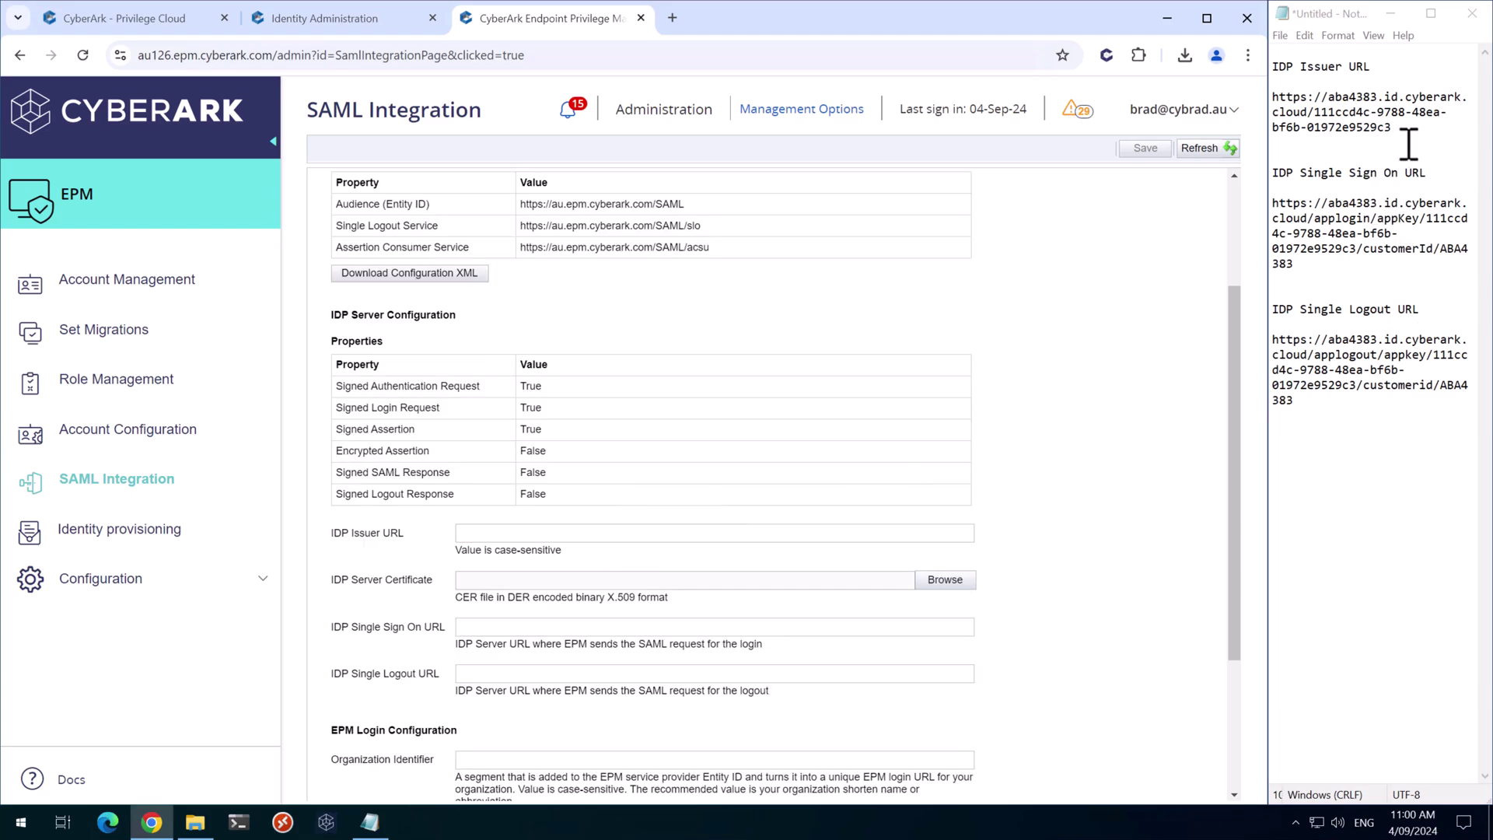
left_click_drag(1411, 140, 1251, 98)
key("ctrl+c")
left_click(587, 534)
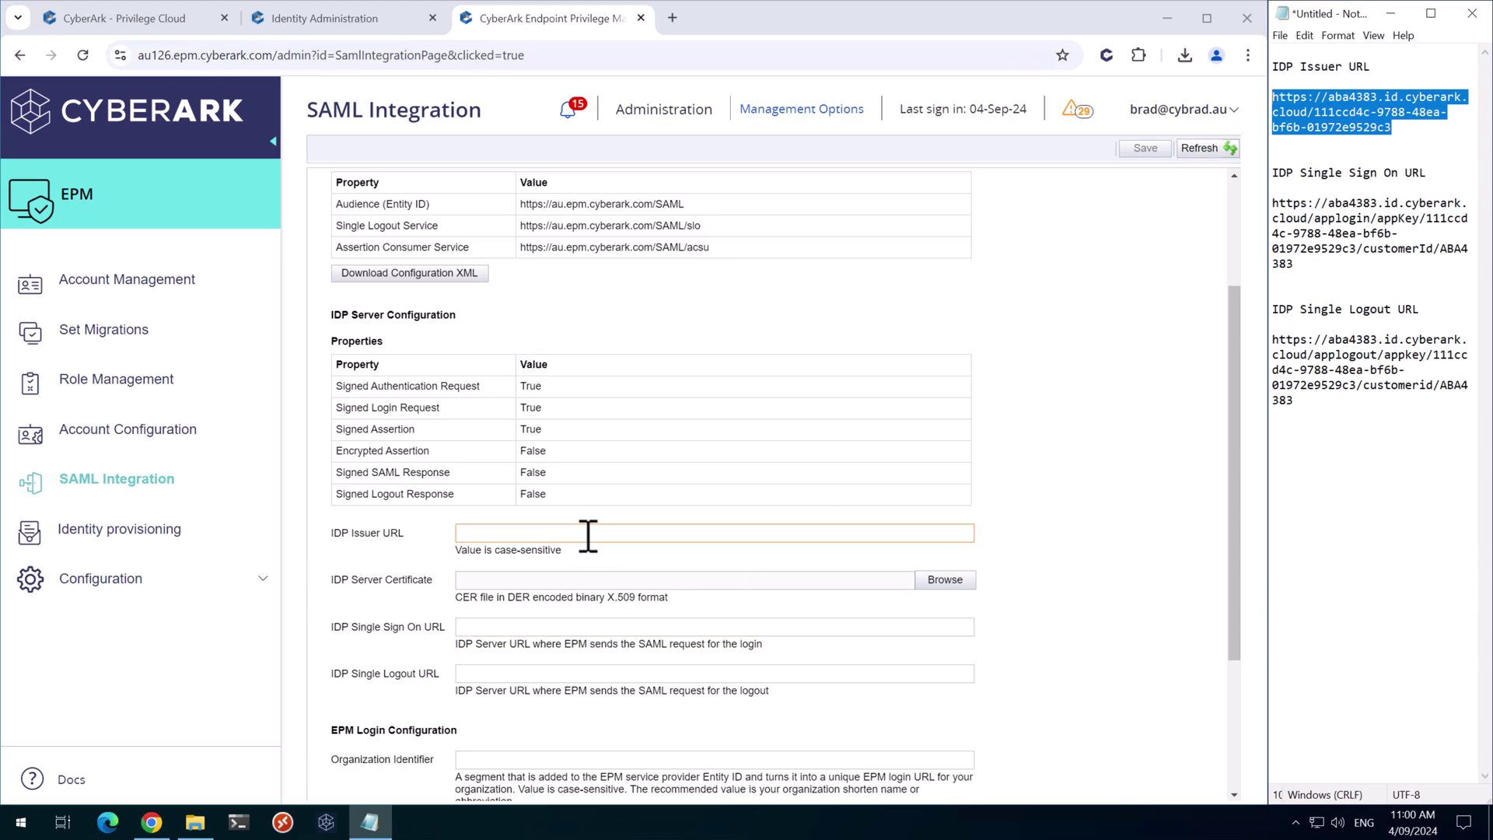
key("ctrl+v")
left_click_drag(1310, 271, 1253, 201)
key("ctrl+c")
left_click(506, 630)
key("ctrl+v")
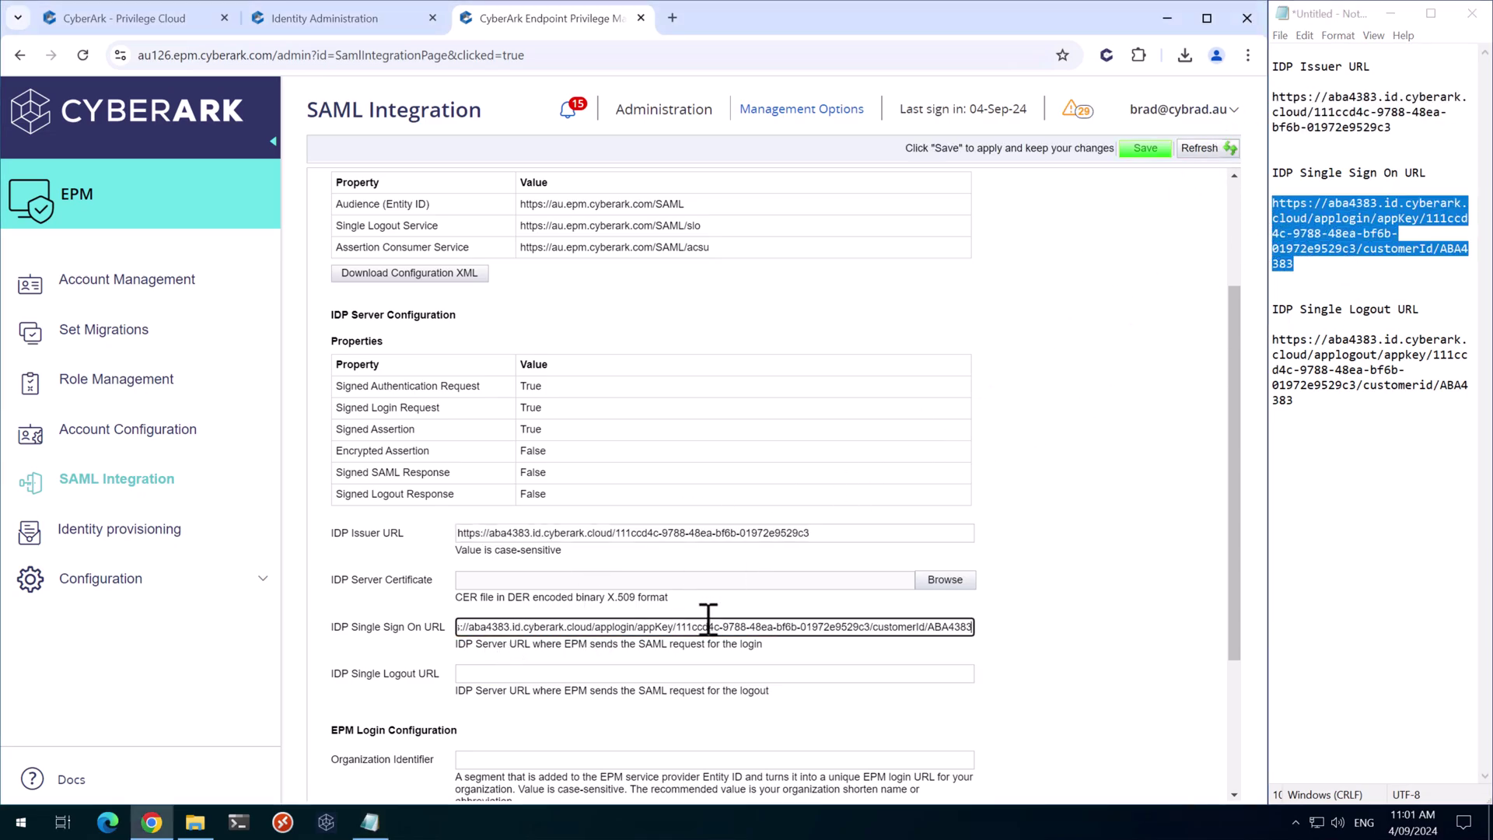
left_click_drag(1322, 406, 1219, 339)
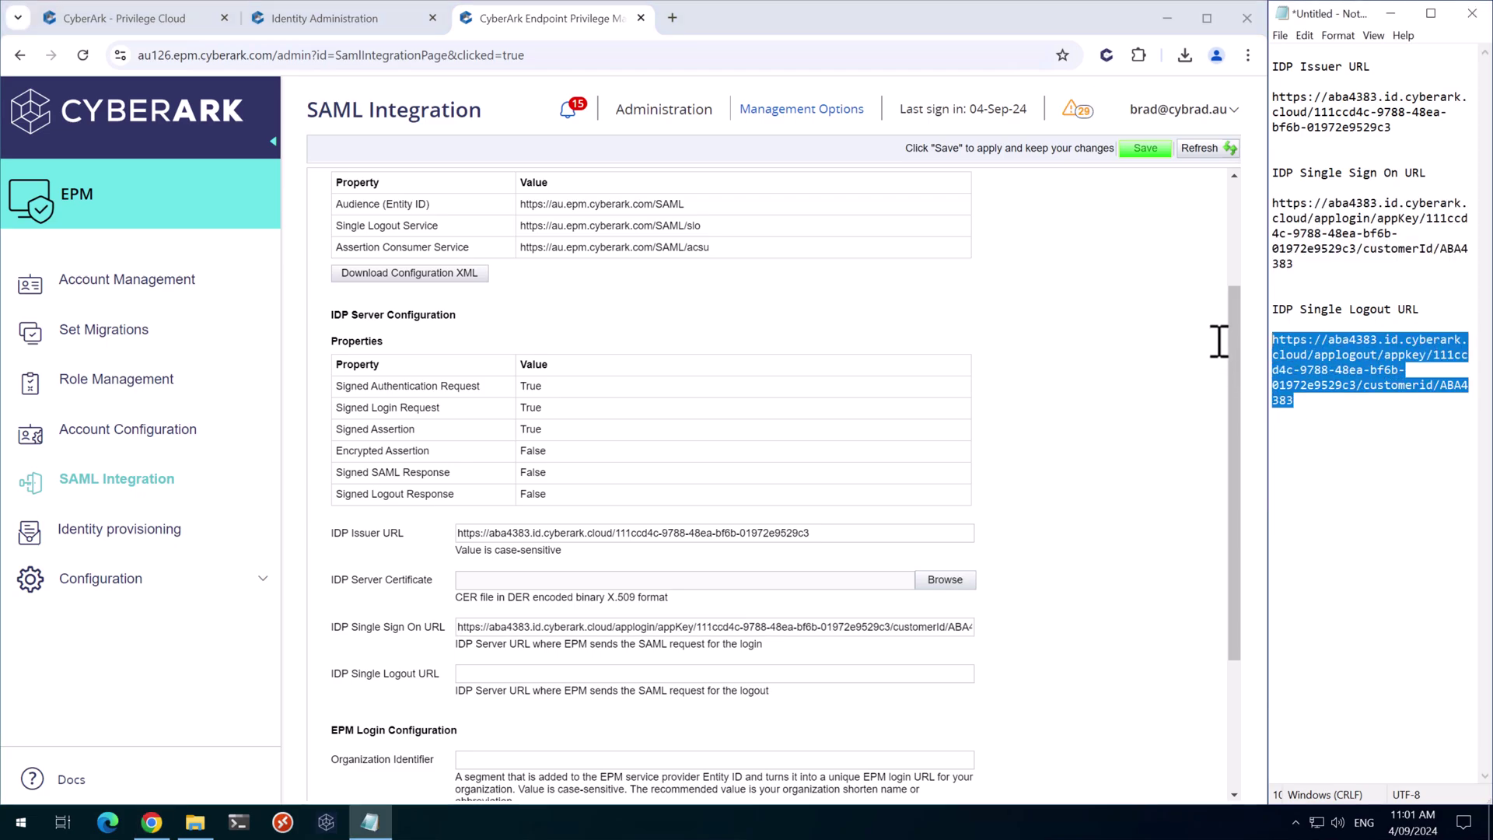
left_click(512, 675)
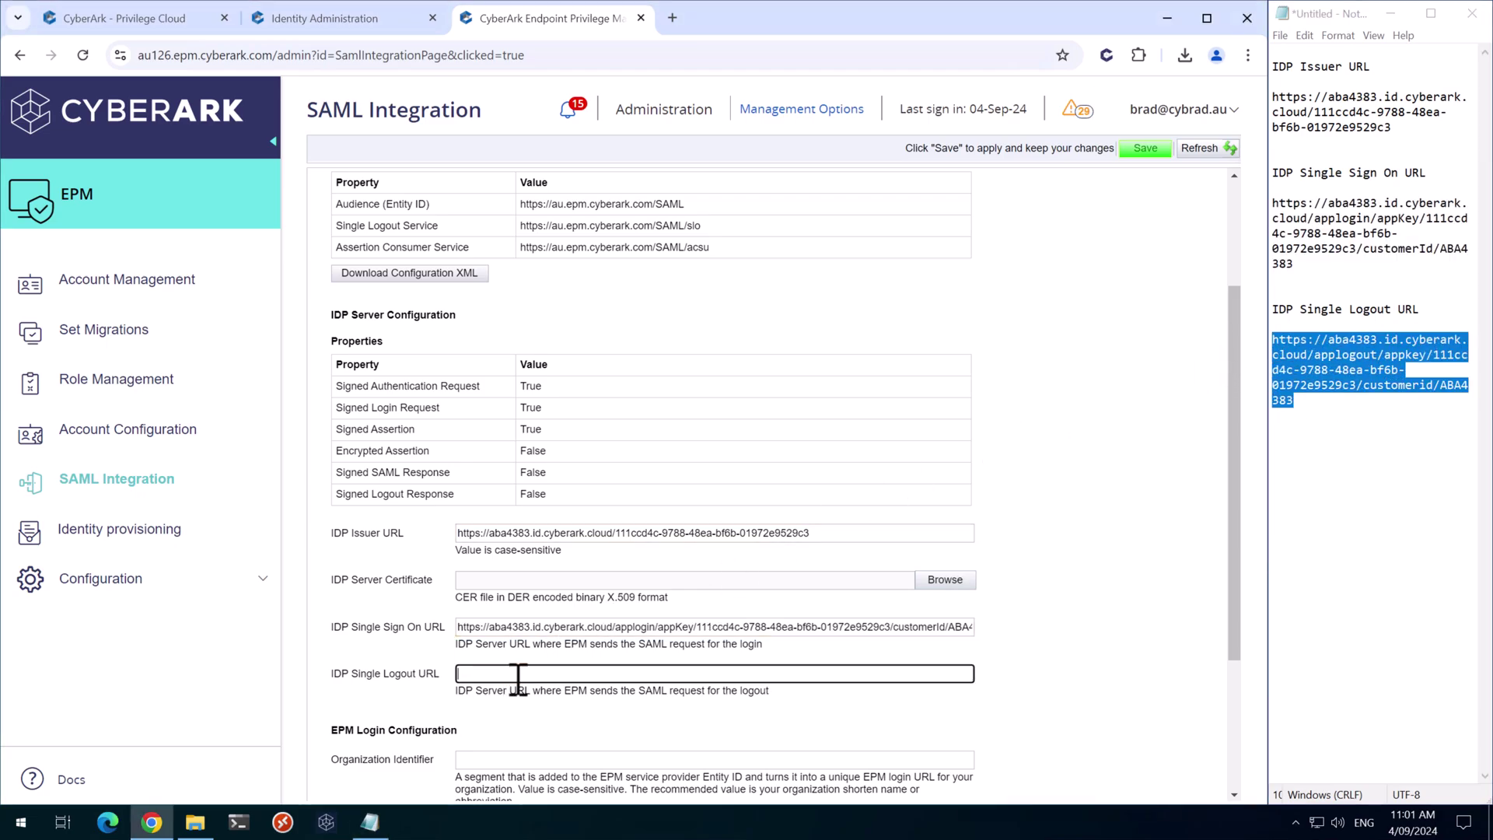
type("https://aba4383.id.cyberark.cloud/applogout/appkey/111ccd4c-9788-48ea-bf6b-01972e9529c3/customerid/ABA4383")
Choose EPM-DERFormat.cer as the IdP certificate file
left_click(1384, 11)
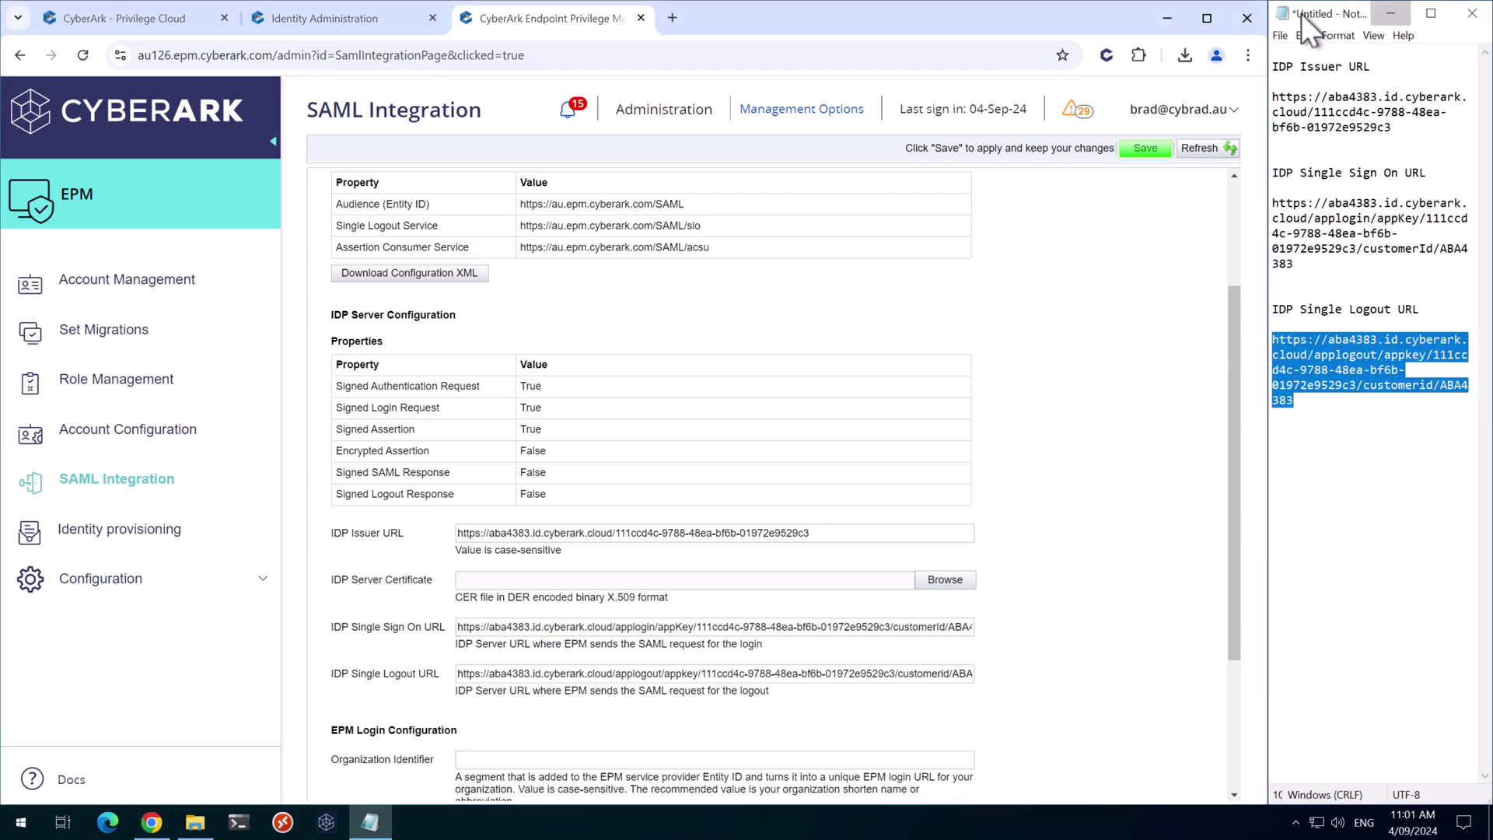
left_click(1204, 19)
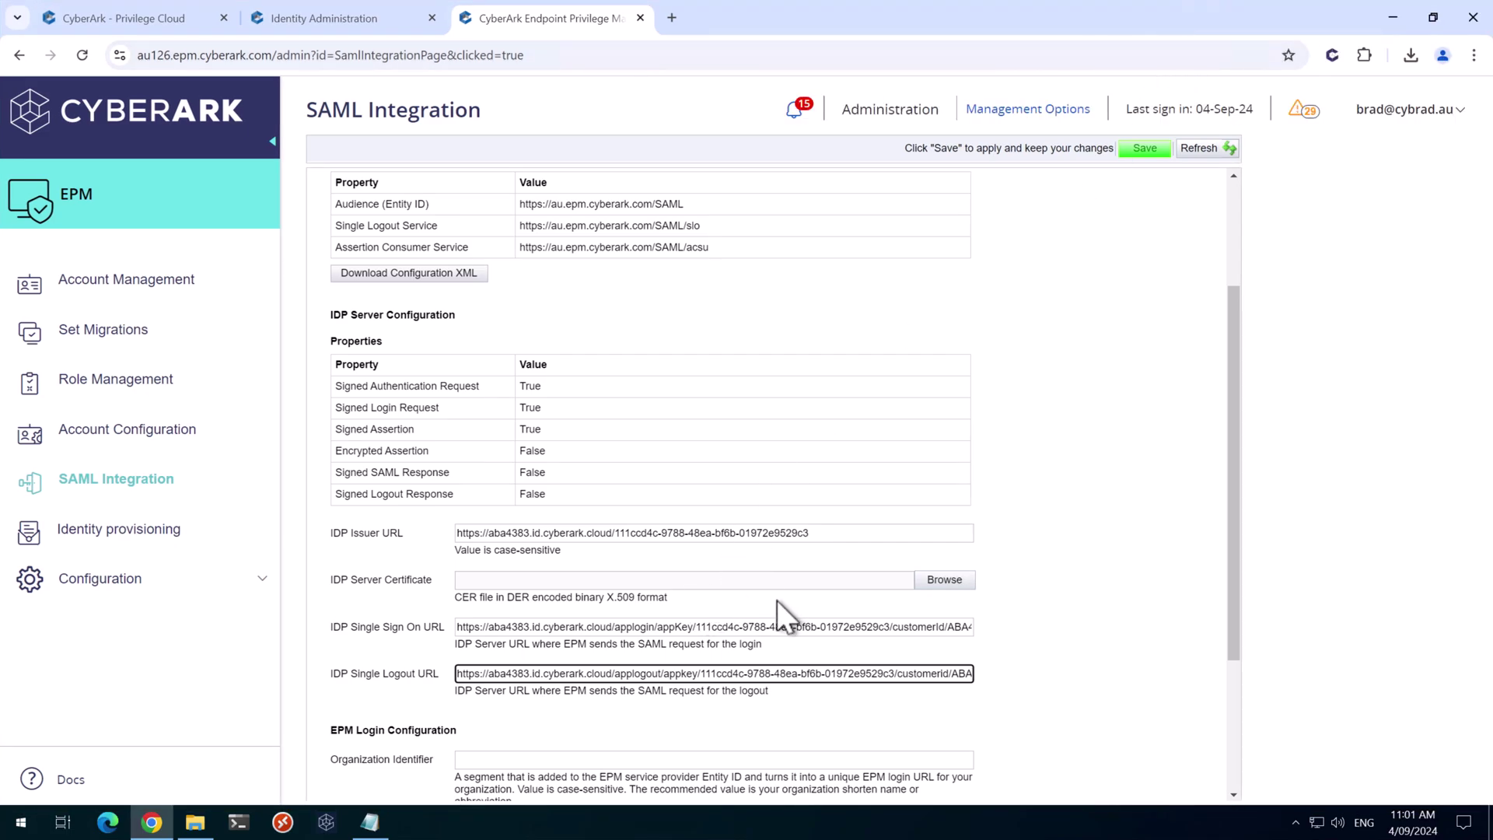
left_click(985, 653)
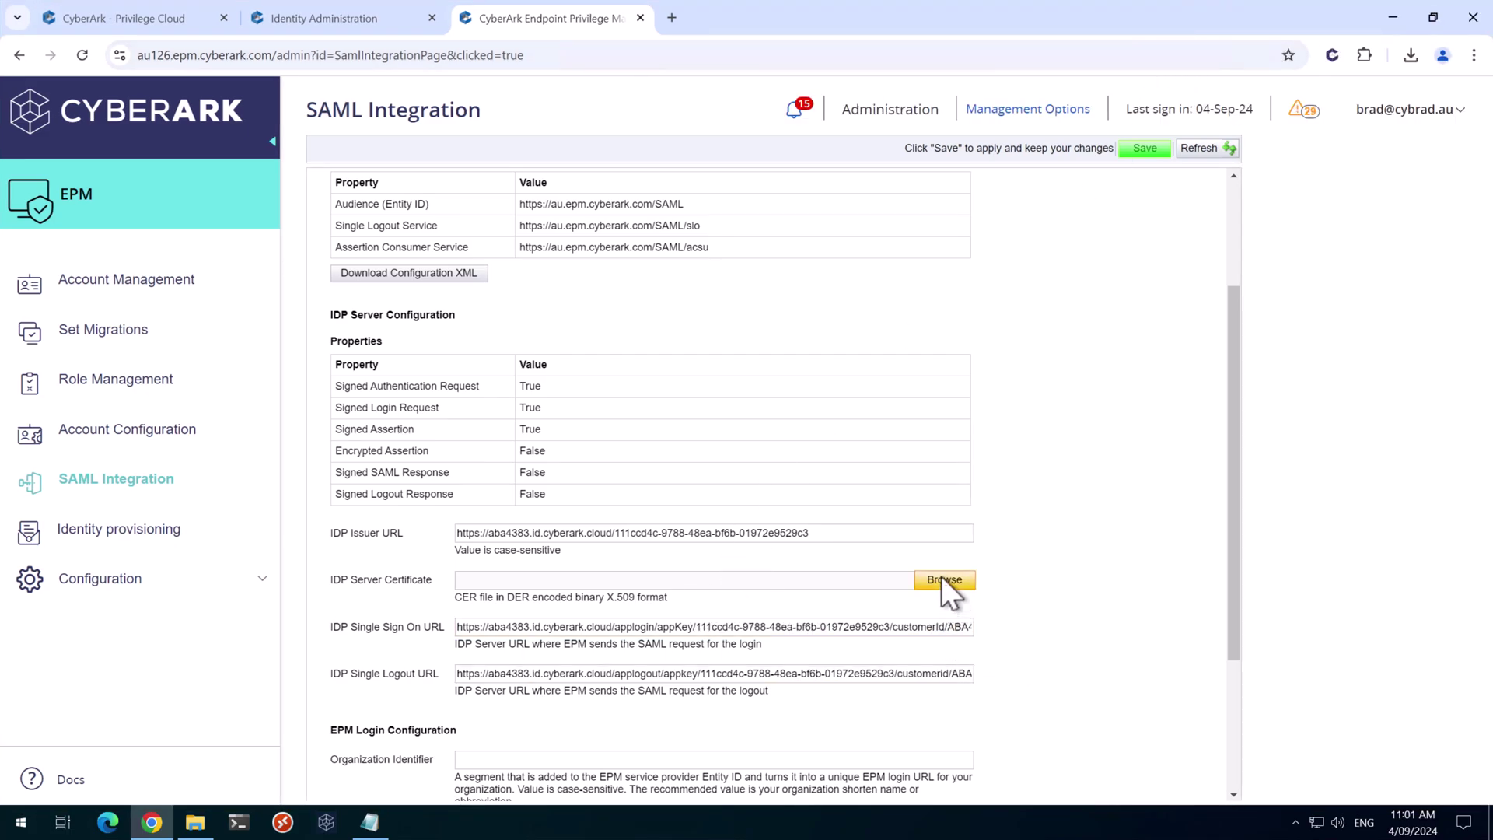
left_click(938, 581)
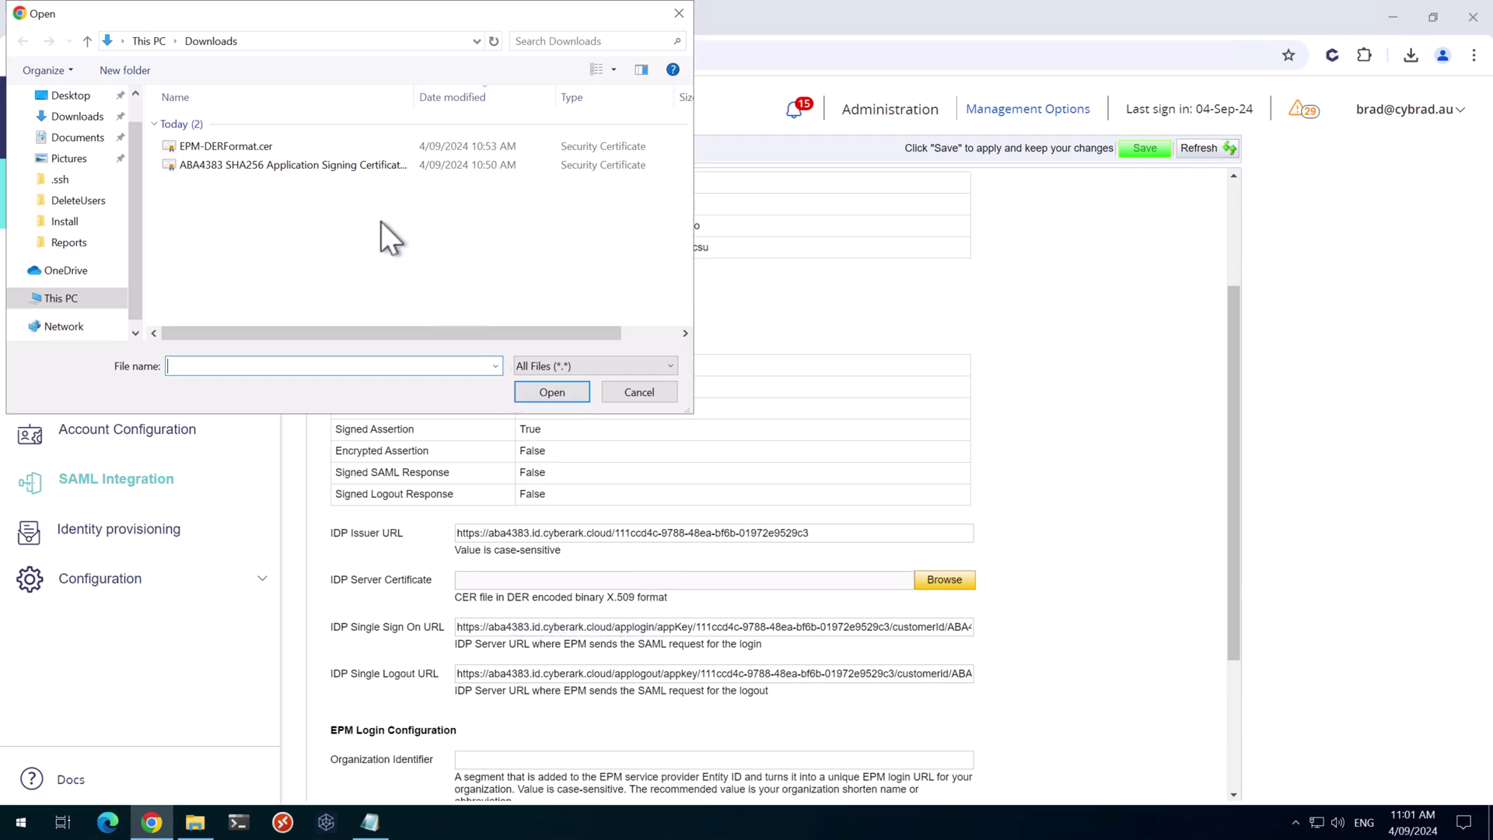
left_click(235, 146)
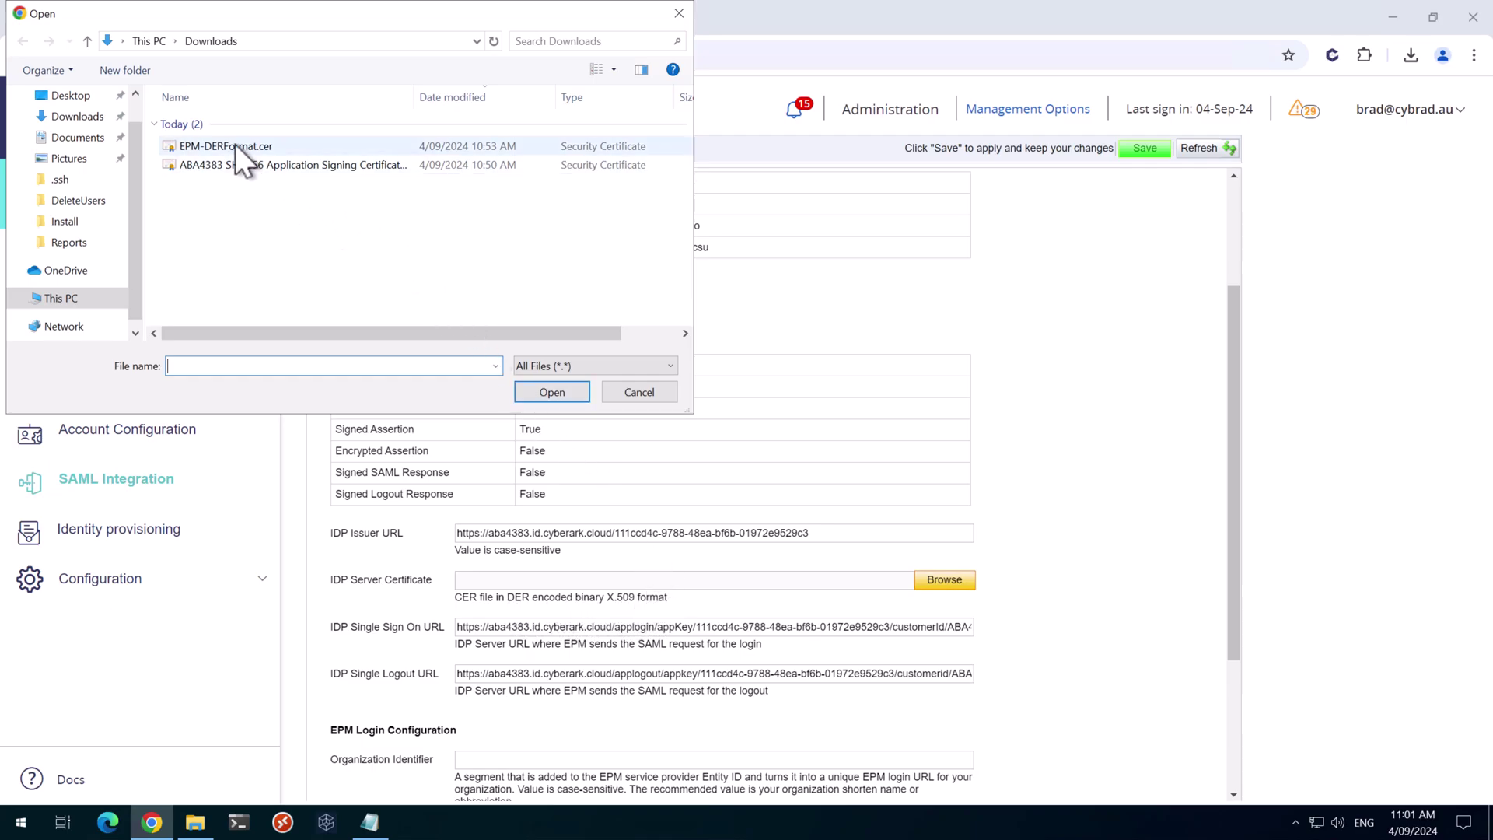
left_click(548, 390)
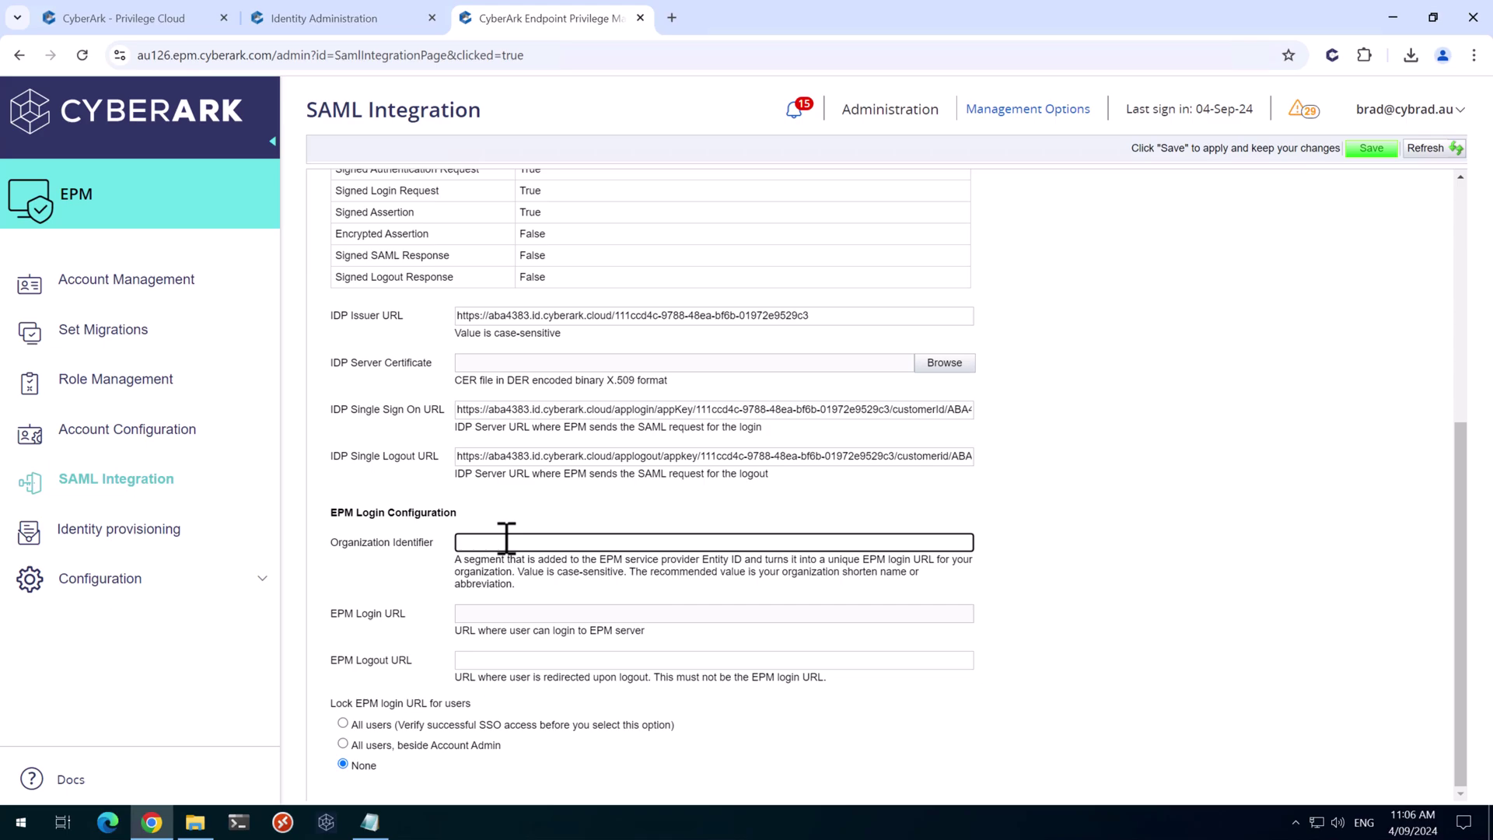
type("cybrad")
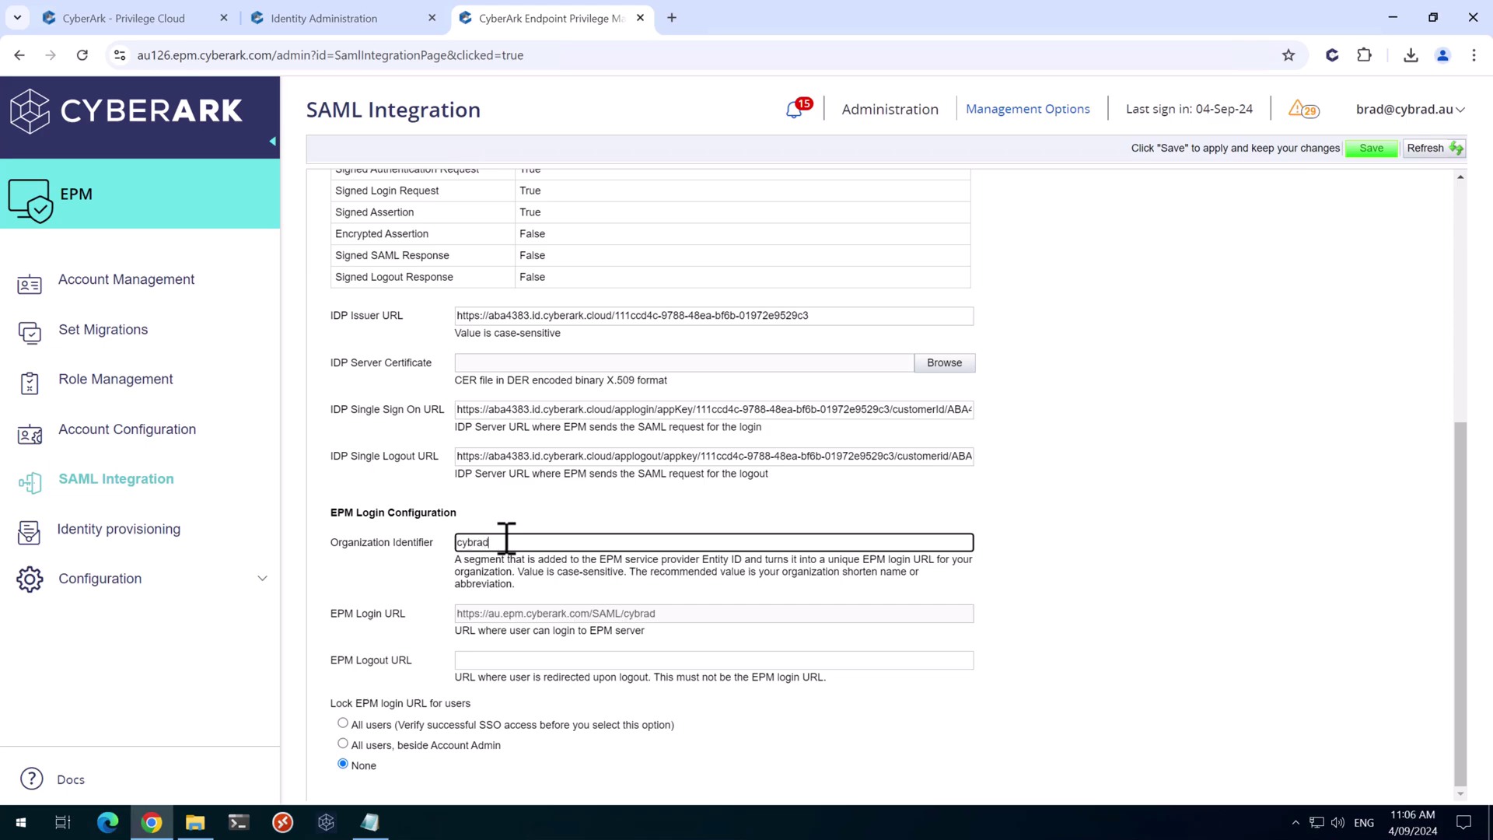
left_click(519, 661)
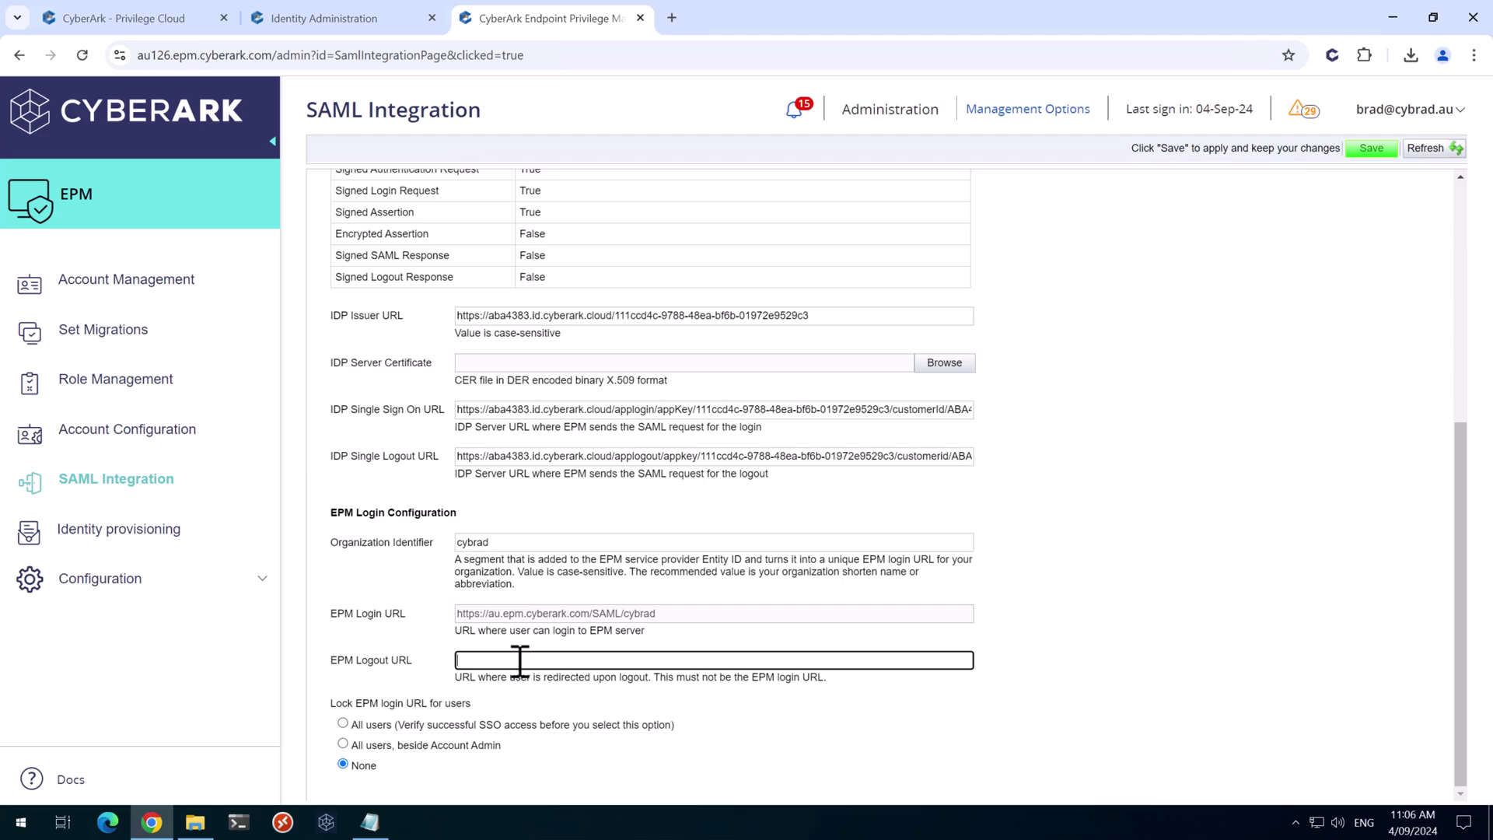
type("https://")
type("cybrad.cyberark.cloud")
left_click(342, 743)
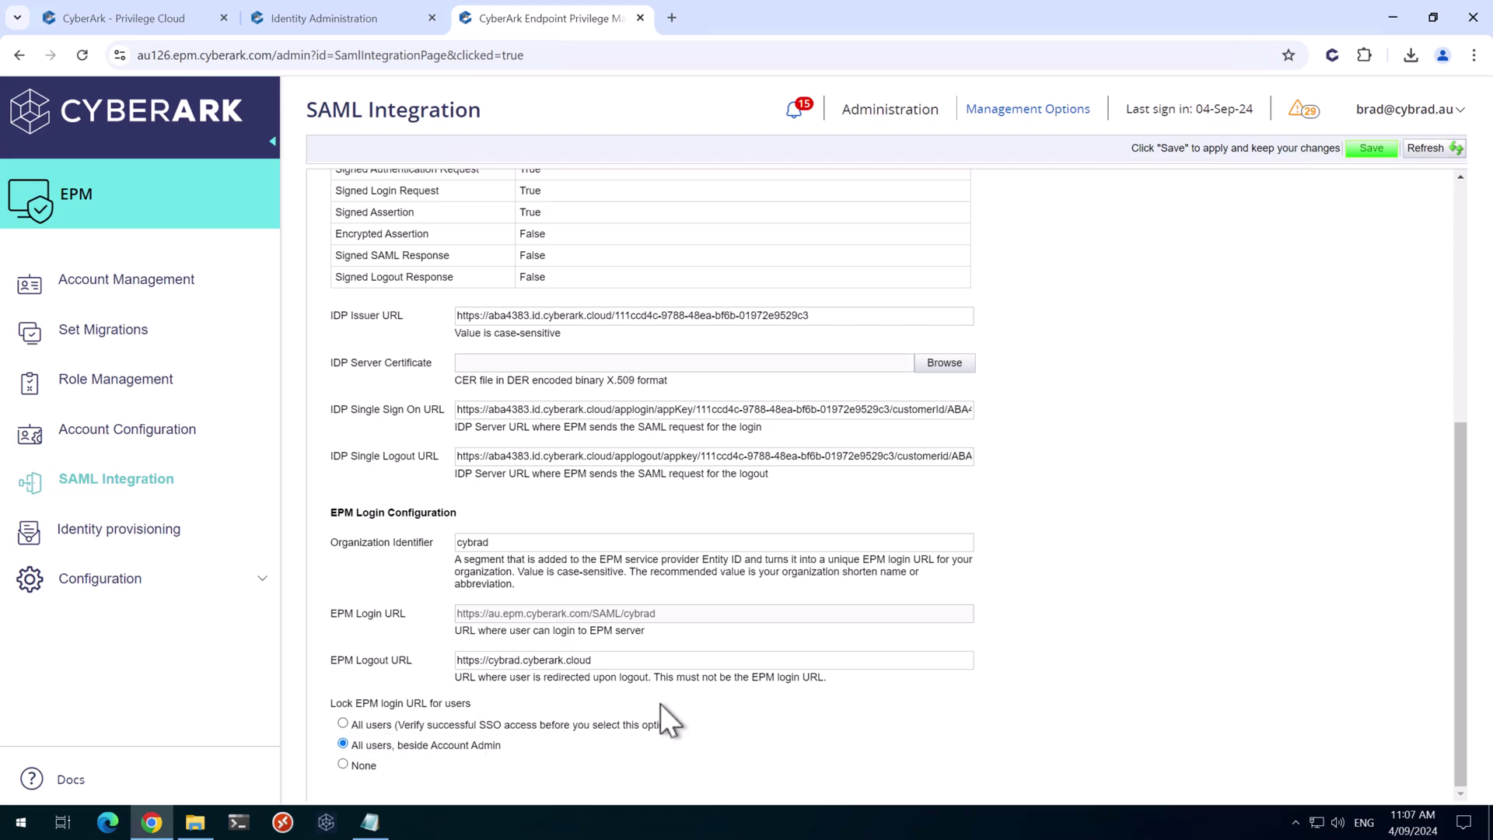
left_click(1369, 148)
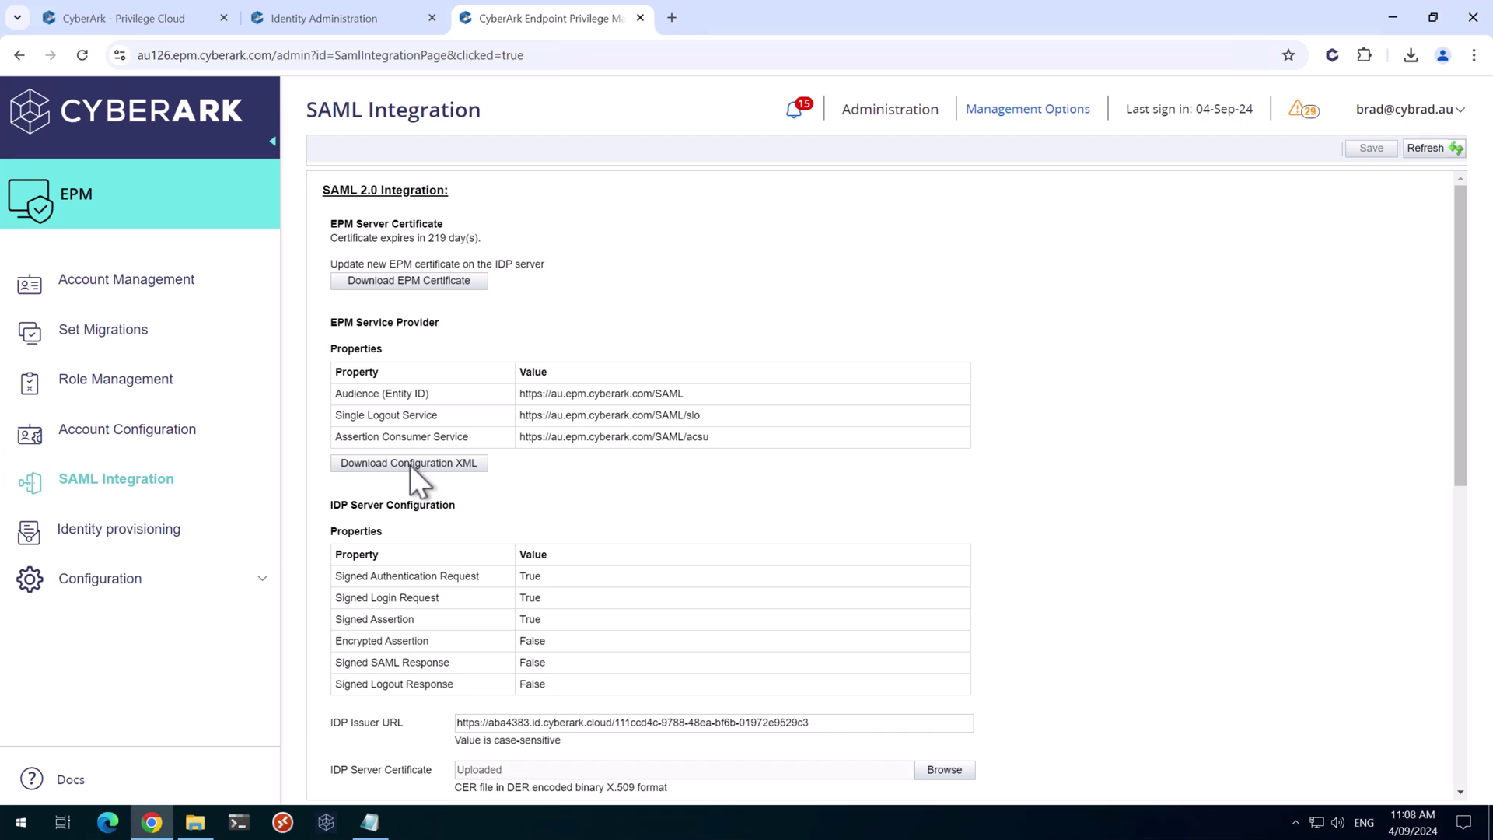
Download the EPM SAML configuration as CyberArkEPM.xml
left_click(410, 463)
Import CyberArkEPM.xml as the service provider metadata in the EPM app's Trust settings
left_click(334, 14)
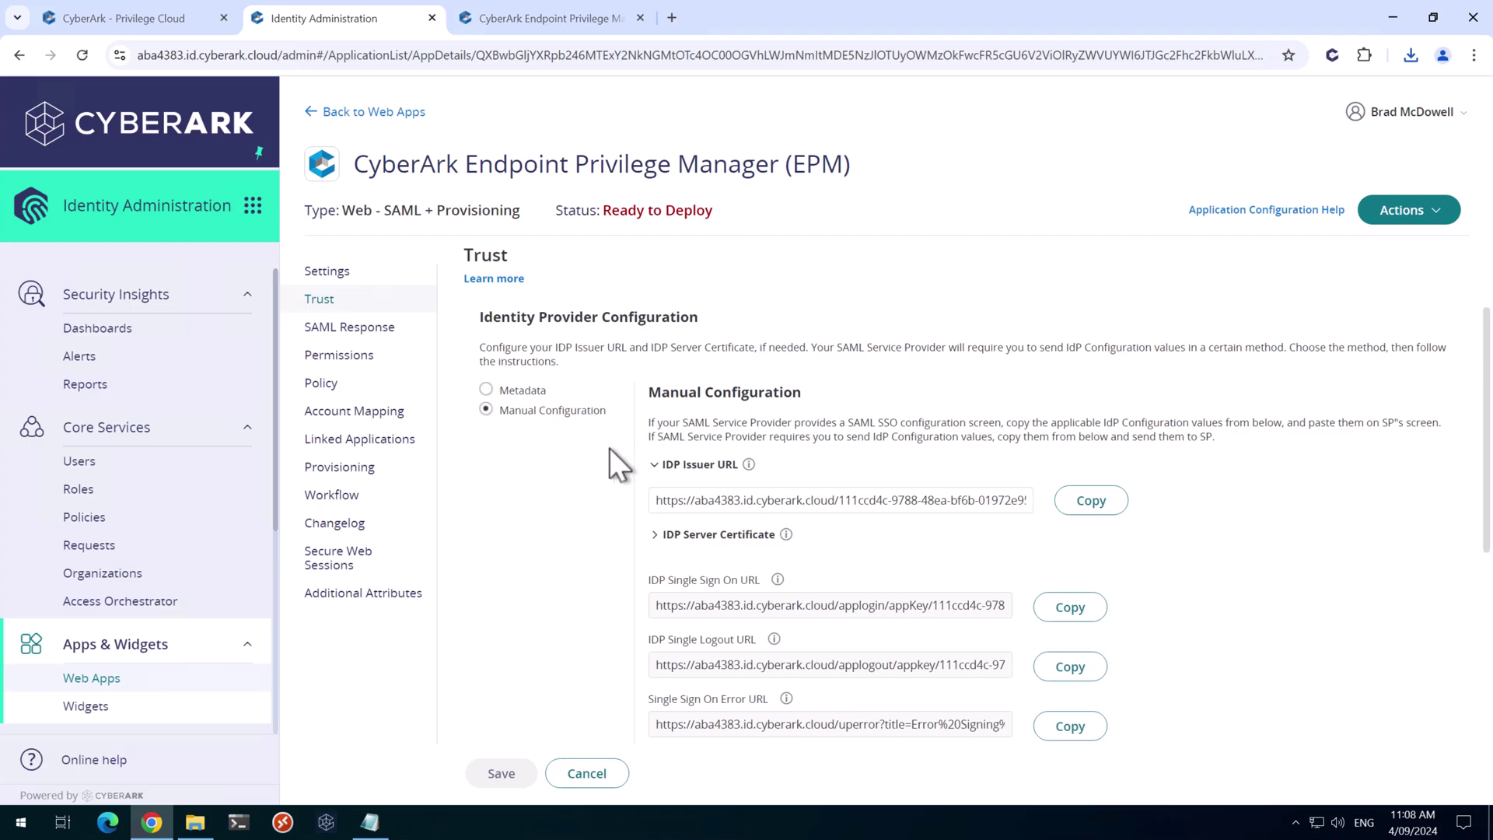
scroll(587, 513, "down", 4)
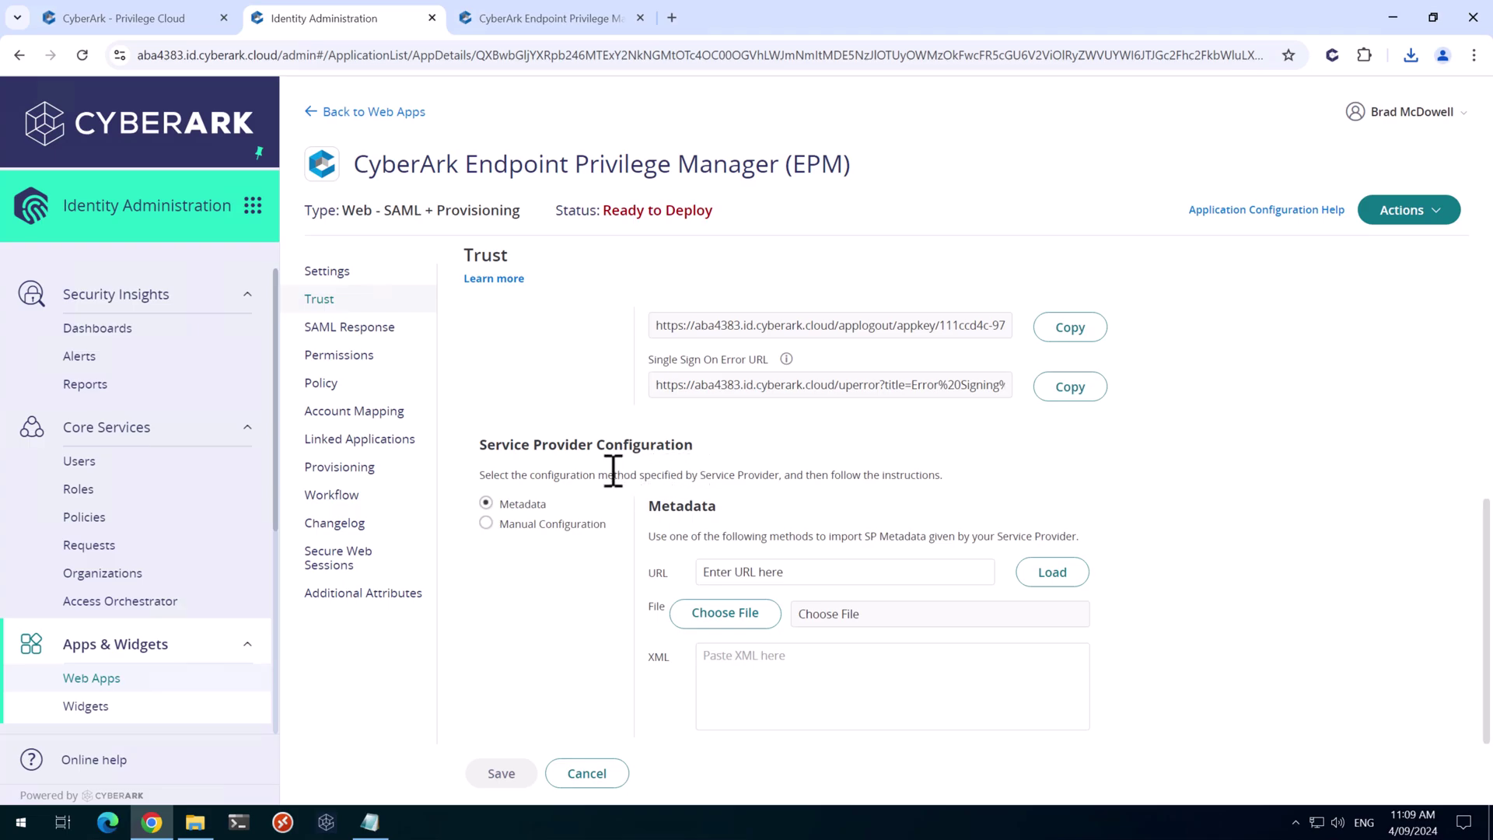
left_click(740, 613)
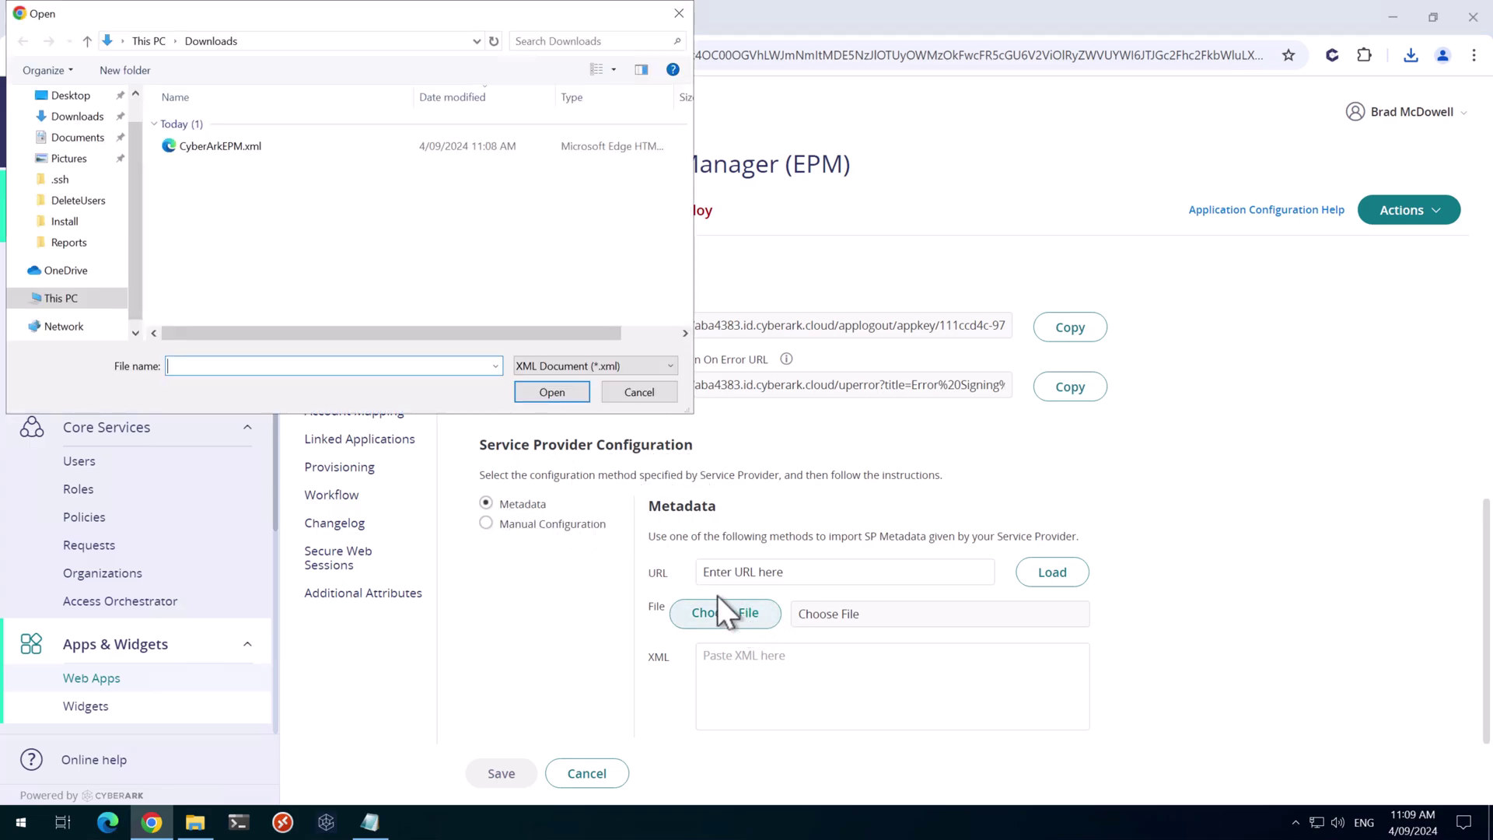
left_click(202, 147)
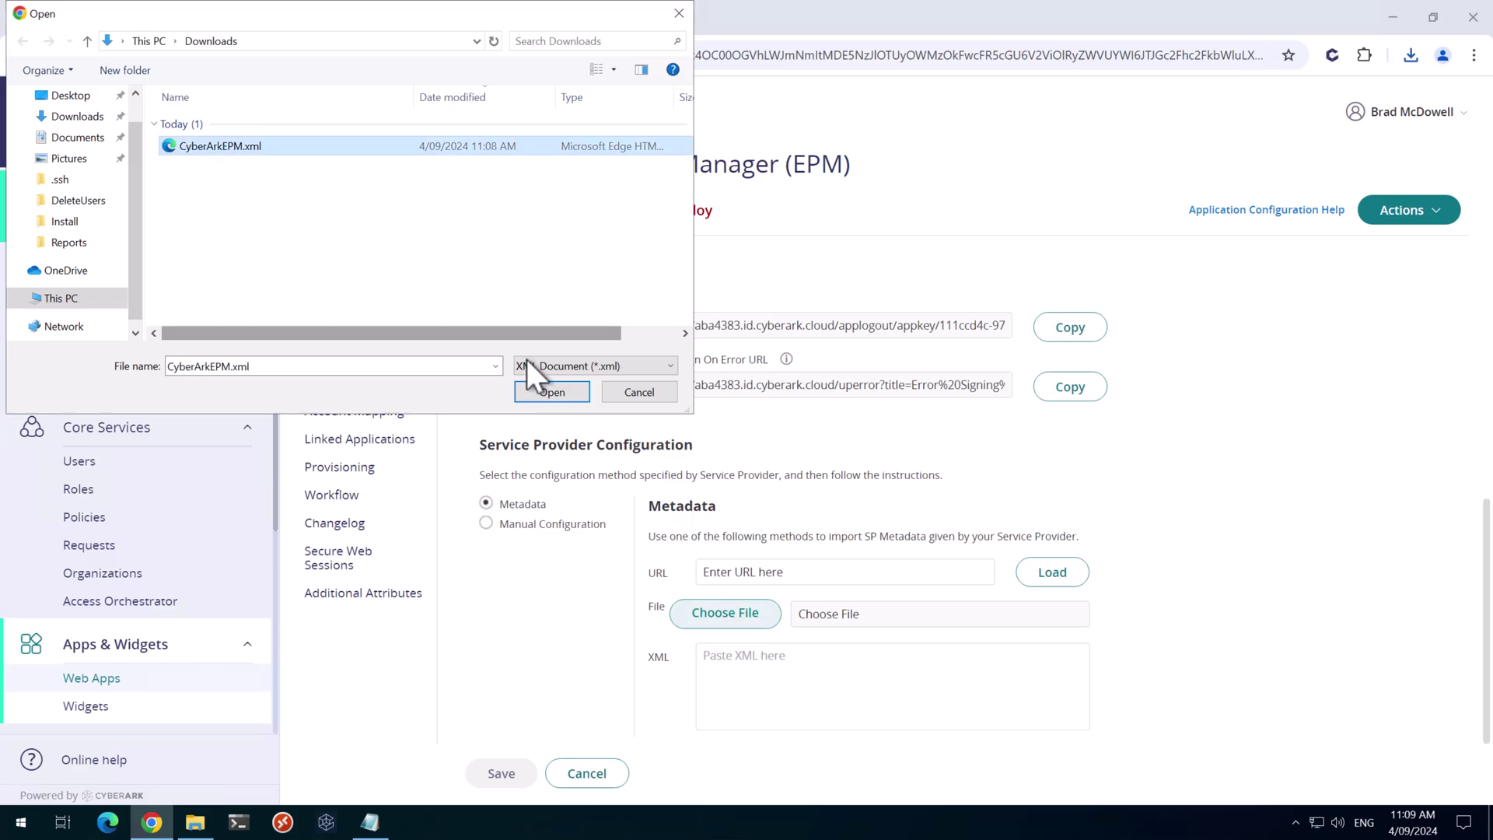
left_click(547, 393)
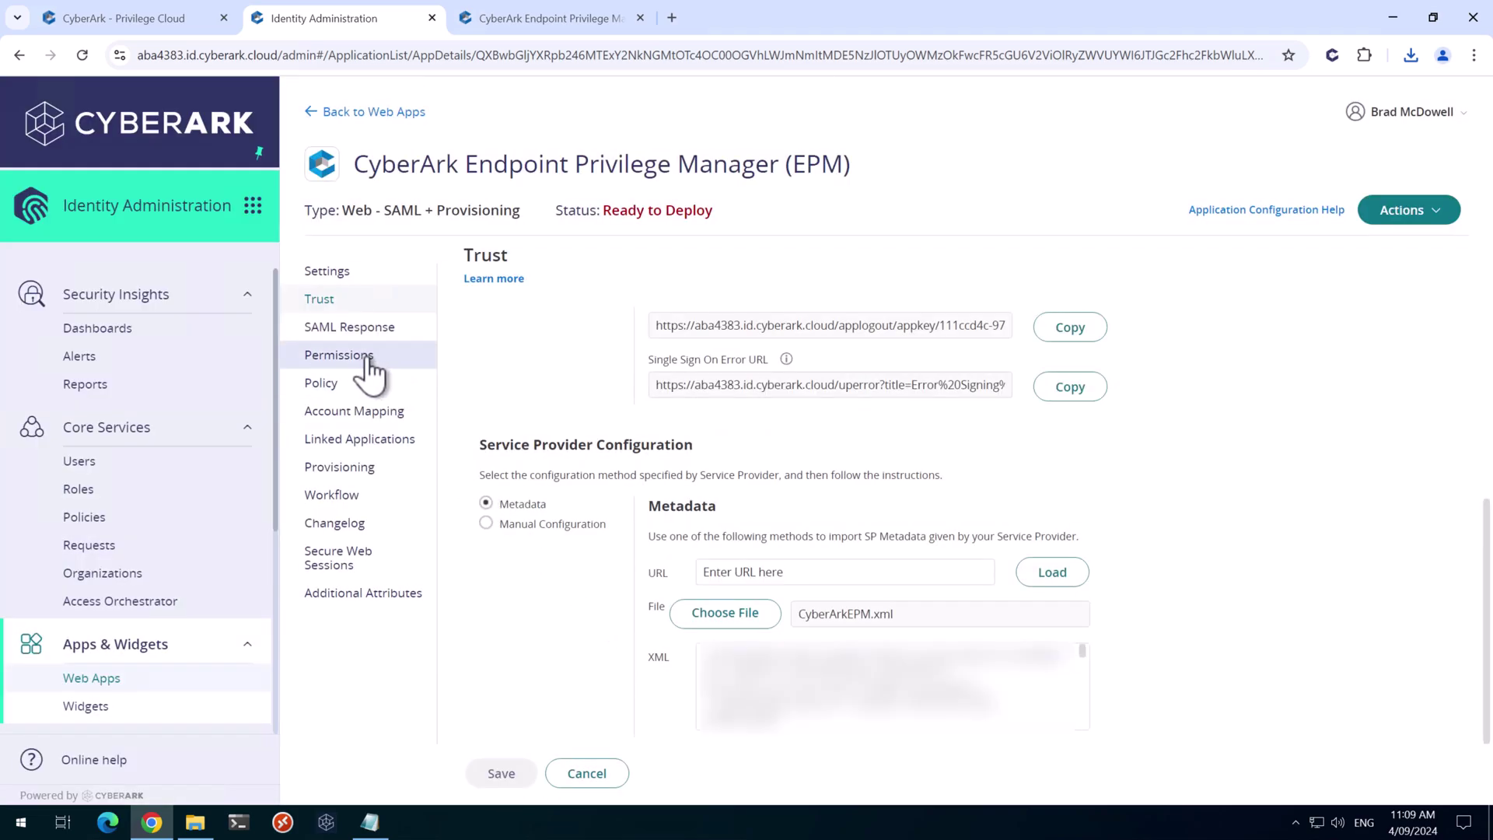
Add the EPM Administrators group to the EPM app's permissions with Run and Automatically Deploy, and save
left_click(367, 358)
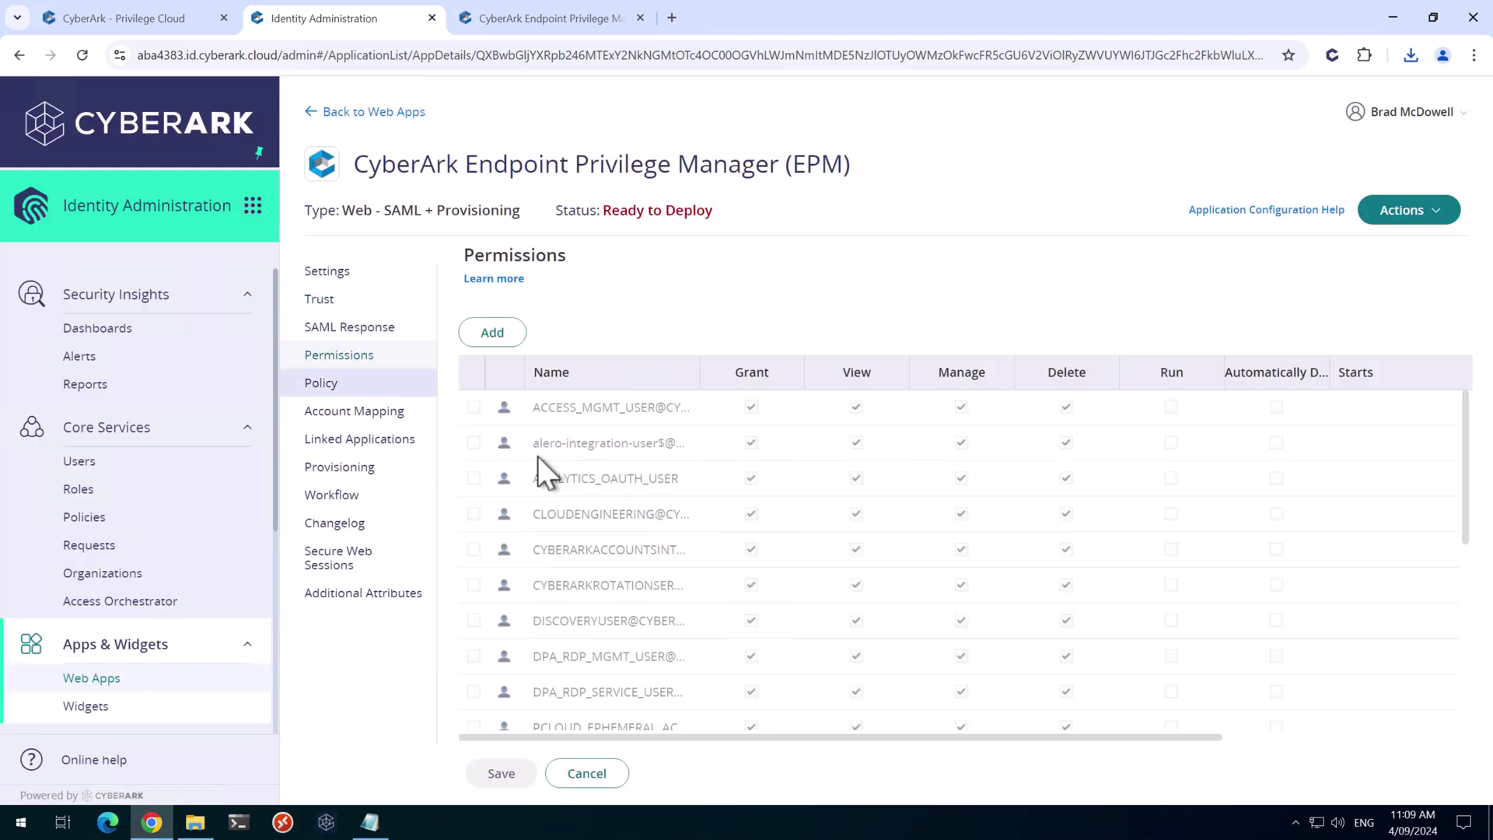
left_click(496, 332)
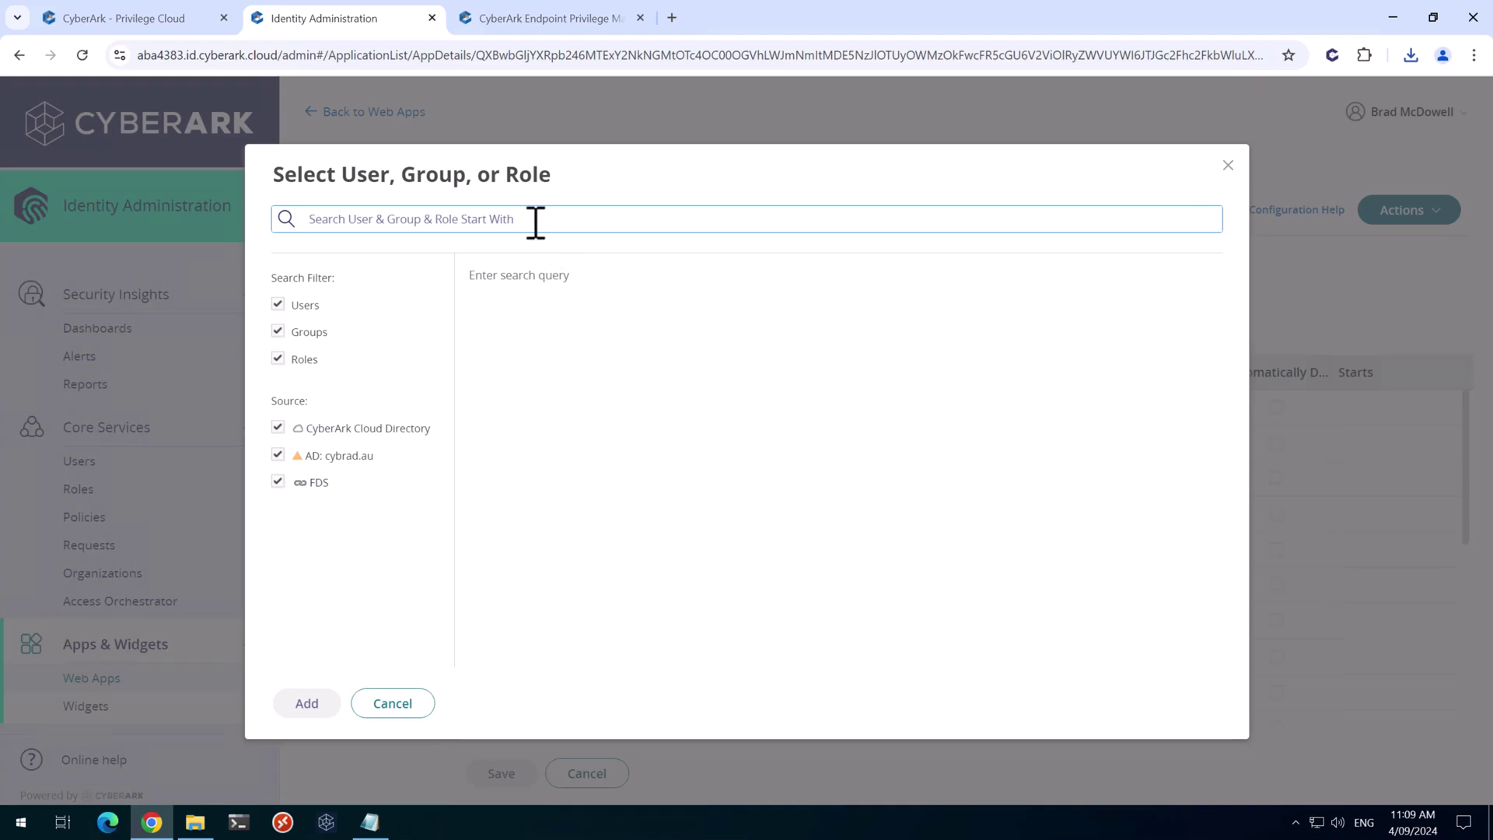
type("EPM Ad")
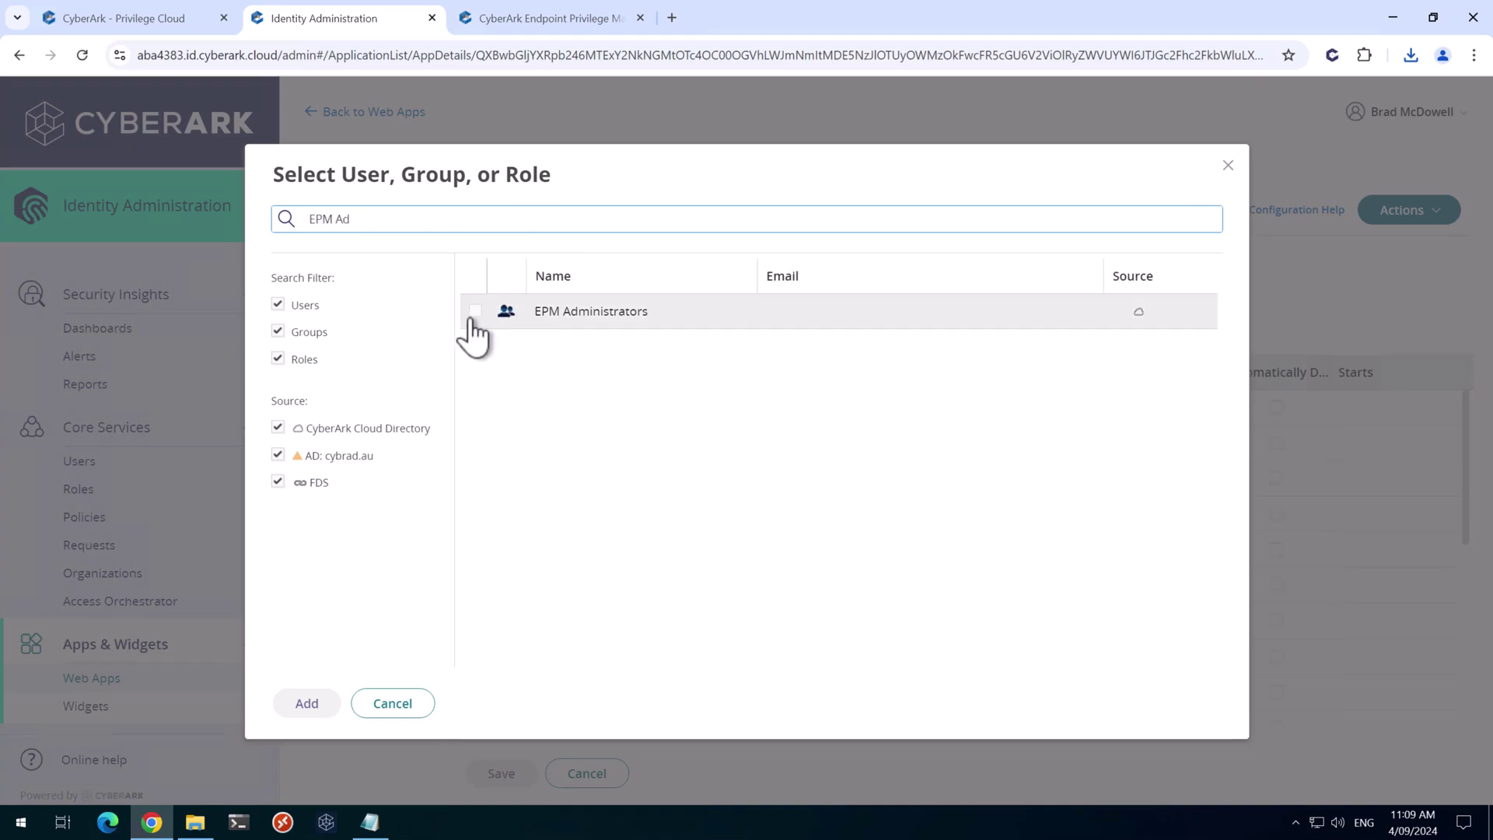
left_click(474, 313)
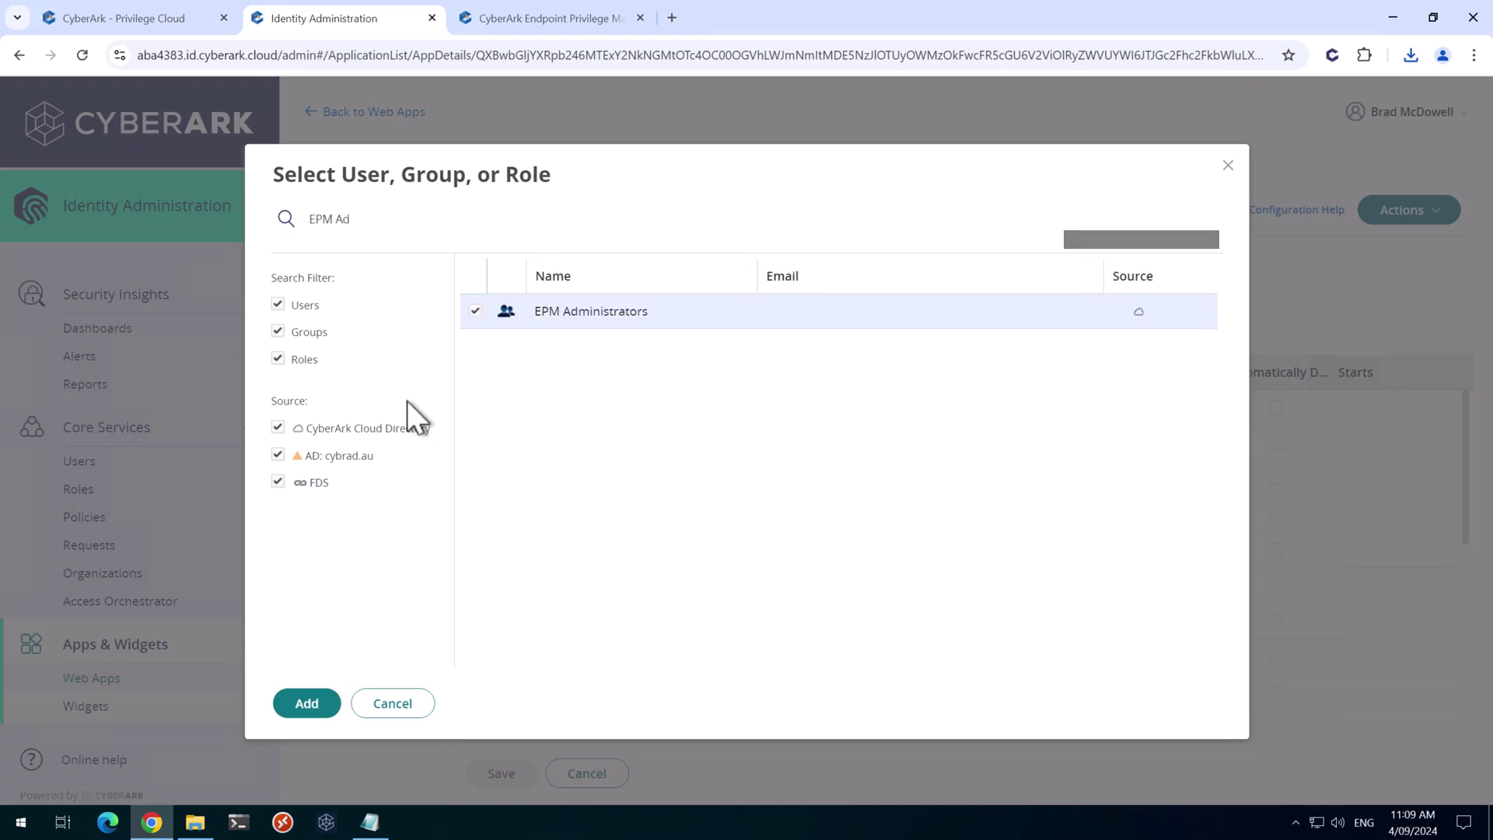
left_click(311, 704)
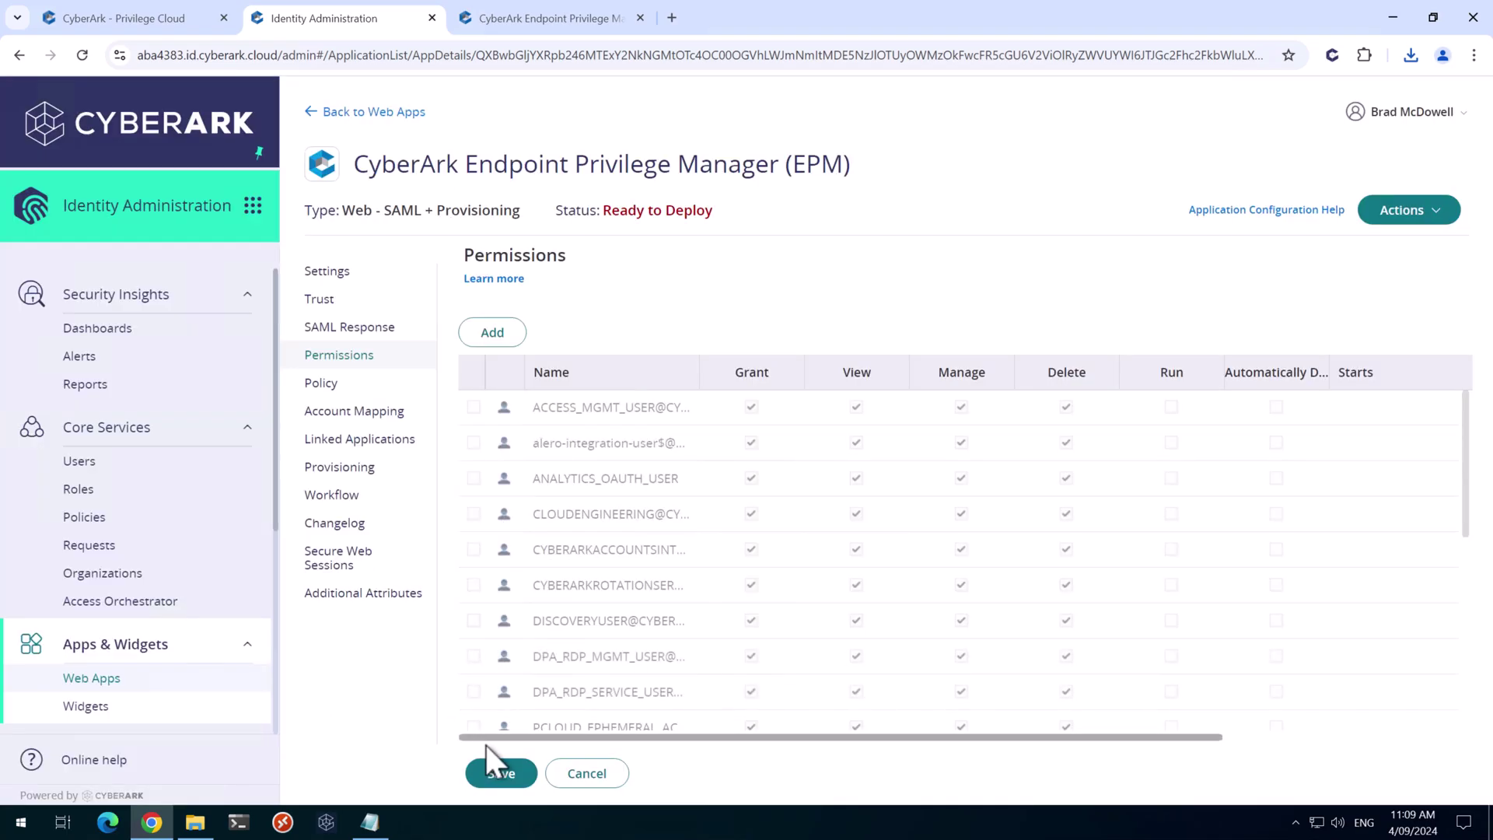
scroll(545, 681, "down", 10)
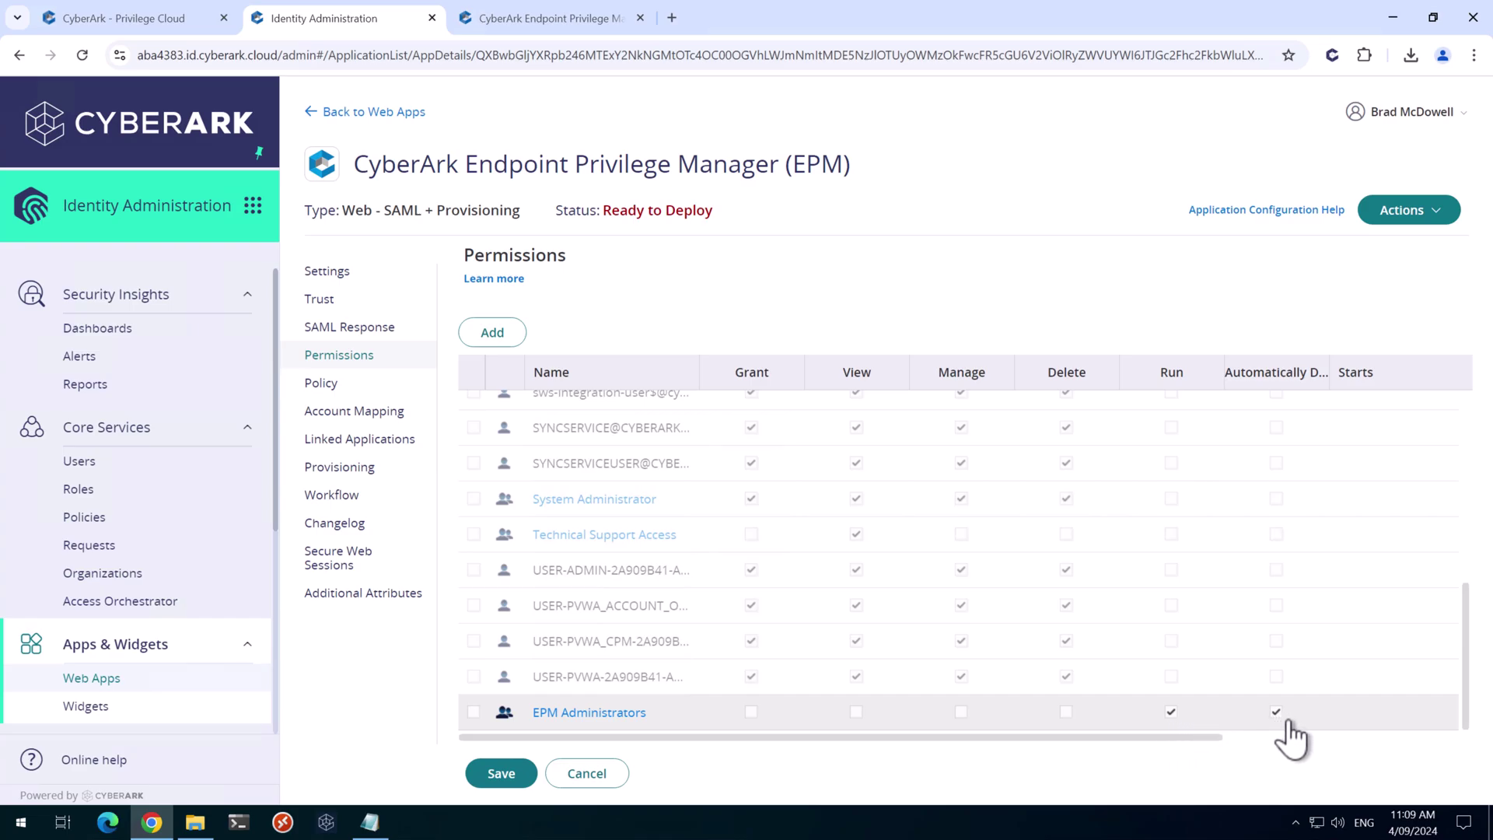
left_click(484, 782)
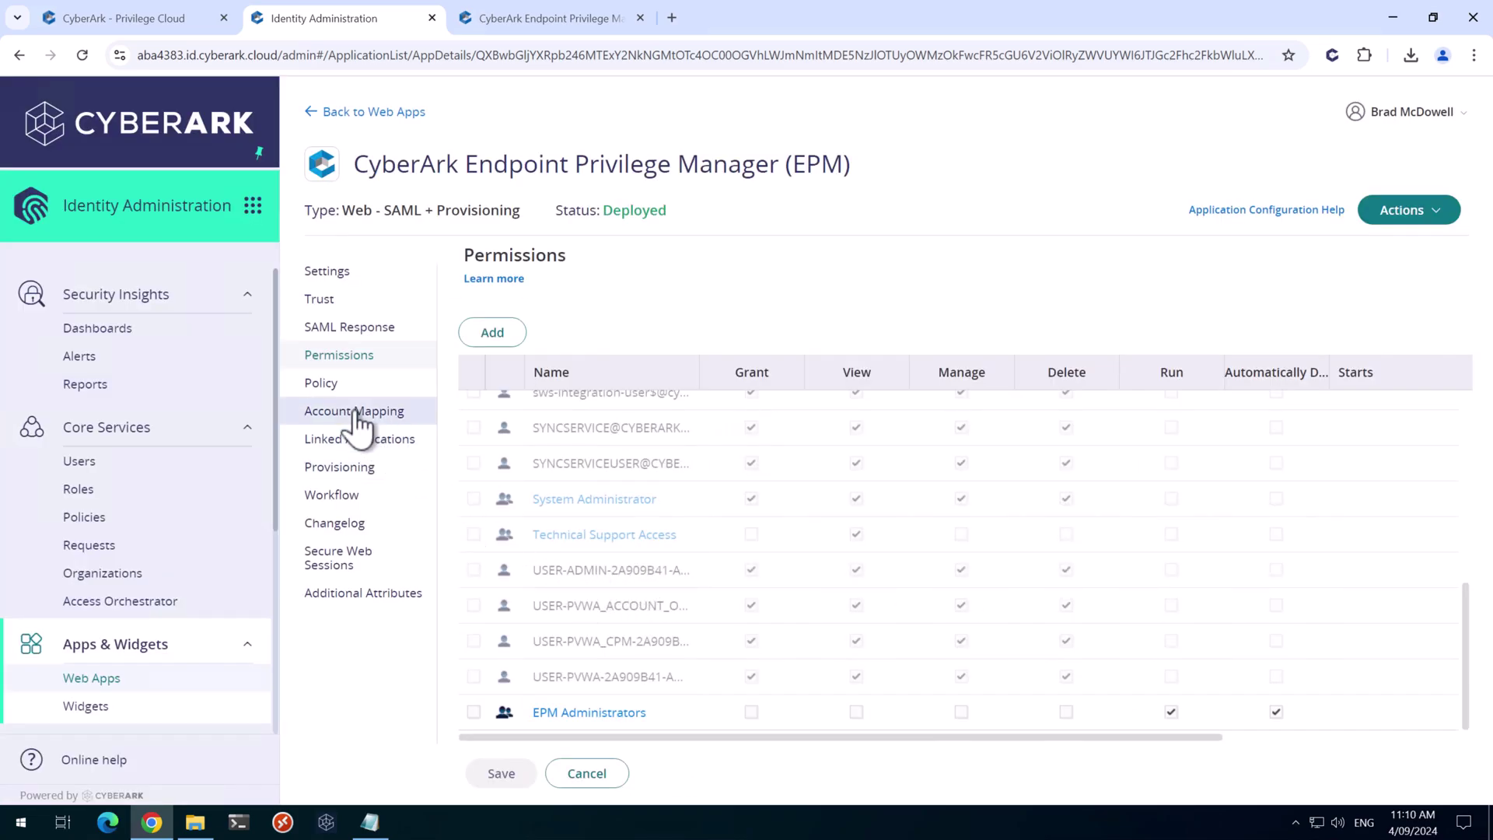
Change the account mapping's Directory Service field name from mail to userPrincipalName and save
left_click(357, 423)
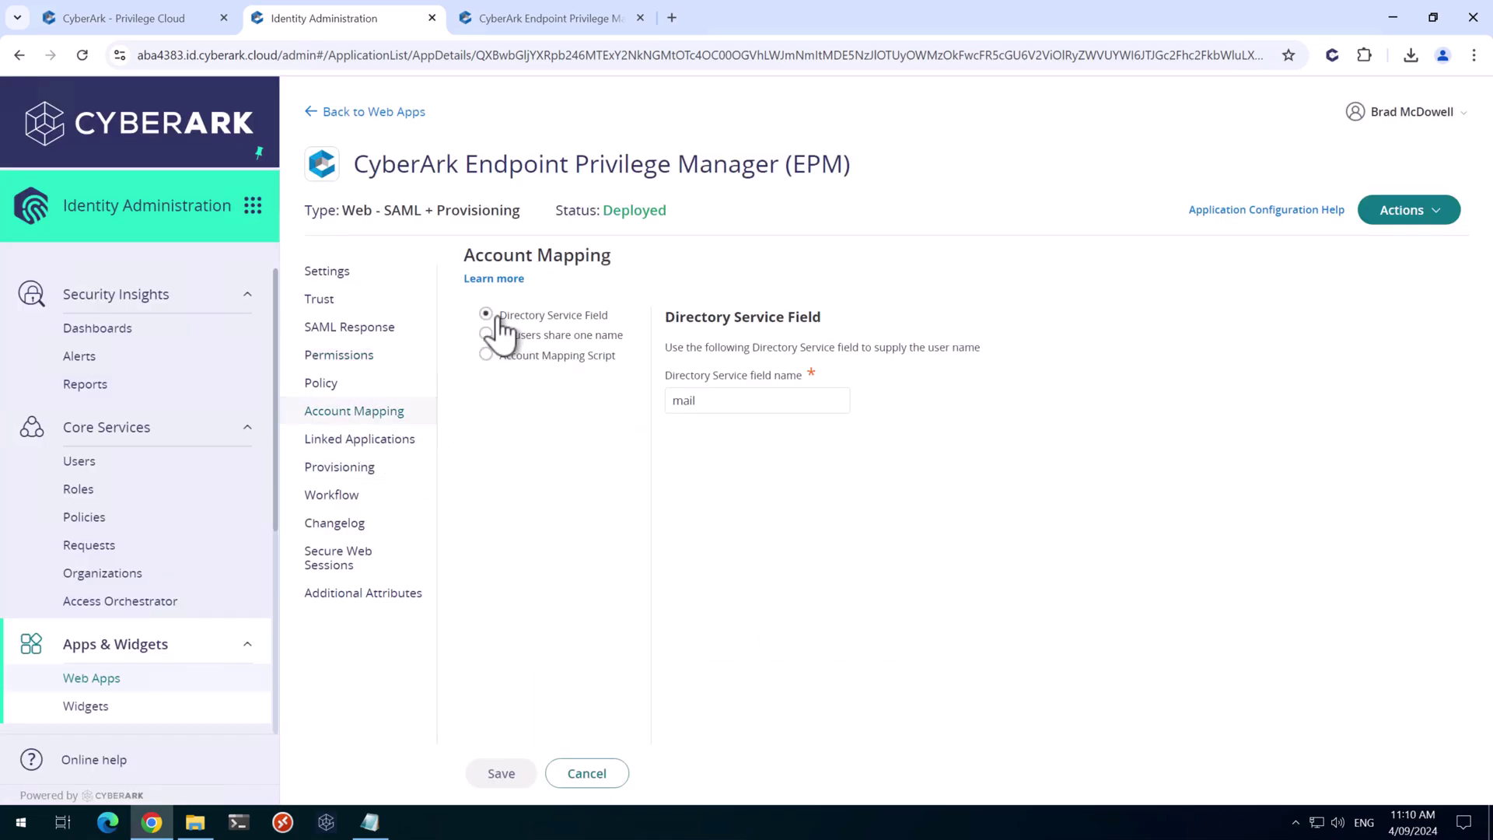
double_click(684, 401)
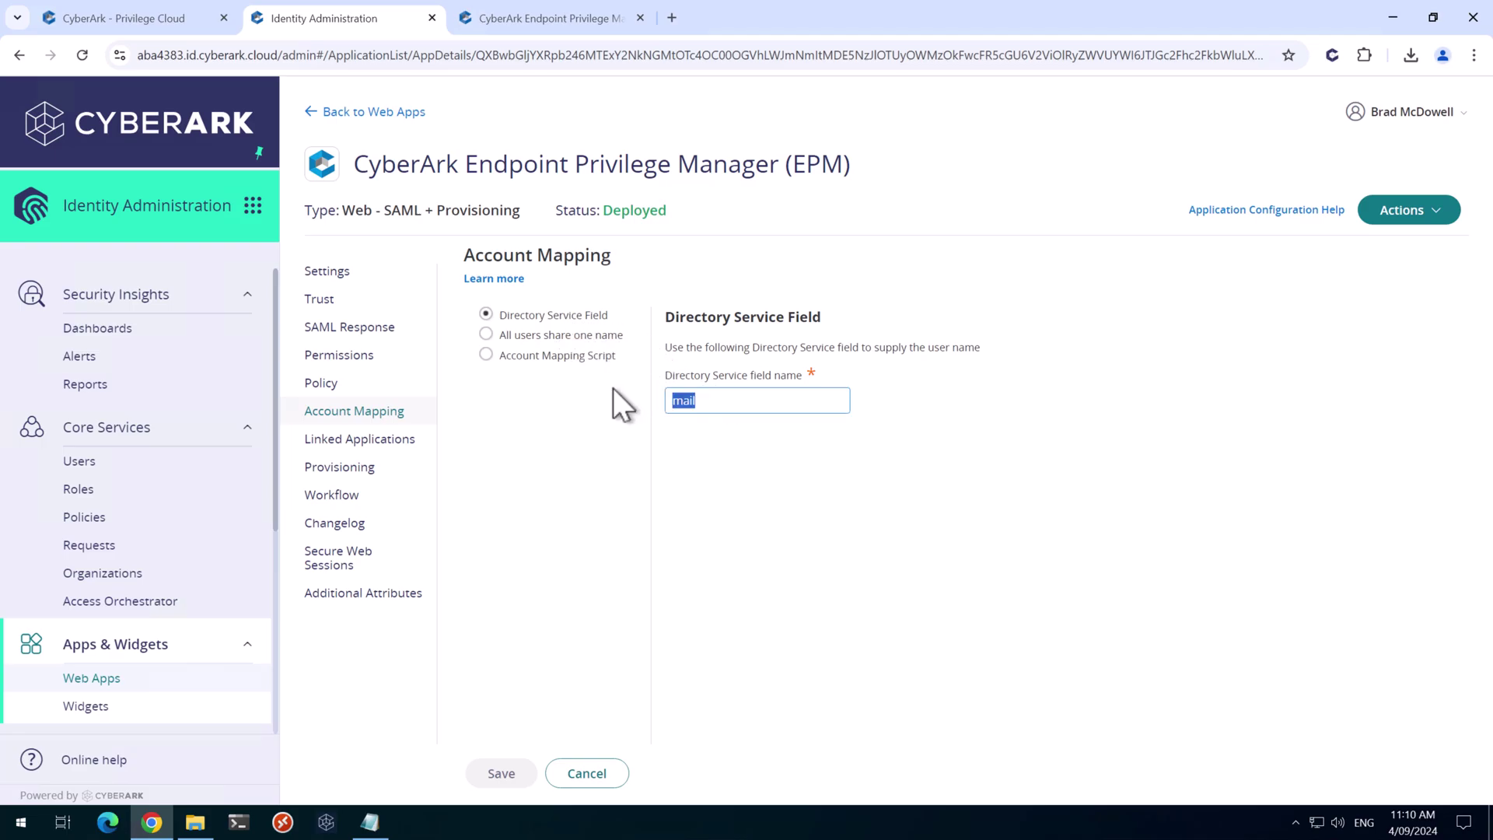
type("user")
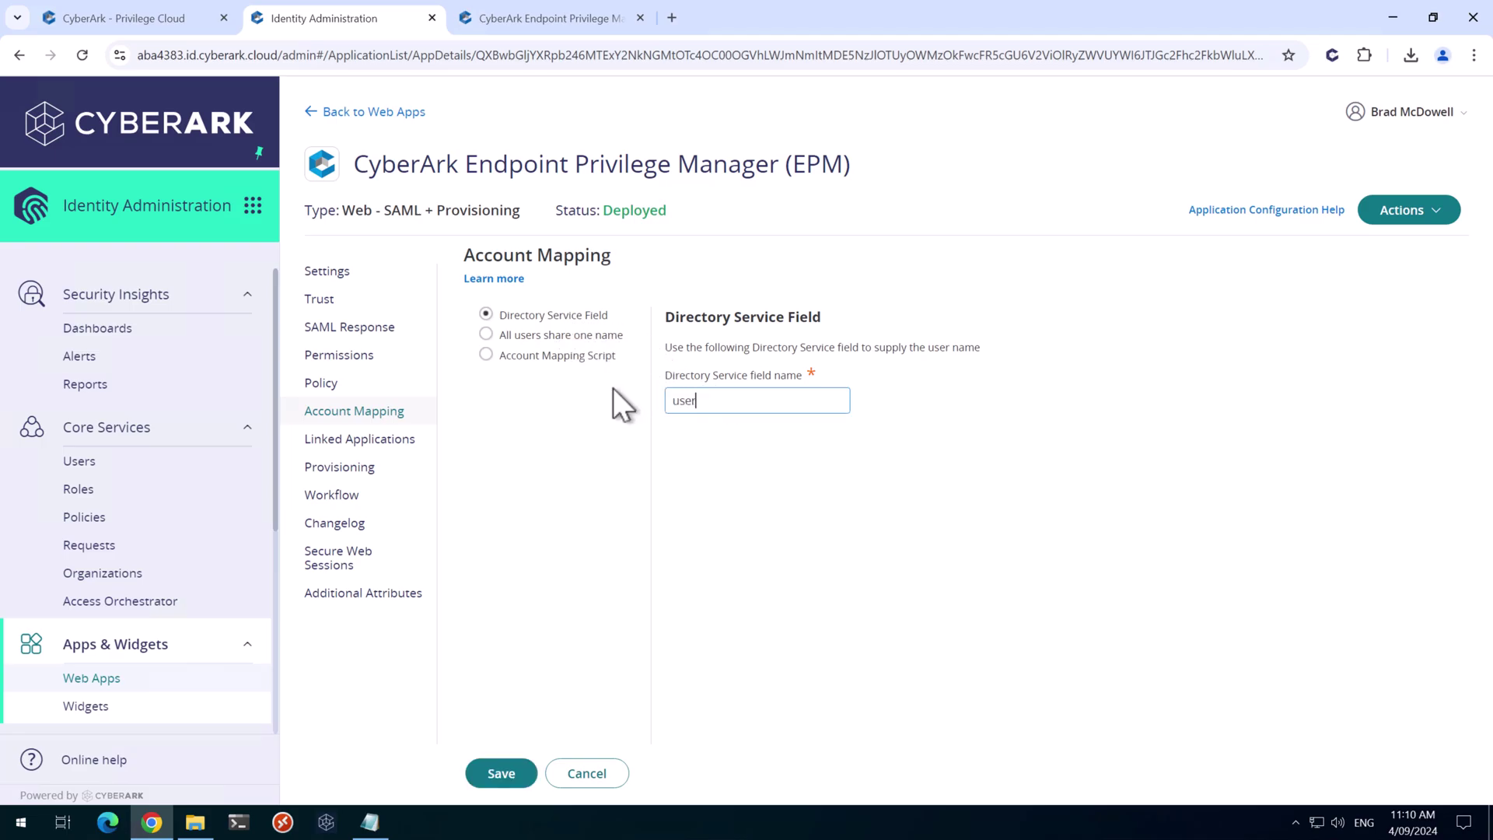
type("PrincipalName")
left_click(502, 774)
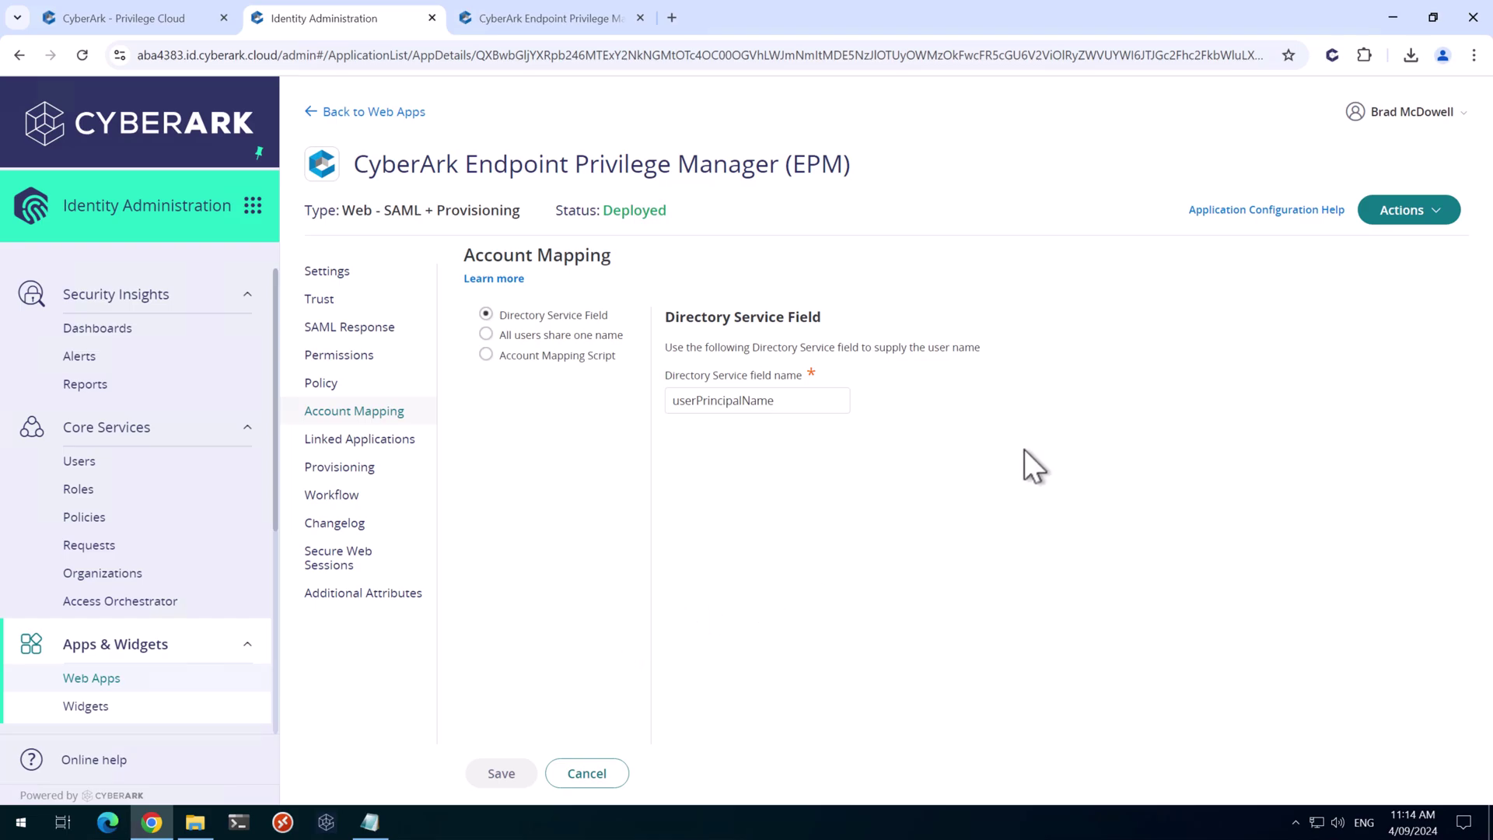
Open a new Incognito window and load the cybrad.cyberark.cloud tenant
left_click(1474, 55)
left_click(1328, 139)
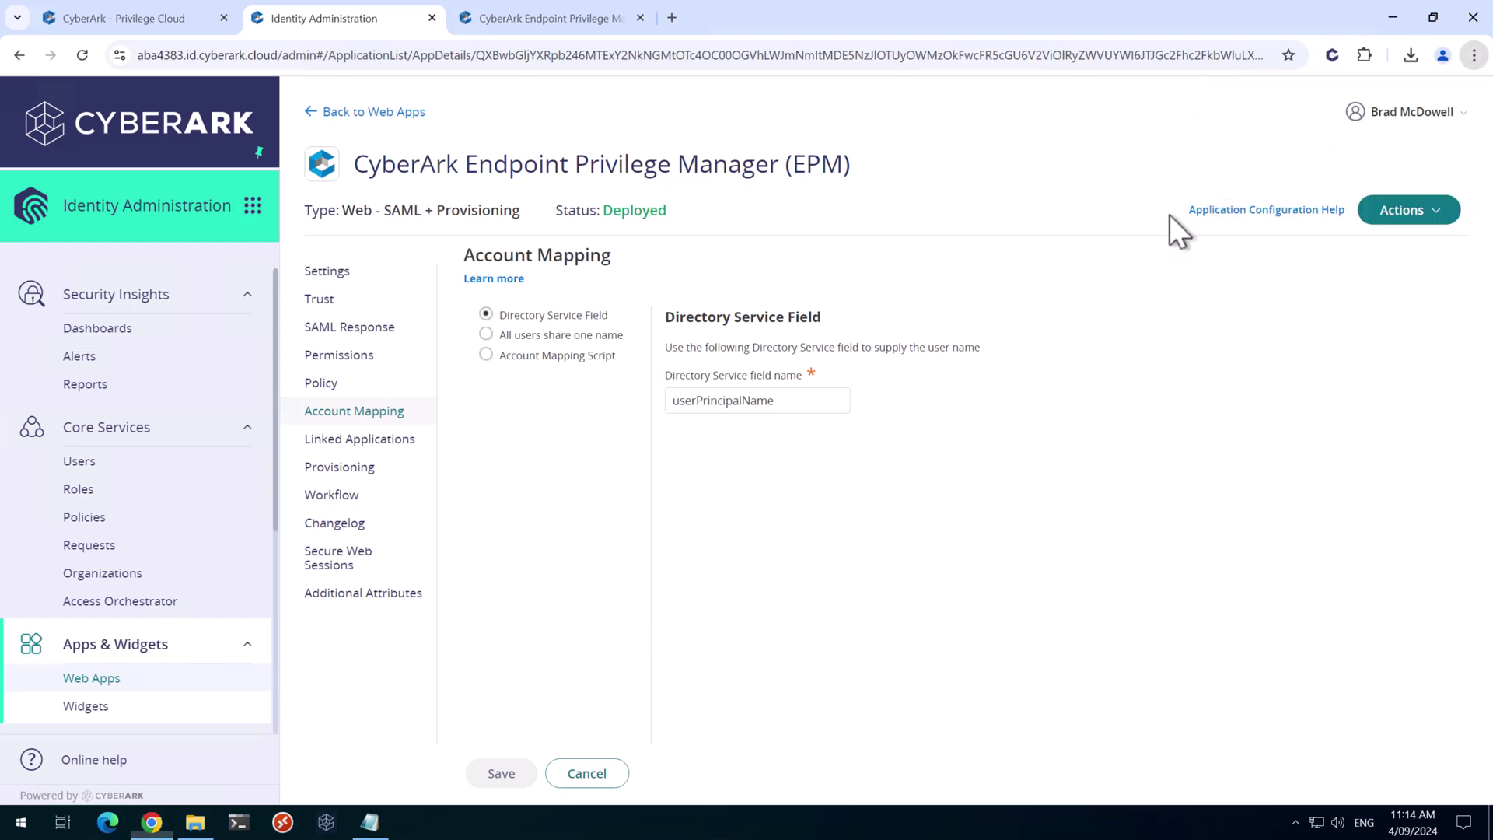
left_click(54, 90)
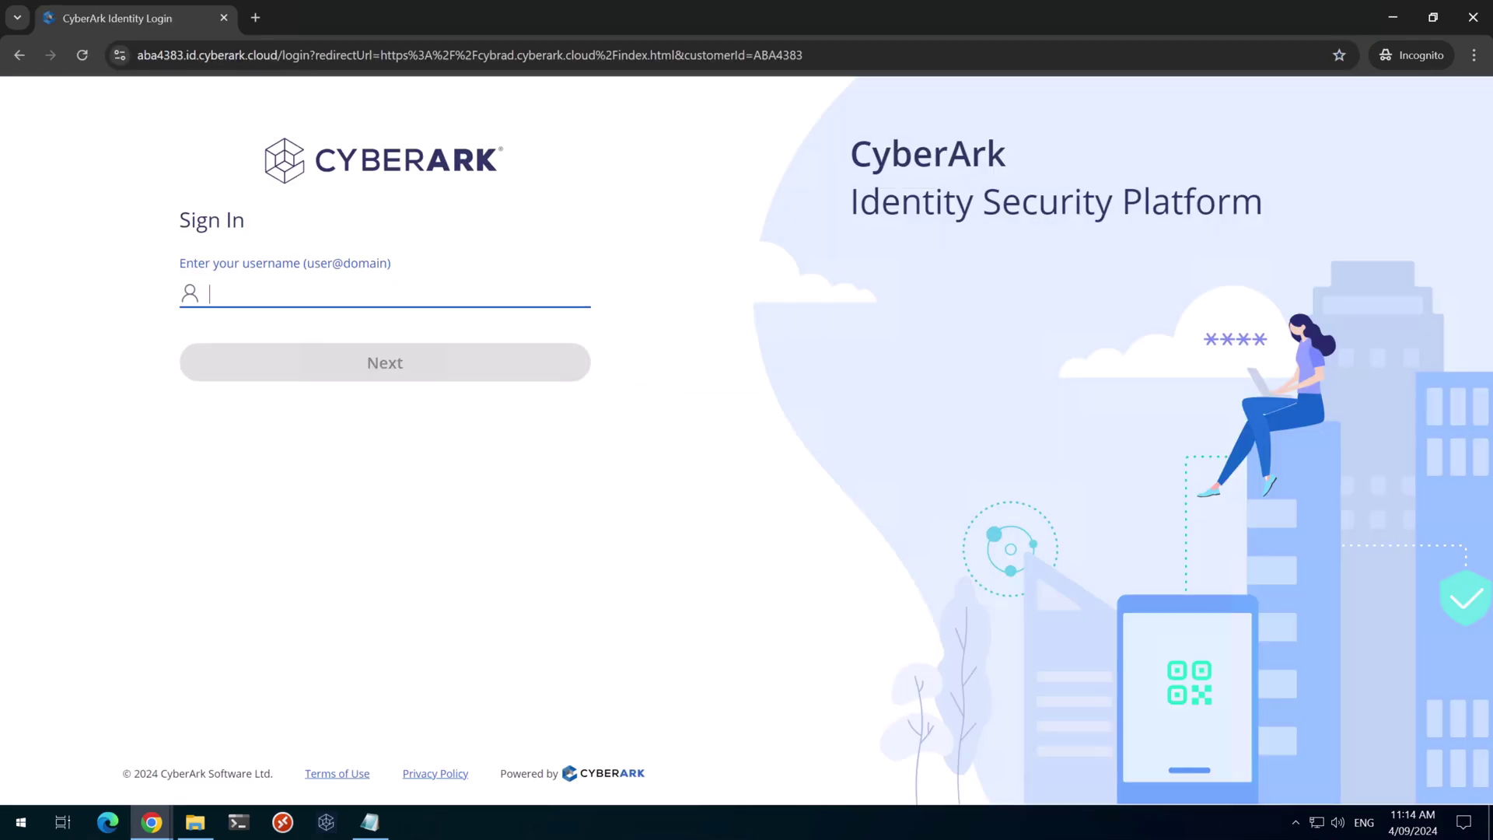
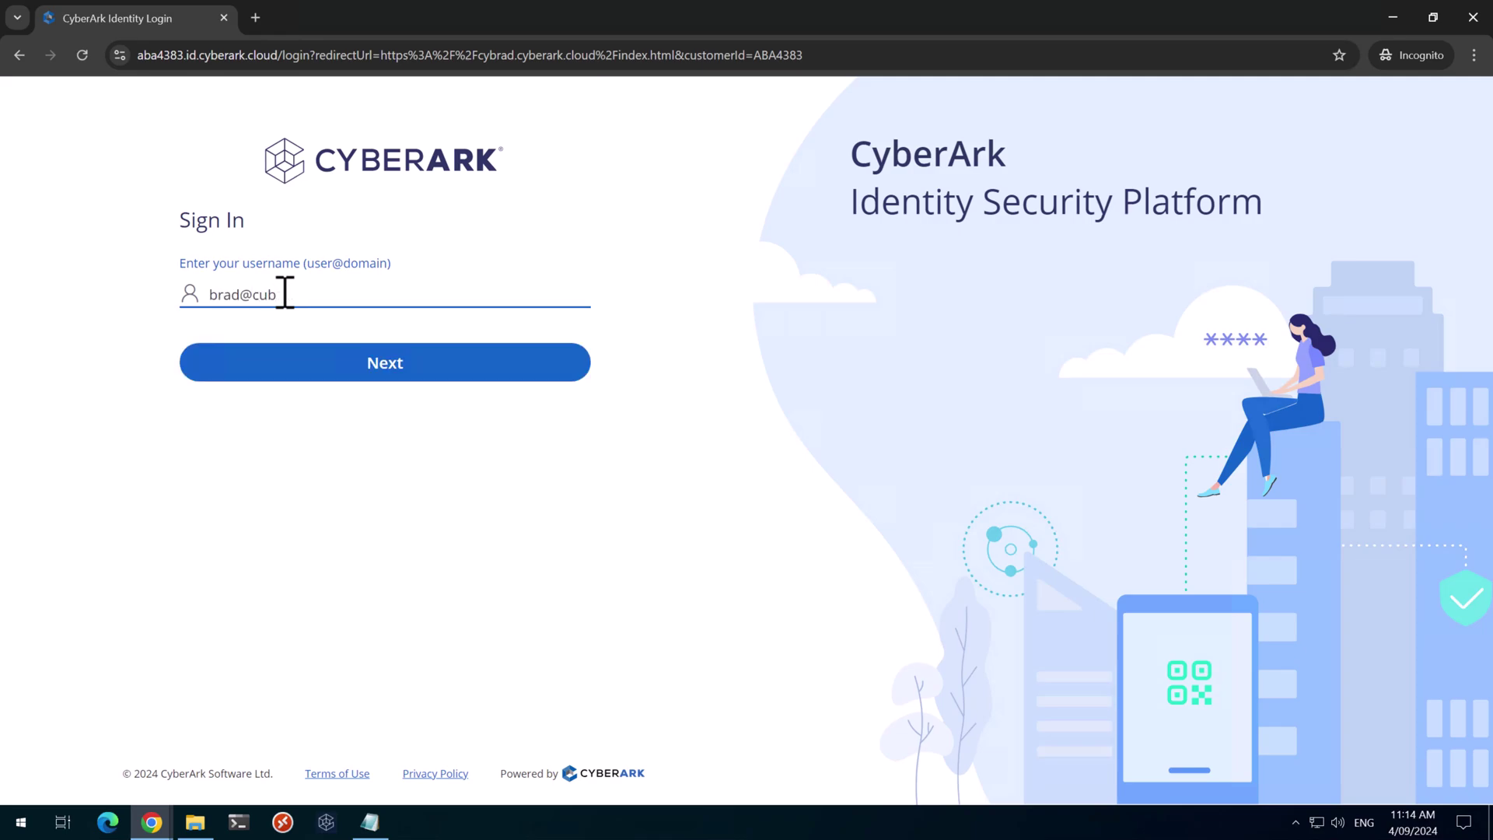
Sign in with the admin username, account password and an OATH OTP code, then show the services list
left_click(338, 376)
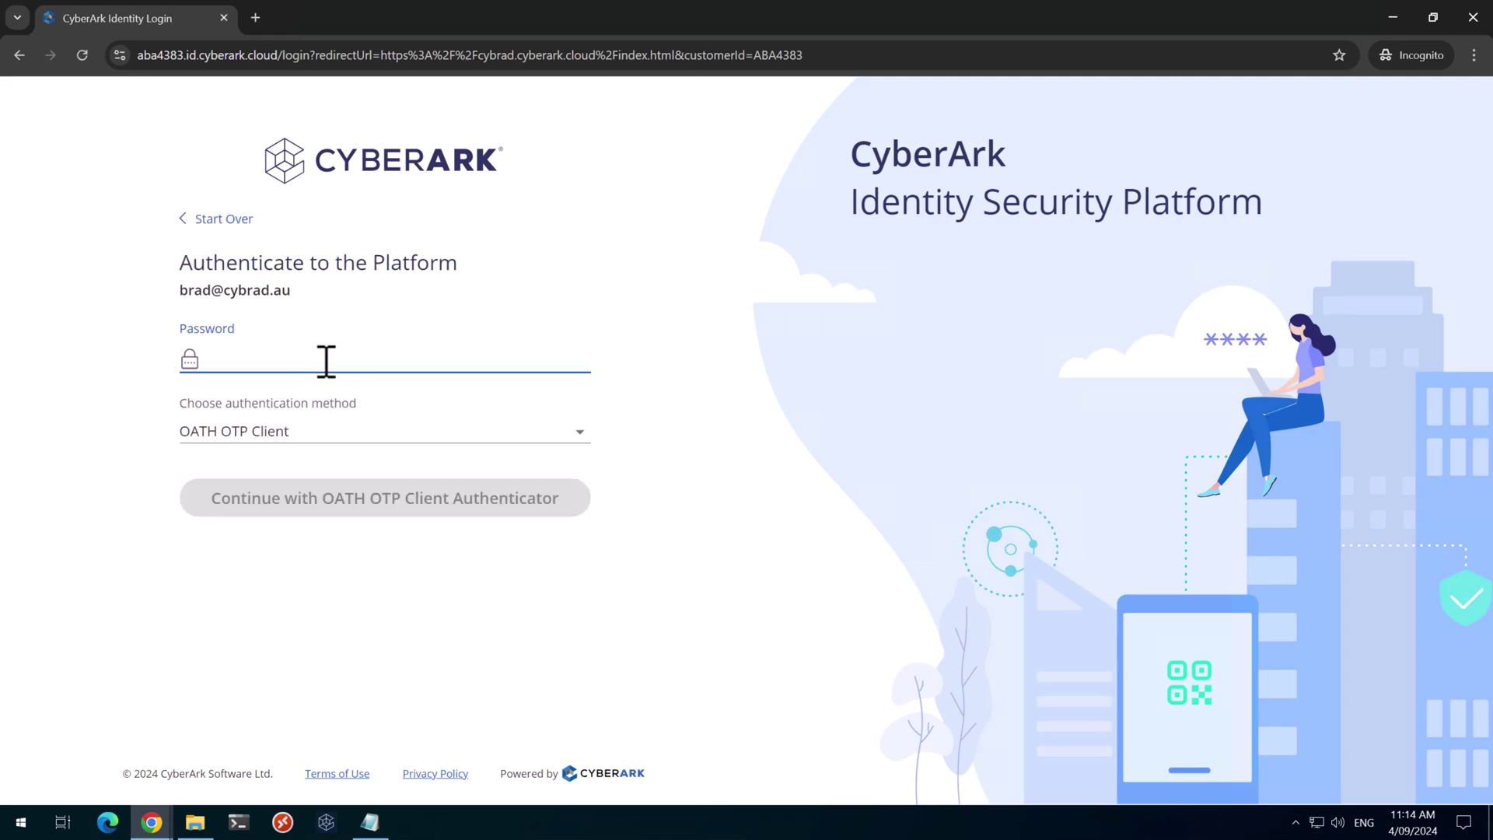
key("ctrl+v")
left_click(367, 502)
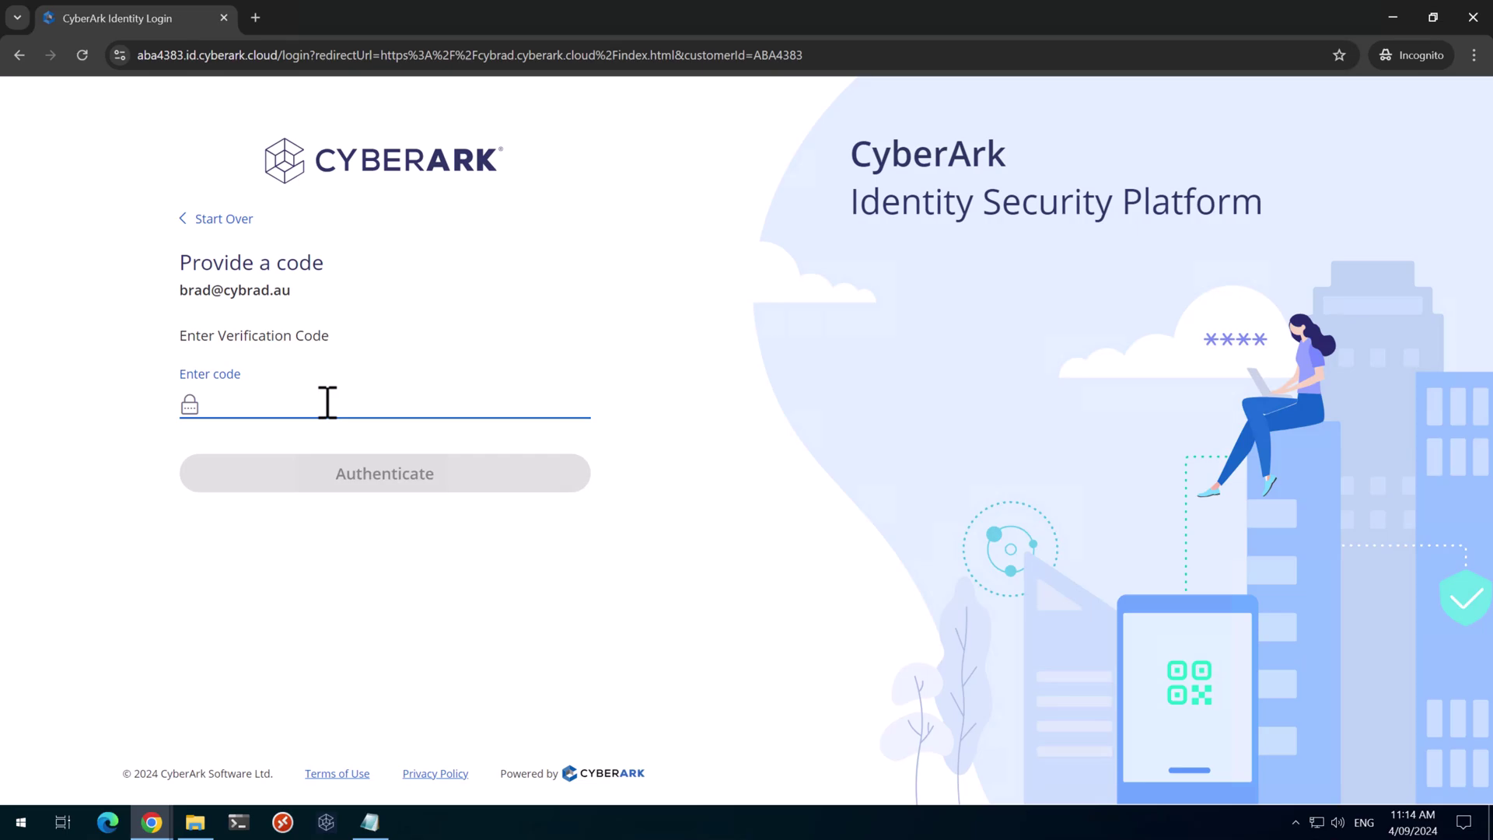
type("••••••")
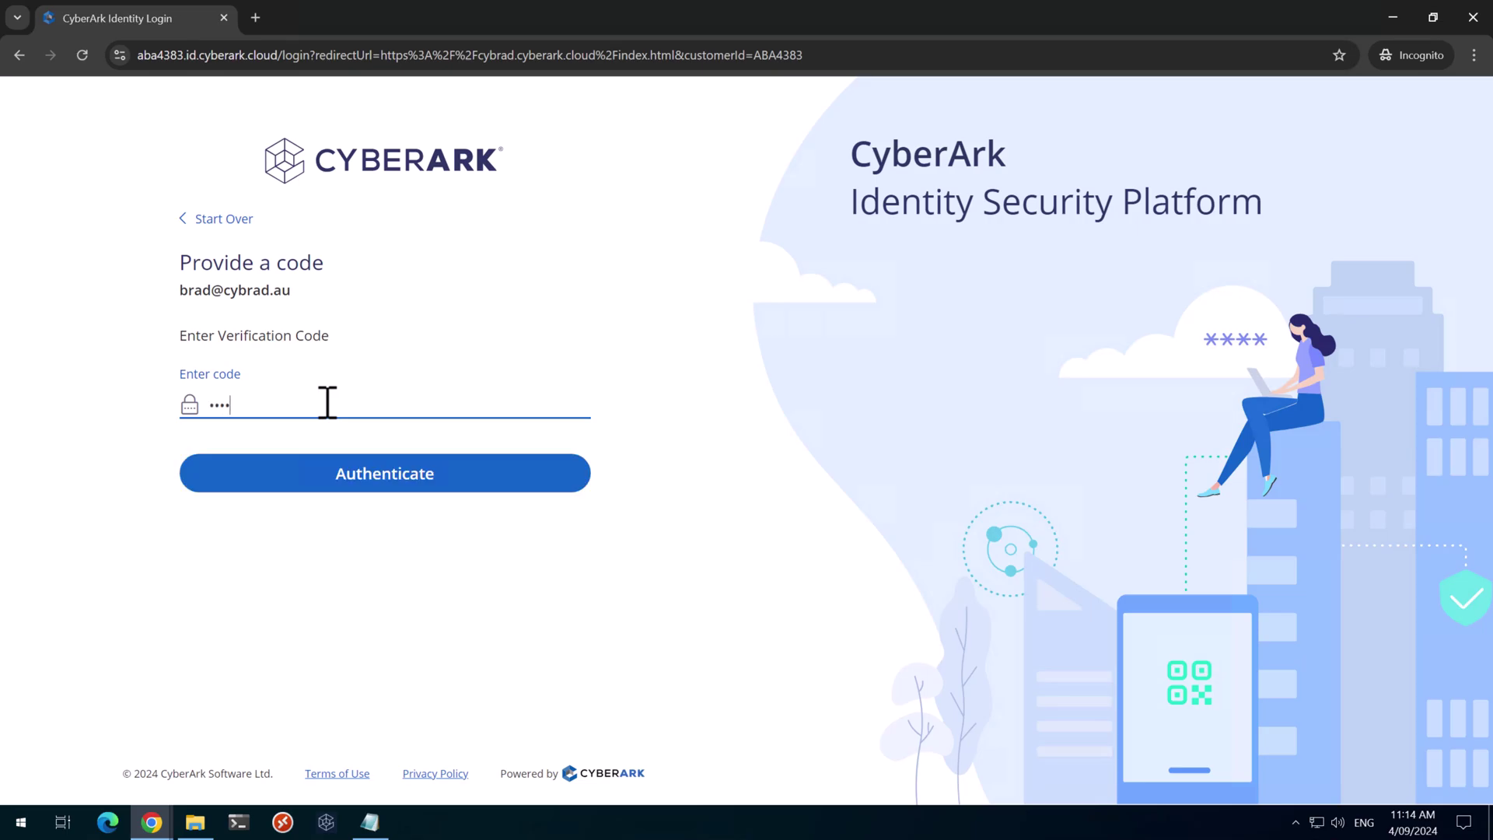
key("Return")
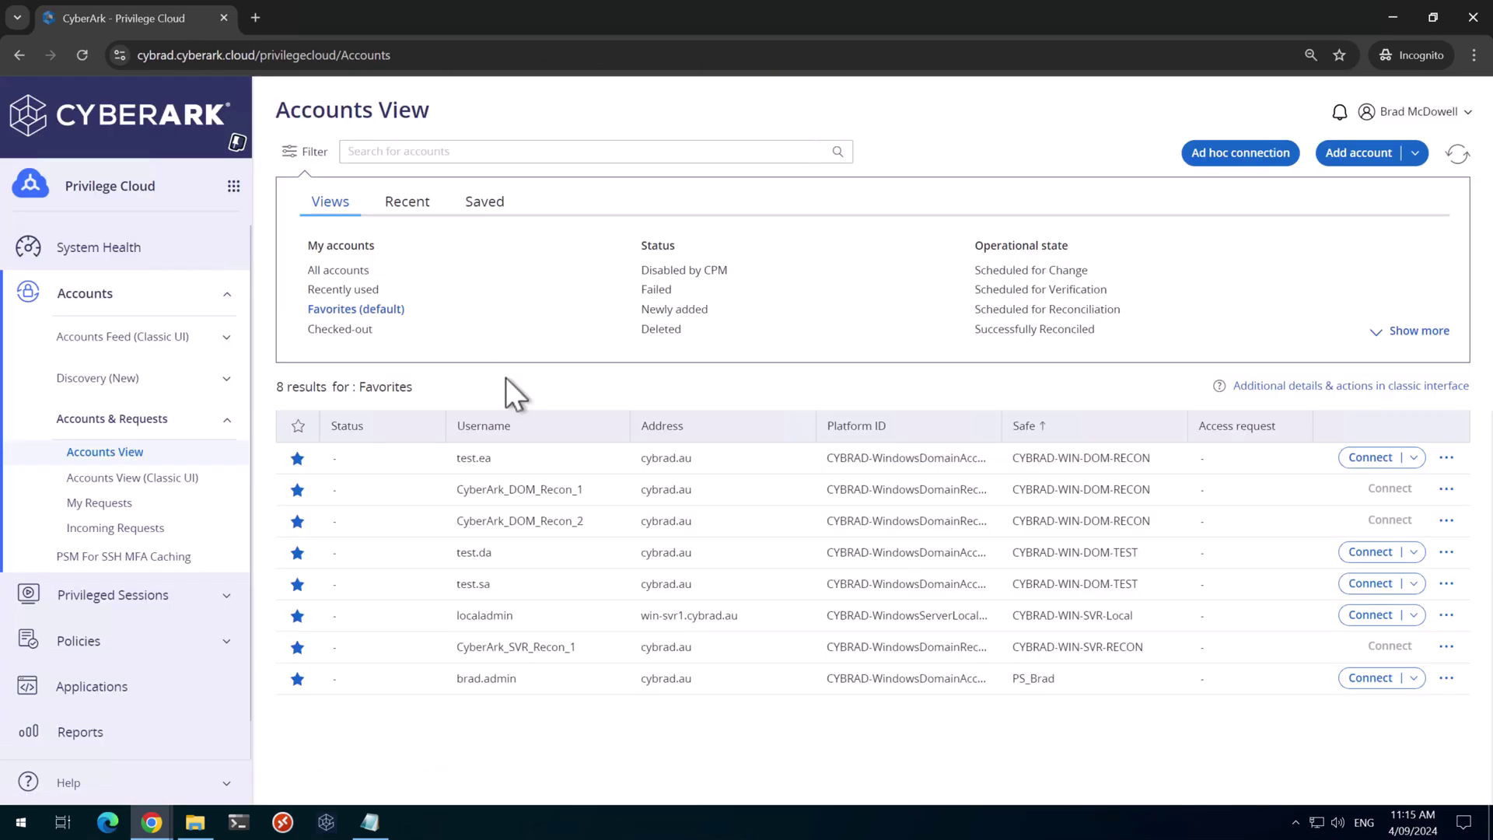
left_click(233, 187)
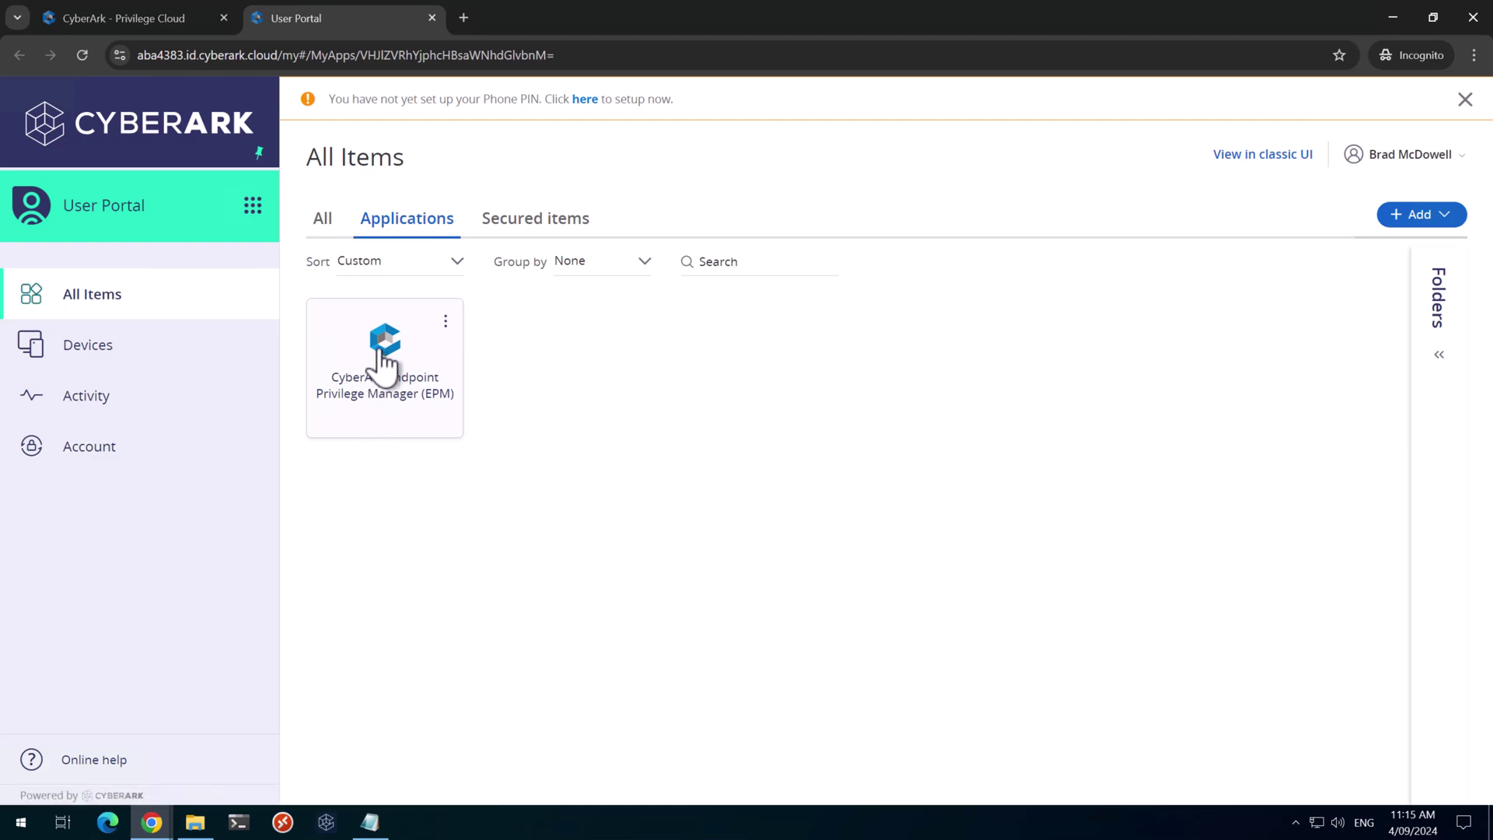
Launch EPM, go to Administration > SAML Integration, set Lock EPM login URL to All users, and save
left_click(383, 362)
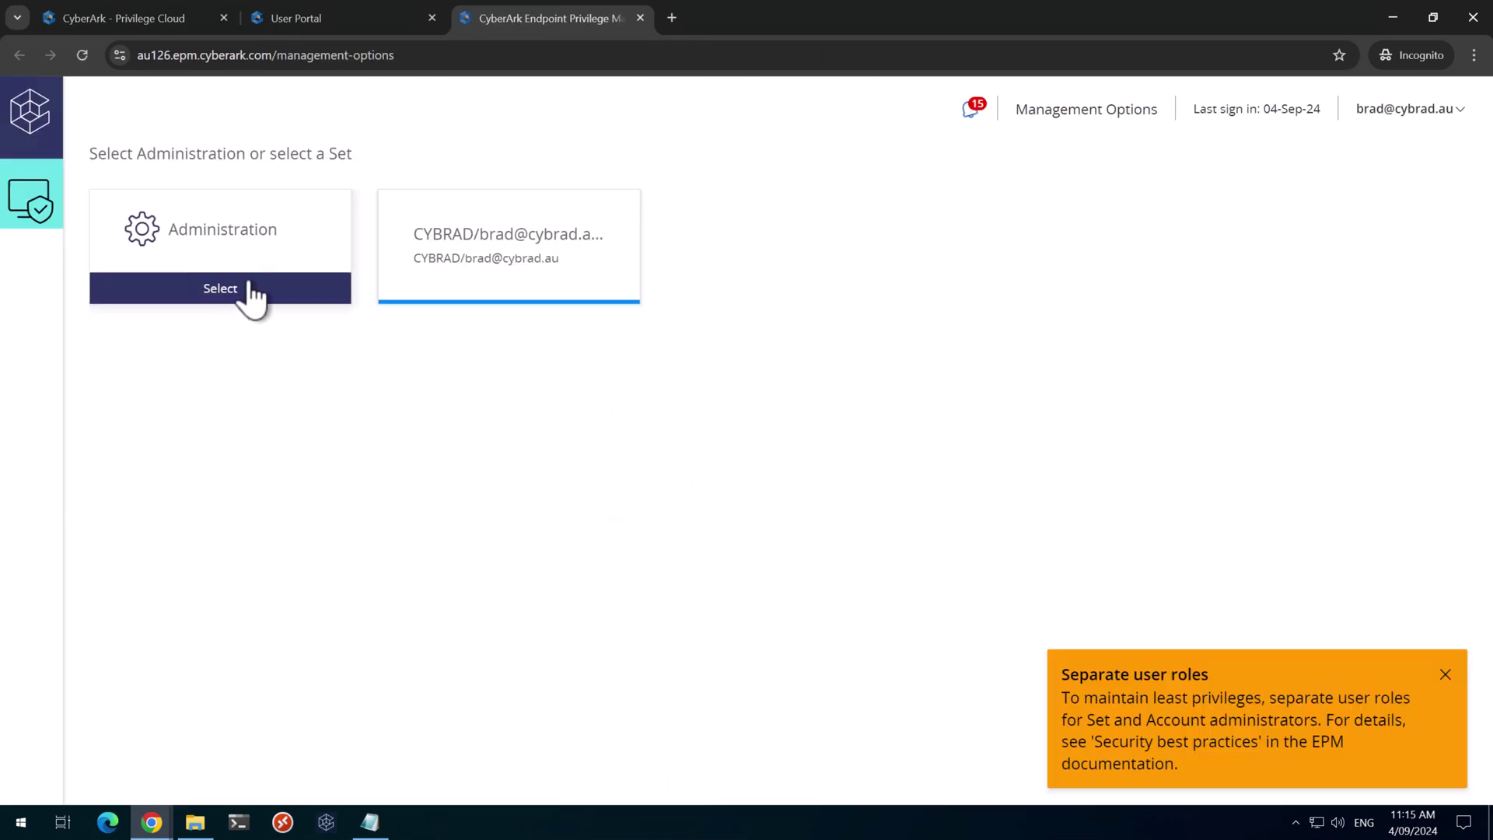
left_click(240, 252)
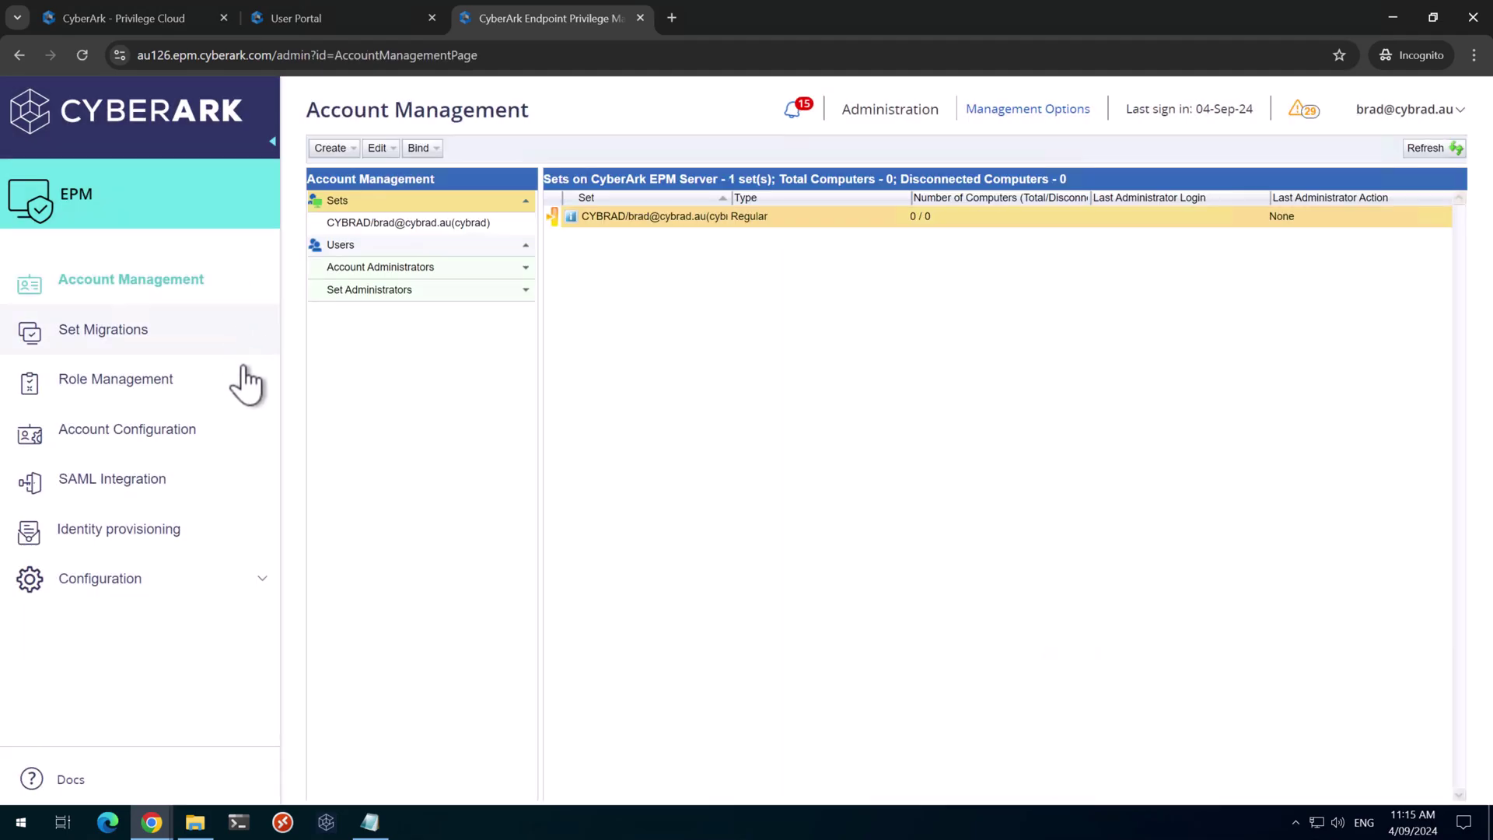
left_click(115, 483)
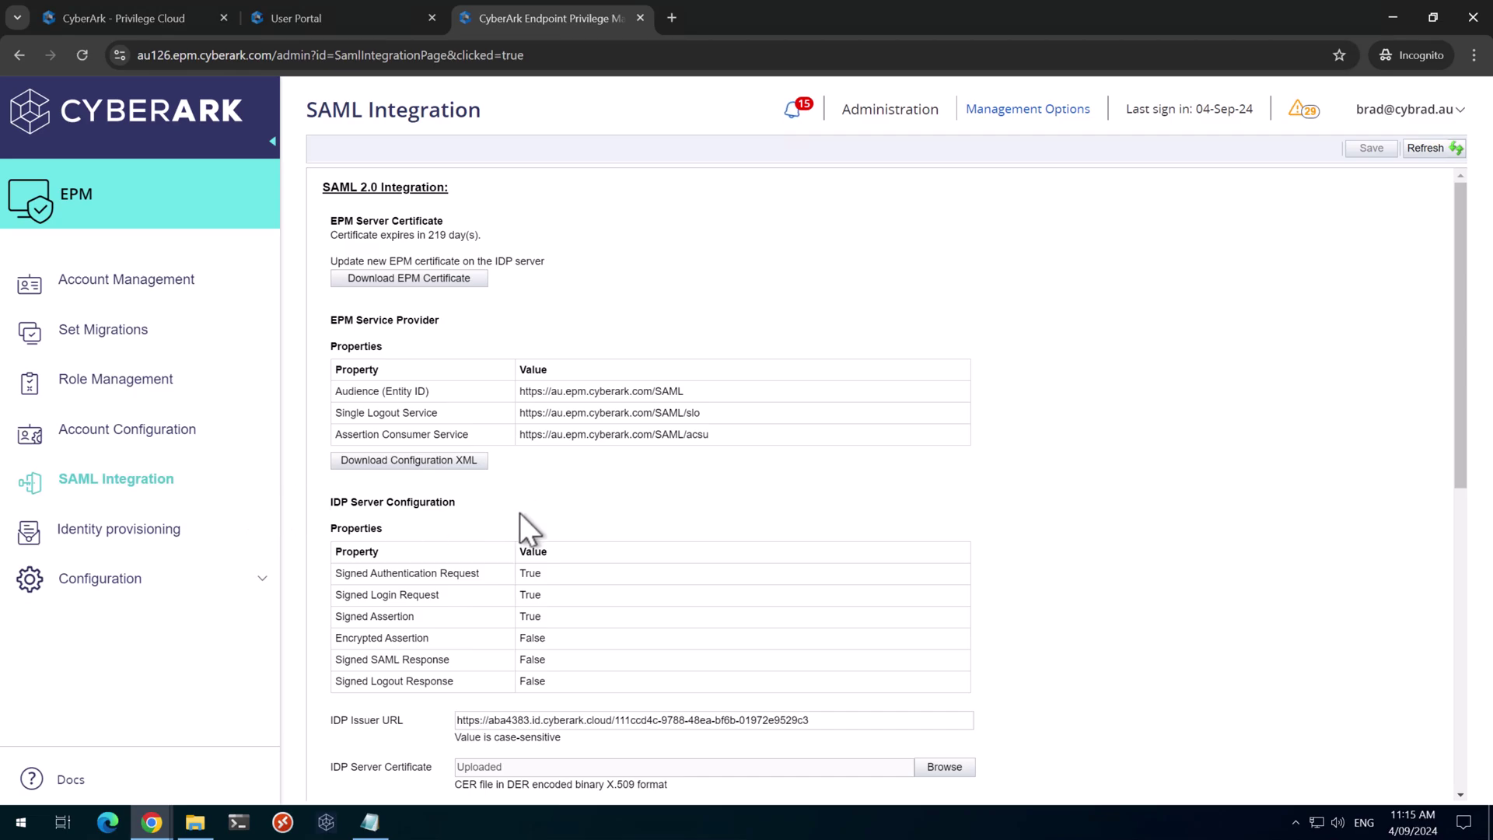
scroll(554, 586, "down", 8)
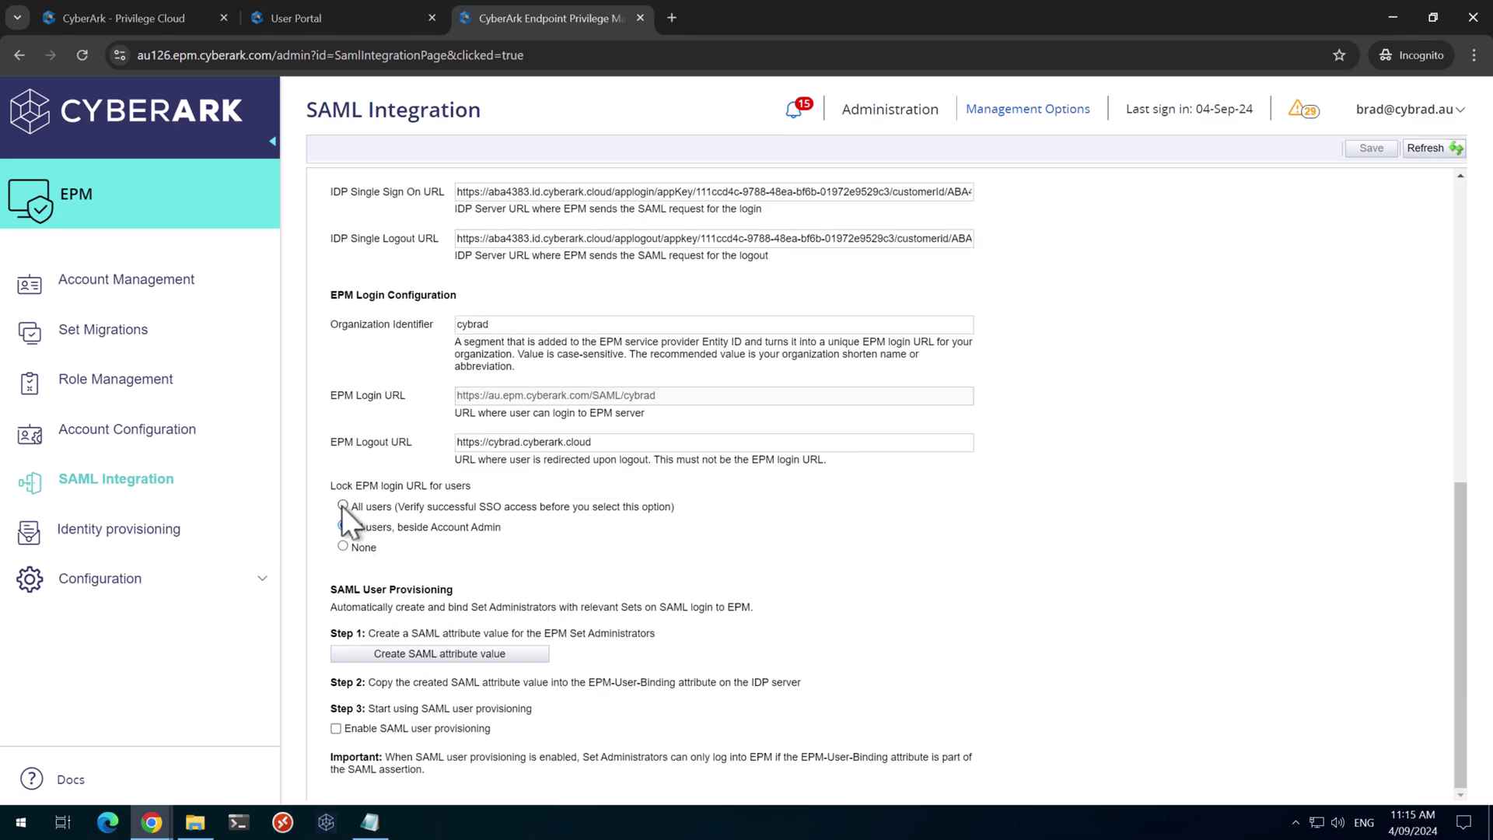
left_click(342, 505)
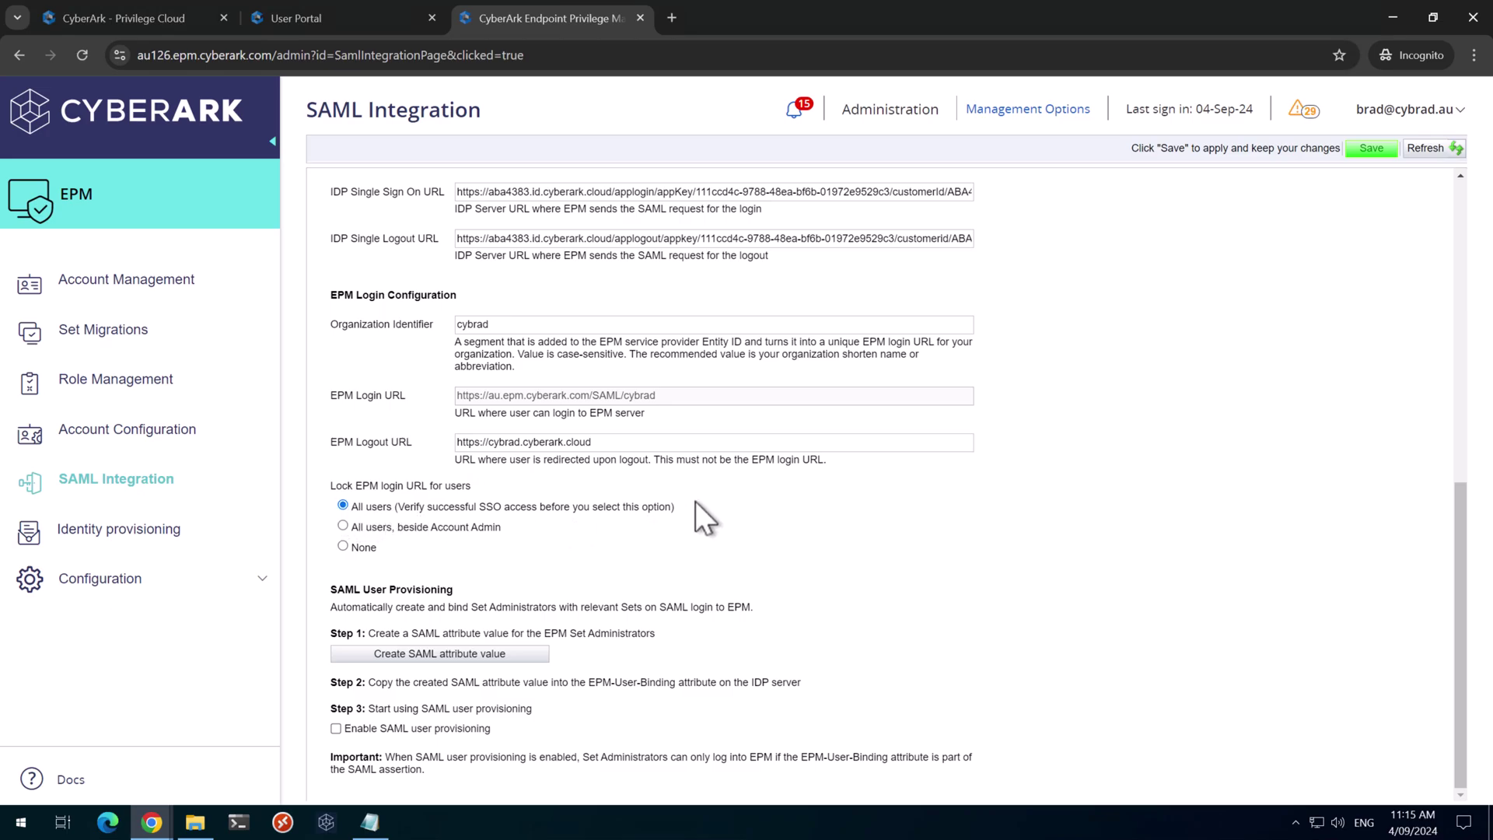
left_click(1372, 149)
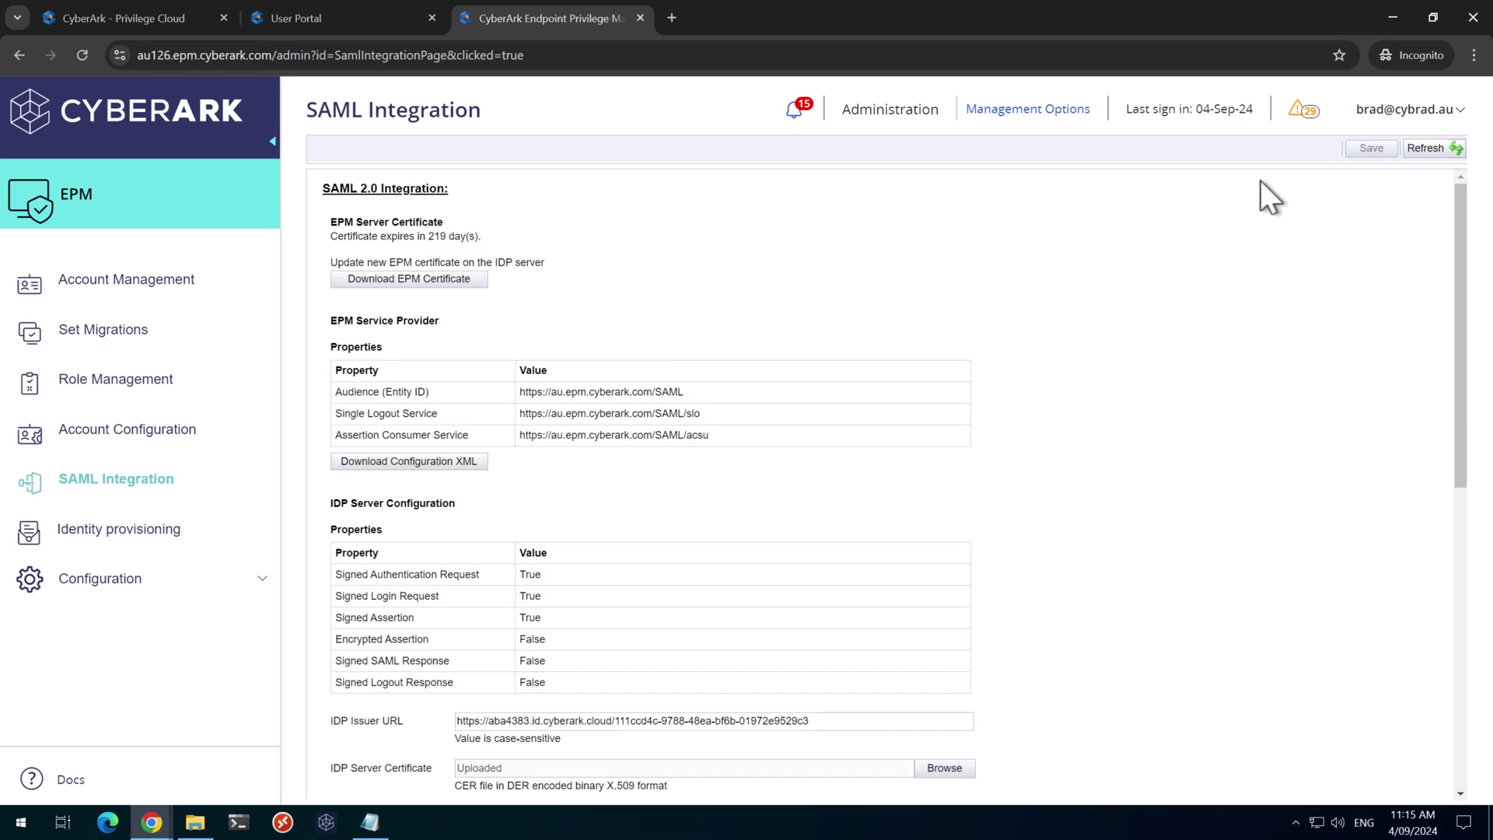
Sign out of EPM and load the au.epm.cyberark.com/login page
left_click(1410, 117)
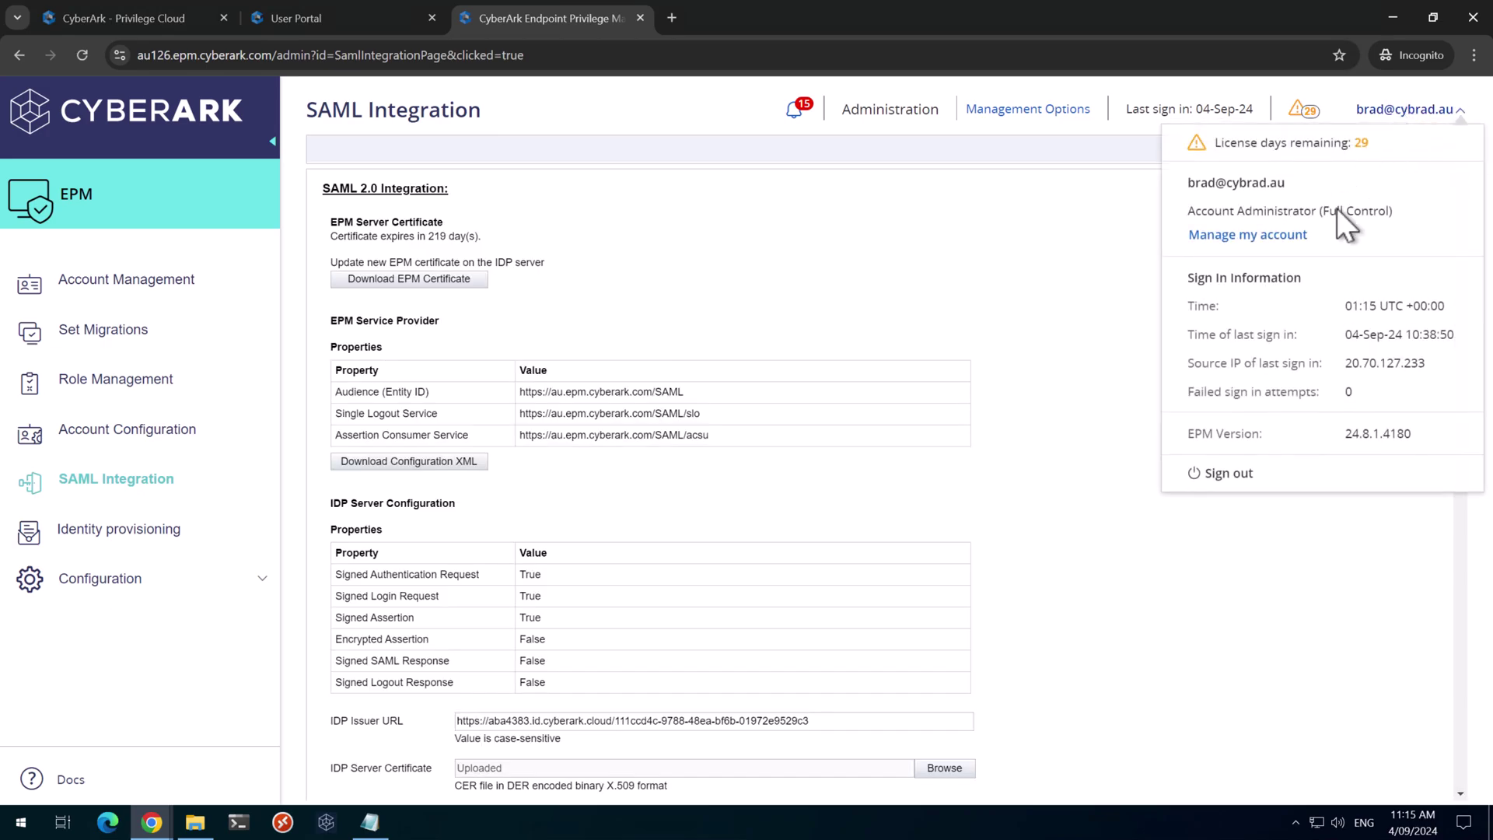
left_click(1239, 476)
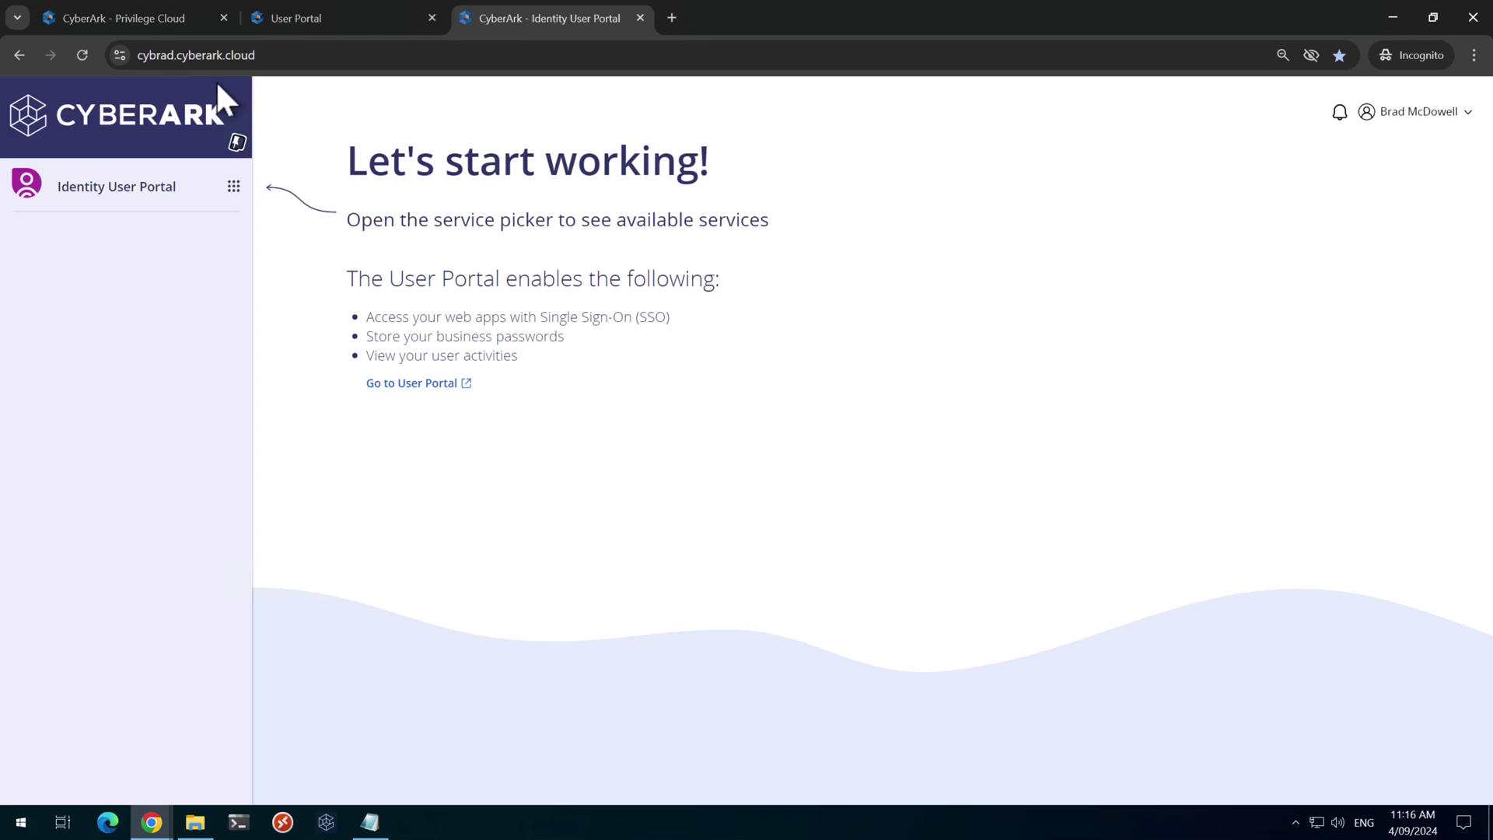
left_click(339, 53)
type("https://au.epm.cyberark.com/login")
key("Return")
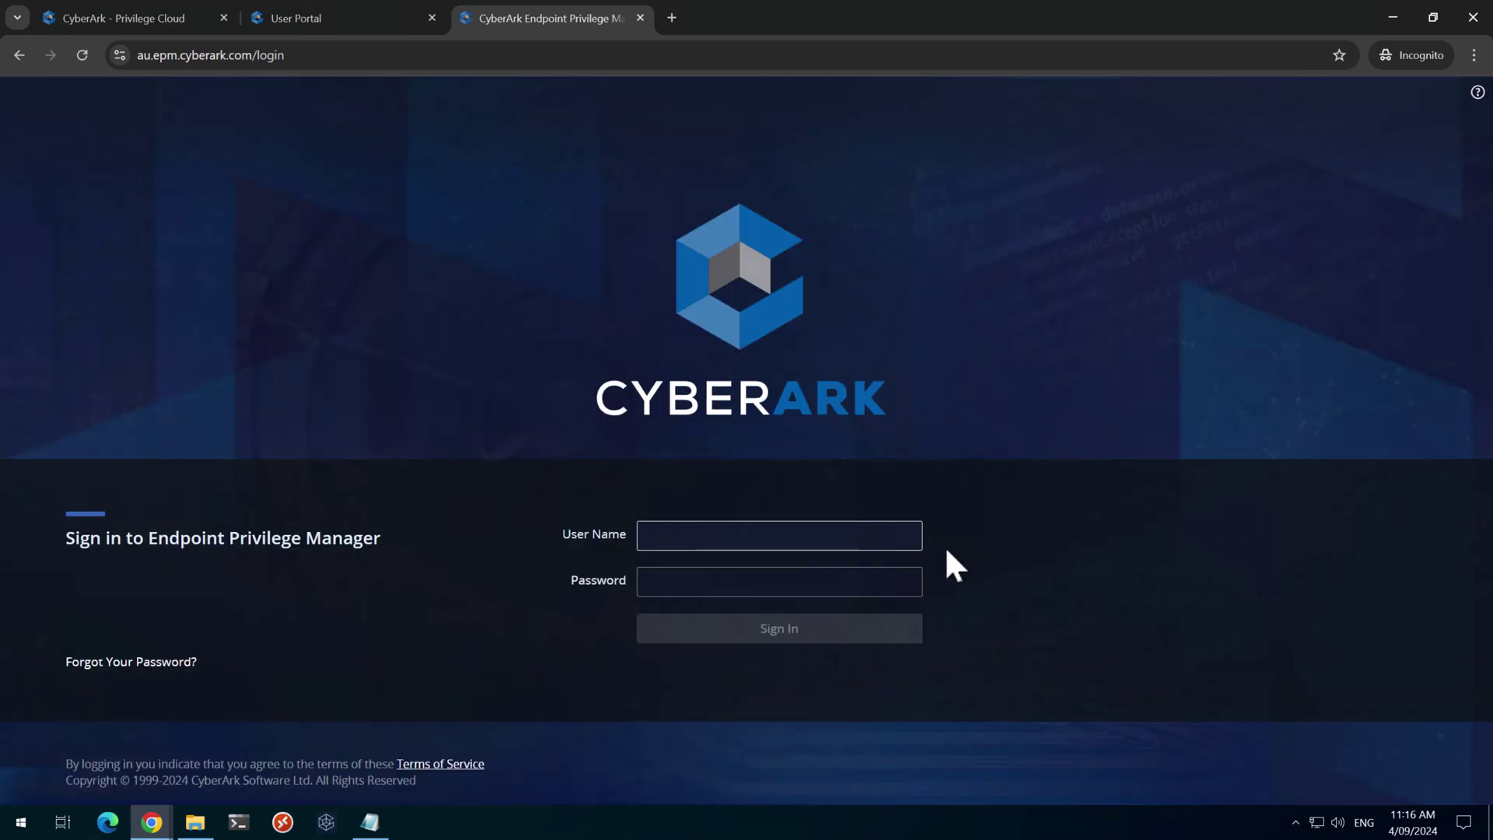
Attempt a direct sign-in with the EPM user name and password, then close the rejected login tab
left_click(726, 534)
key("ctrl+v")
left_click(805, 579)
key("ctrl+v")
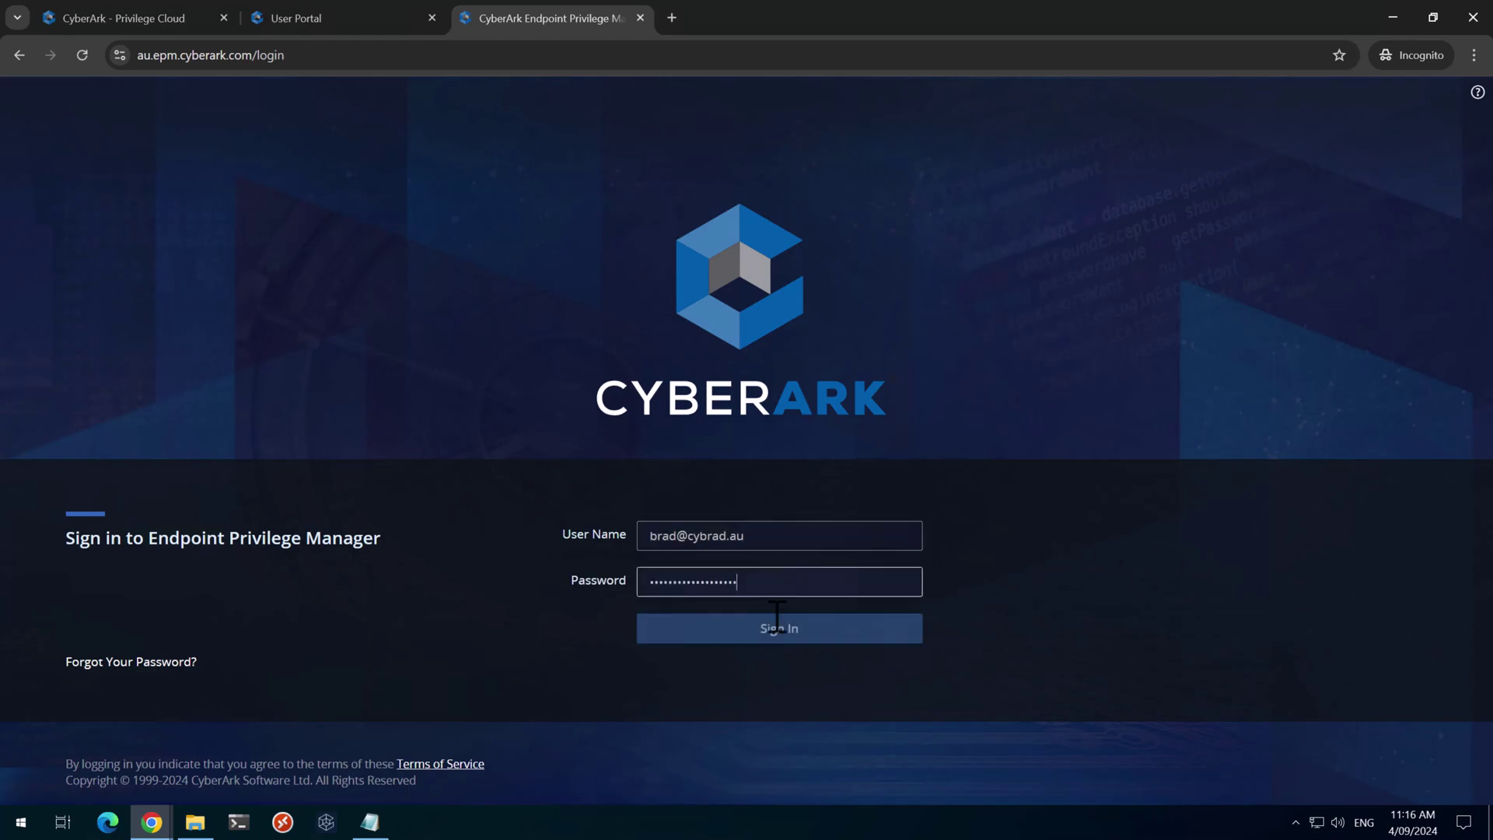
left_click(760, 634)
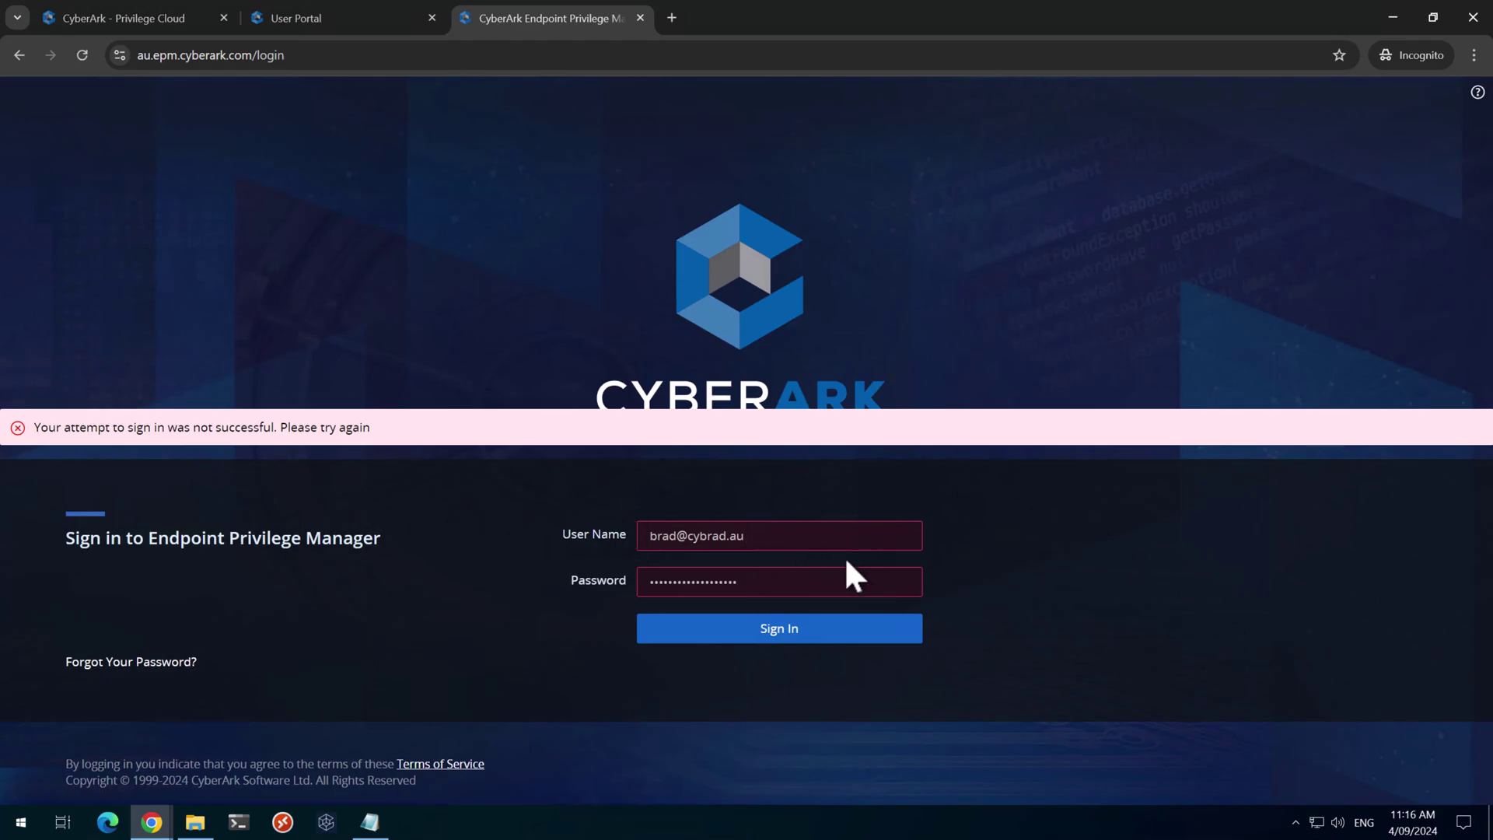
key("ctrl+w")
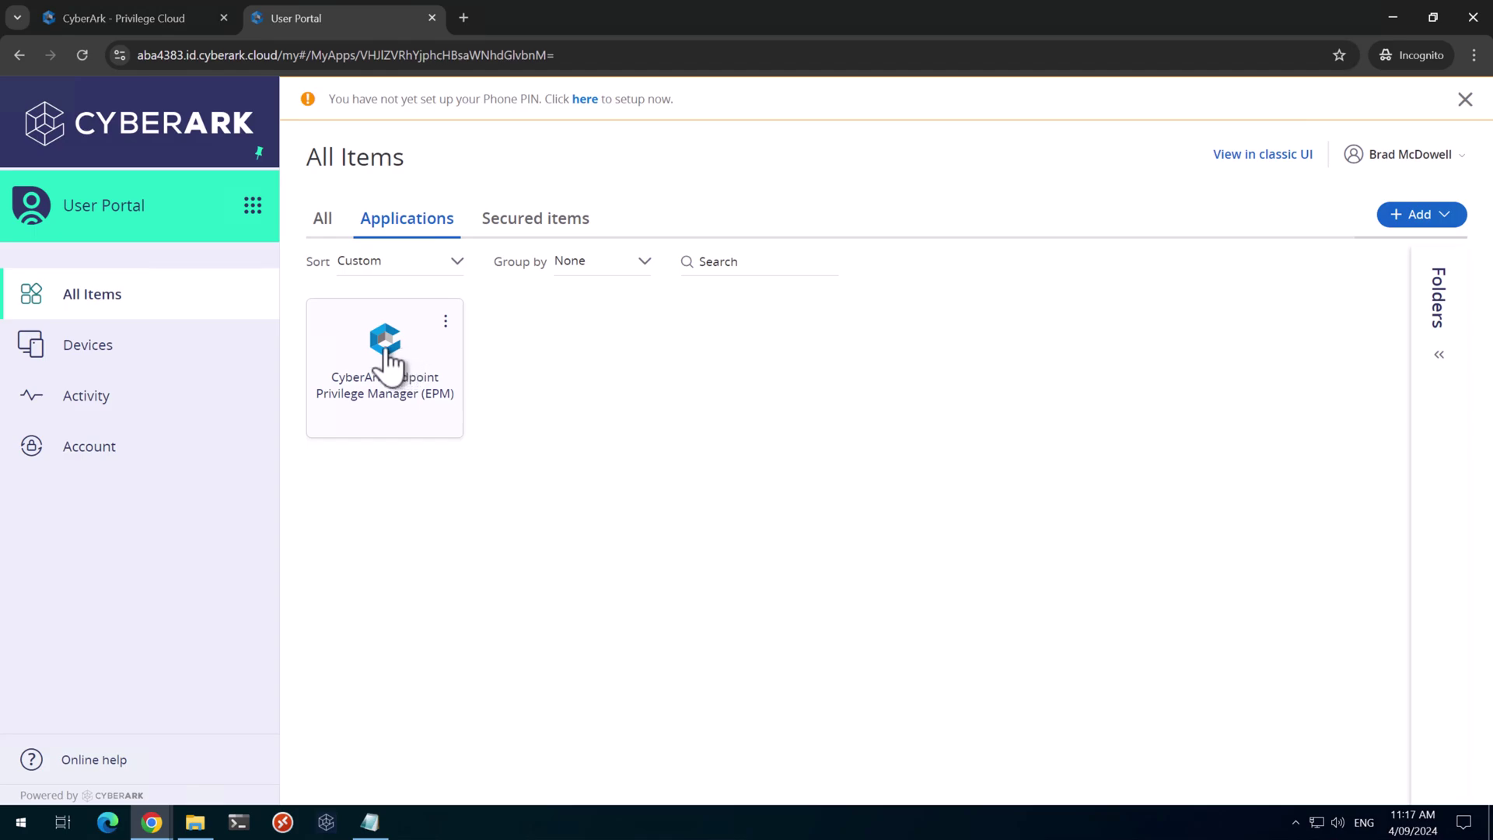
Open the EPM app's Policy settings and expand the Default profile dropdown
left_click(388, 350)
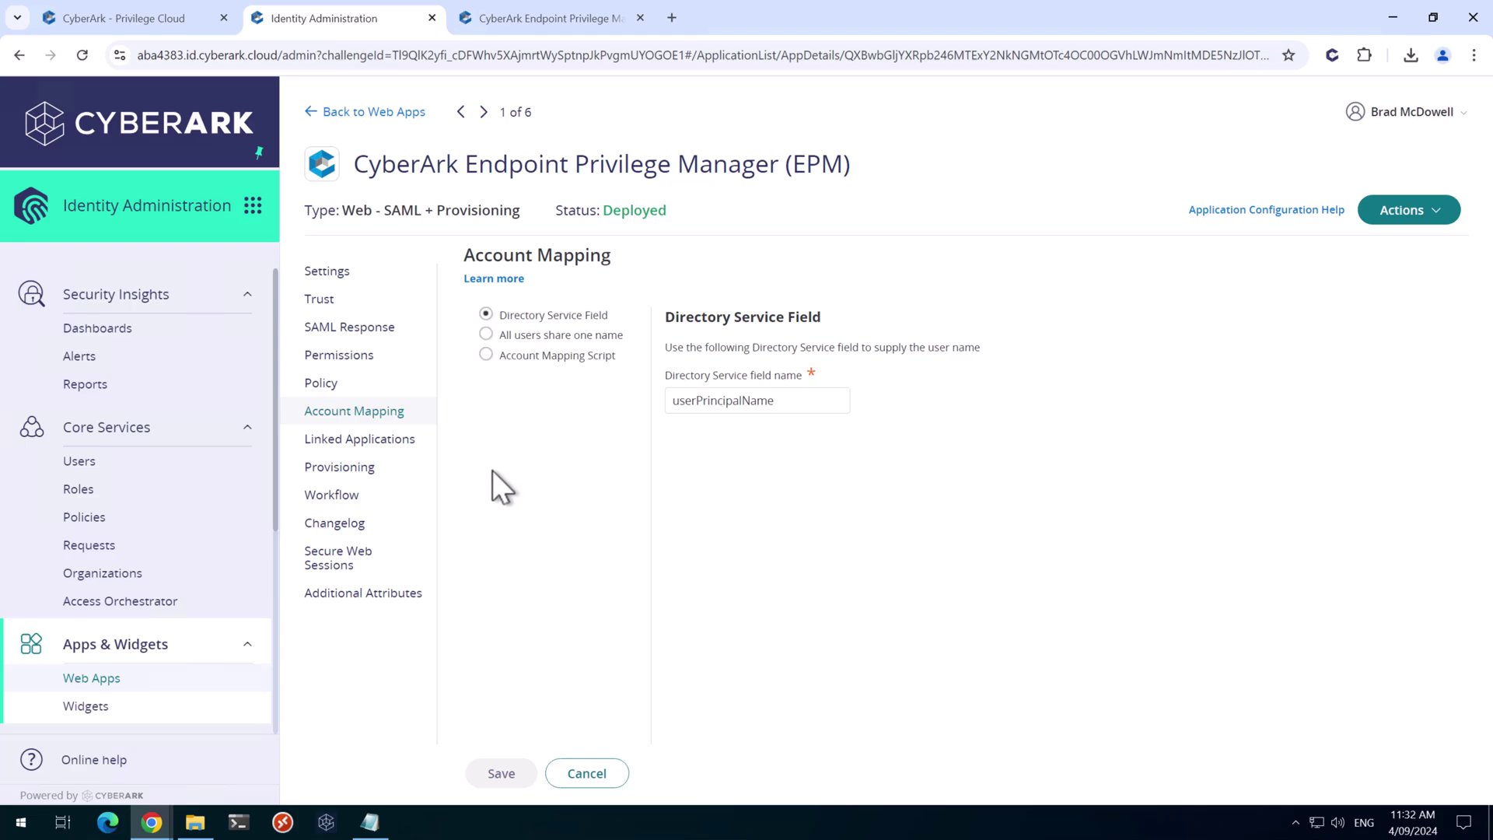
left_click(329, 386)
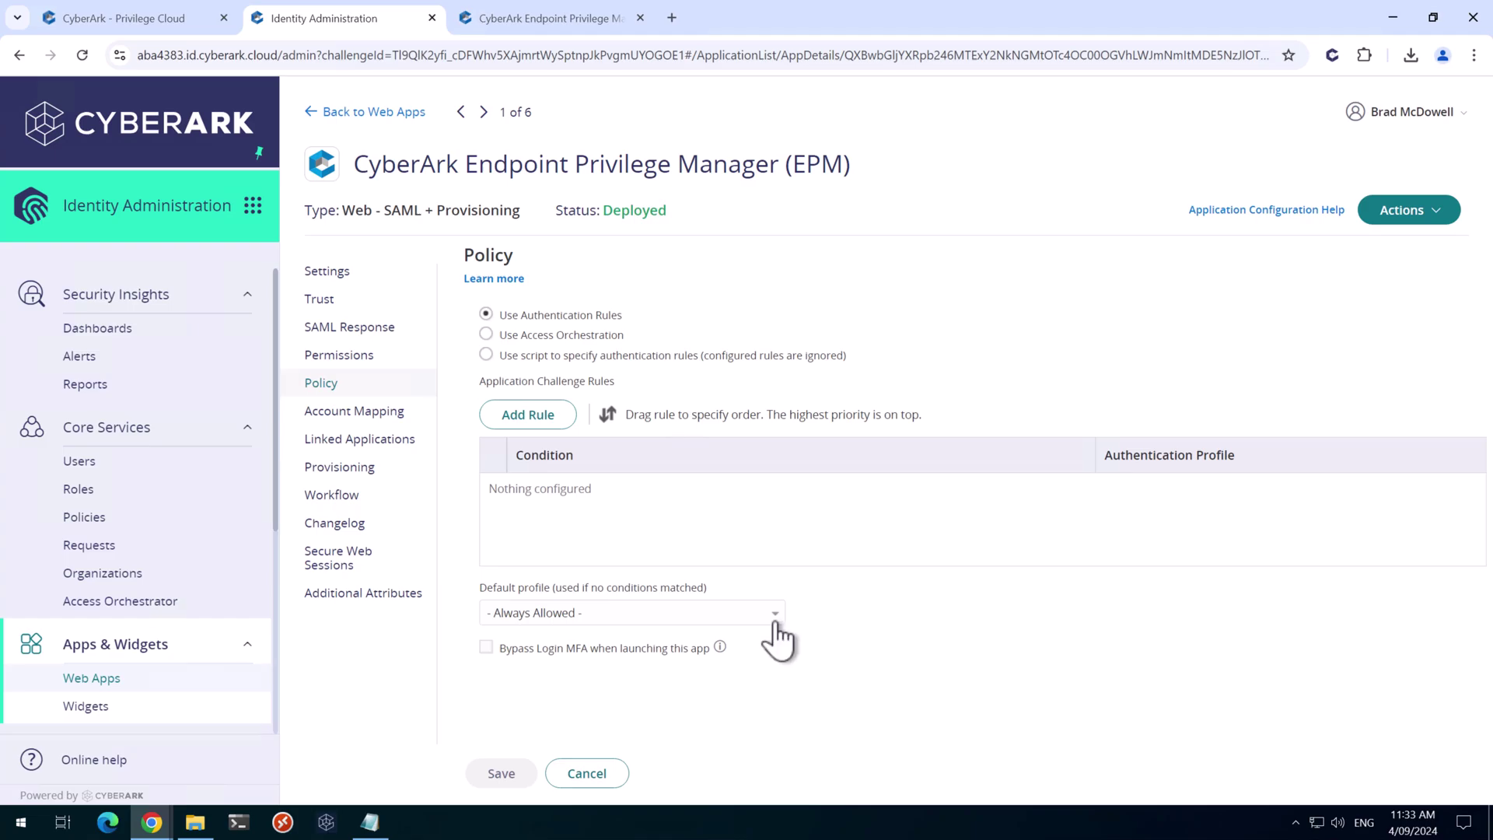
left_click(590, 618)
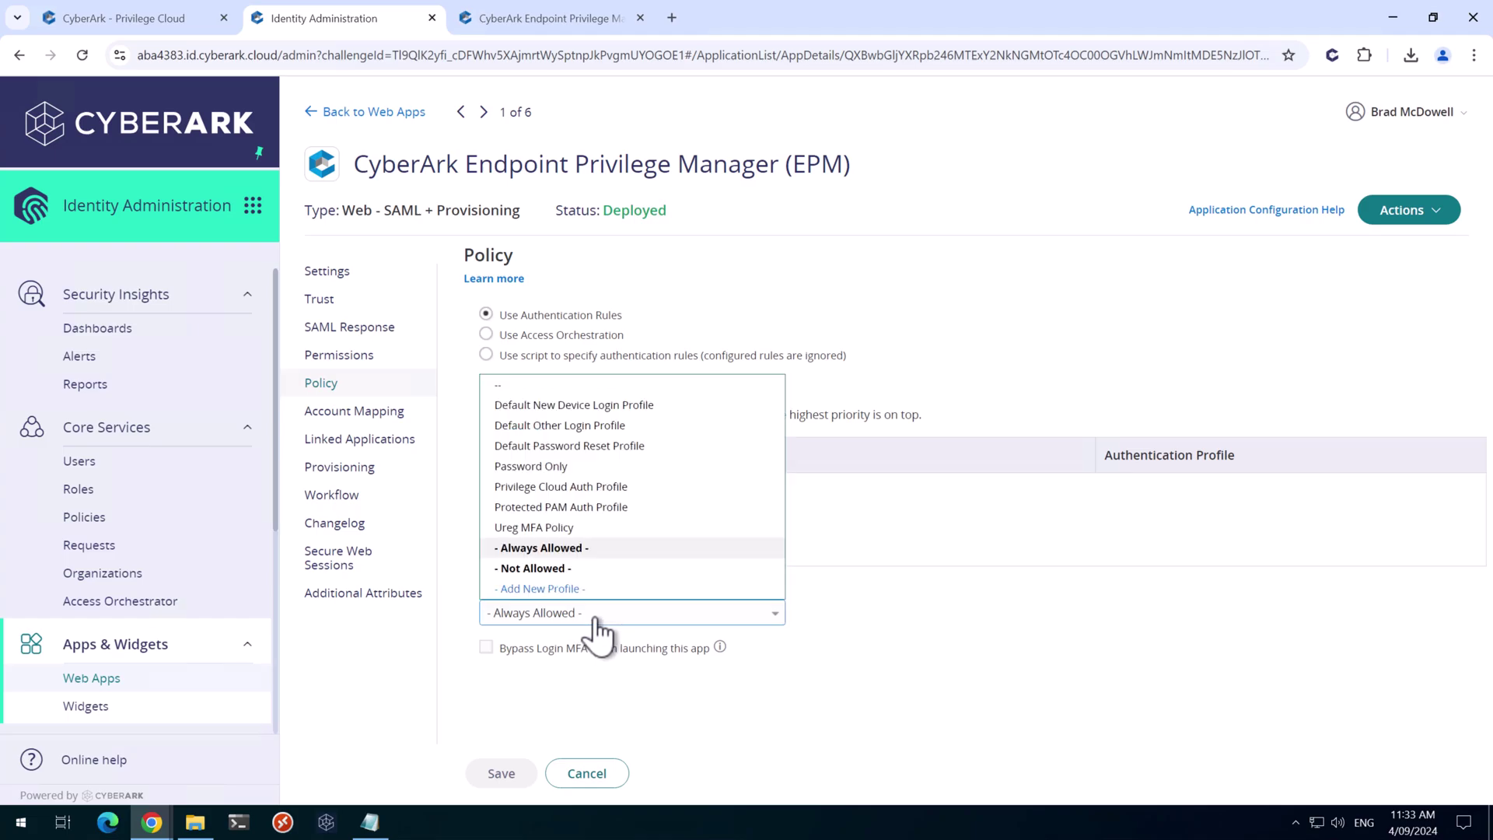
Create a new authentication profile named 'EPM Step Up Auth Profile' with Passkeys allowed as second challenge
left_click(545, 589)
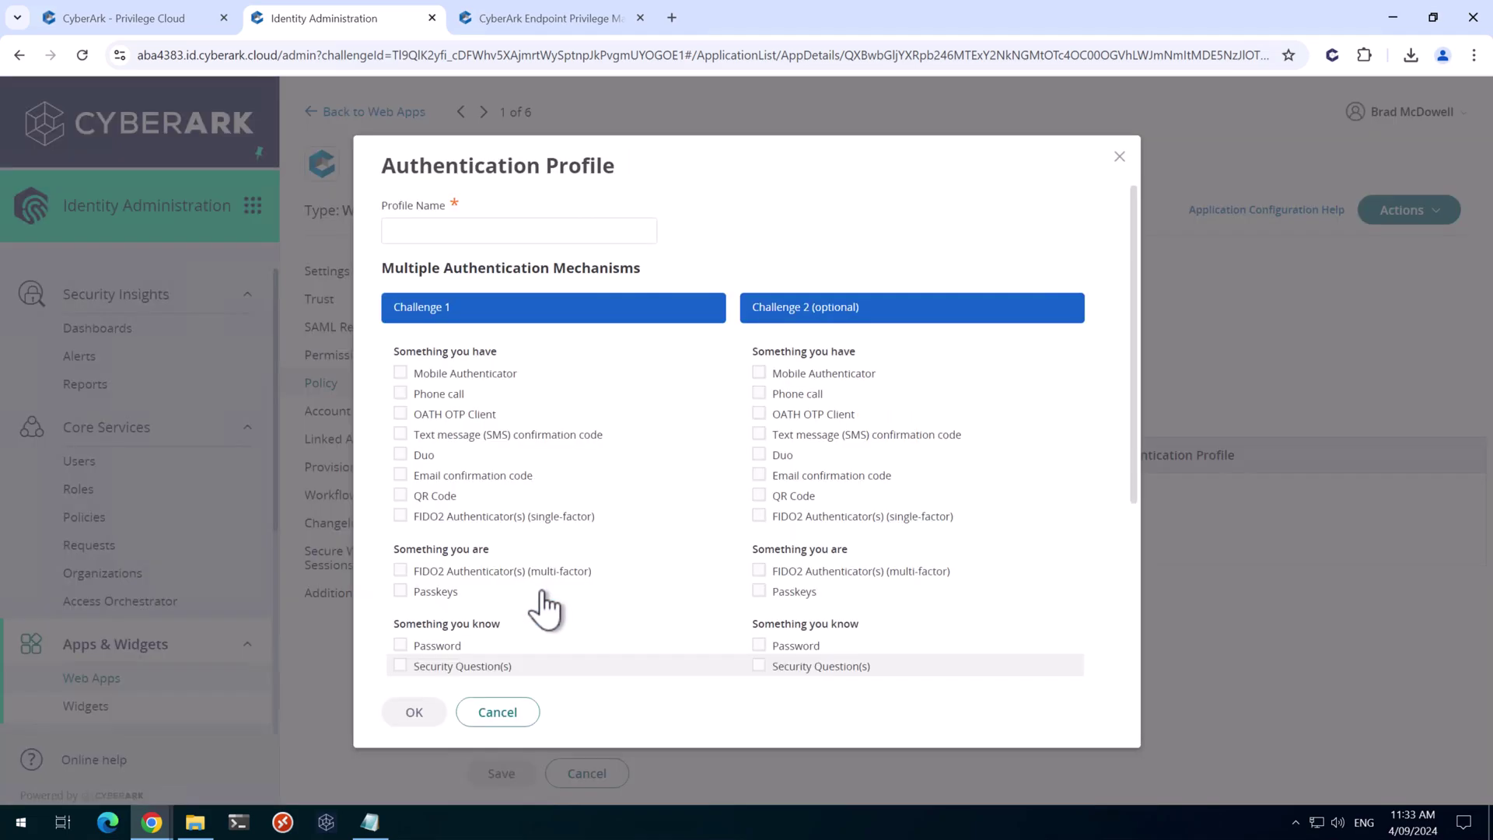
left_click(490, 230)
type("EPM Step")
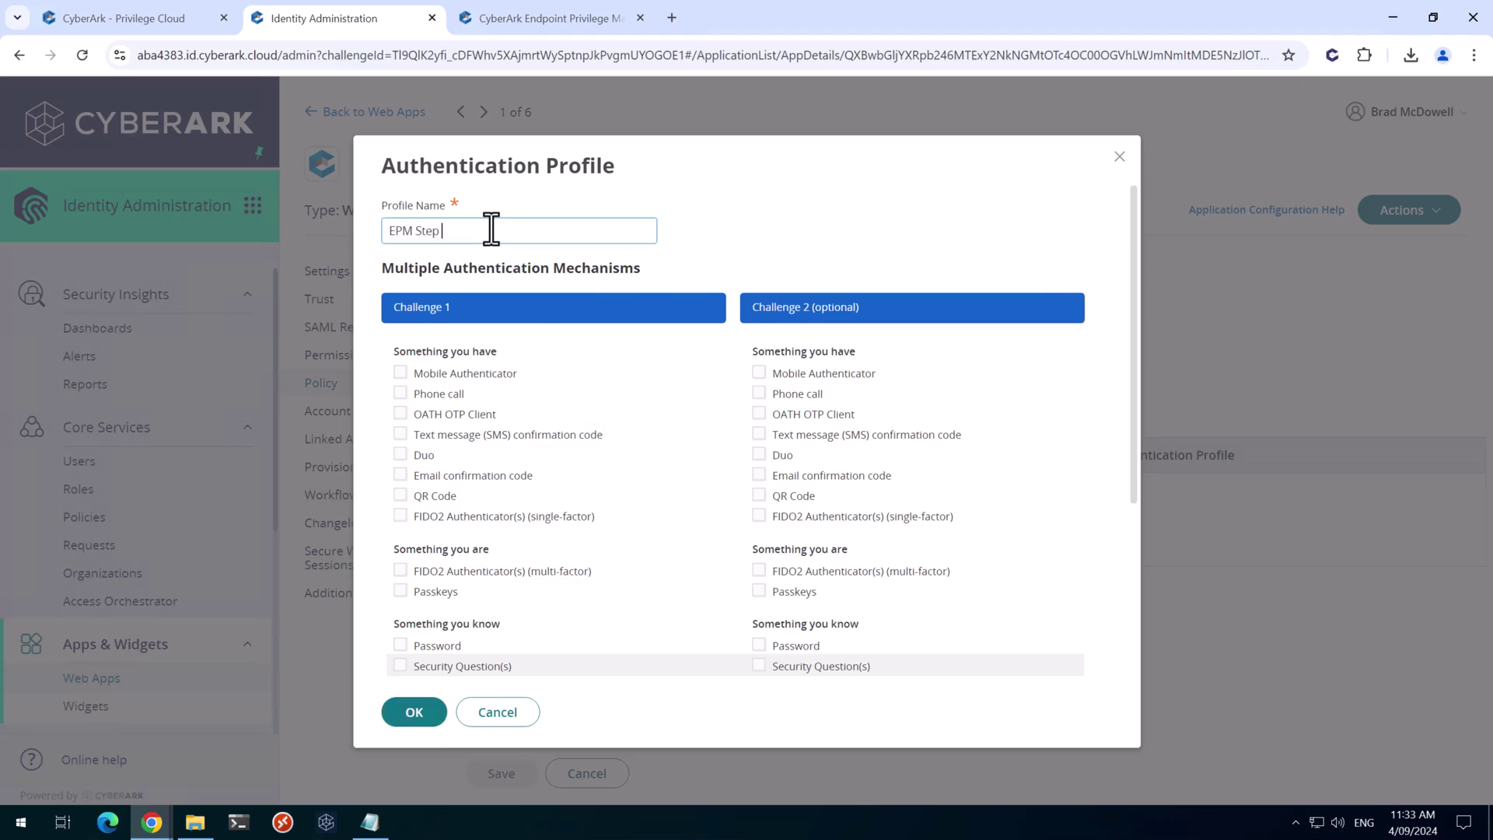
type(" Up Auth Profile")
left_click(673, 248)
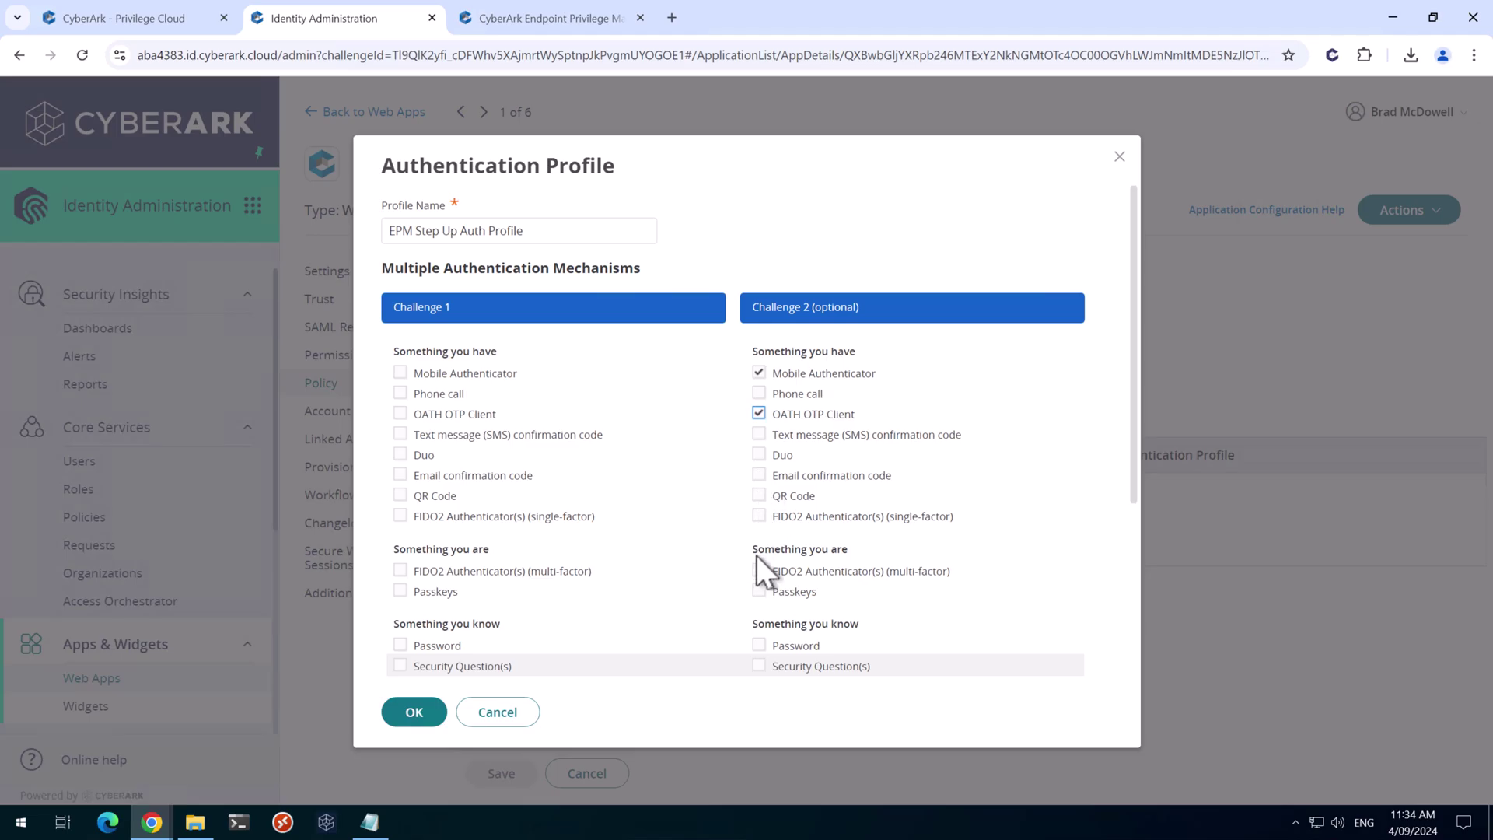
left_click(758, 591)
scroll(508, 612, "down", 2)
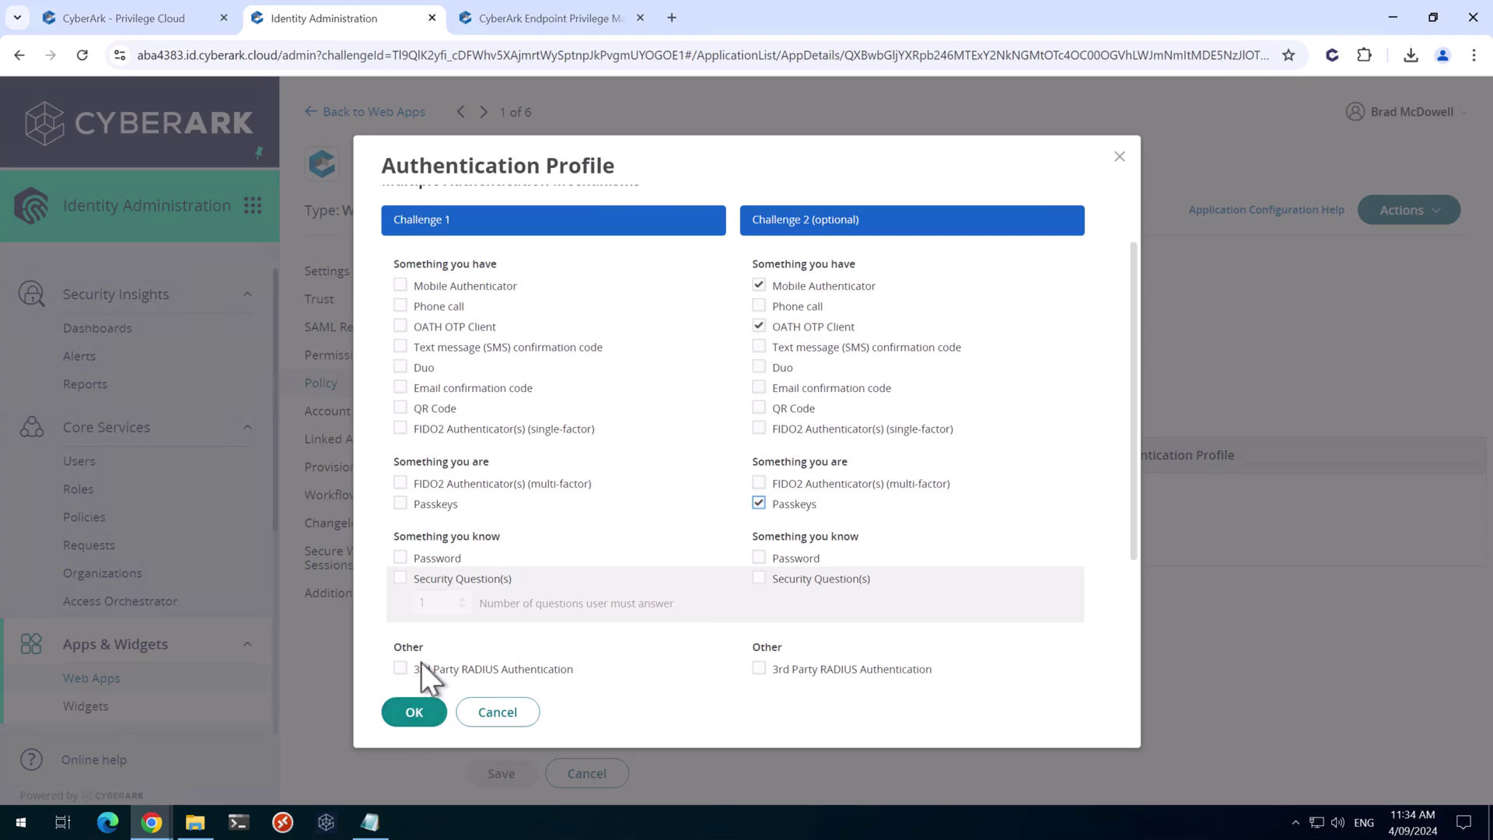
scroll(416, 602, "down", 3)
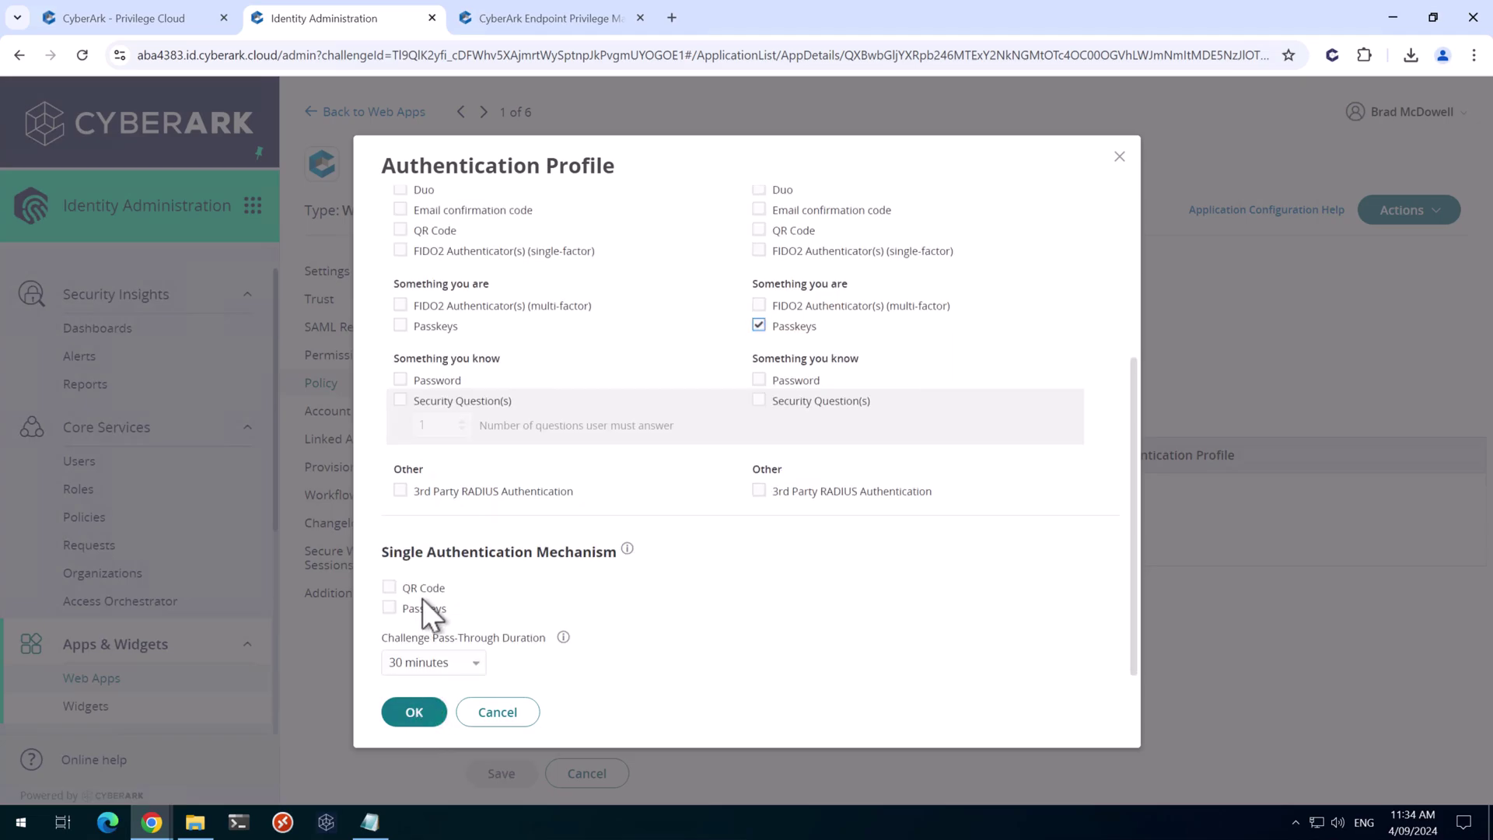
Set the profile's pass-through to No Pass-Through, confirm it, and save the EPM app's policy
left_click(440, 663)
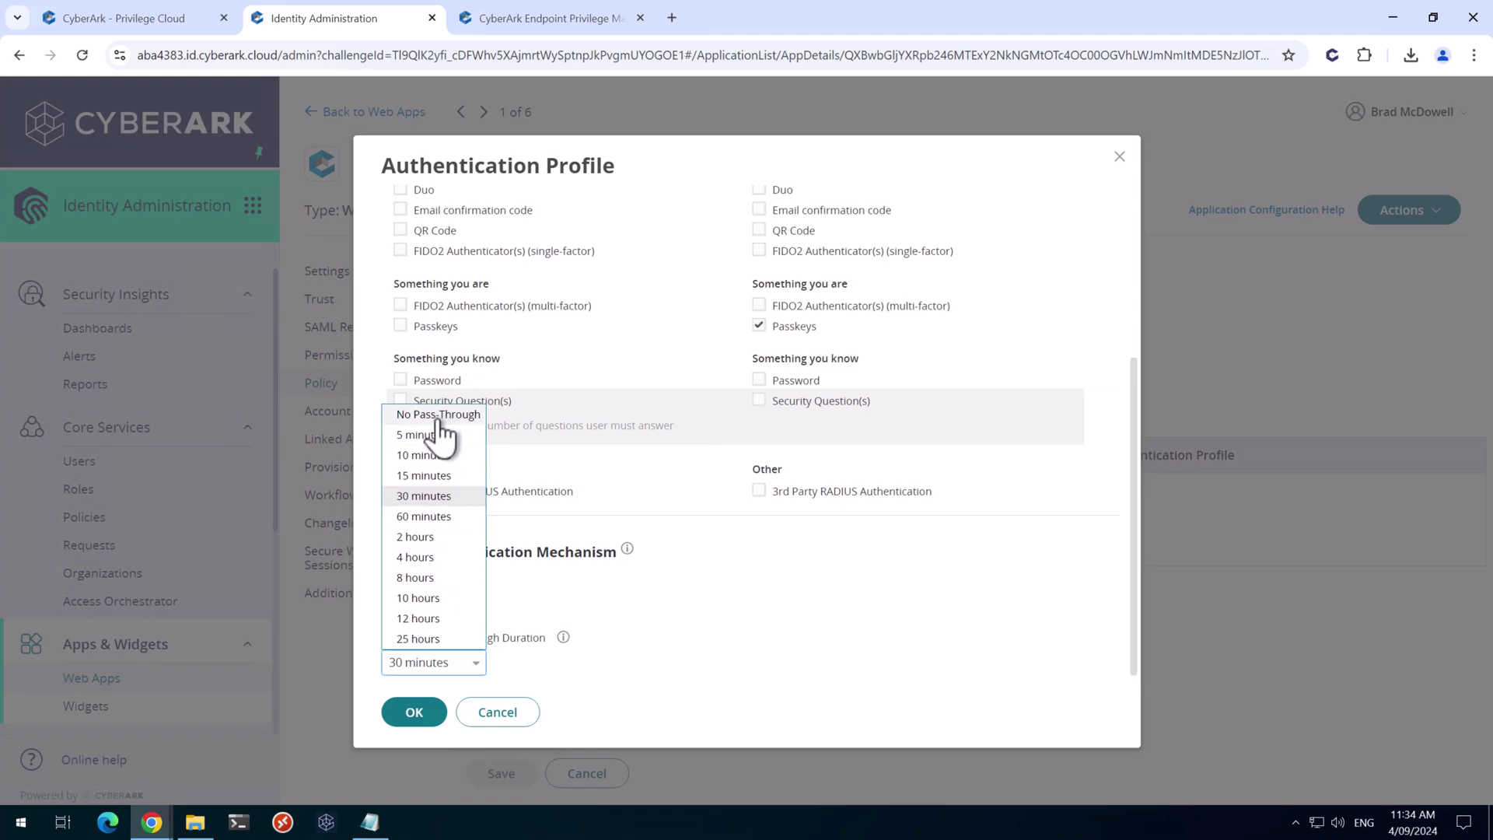
left_click(439, 416)
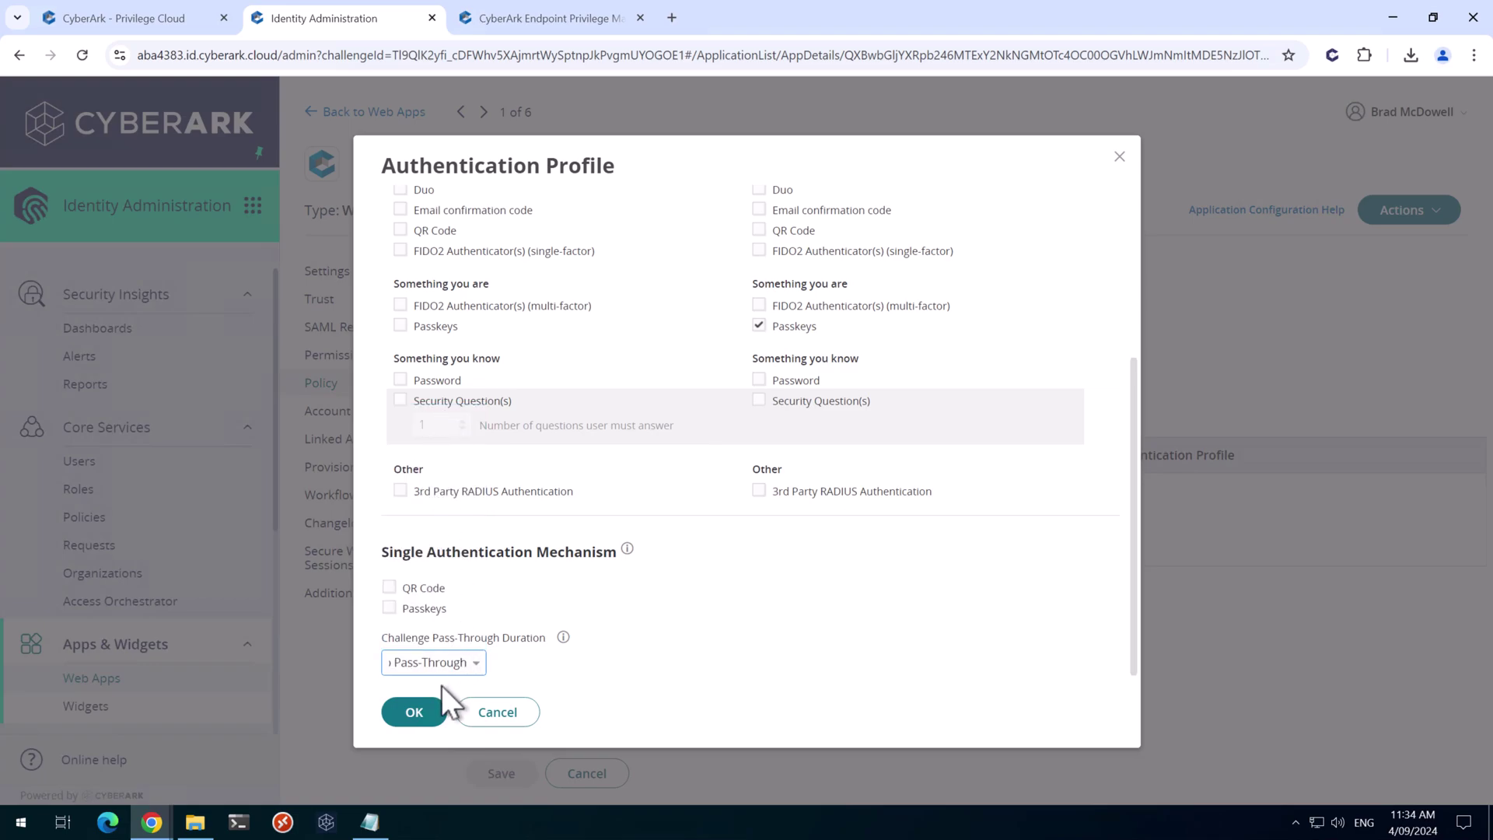
left_click(417, 712)
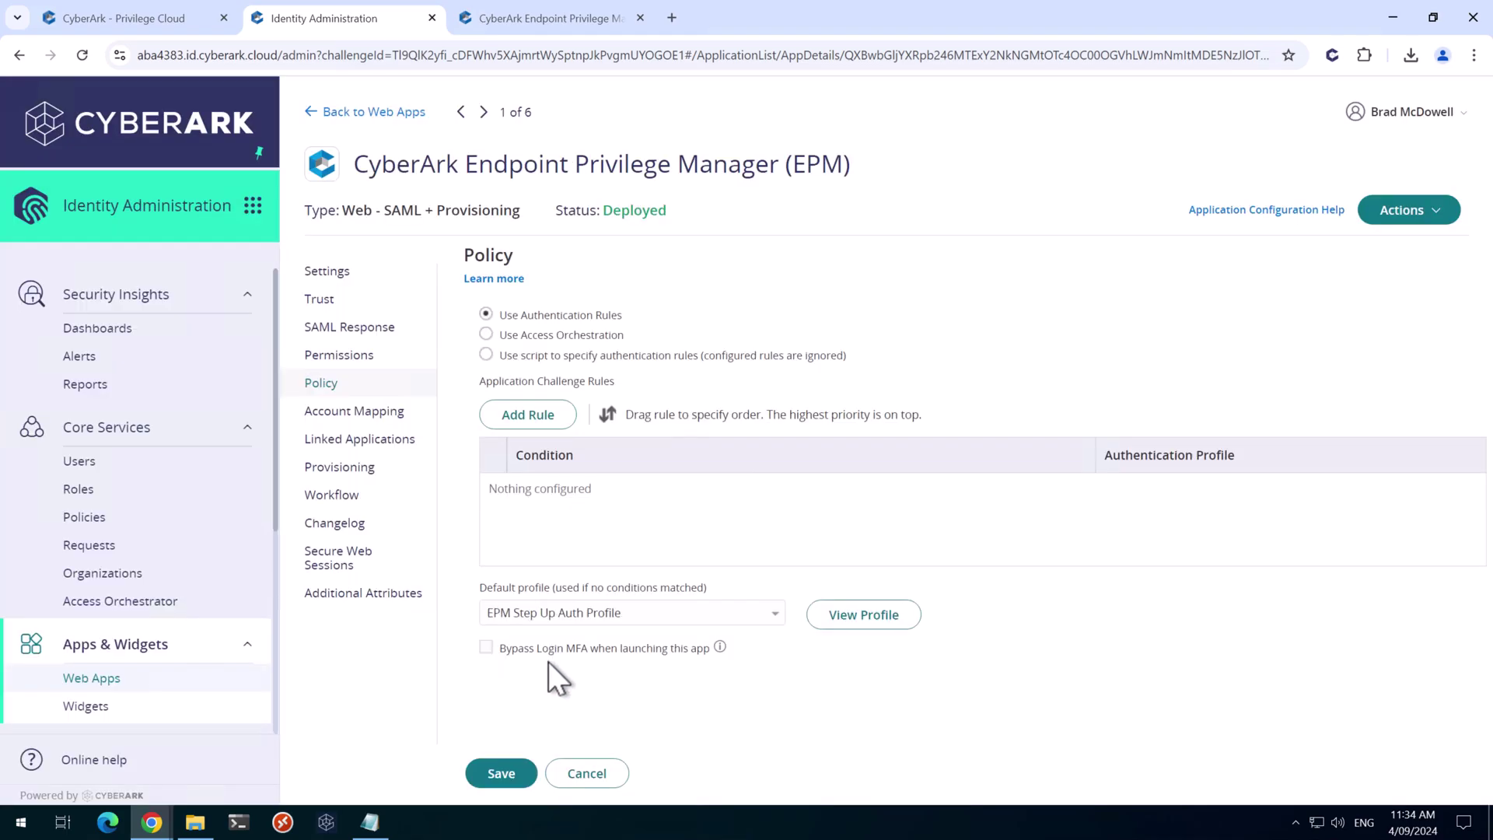
left_click(513, 770)
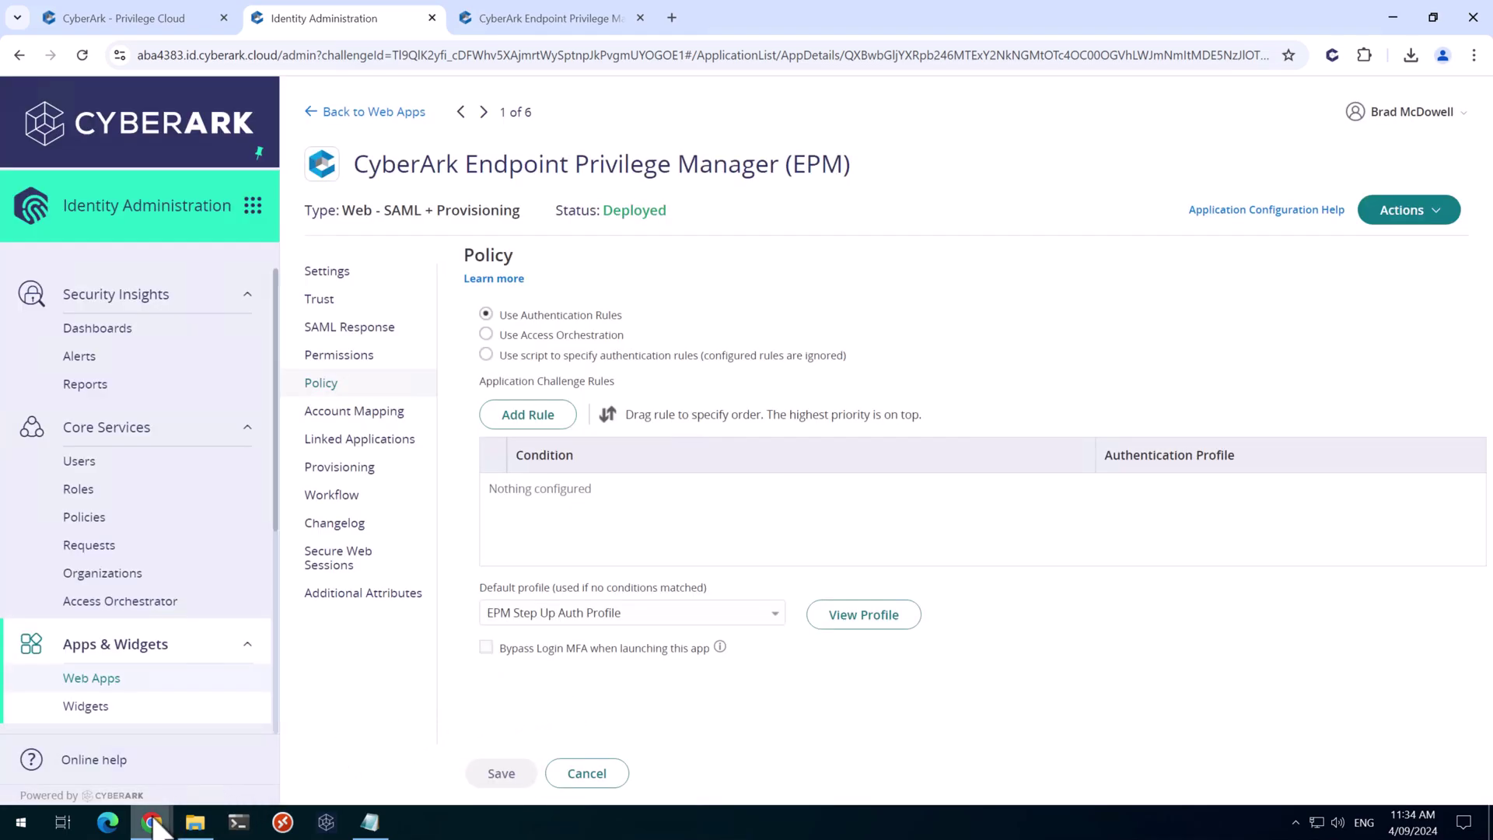
mouse_move(185, 813)
left_click(346, 746)
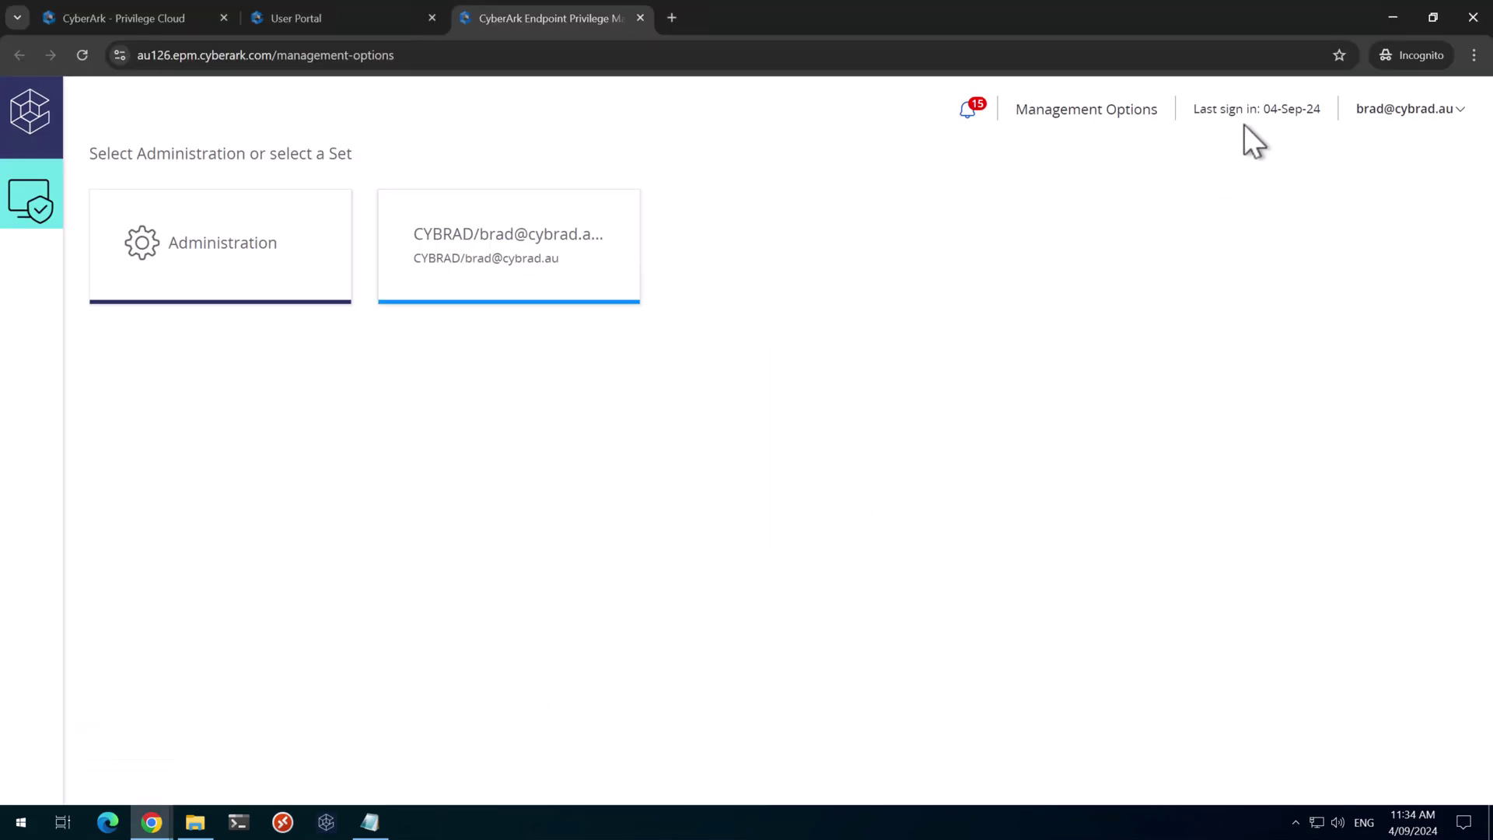
Close the incognito EPM window and sign in again with username, password and verification code
left_click(1474, 19)
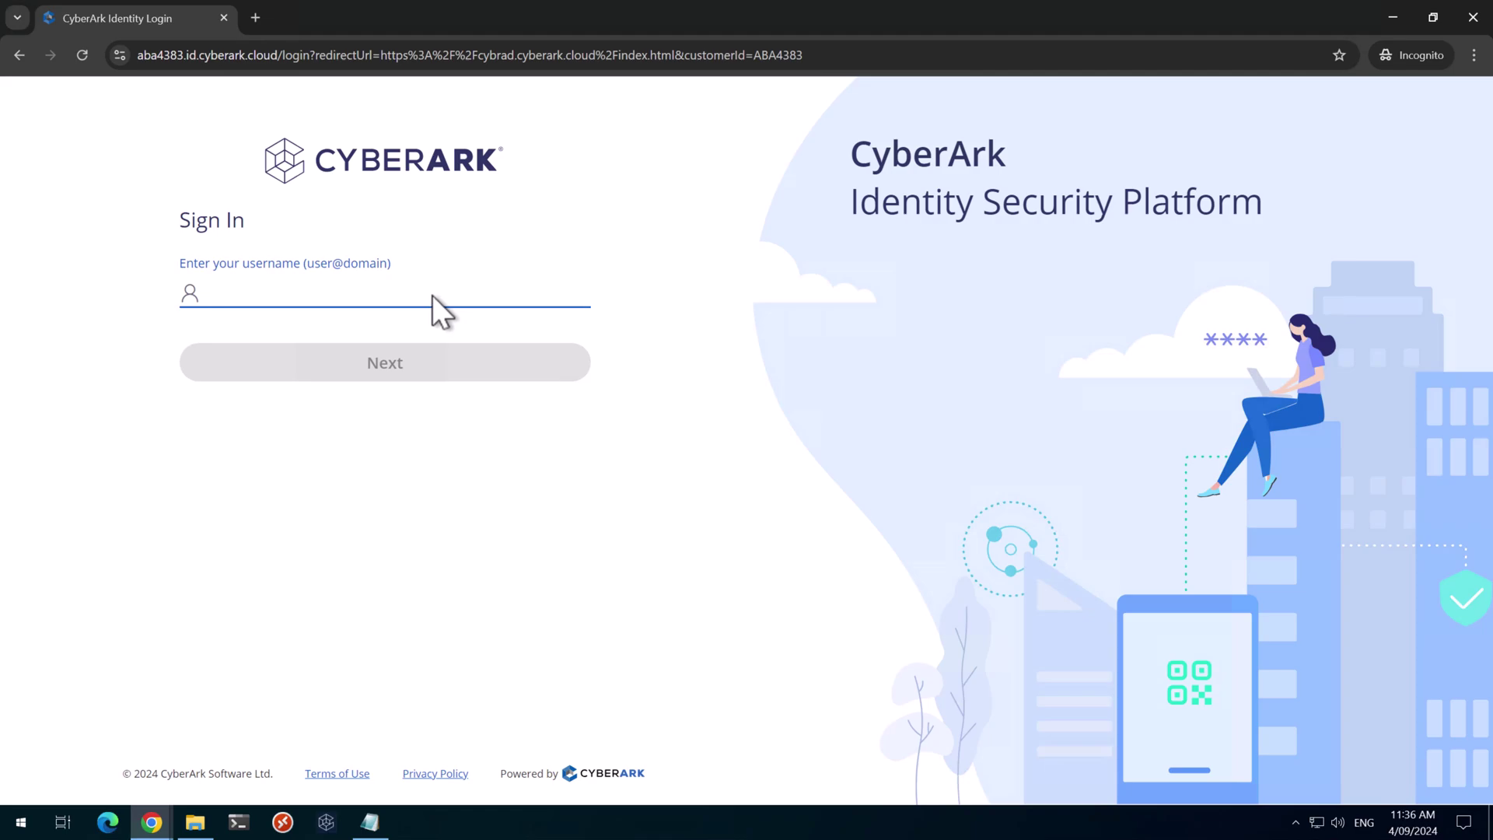
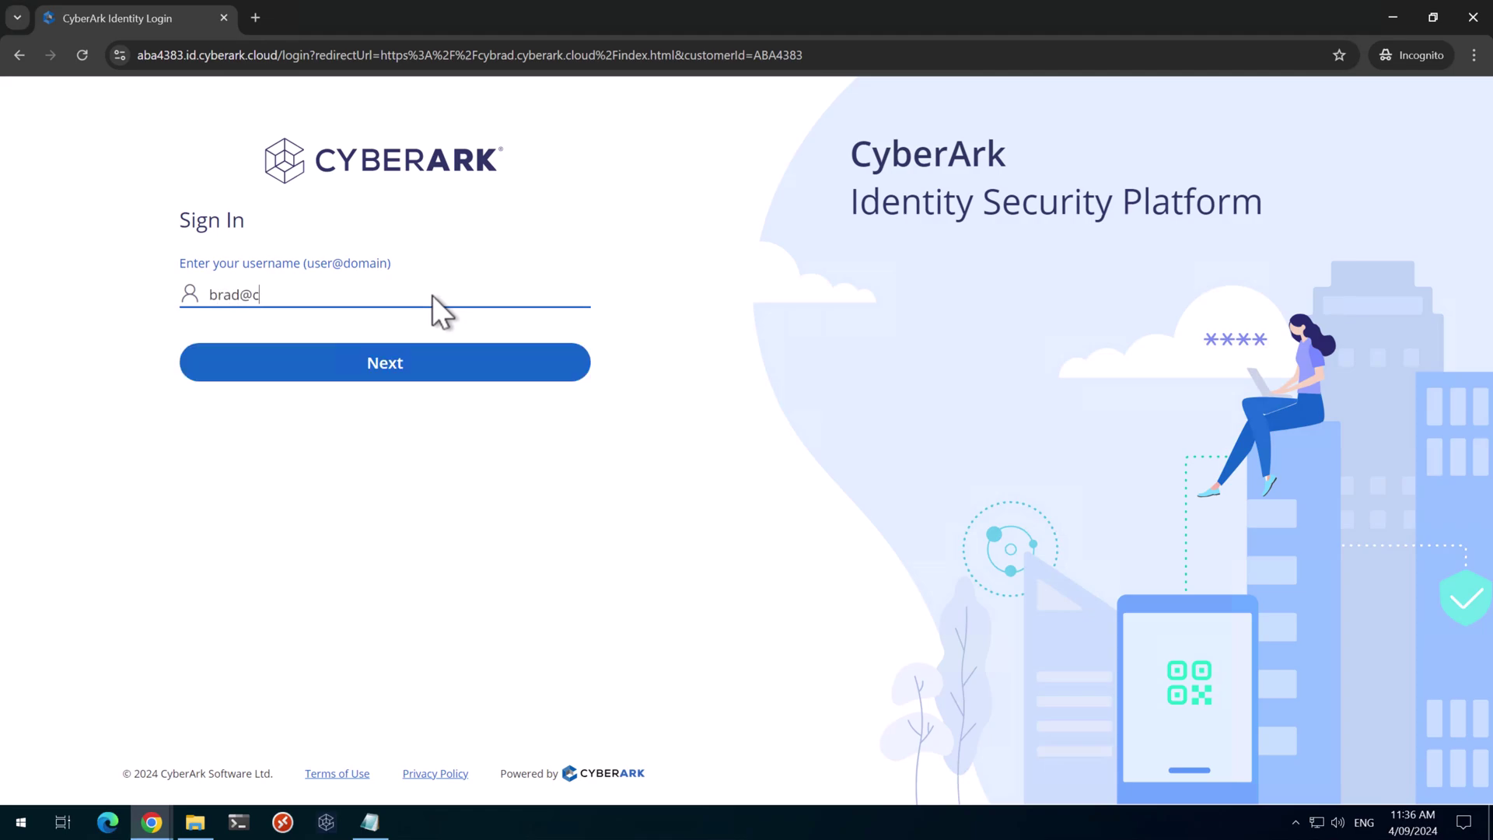
key("Return")
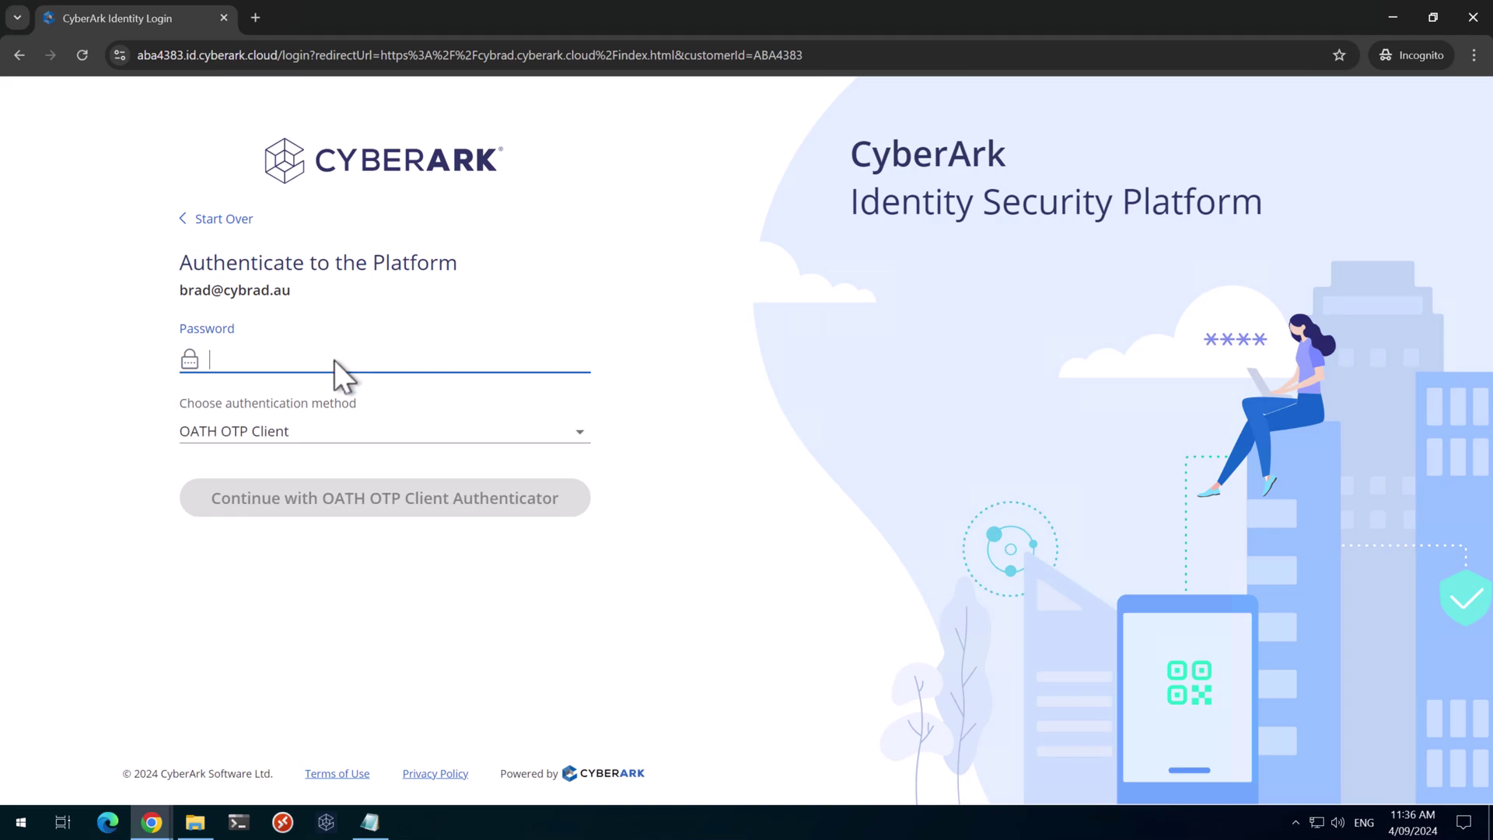
key("ctrl+v")
left_click(357, 486)
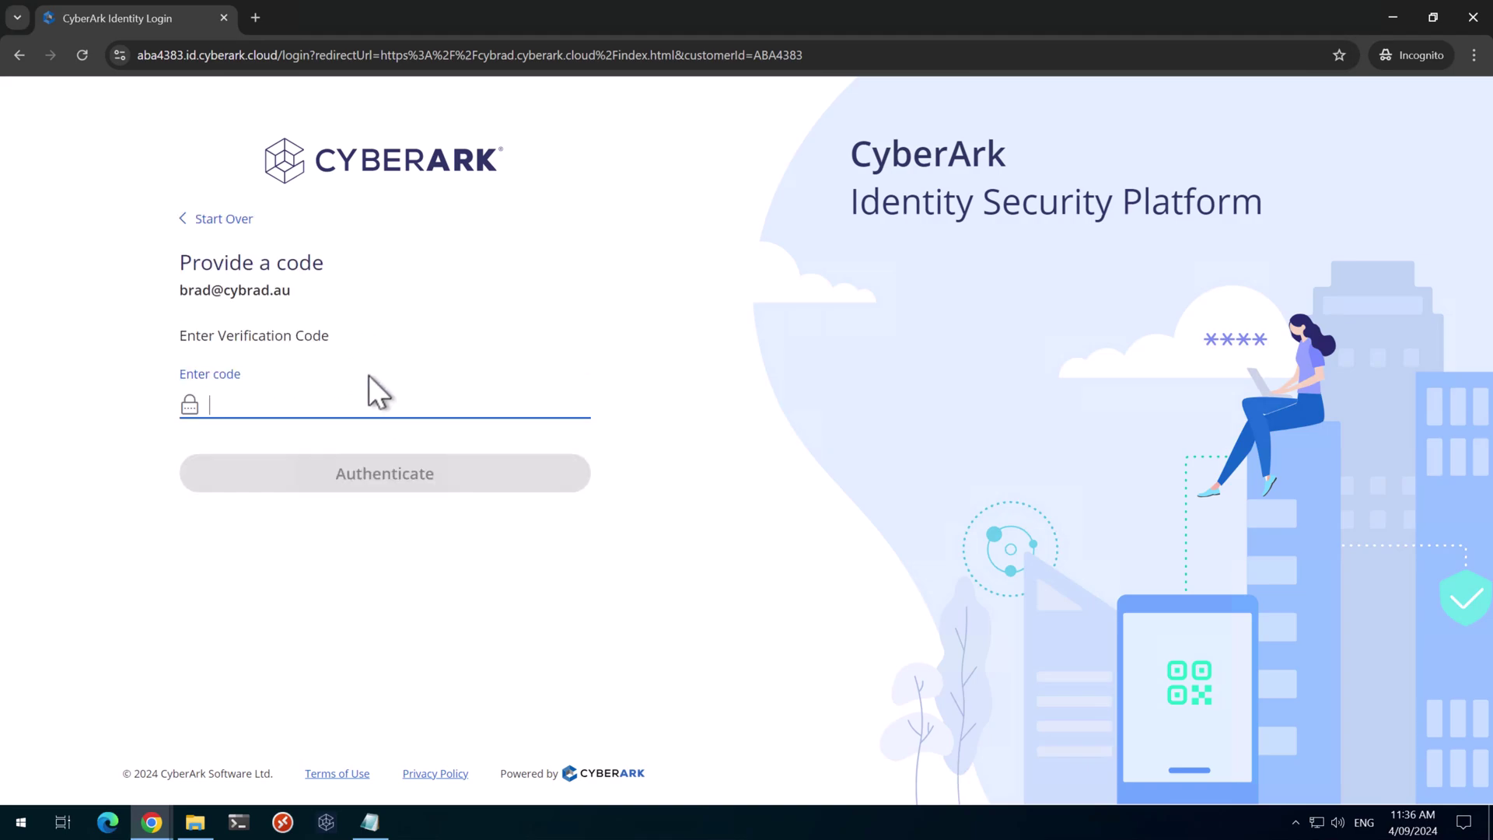
type("1234")
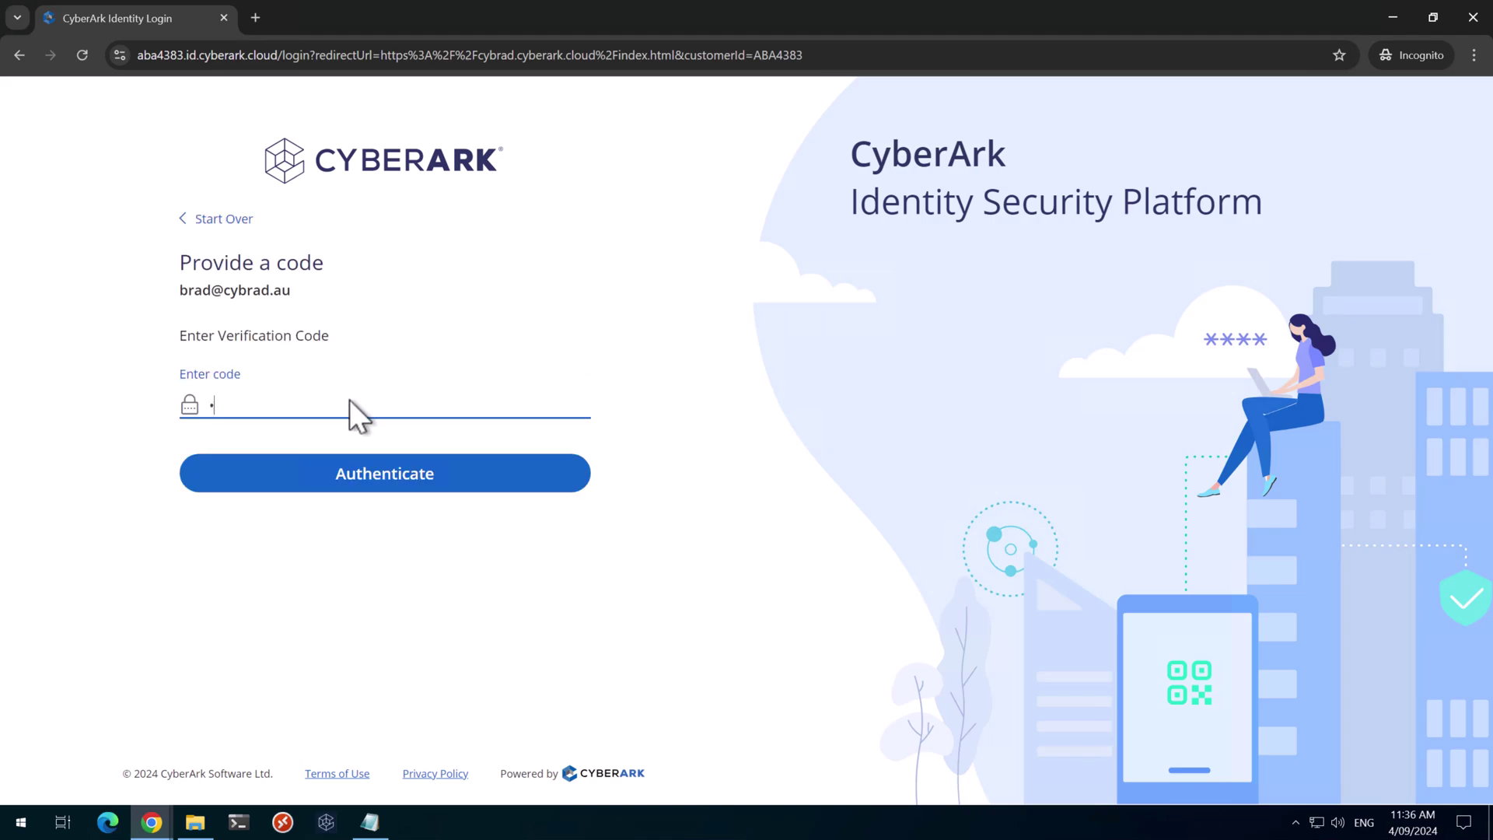
key("Return")
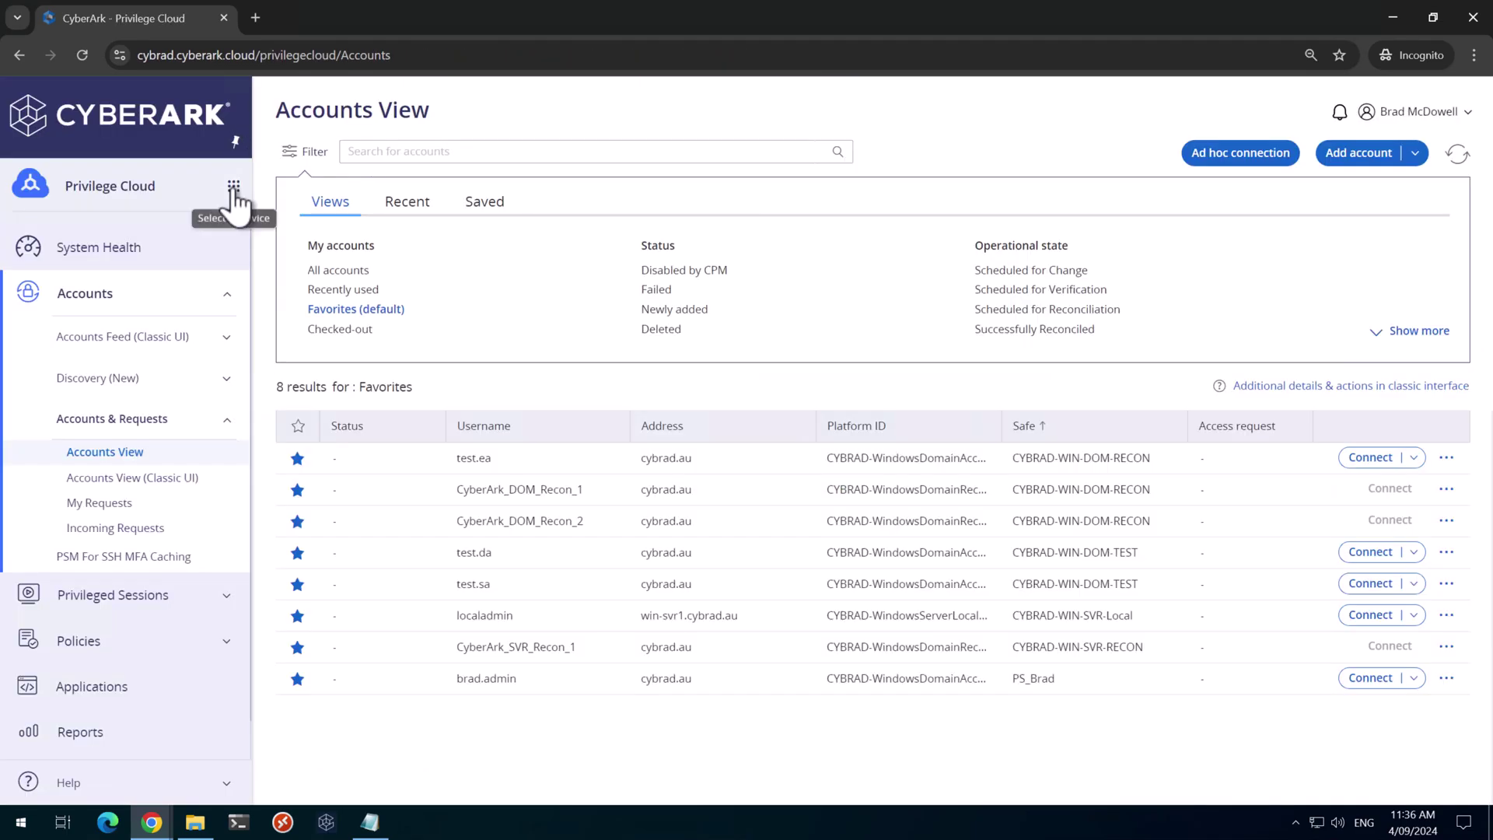
Launch EPM from the User Portal, pass the OATH OTP step-up challenge, and dismiss the separate-roles notice
left_click(233, 189)
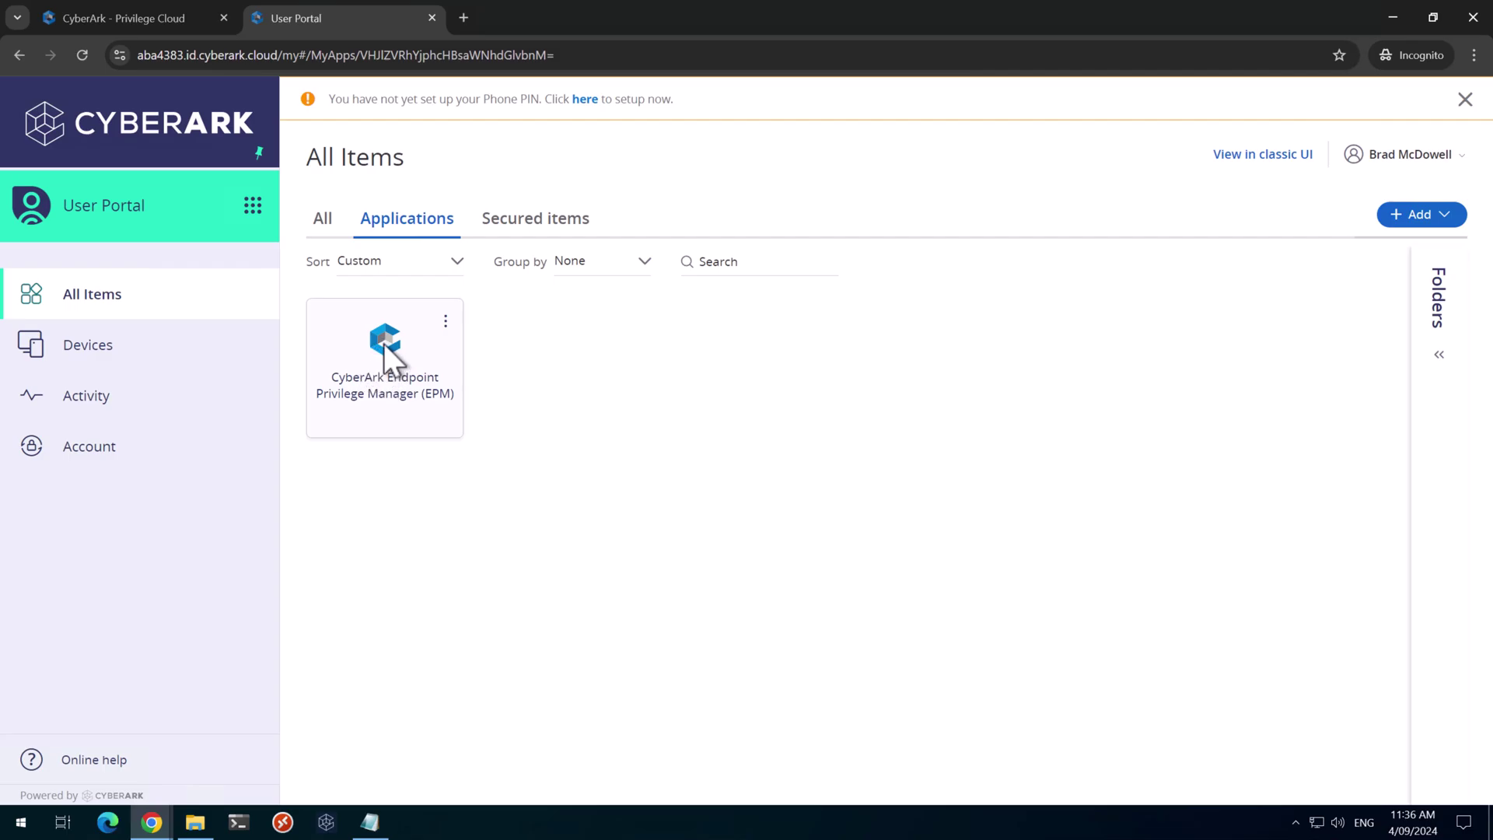
left_click(382, 348)
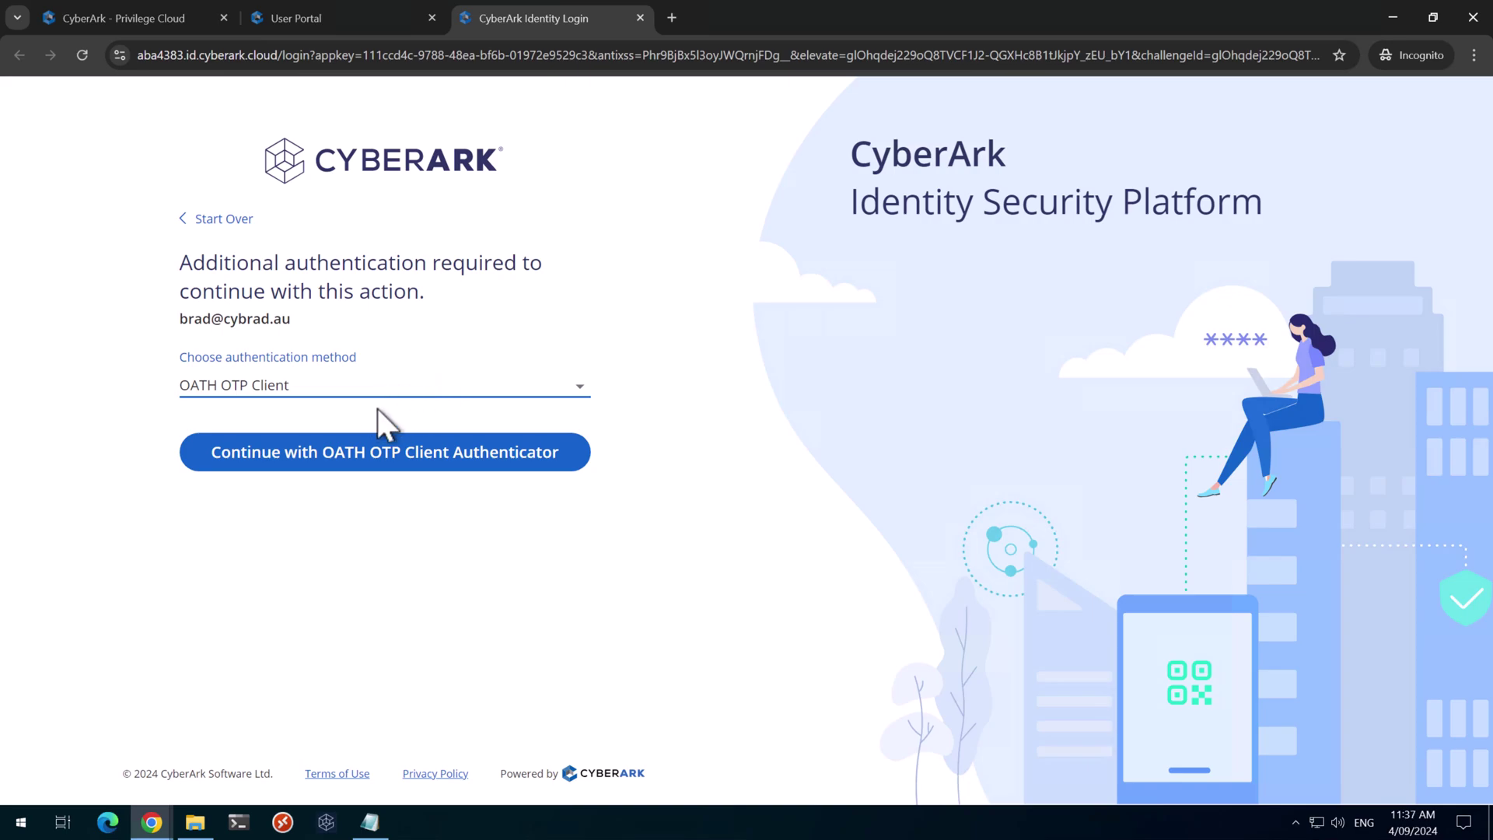
left_click(372, 451)
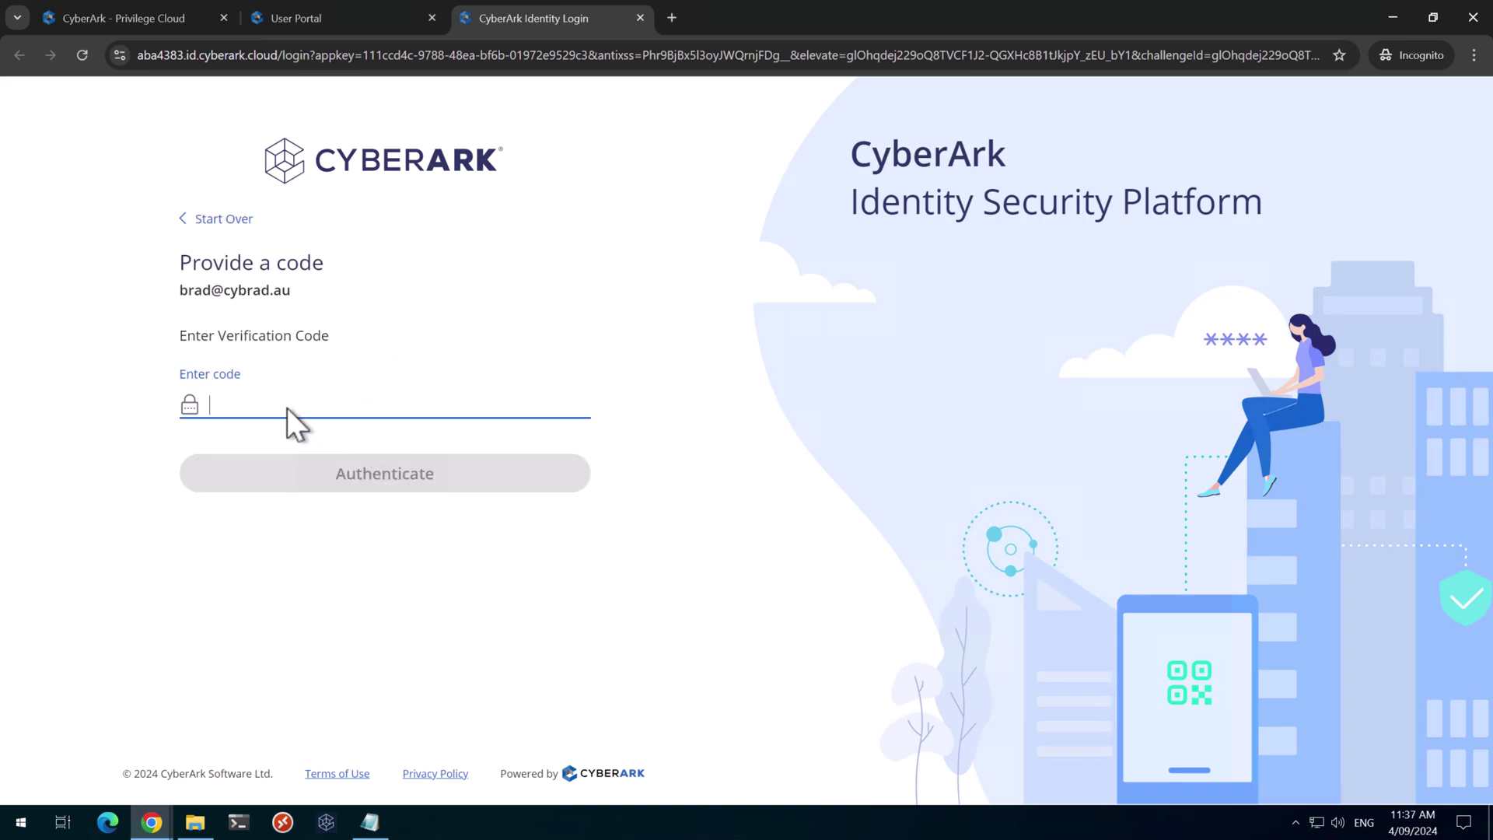
type("••••••")
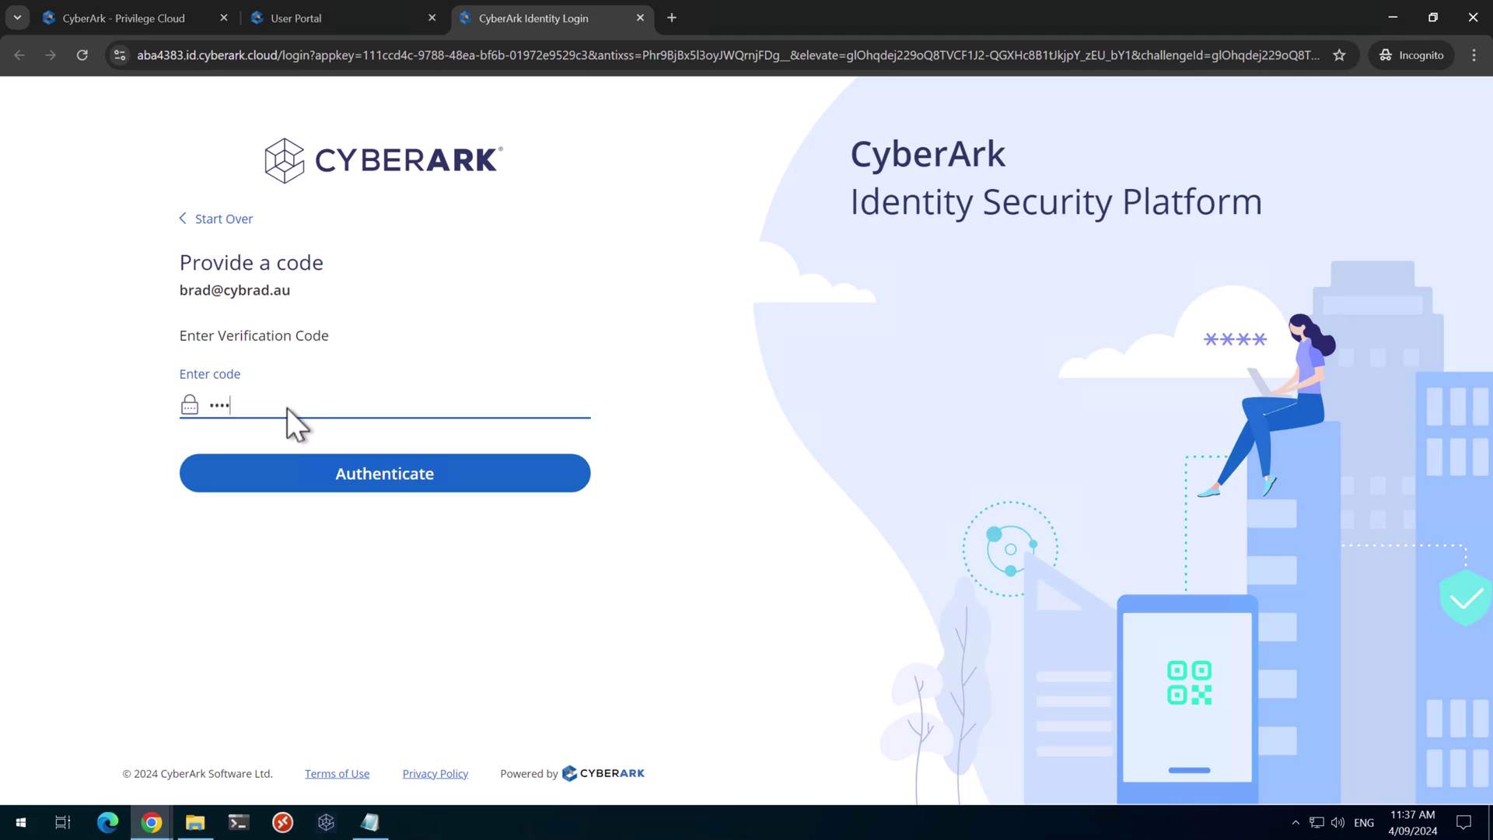
key("Return")
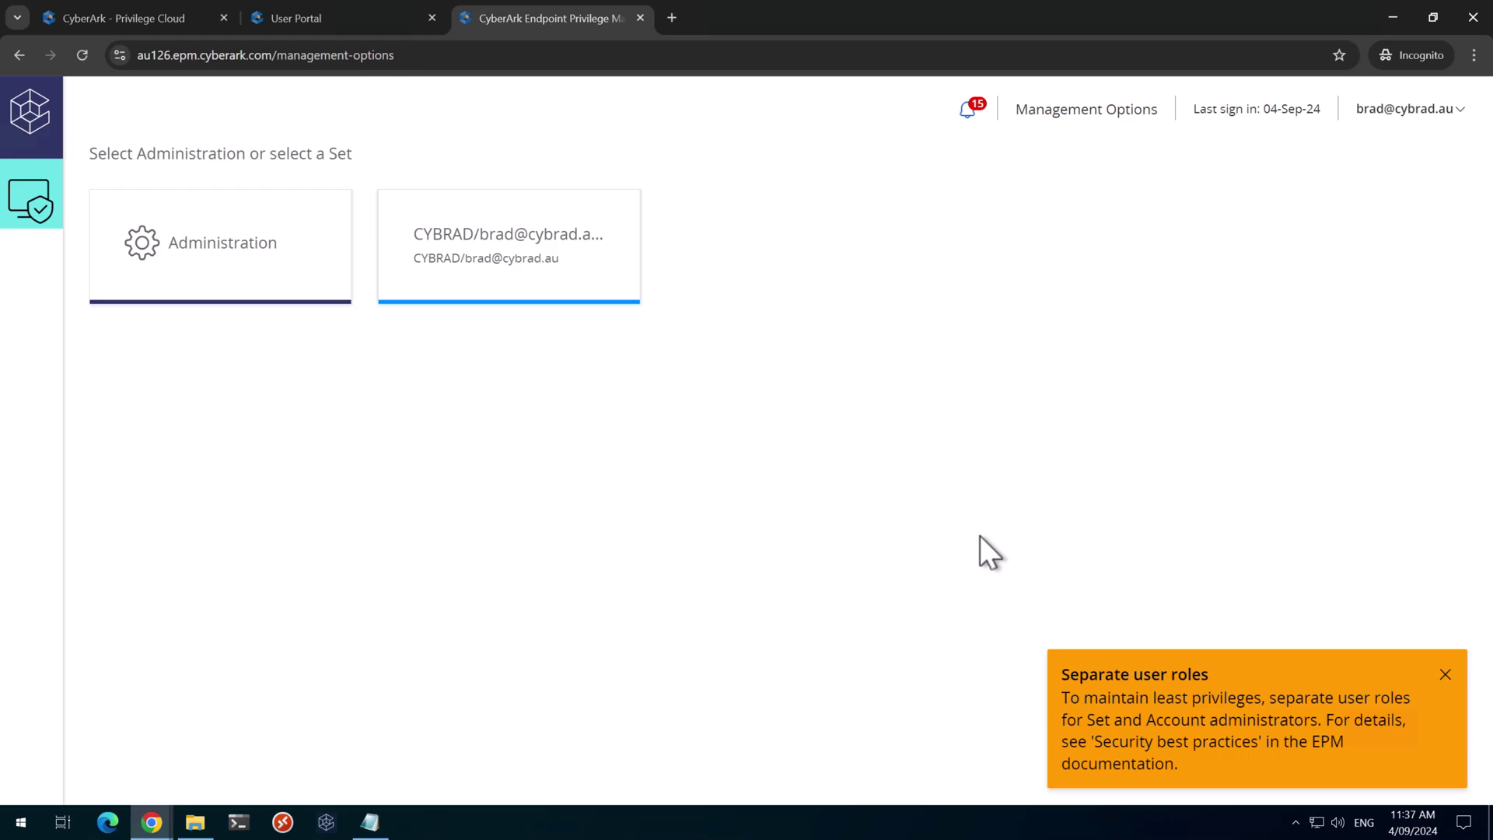
left_click(1445, 674)
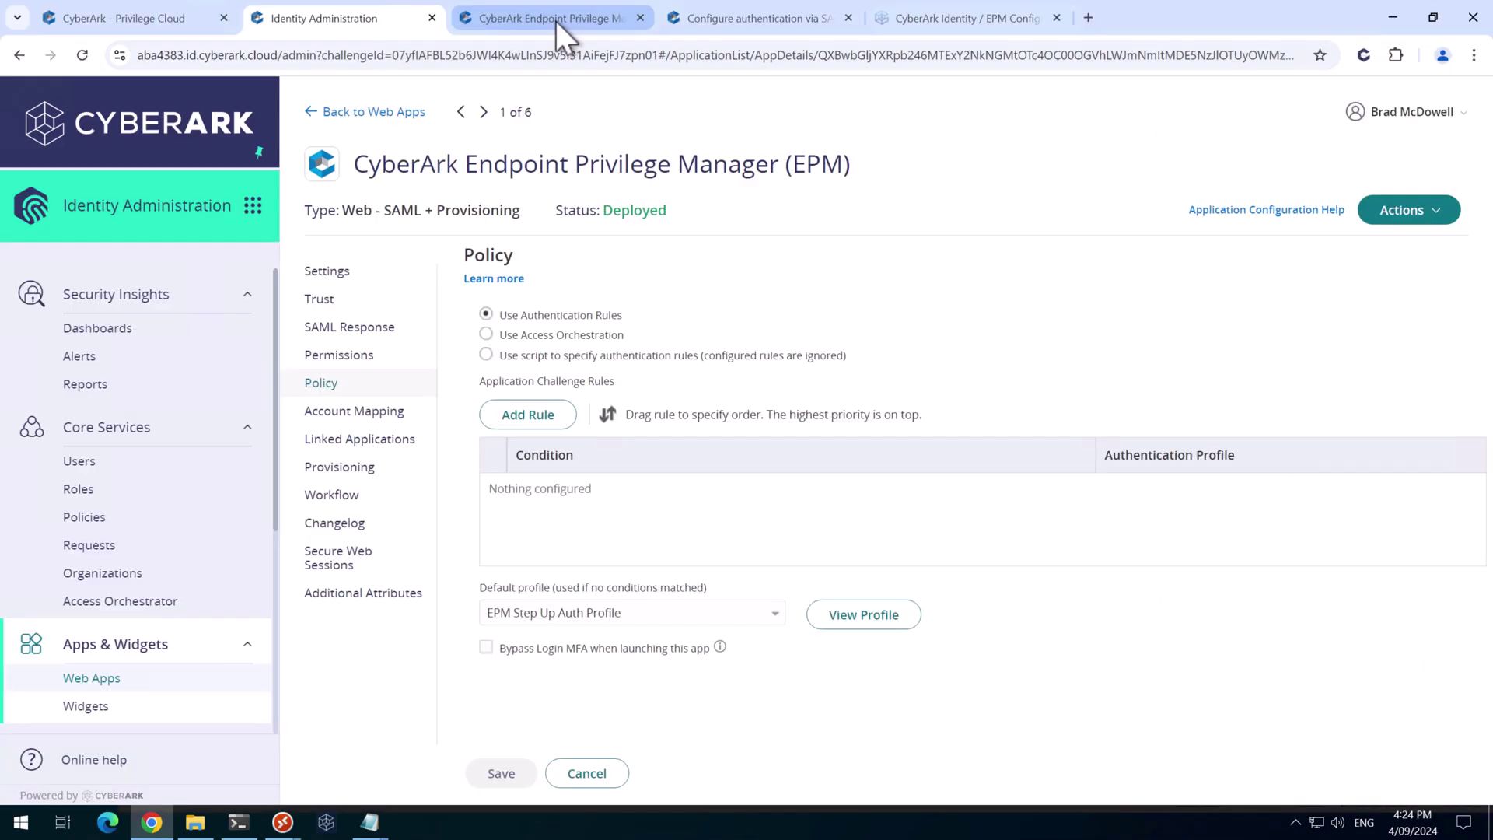
left_click(555, 19)
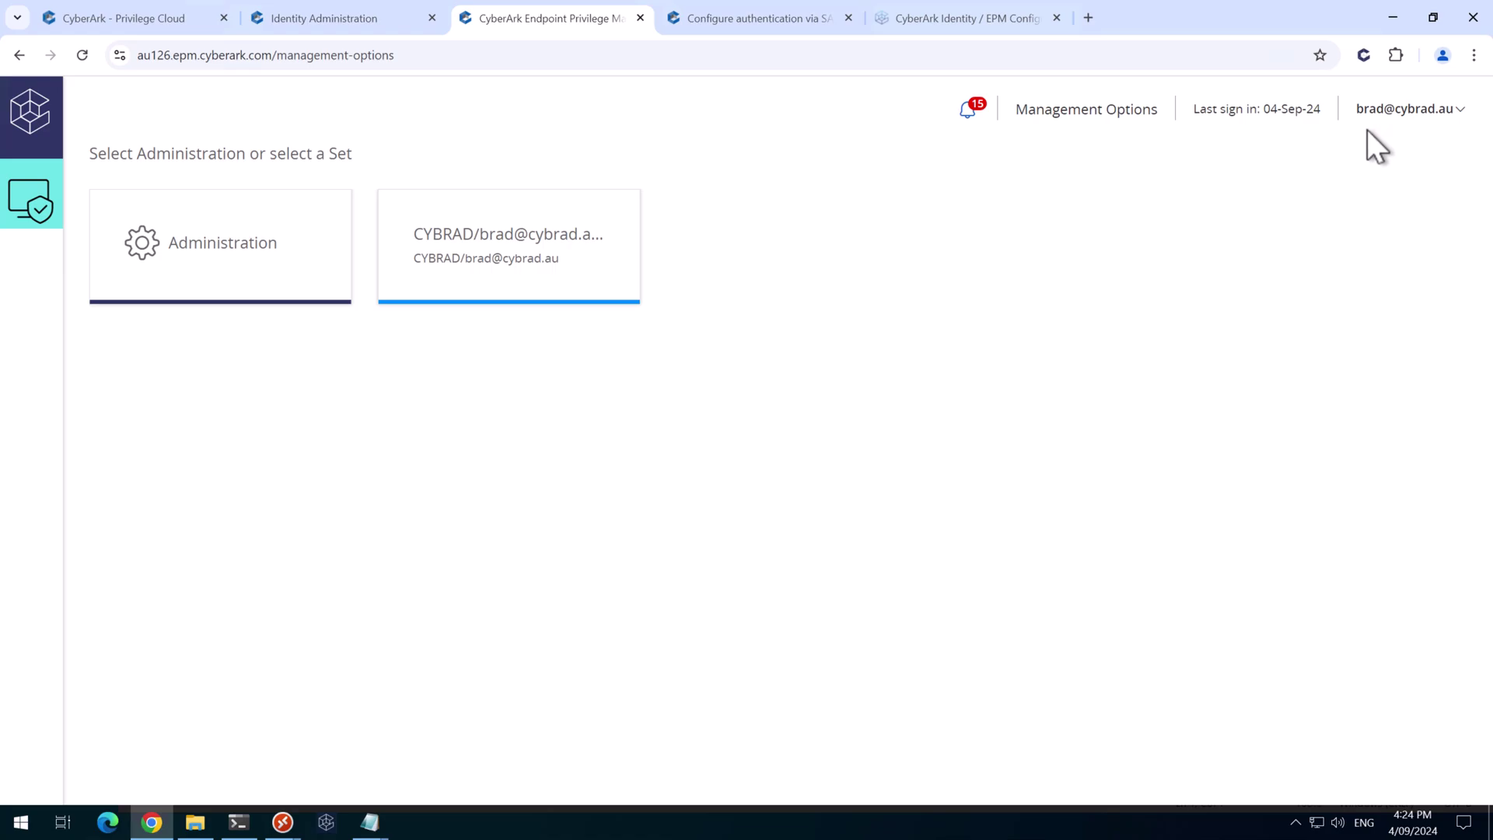
Add the new user account as a second member of the EPM Administrators role
left_click(343, 17)
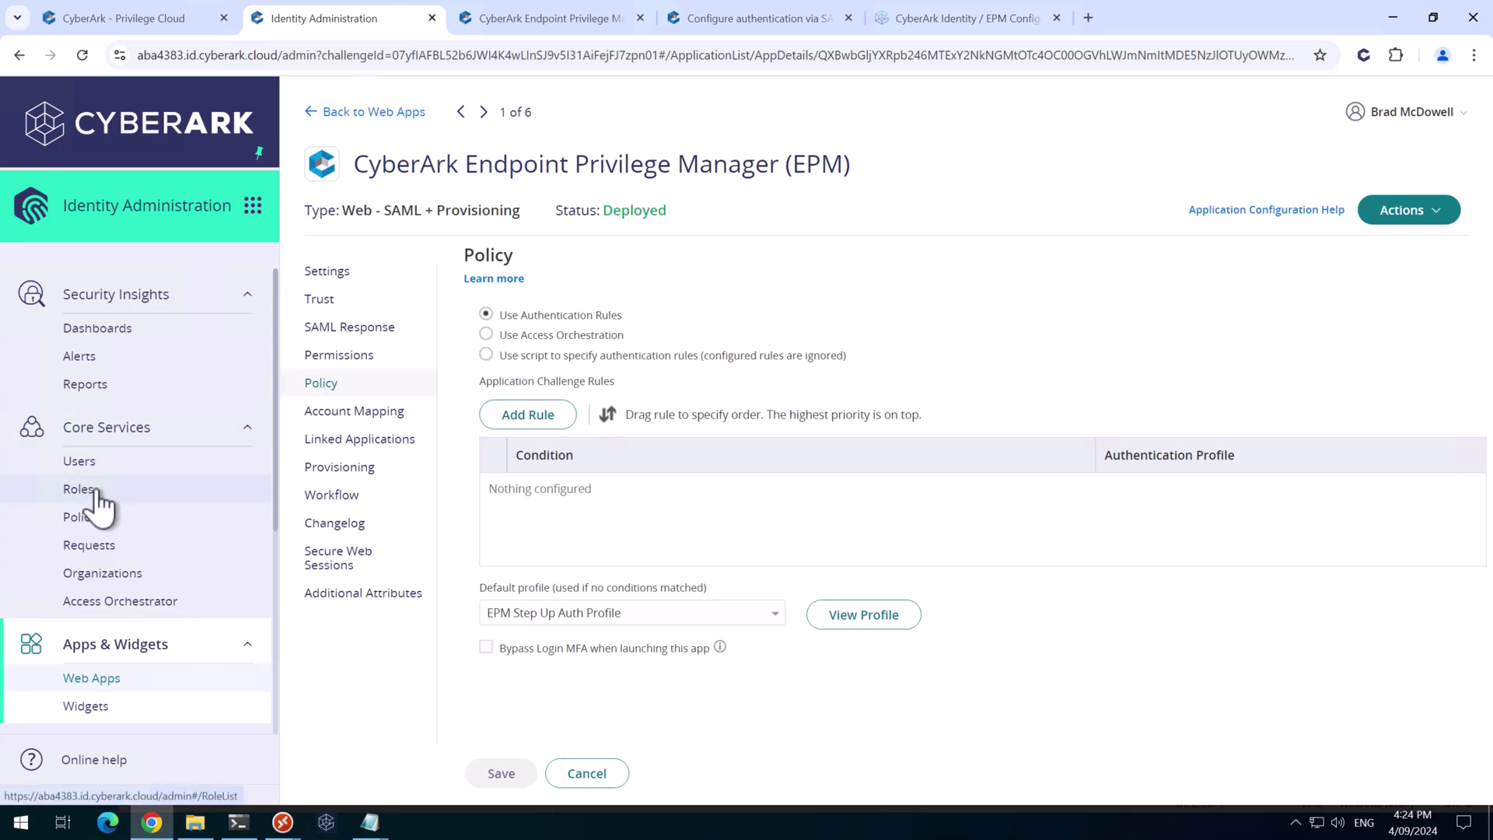
left_click(94, 491)
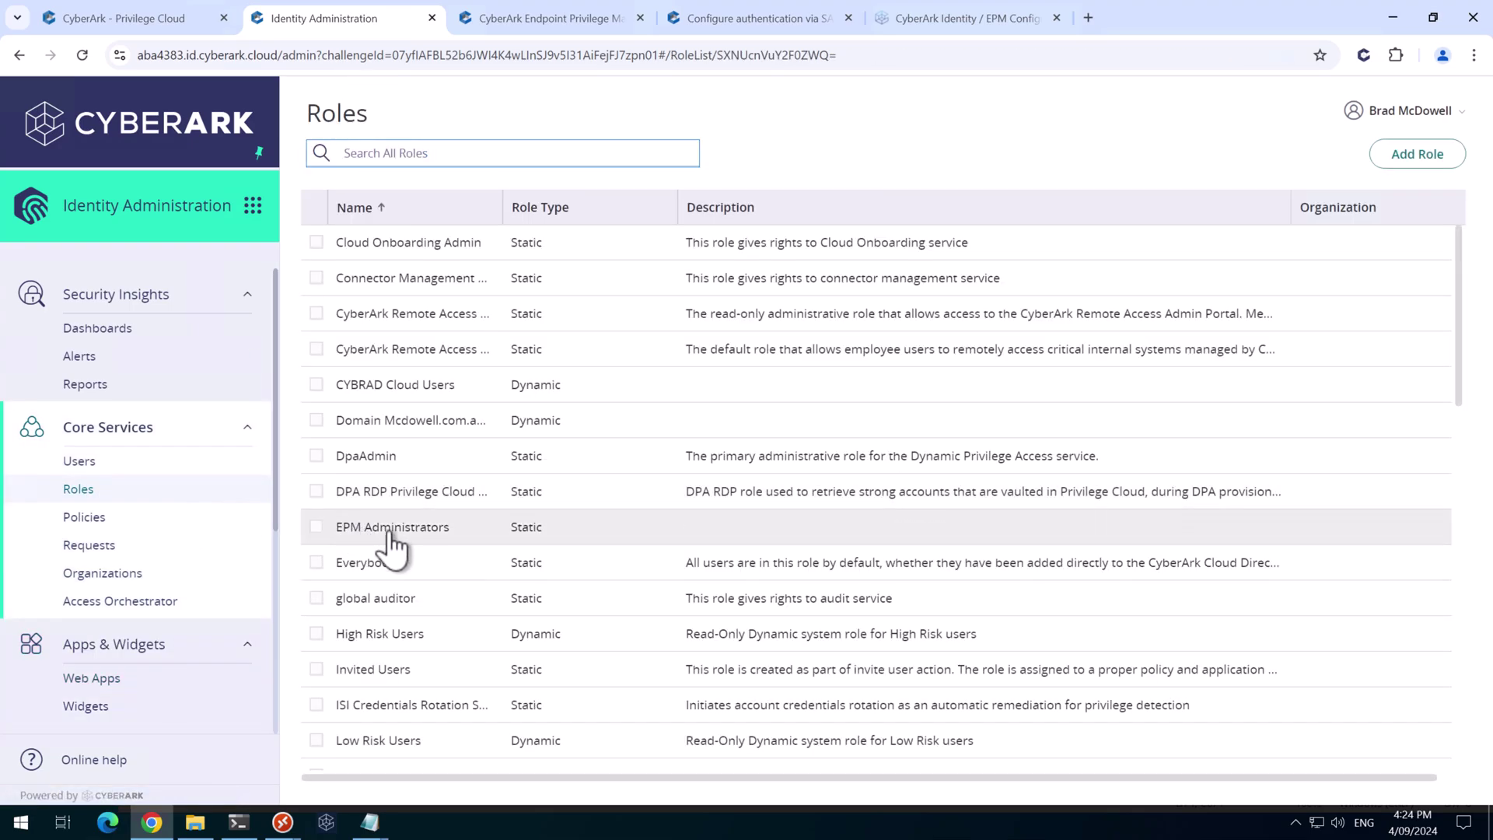
left_click(394, 529)
left_click(336, 302)
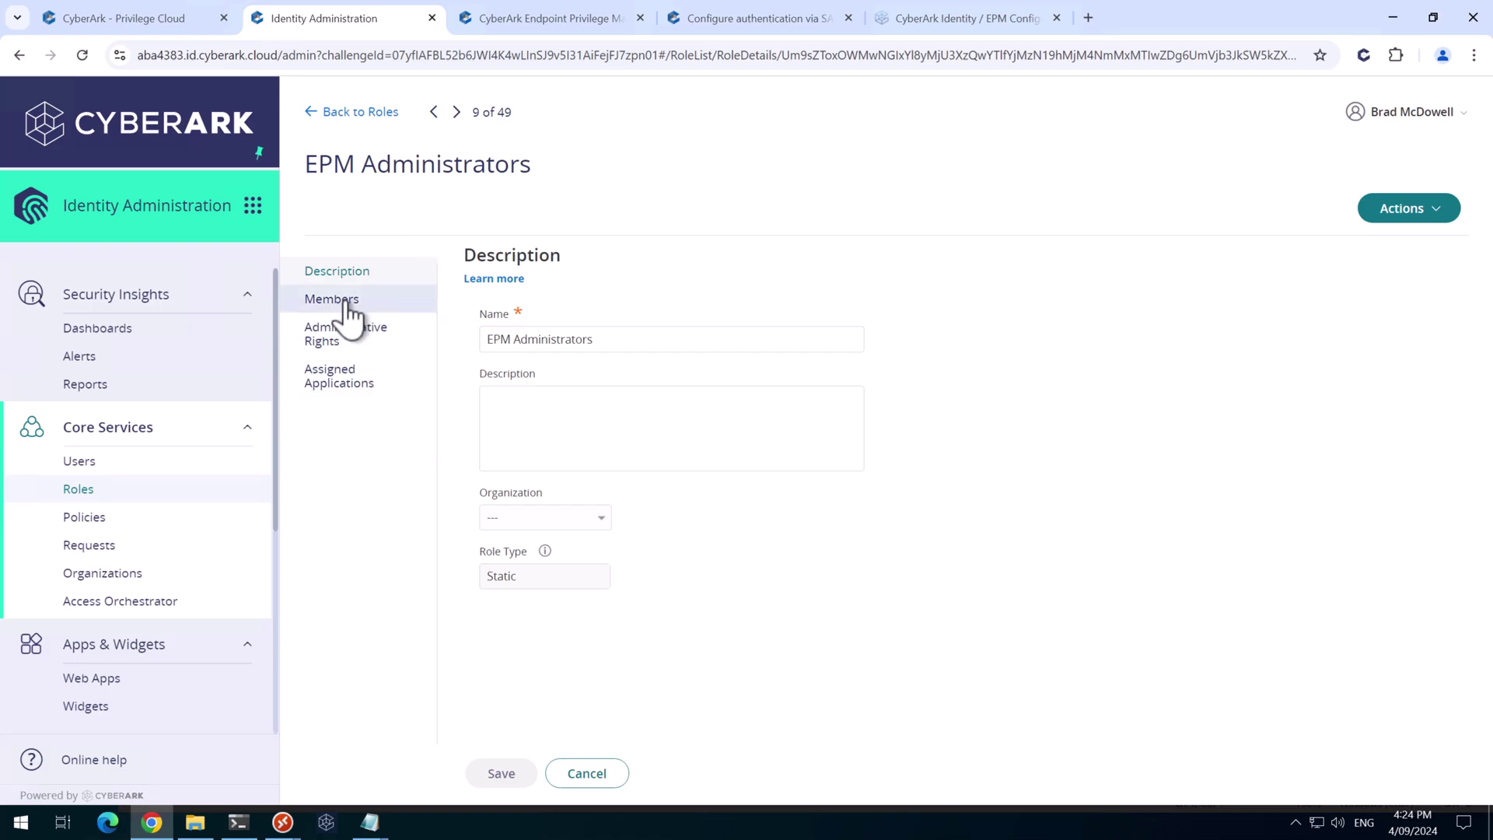
left_click(512, 335)
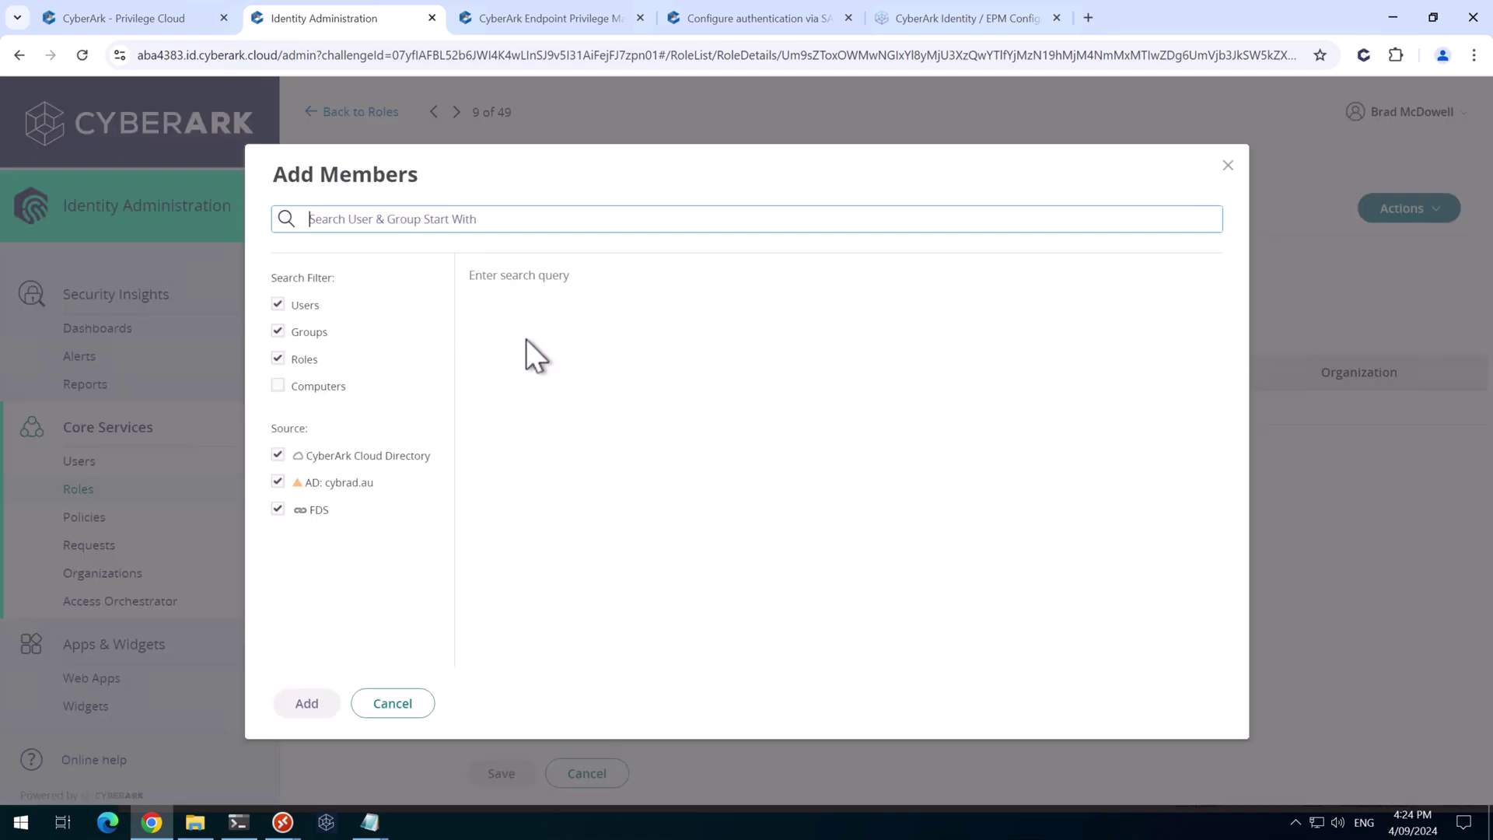
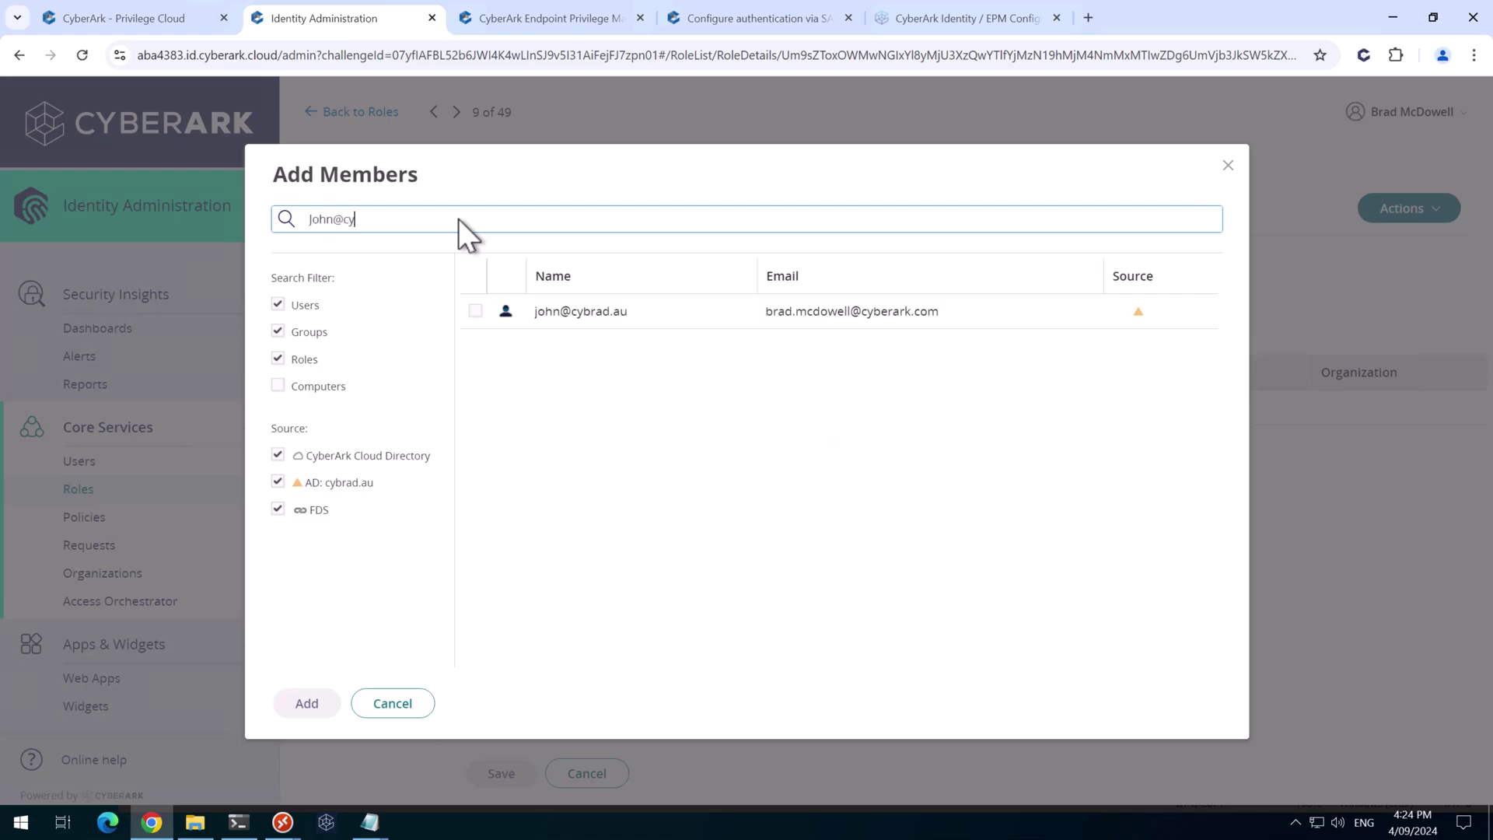
left_click(476, 310)
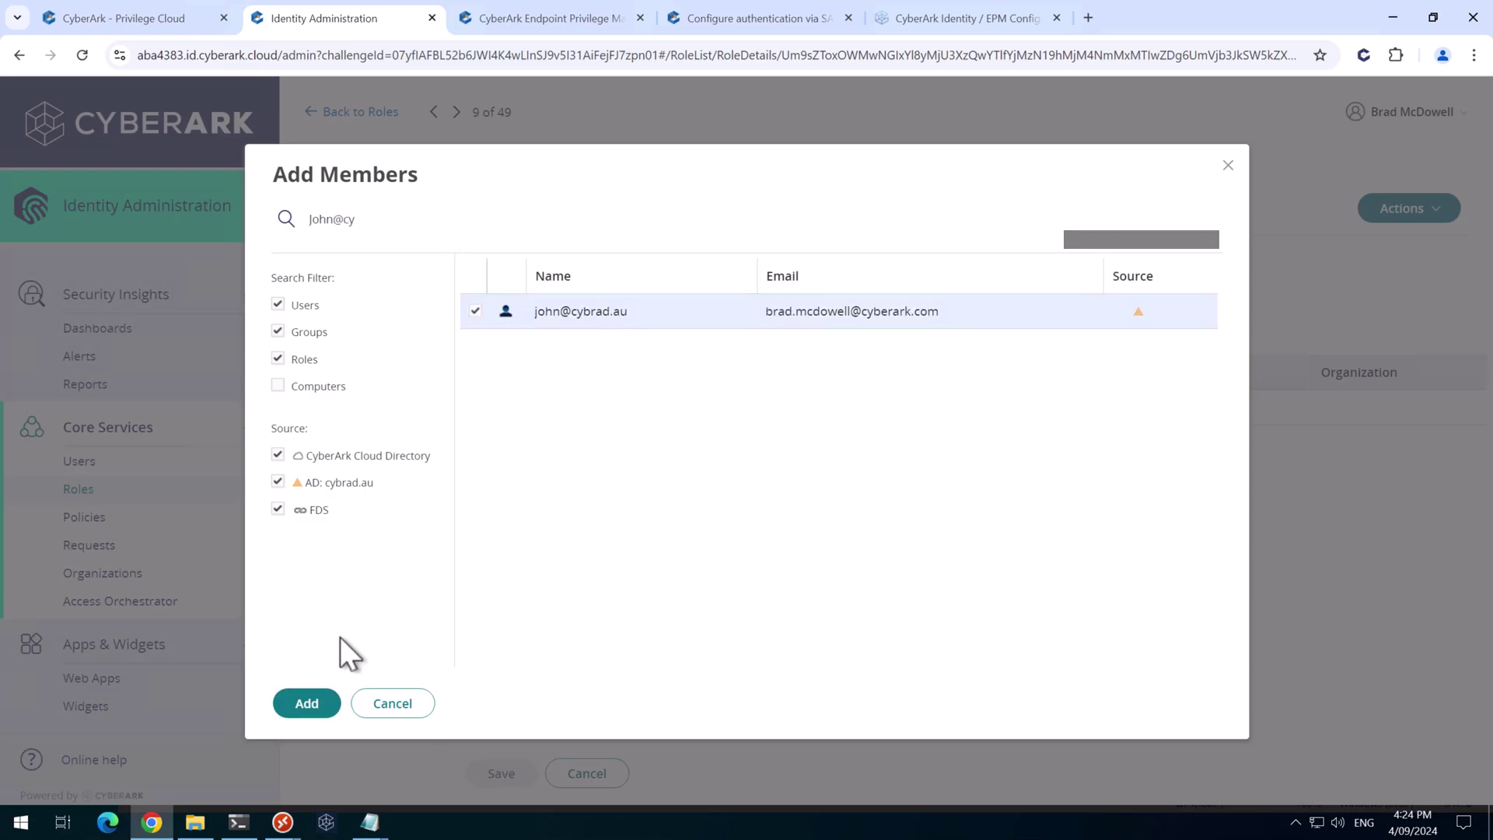
left_click(304, 705)
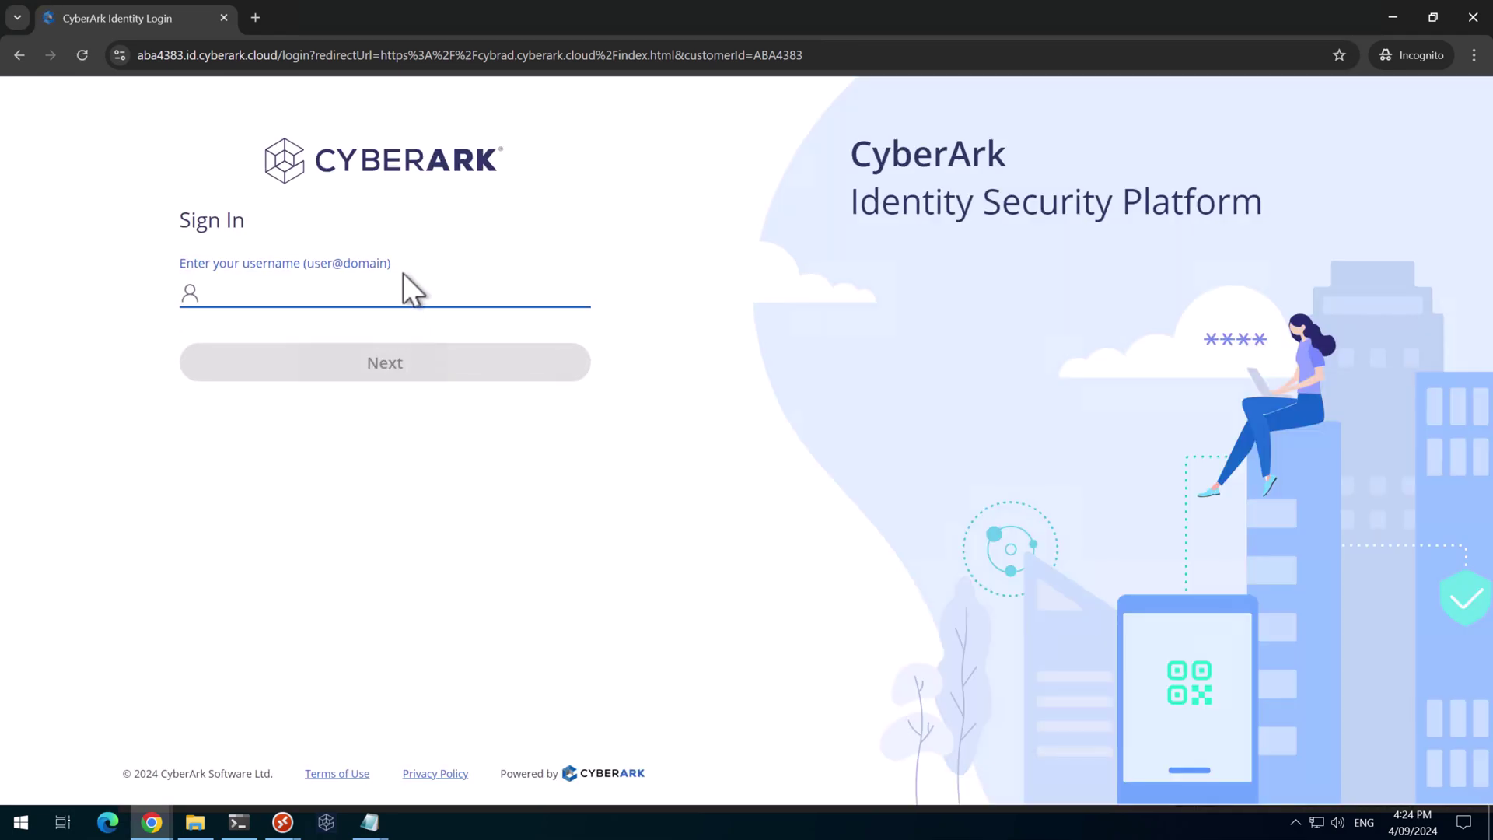
Sign in as the new user with the account password and verification code
left_click(357, 360)
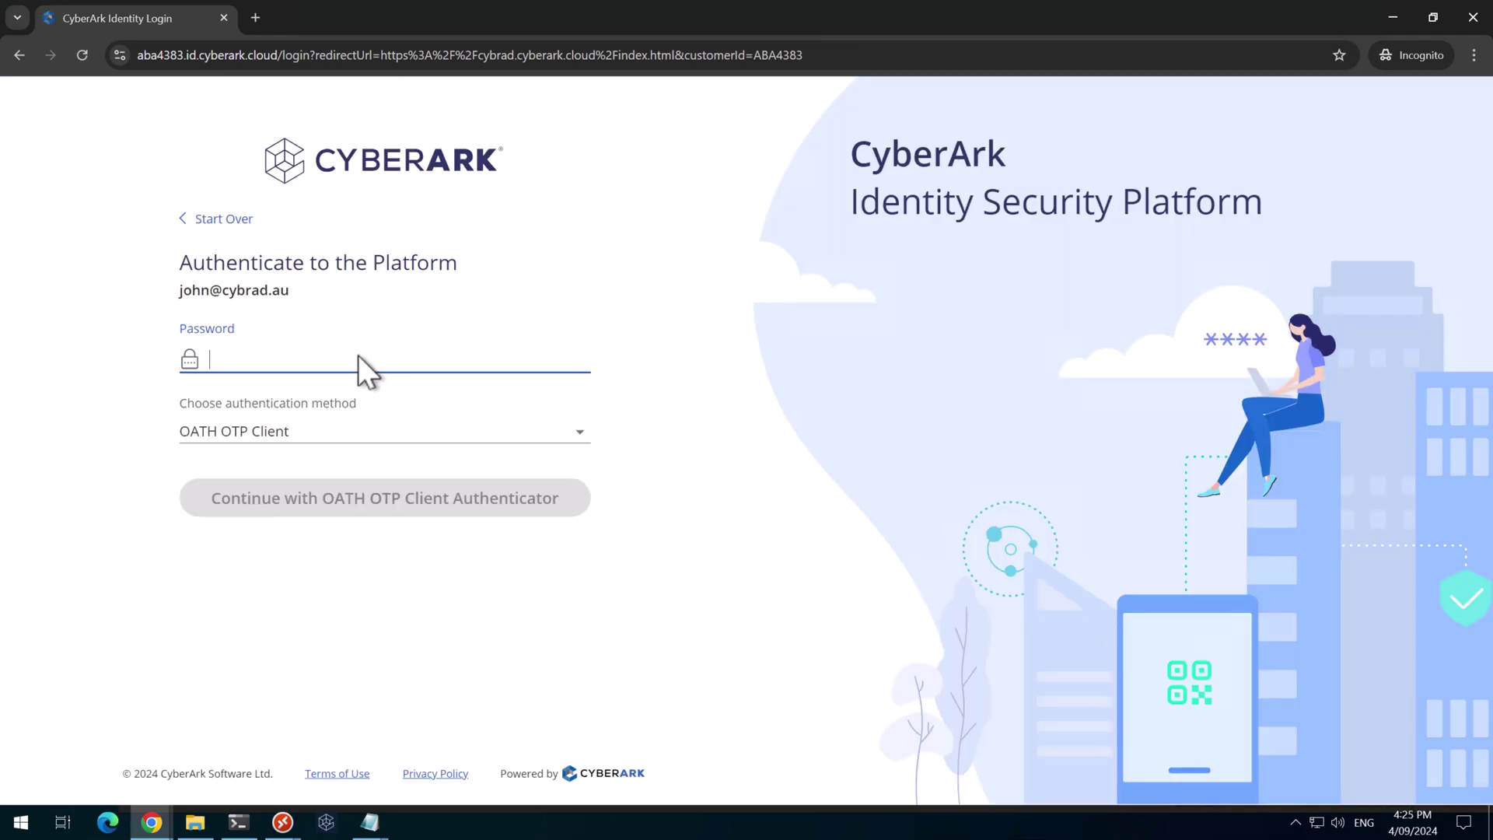
key("ctrl+v")
key("Return")
key("ctrl+v")
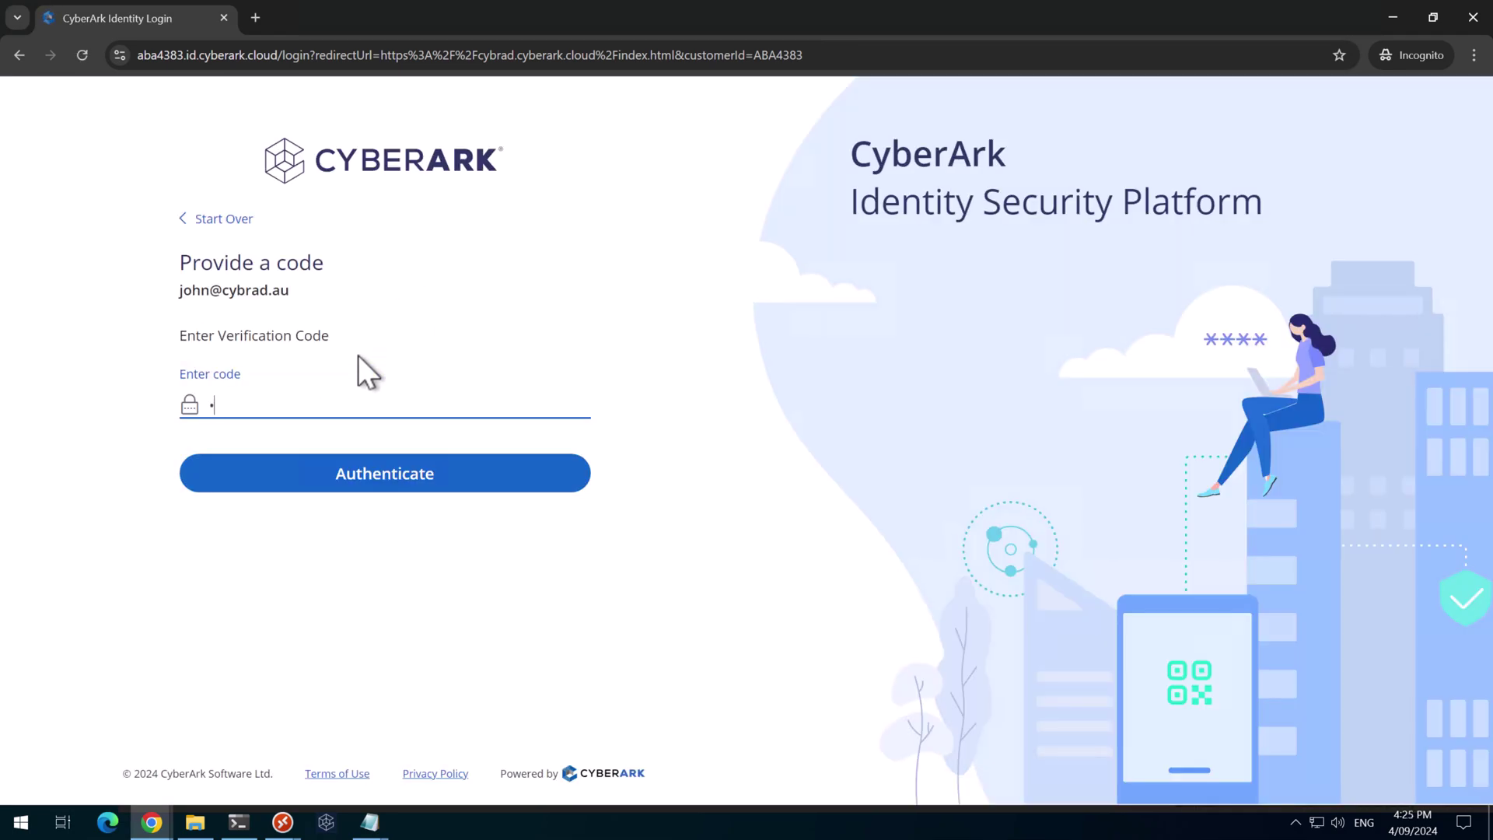
key("Return")
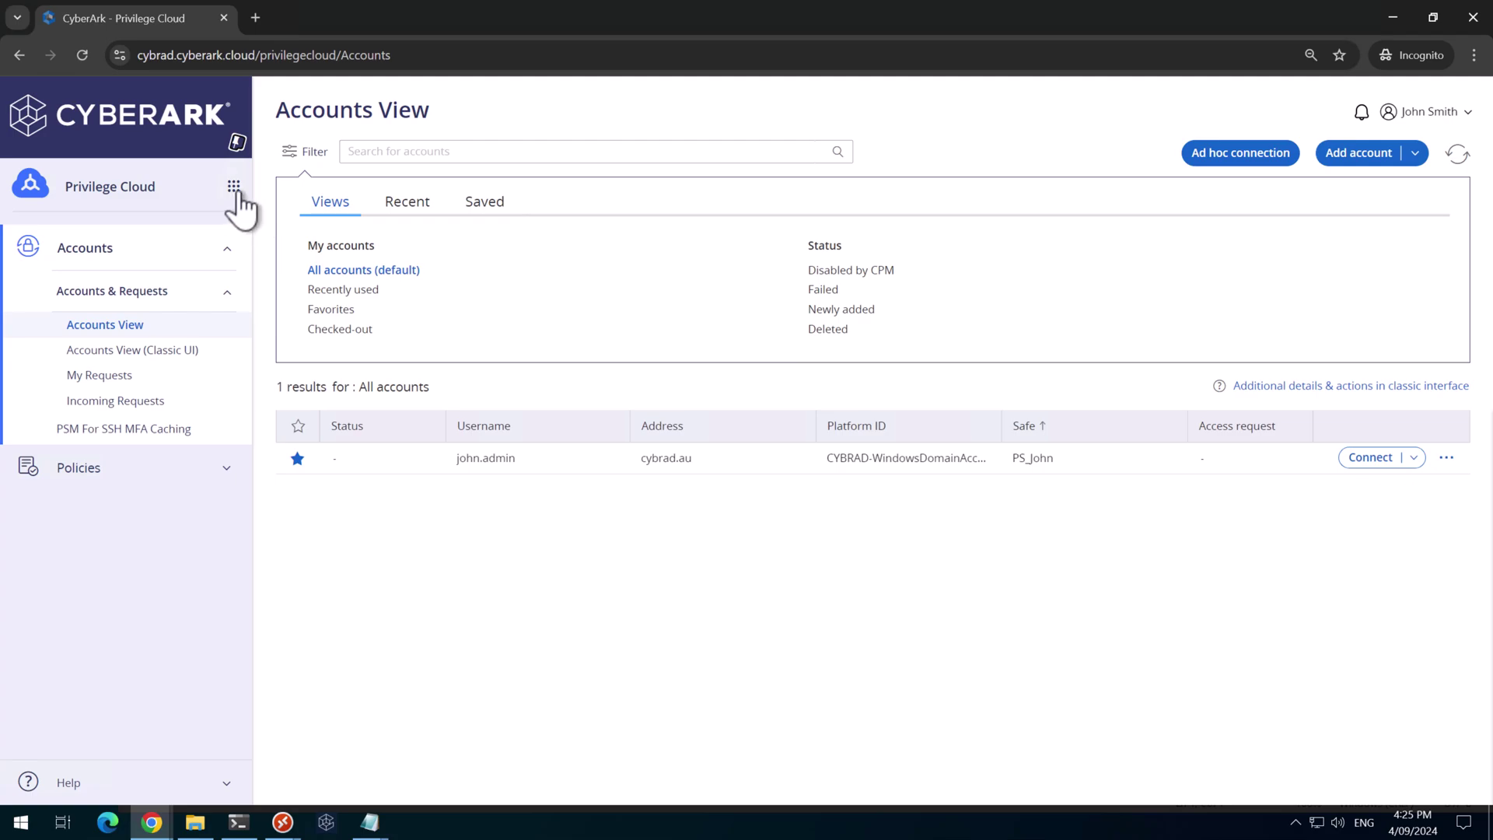
Launch EPM from the User Portal, passing OATH OTP step-up, which lands on a 404 page
left_click(233, 187)
left_click(307, 177)
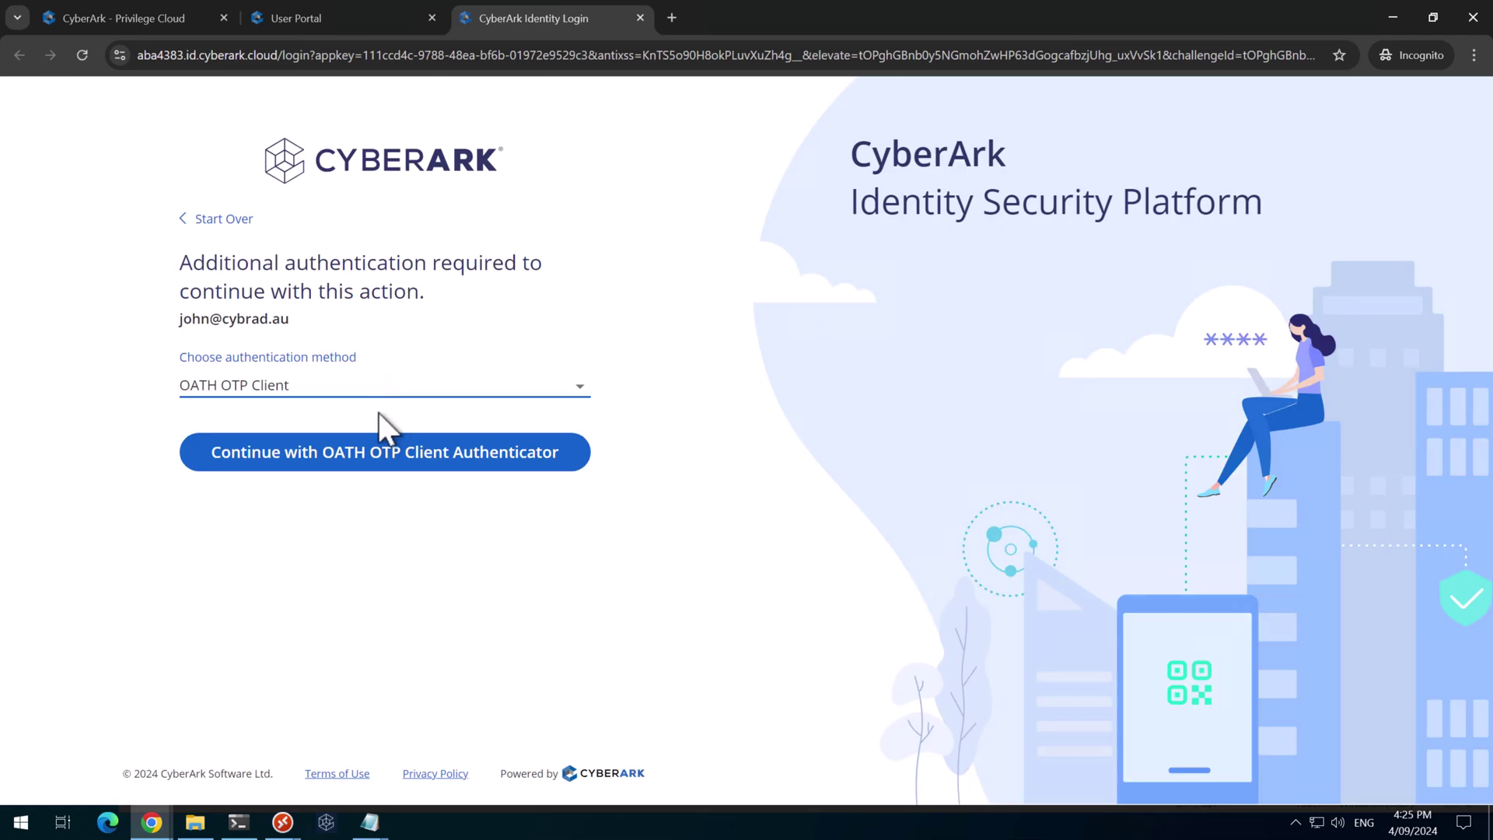
left_click(376, 459)
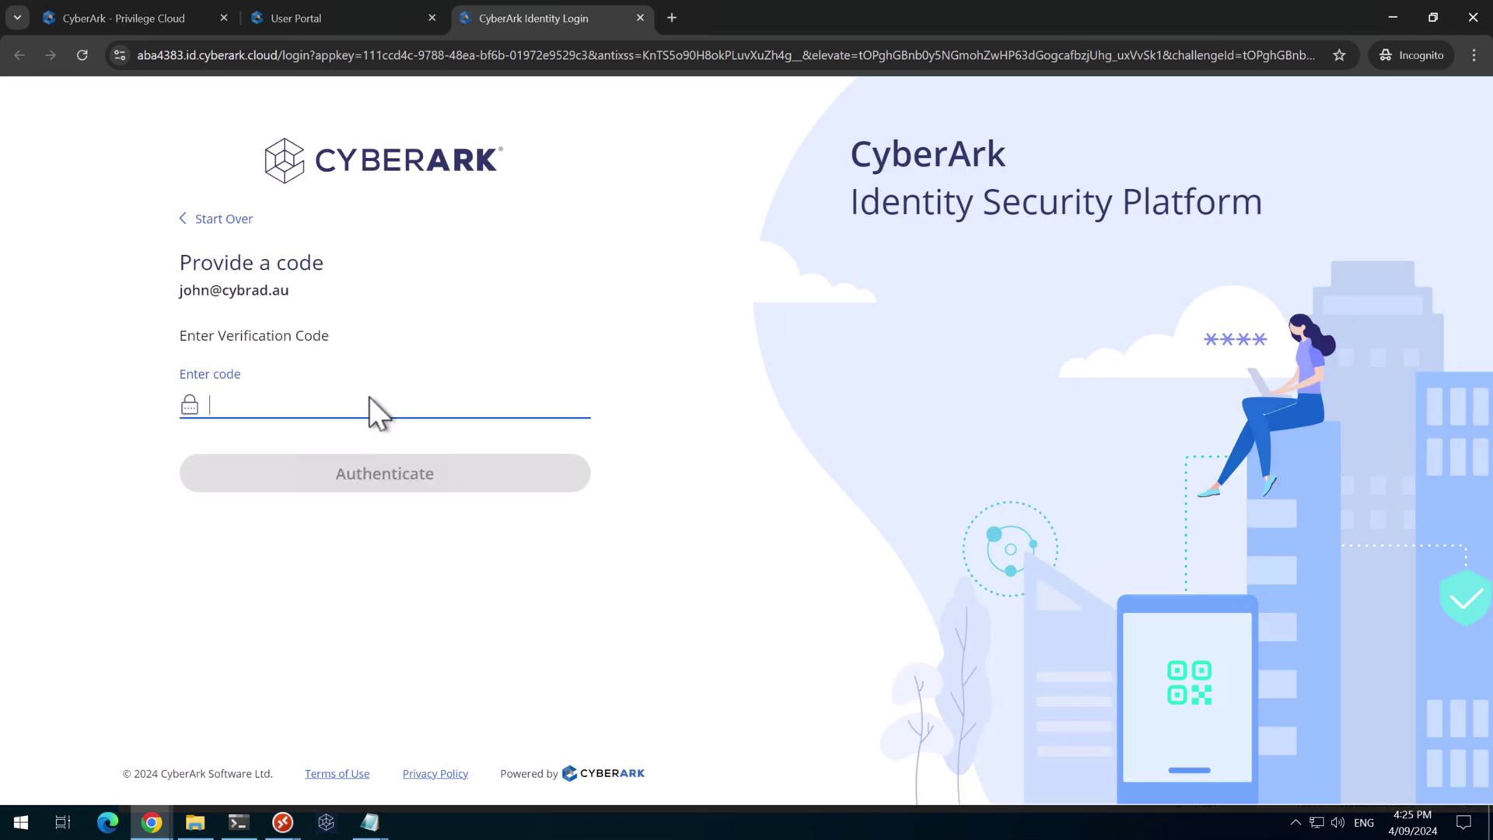
type("•••")
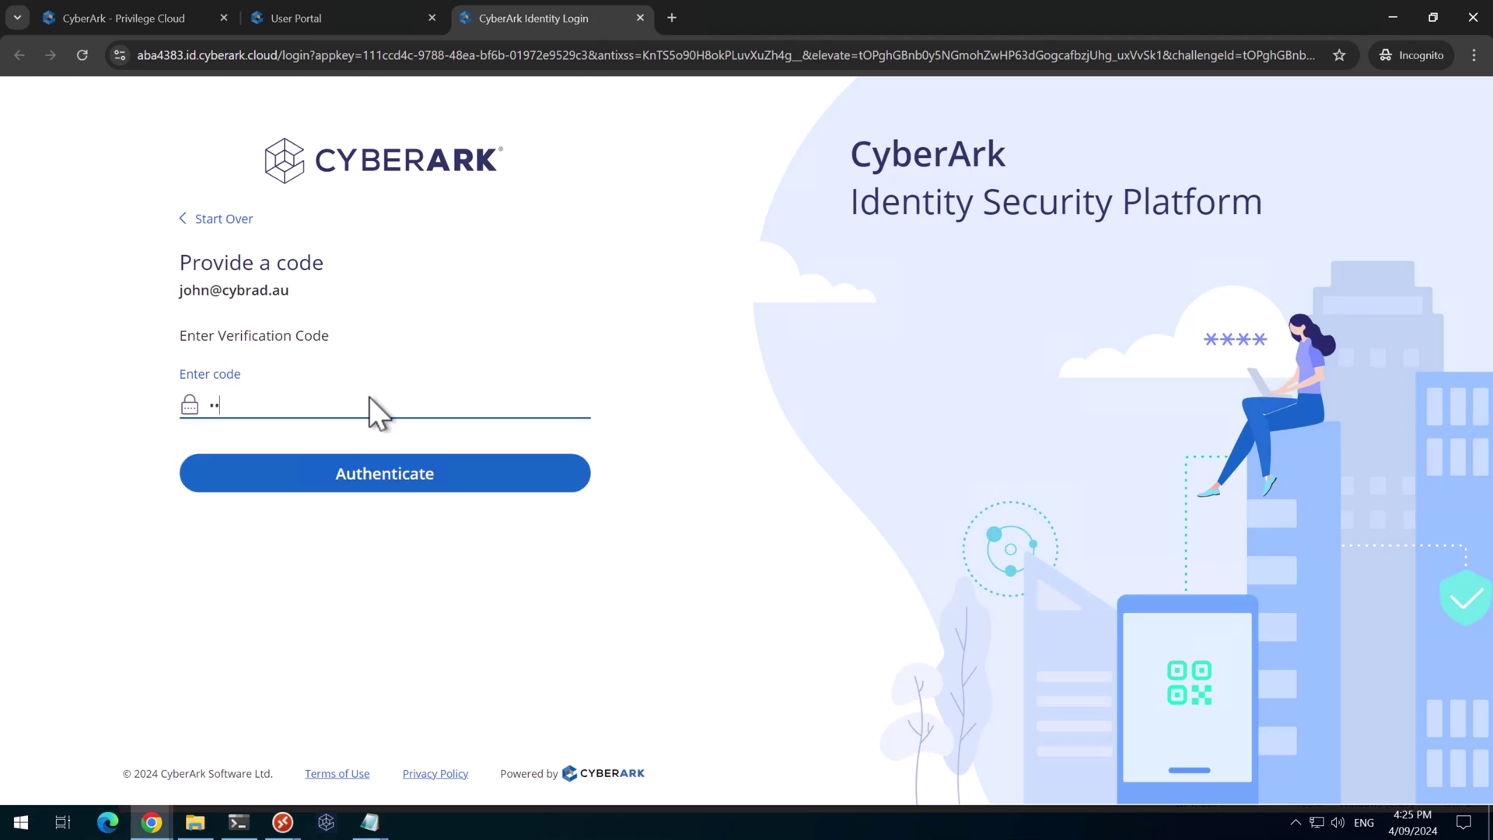
type("•••")
key("Return")
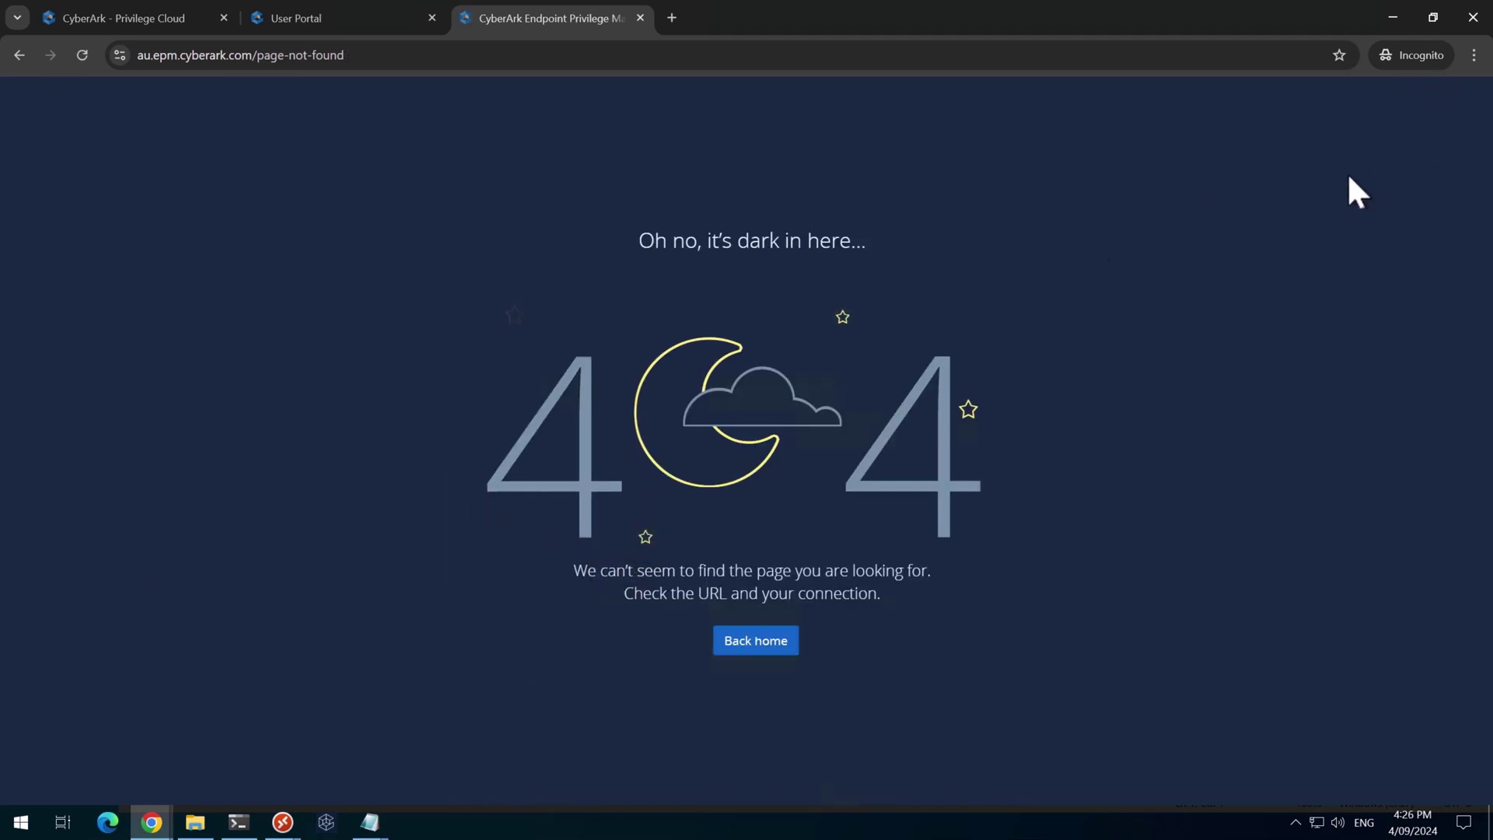
Close the incognito window and open EPM's SAML Integration settings at SAML User Provisioning
left_click(1466, 20)
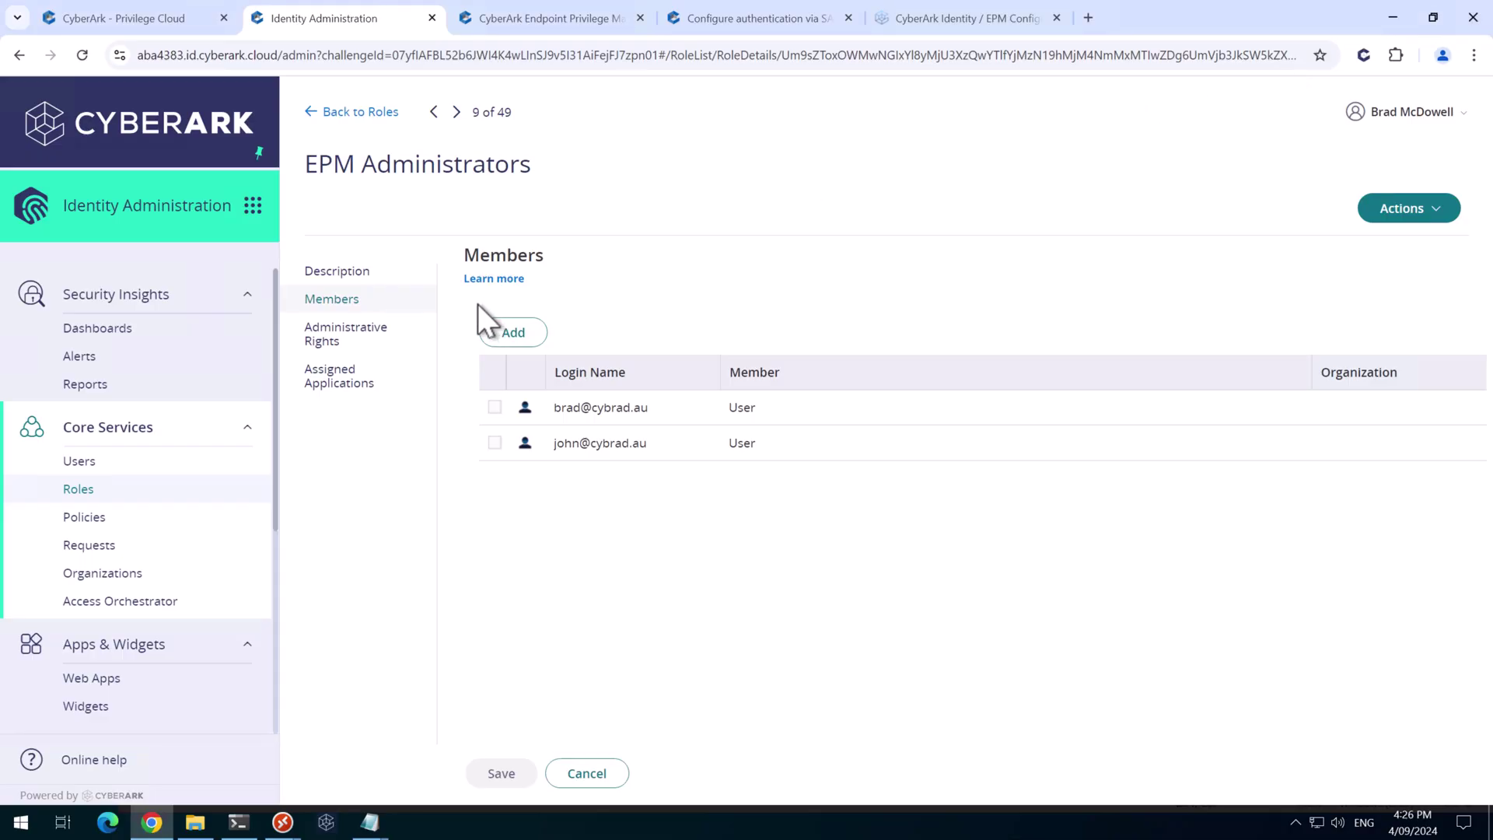
left_click(560, 22)
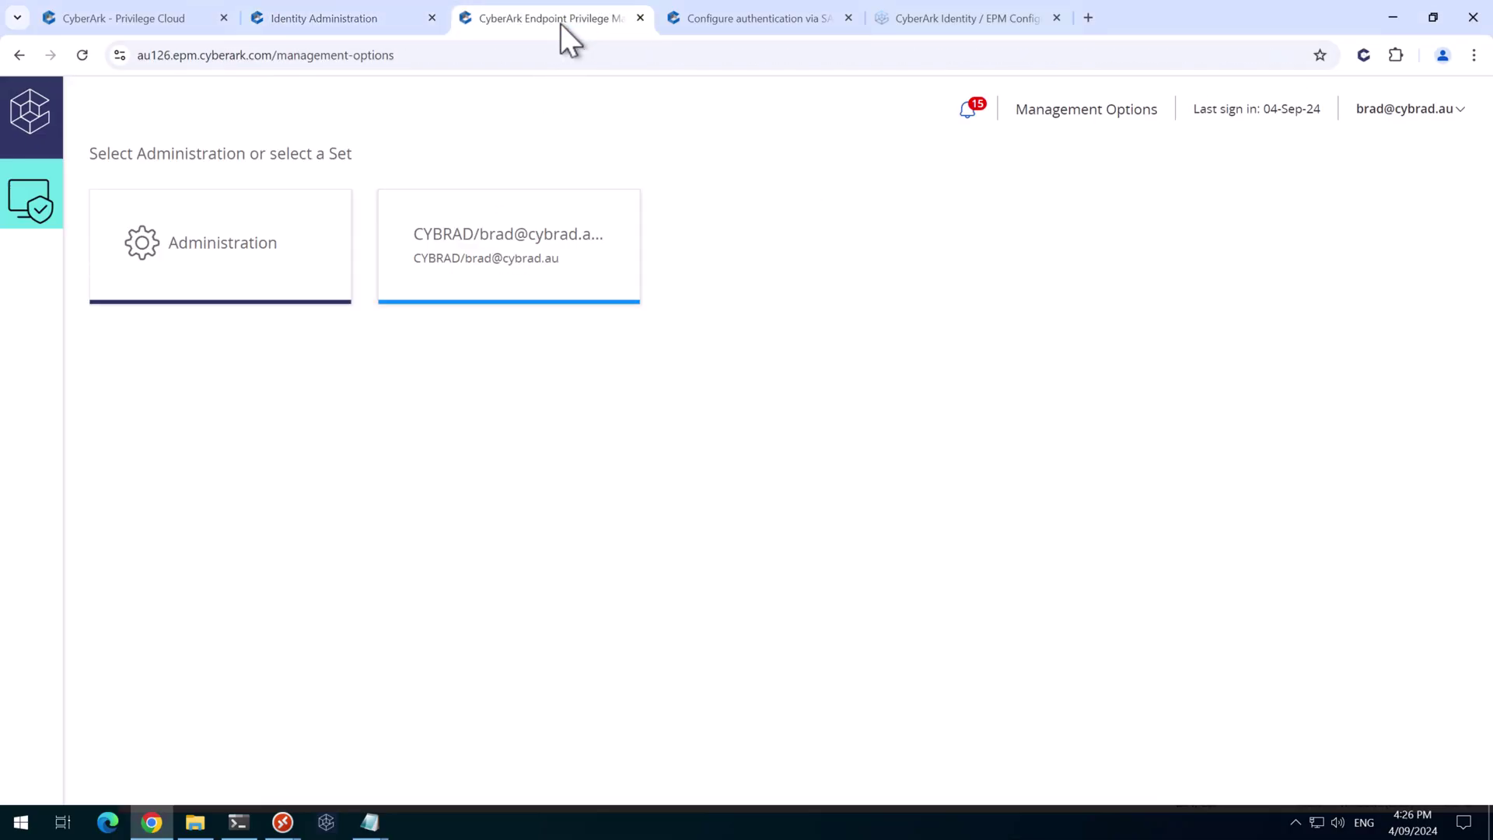
left_click(243, 258)
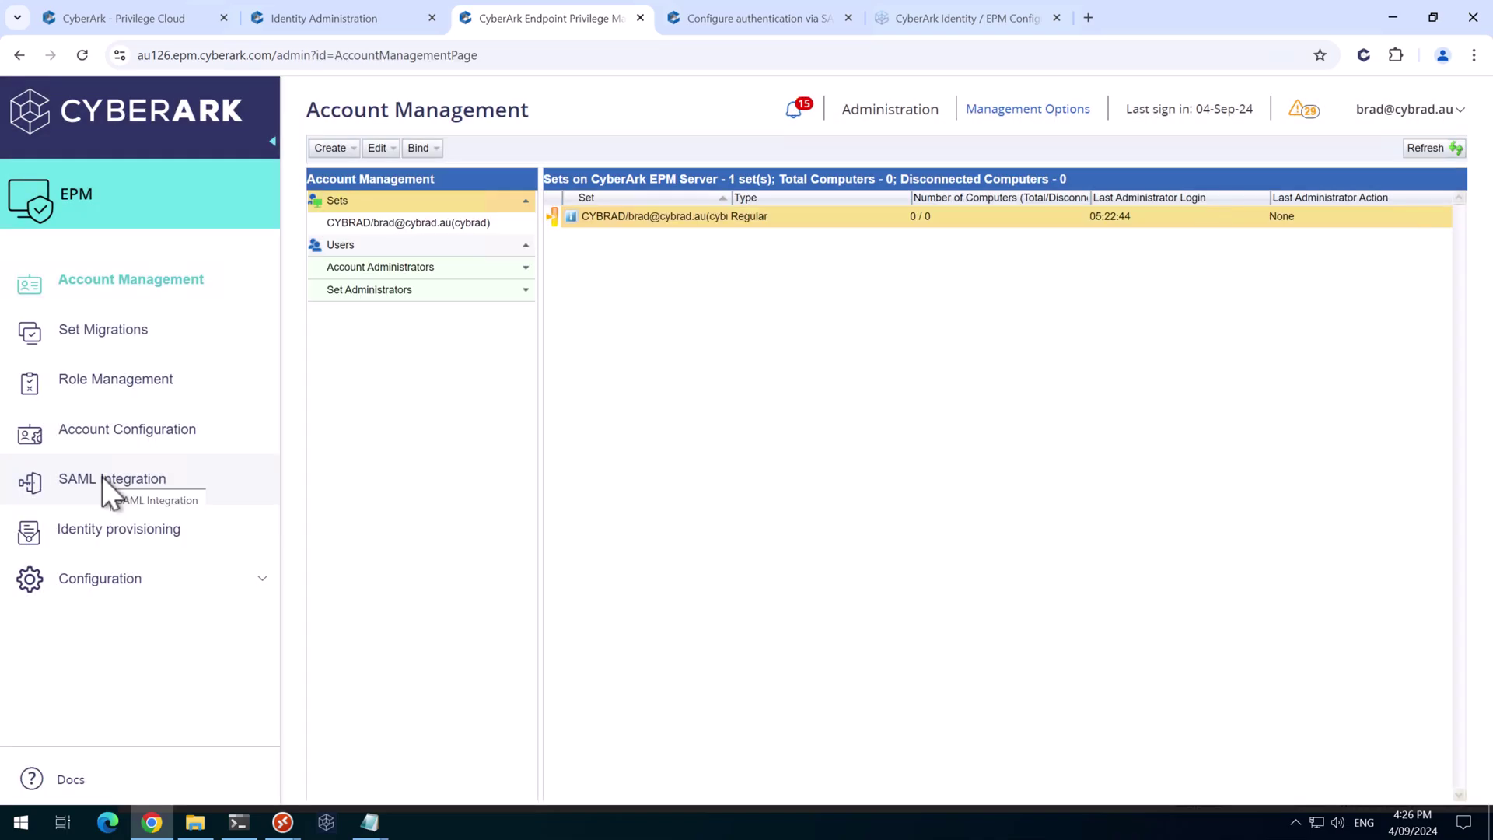
left_click(101, 480)
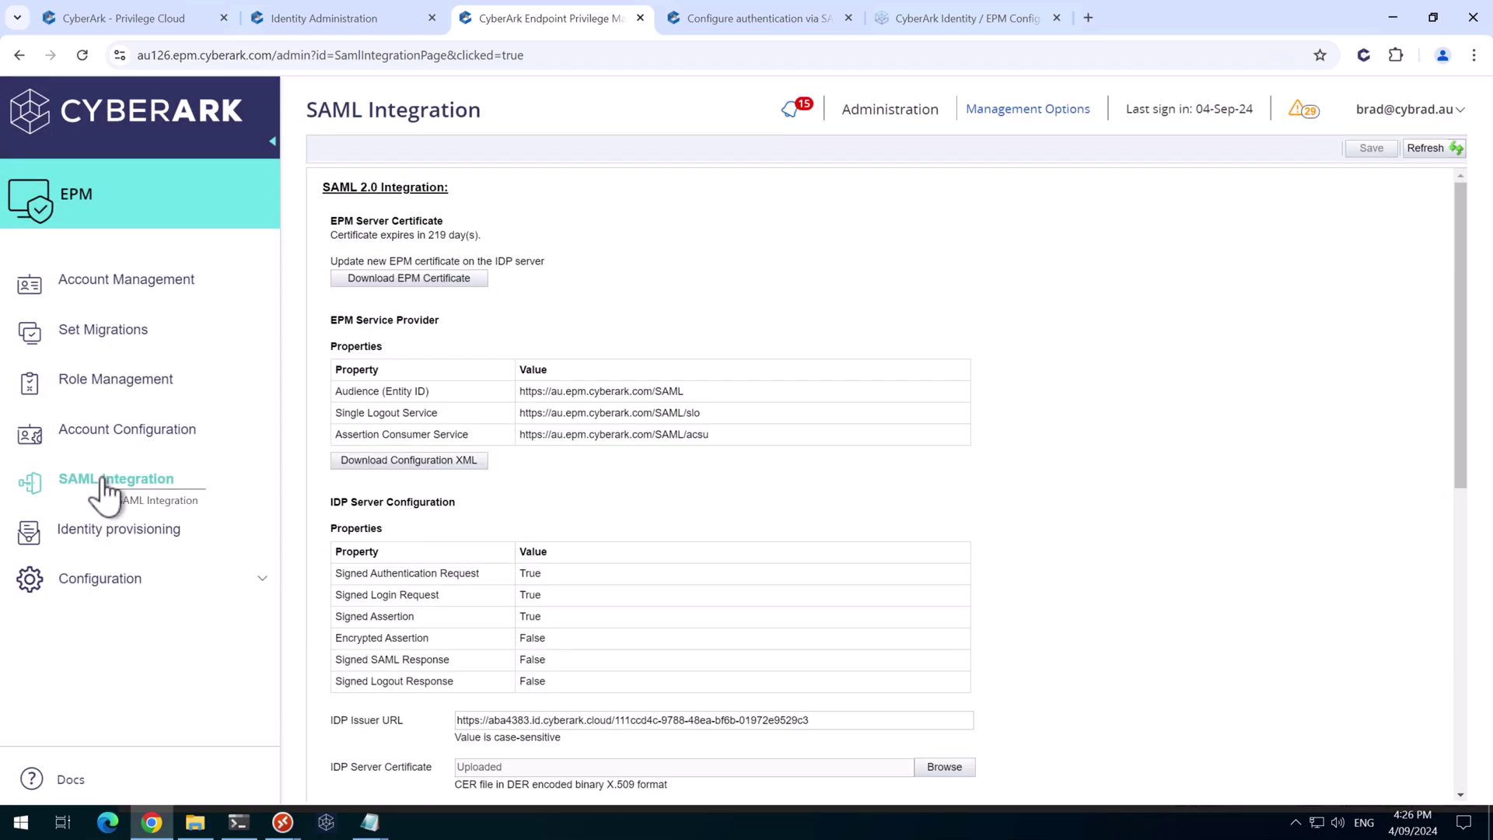
scroll(510, 591, "down", 8)
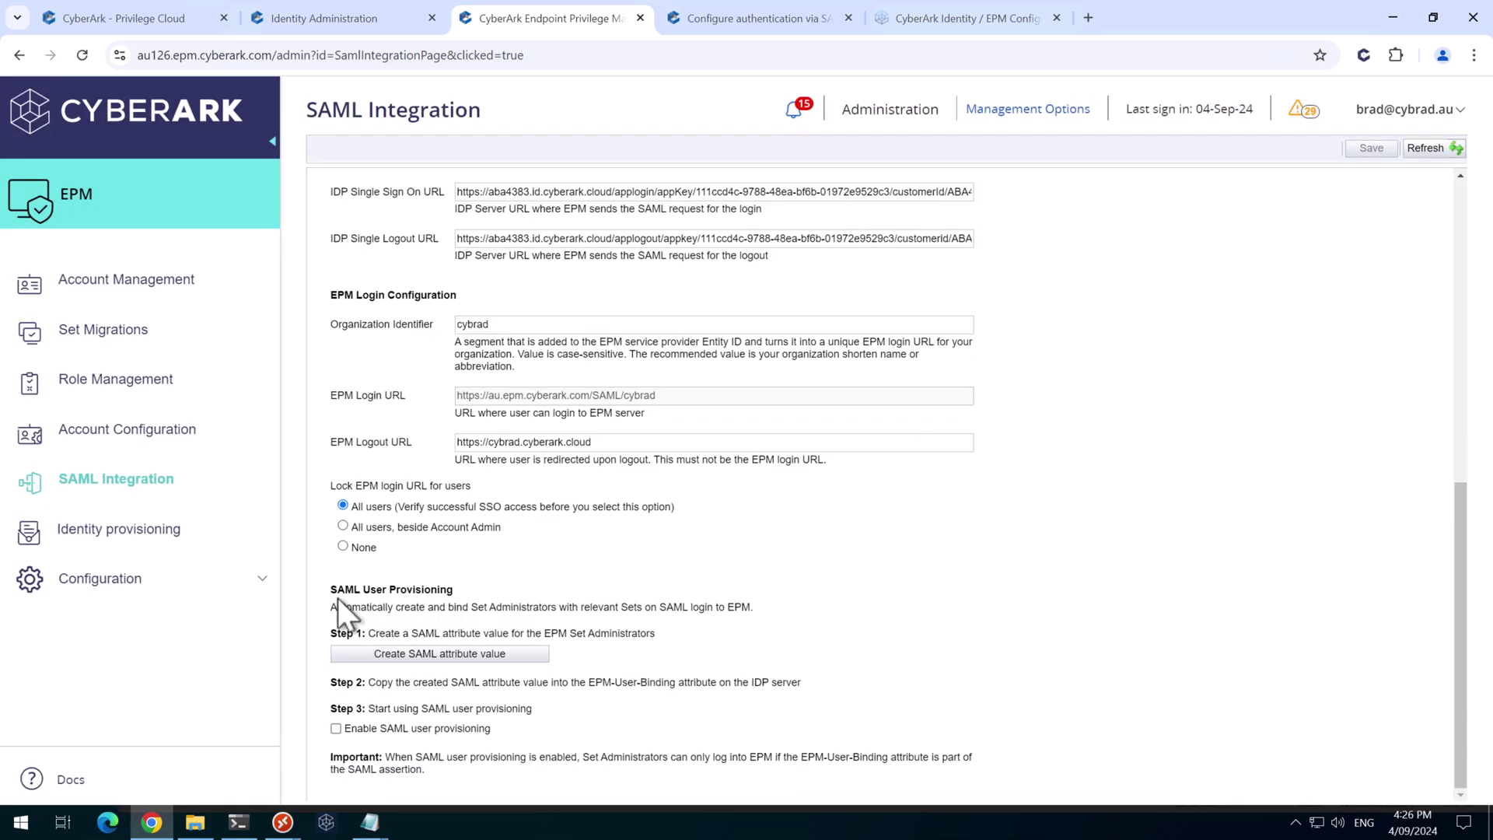
Generate and copy a SAML attribute value granting Full Control Set Admin on the CYBRAD set
left_click(395, 655)
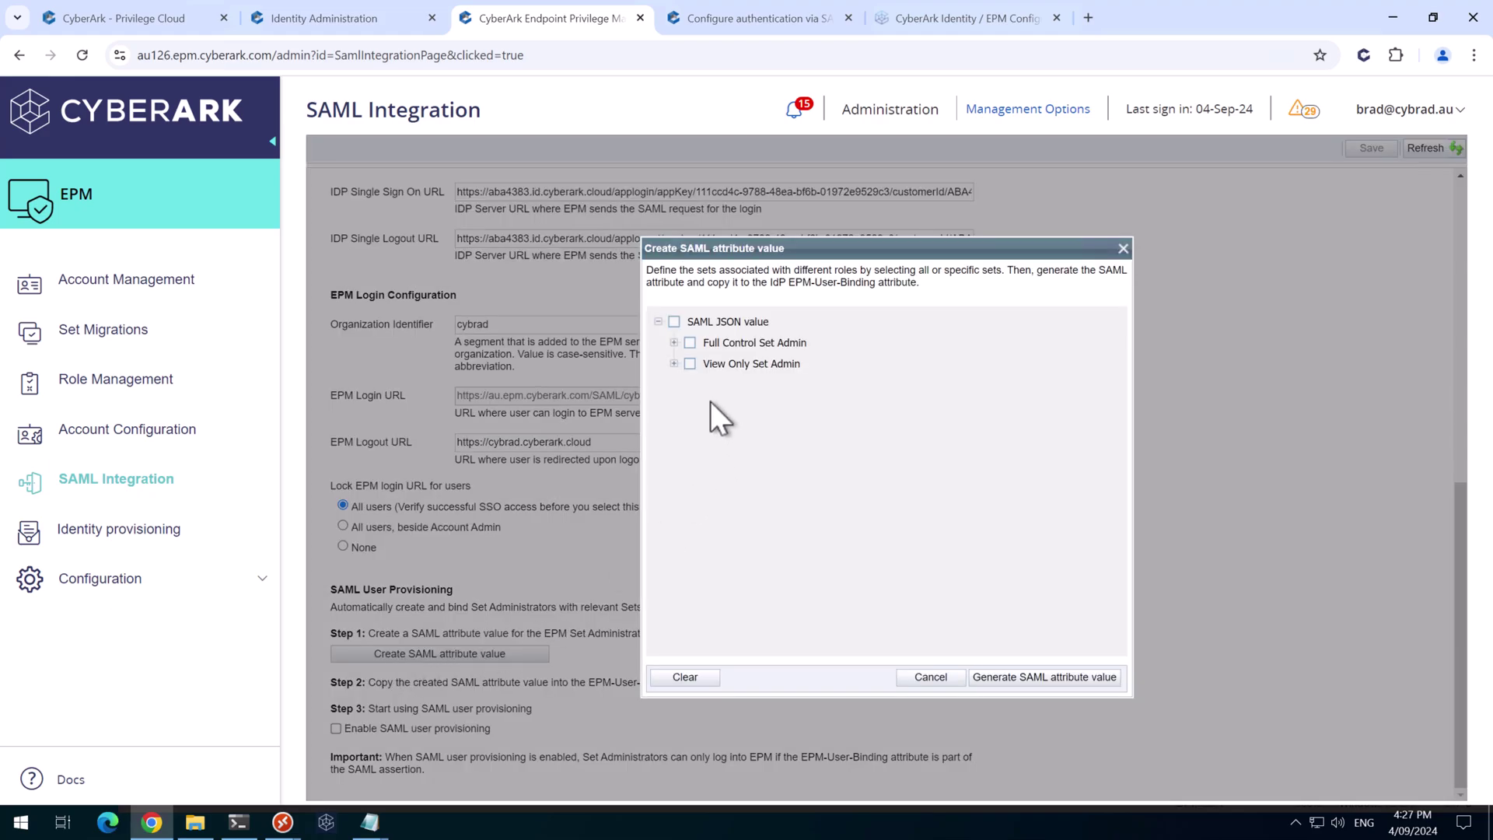
left_click(675, 342)
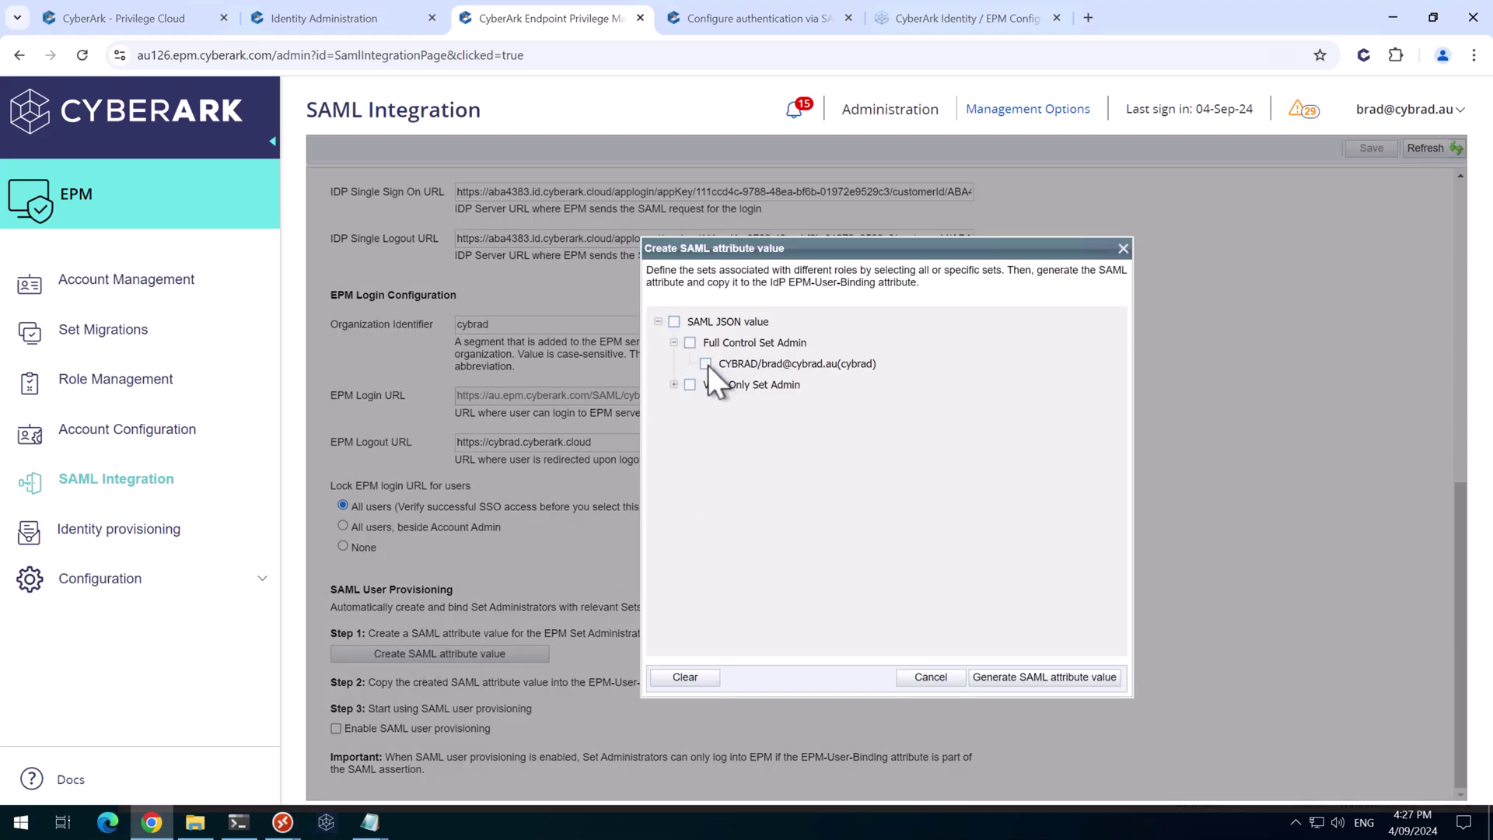
left_click(707, 364)
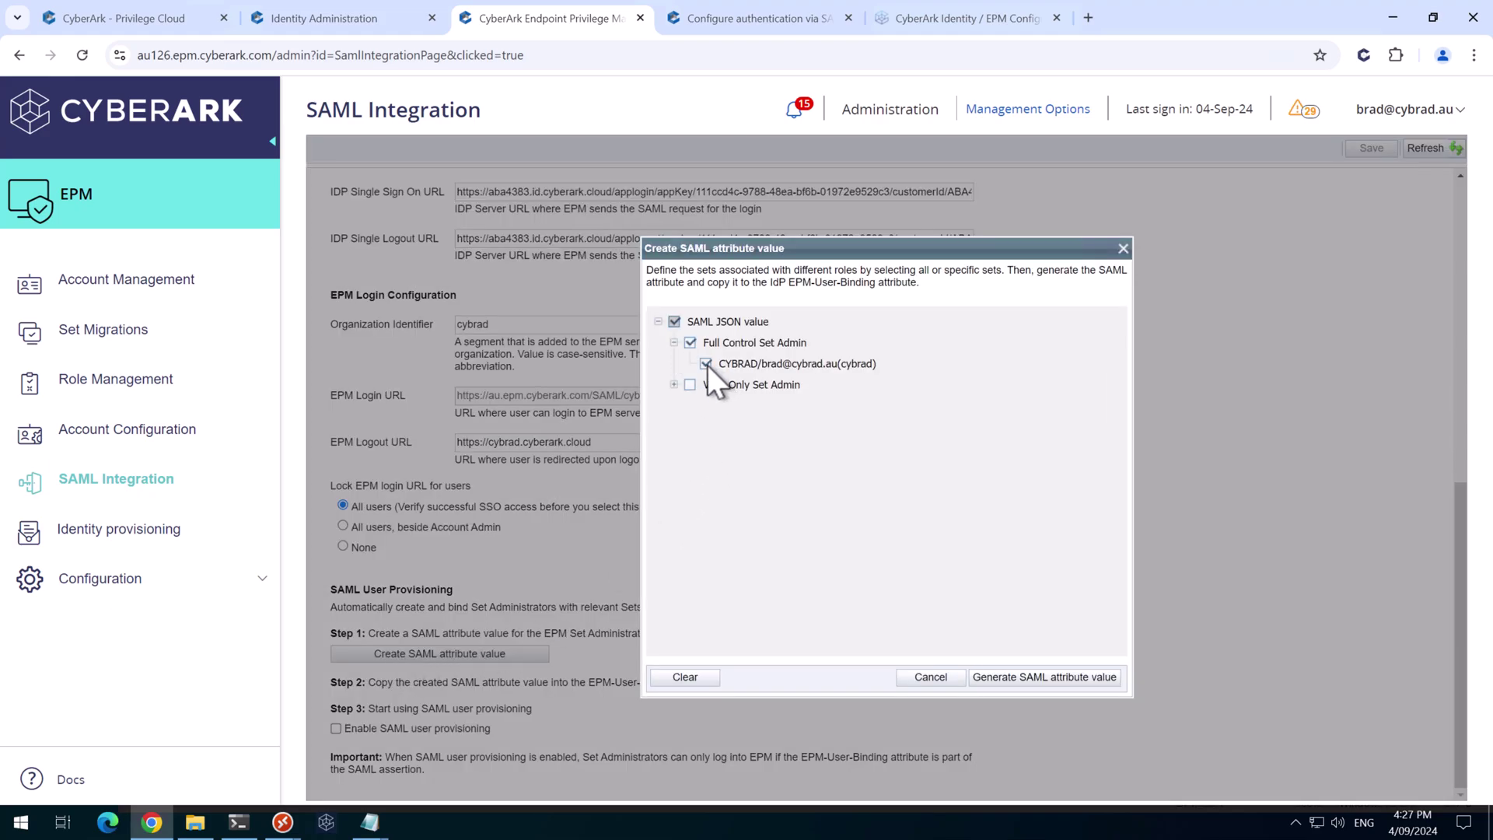
left_click(1021, 679)
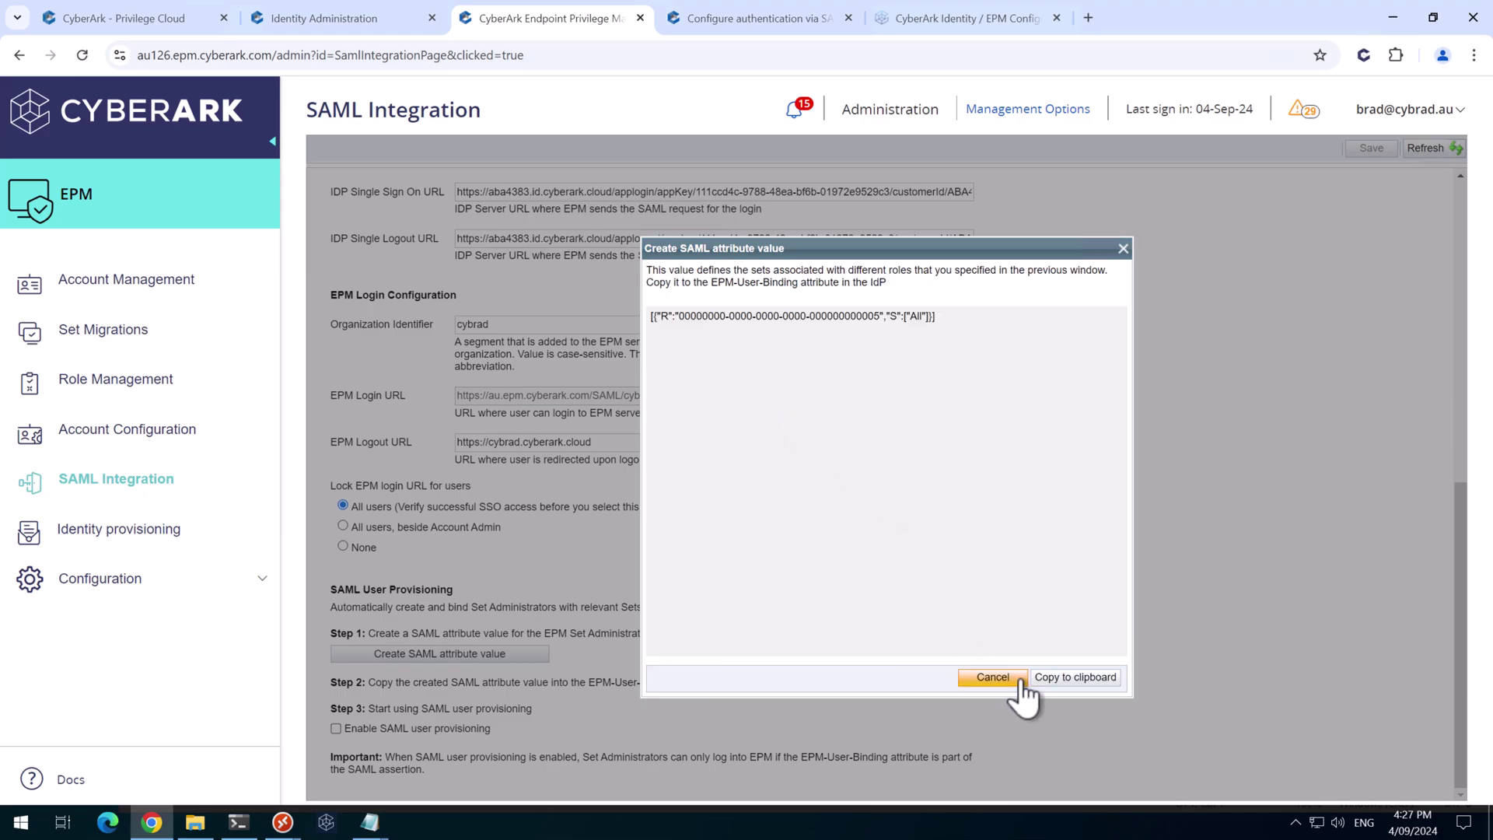
left_click(1075, 677)
Paste the generated attribute value into the Notepad notes
mouse_move(378, 827)
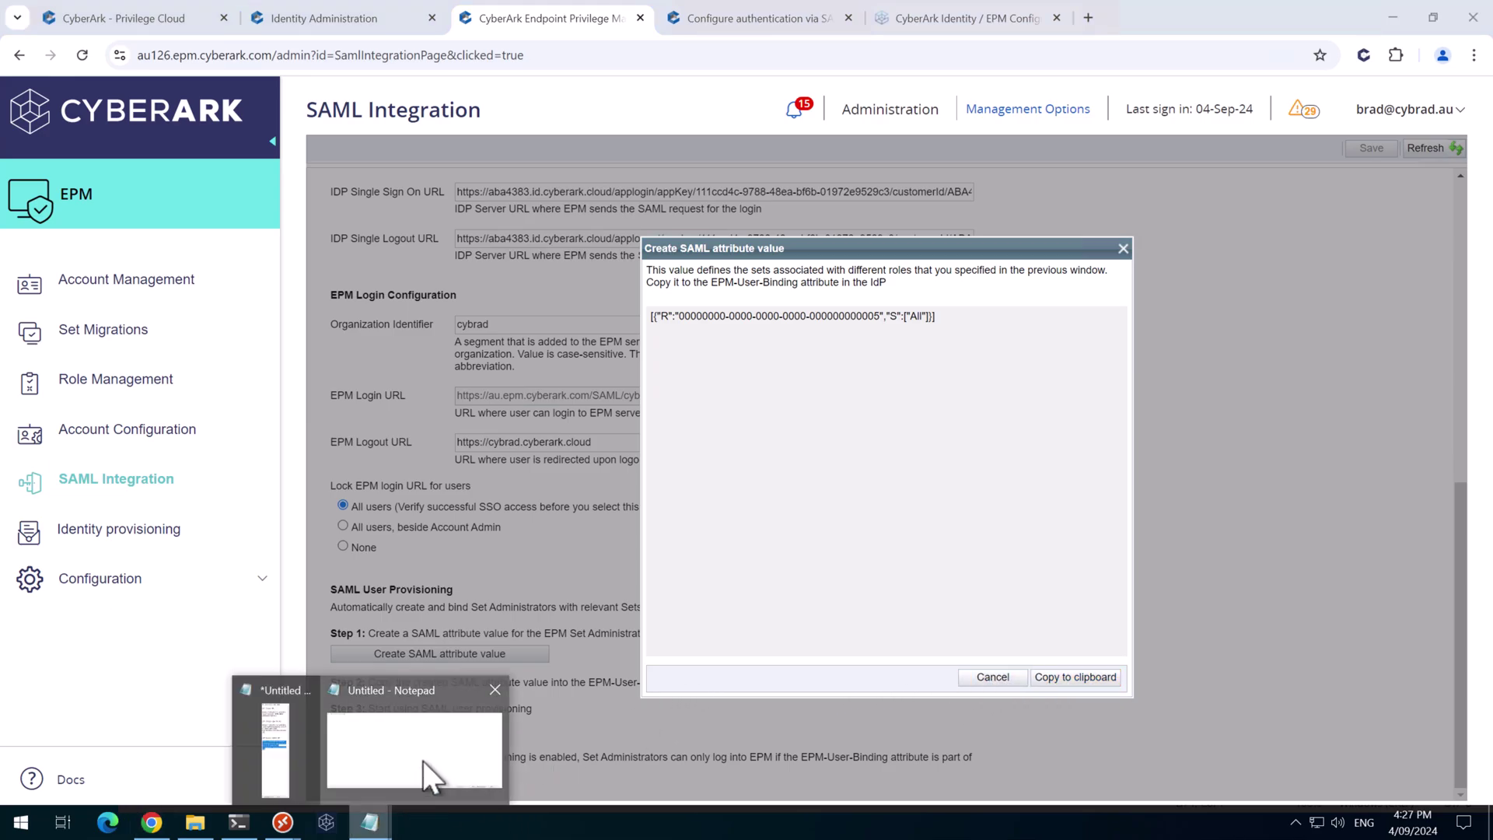
left_click(423, 761)
key("Return")
key("Return")
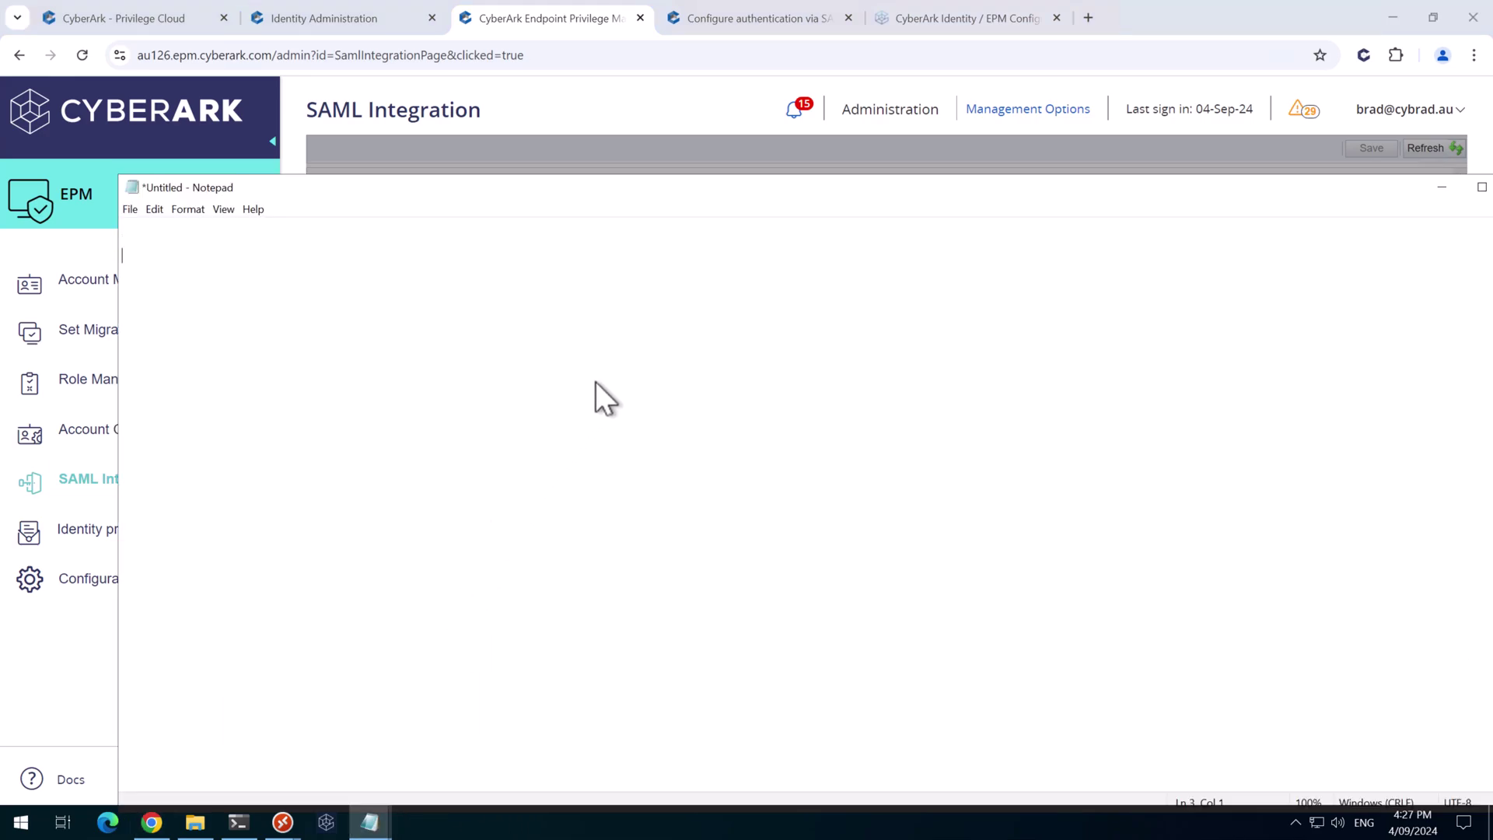
key("ctrl+v")
Dismiss the attribute dialog, enable SAML user provisioning and save the SAML Integration settings
key("alt+Tab")
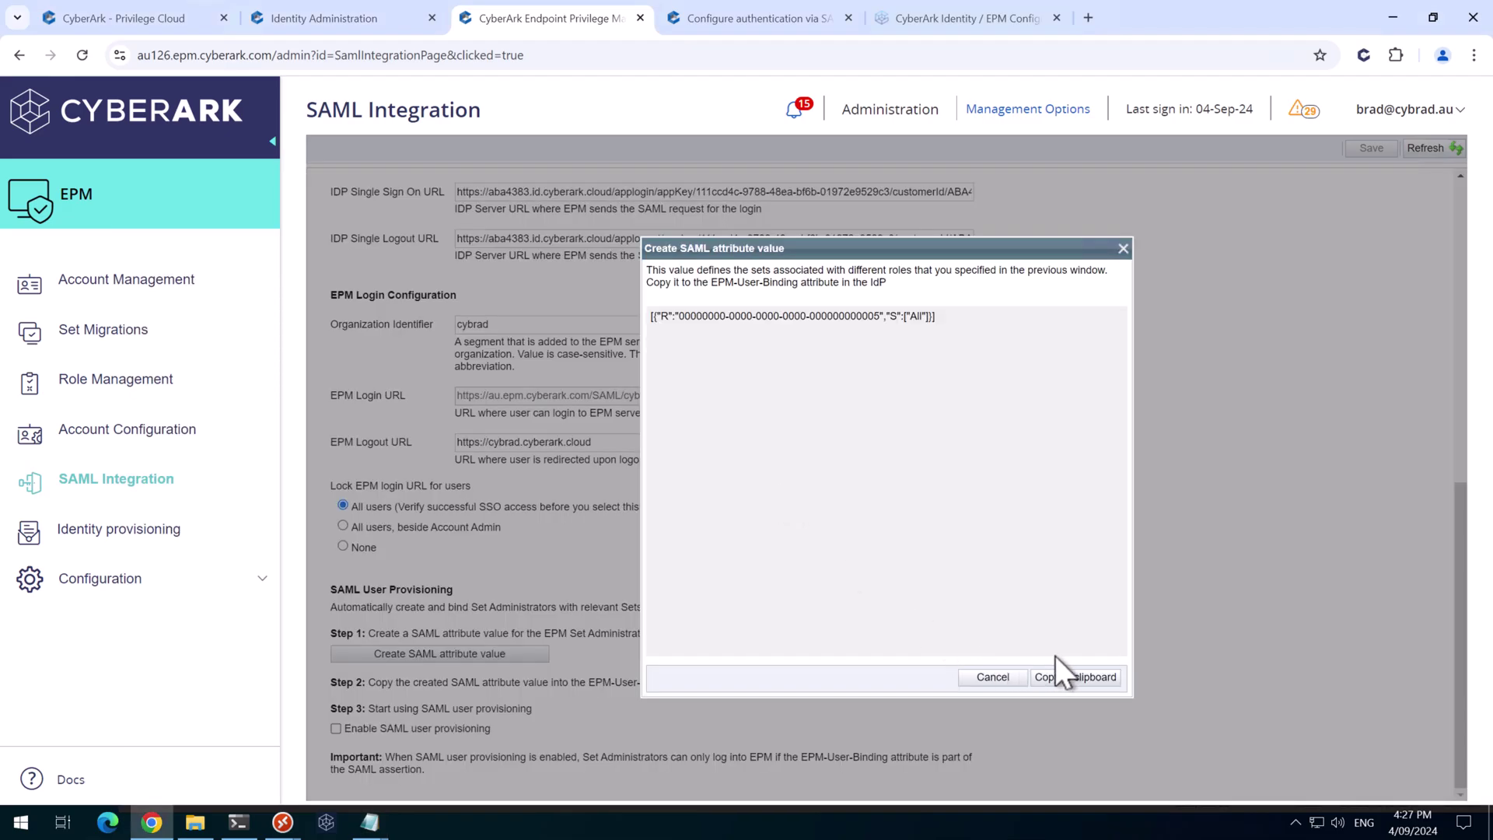
left_click(993, 677)
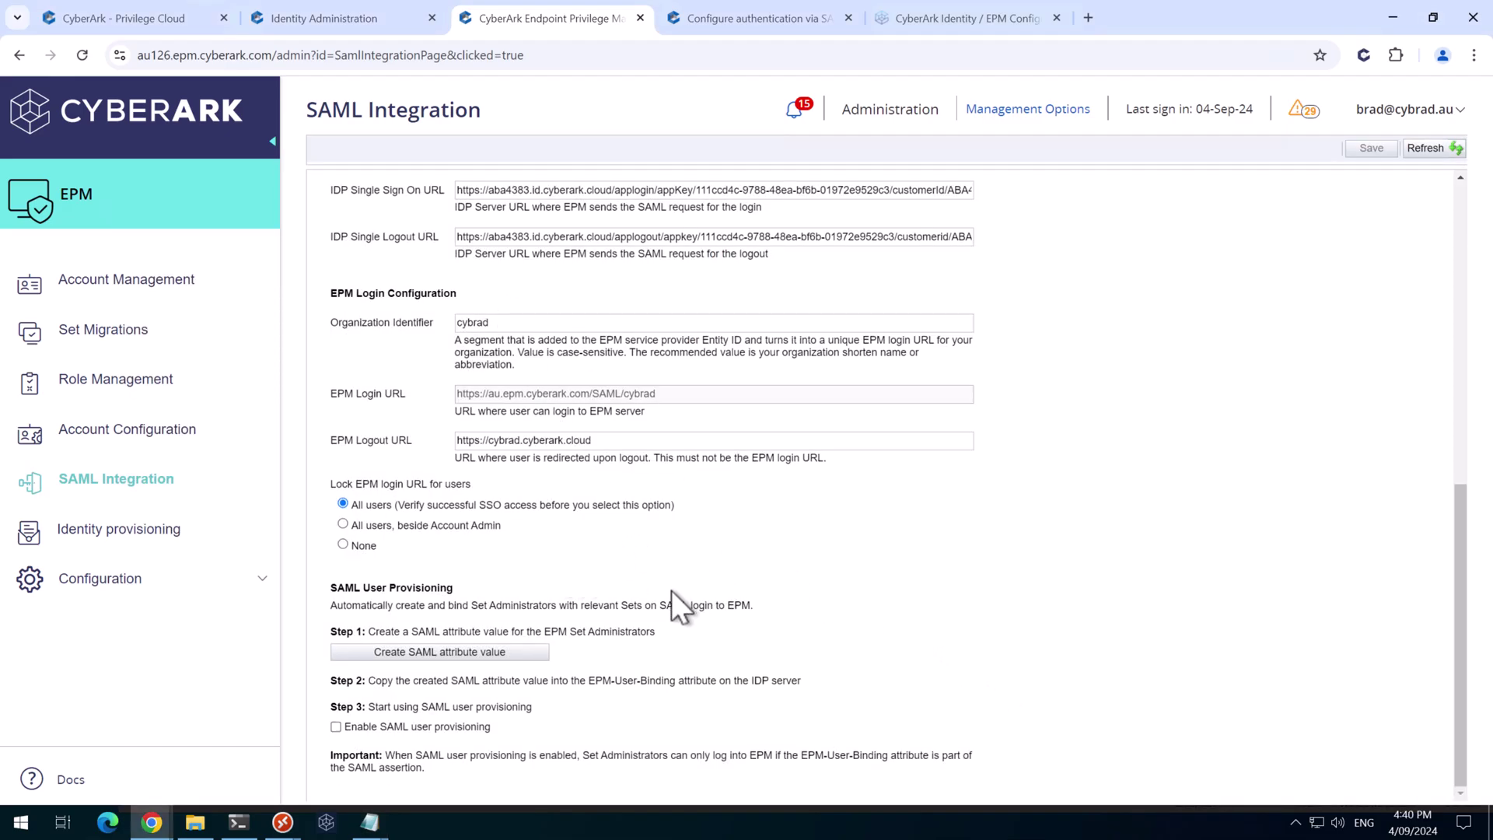
left_click(335, 728)
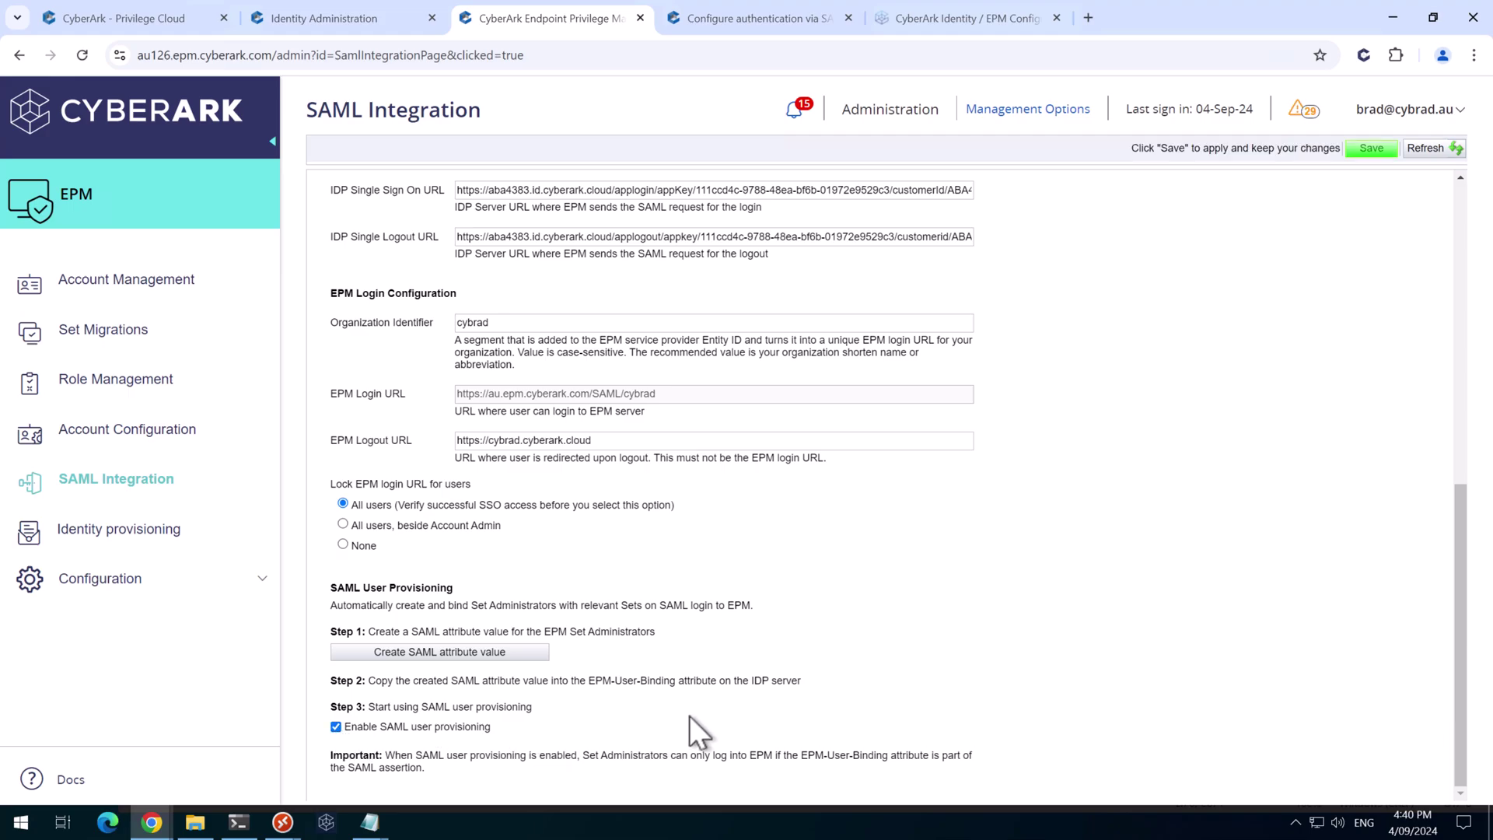
left_click(1364, 151)
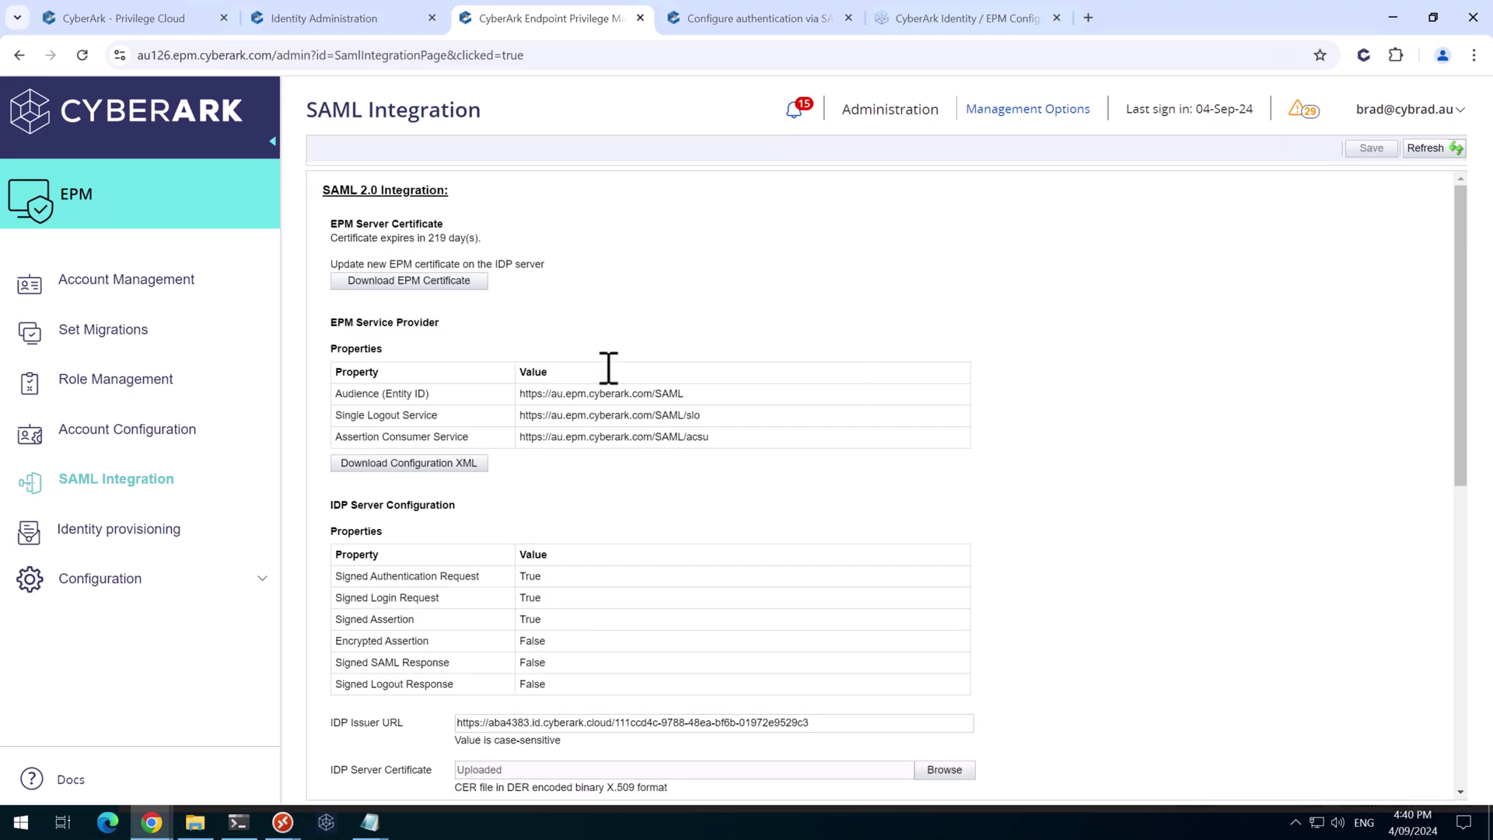
Check the EPM web app's empty SAML Response script editor, then view the EPM SAML guide
left_click(330, 21)
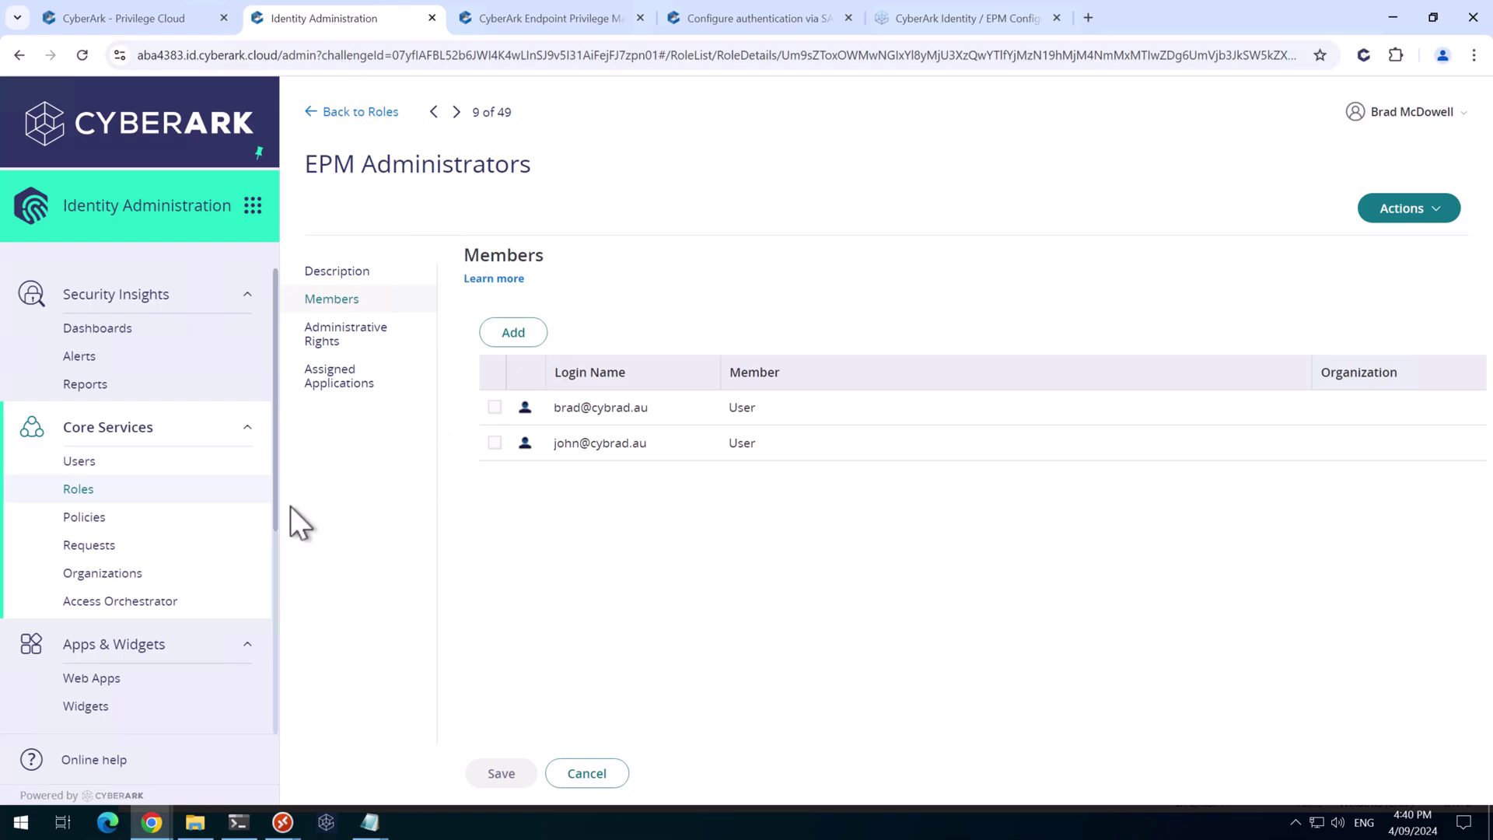
left_click(113, 682)
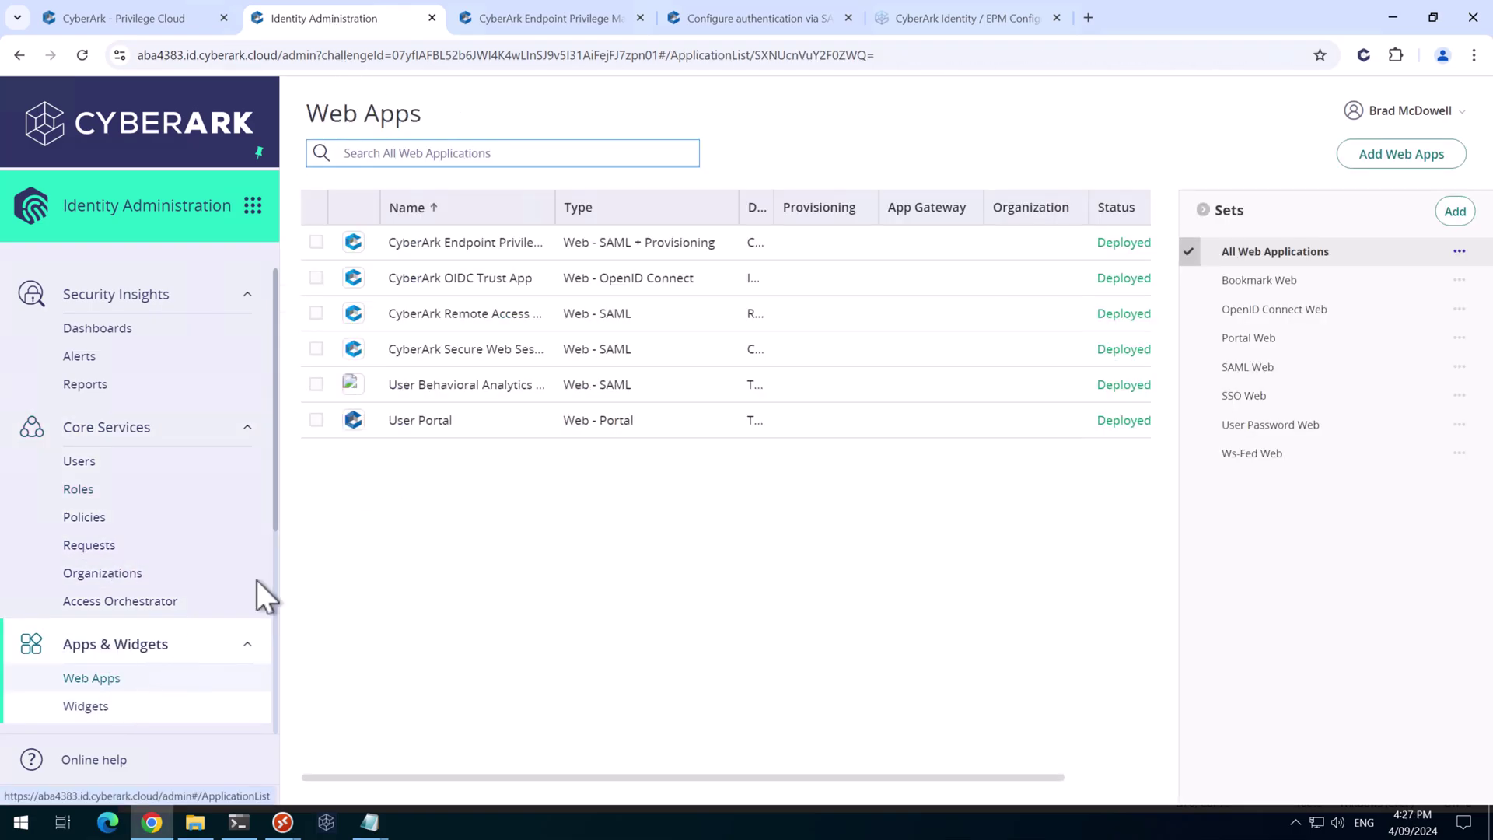
left_click(440, 248)
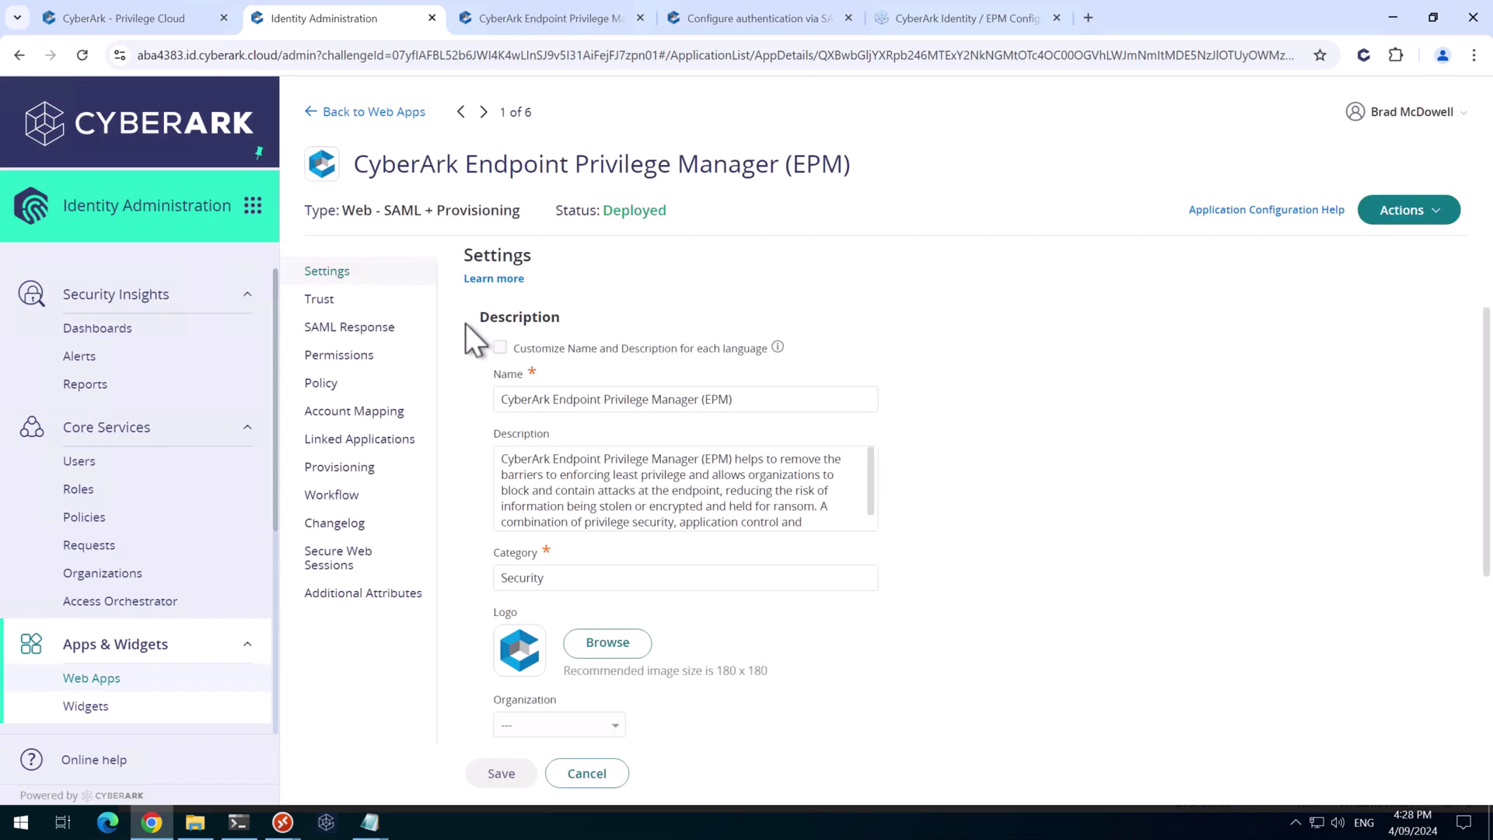
left_click(340, 329)
scroll(596, 522, "down", 5)
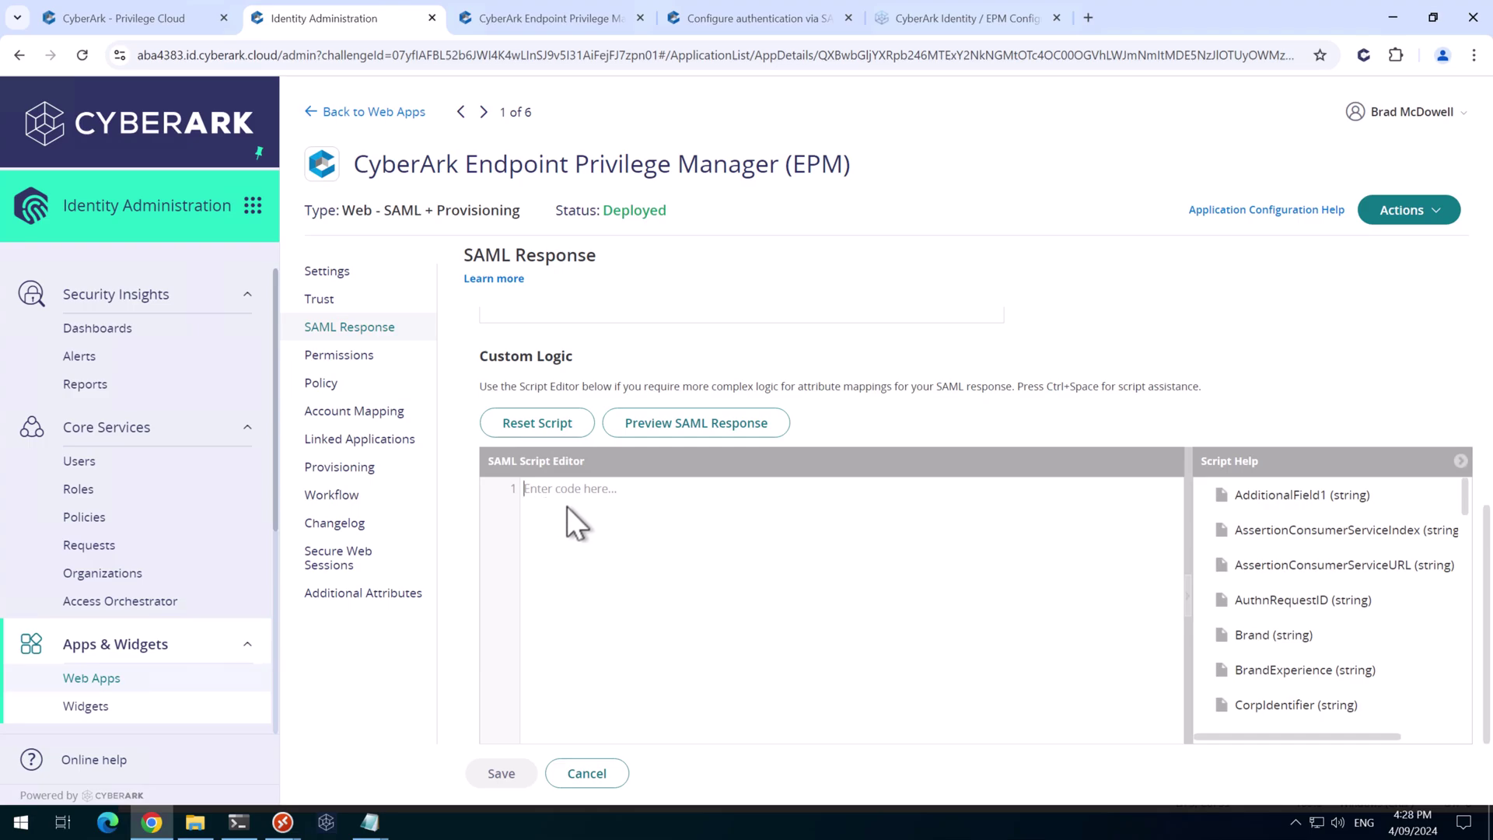
left_click(768, 19)
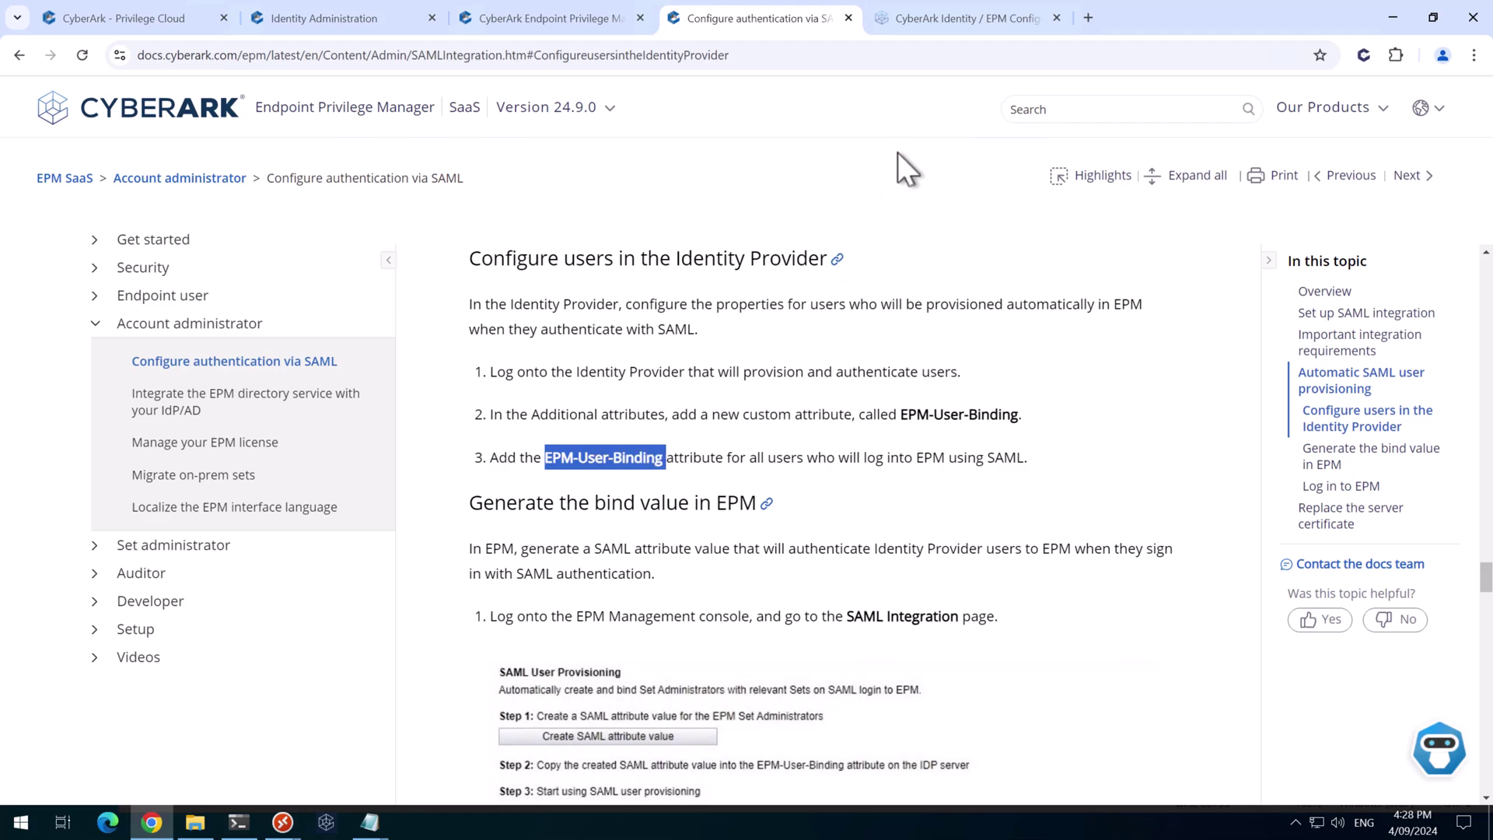
Select the EPM-User-Binding setAttribute line in the community post's sample script
left_click(954, 19)
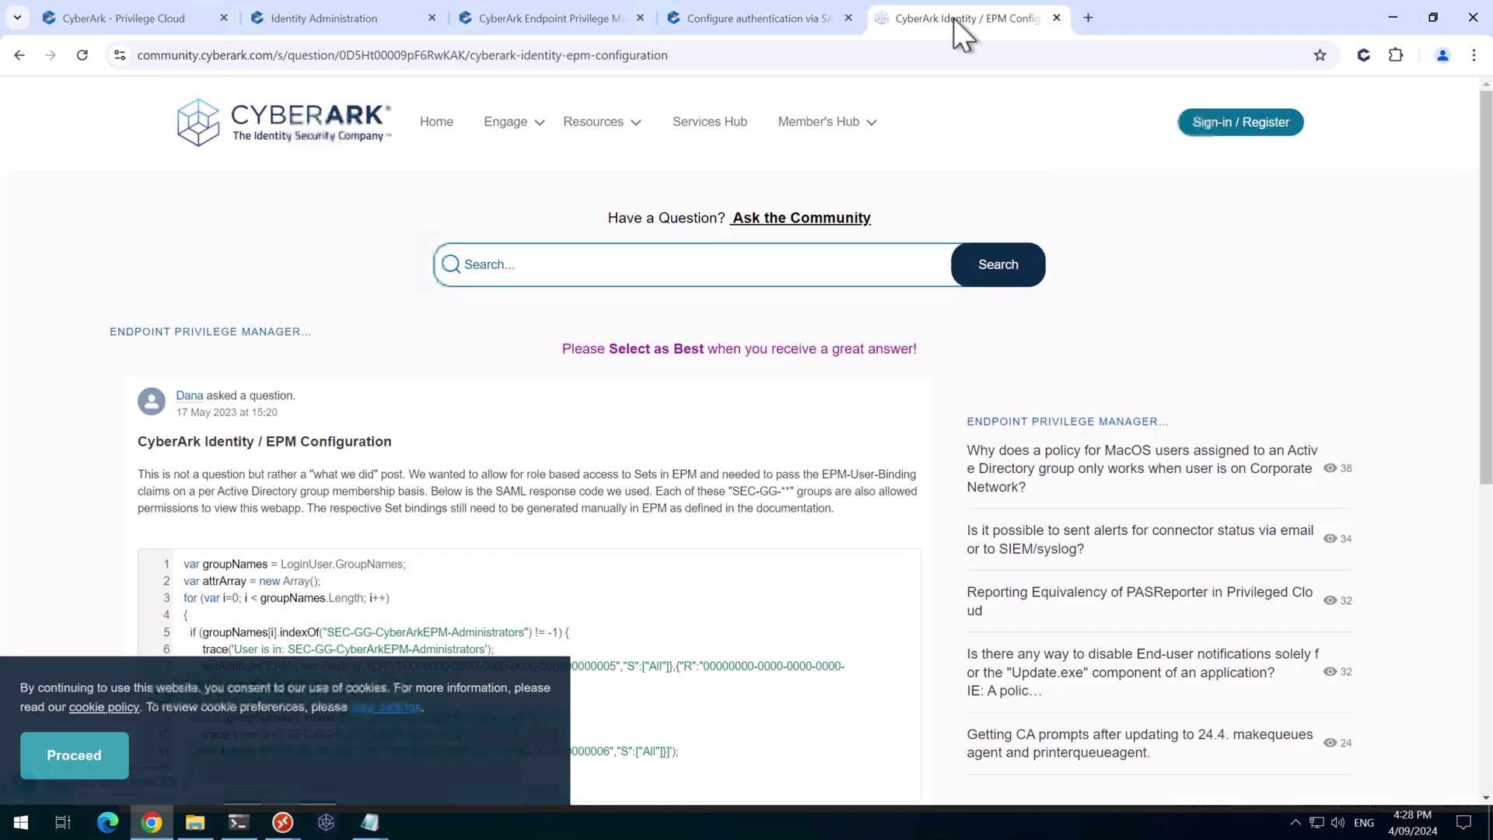
scroll(466, 514, "down", 2)
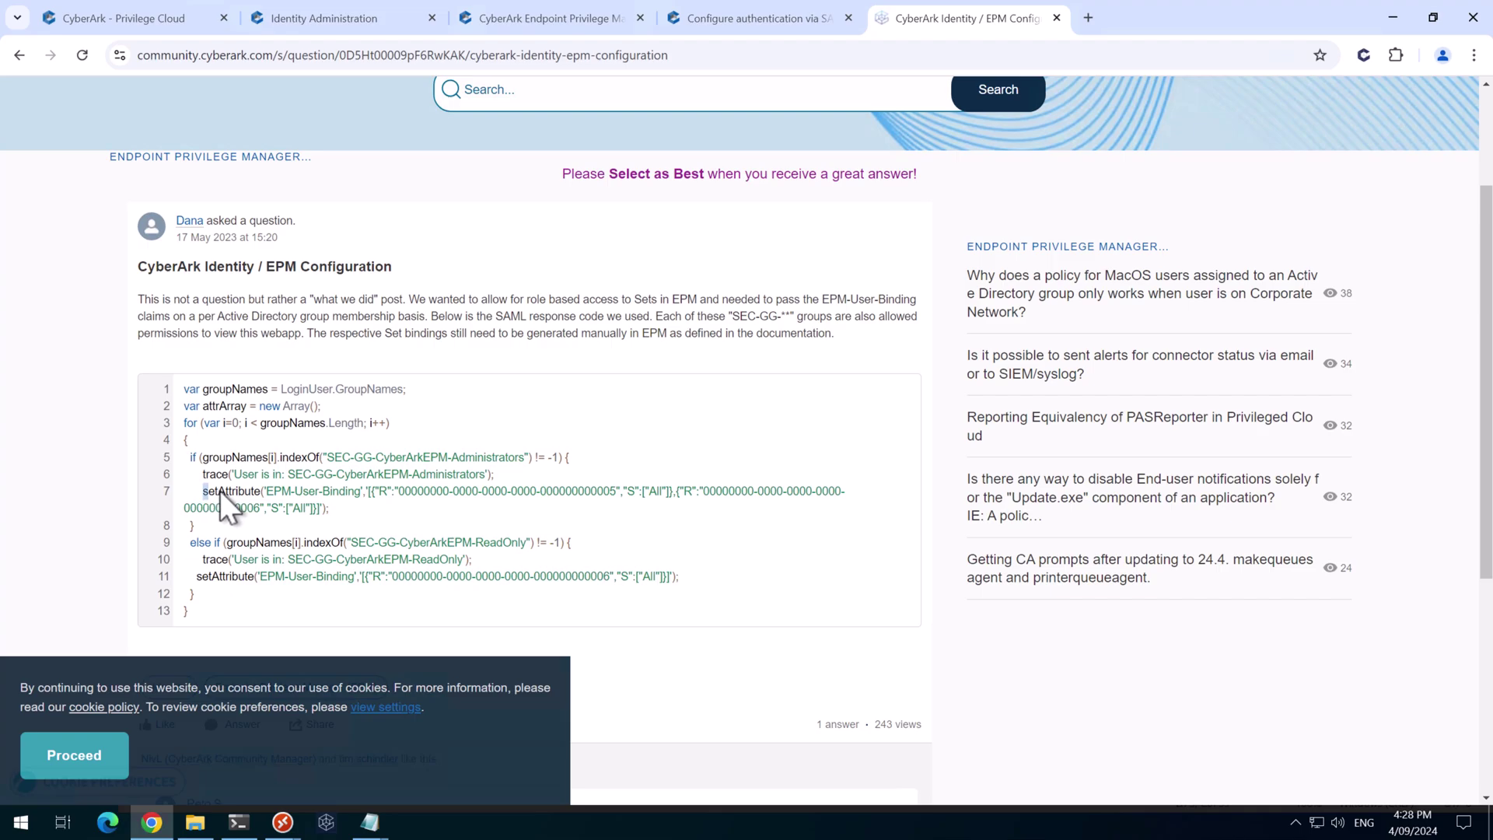
left_click_drag(220, 490, 324, 507)
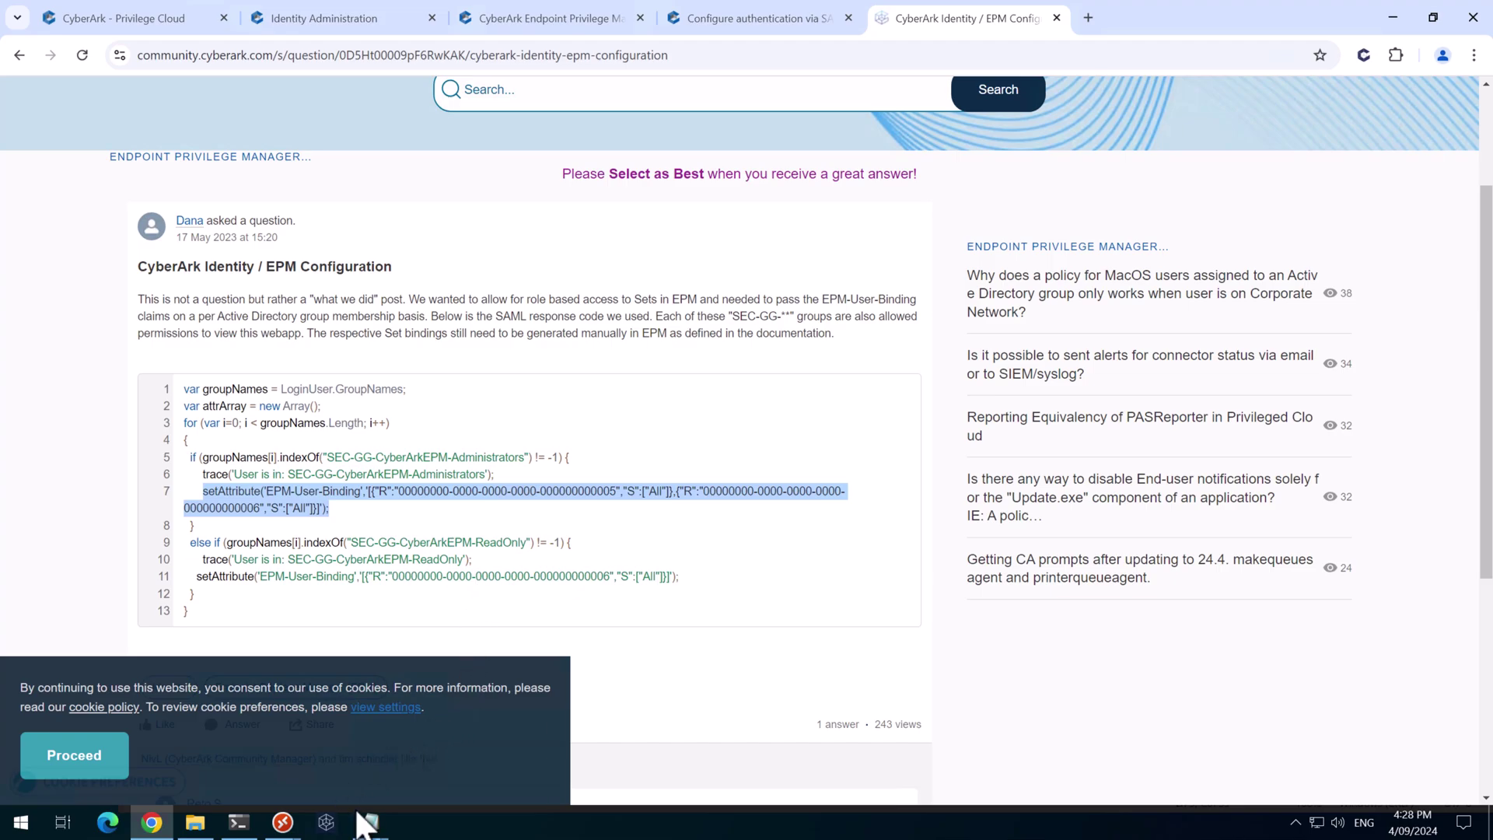
In Notepad, paste the setAttribute line and swap its two-role JSON for the single Full Control Set Admin binding
mouse_move(372, 821)
left_click(437, 751)
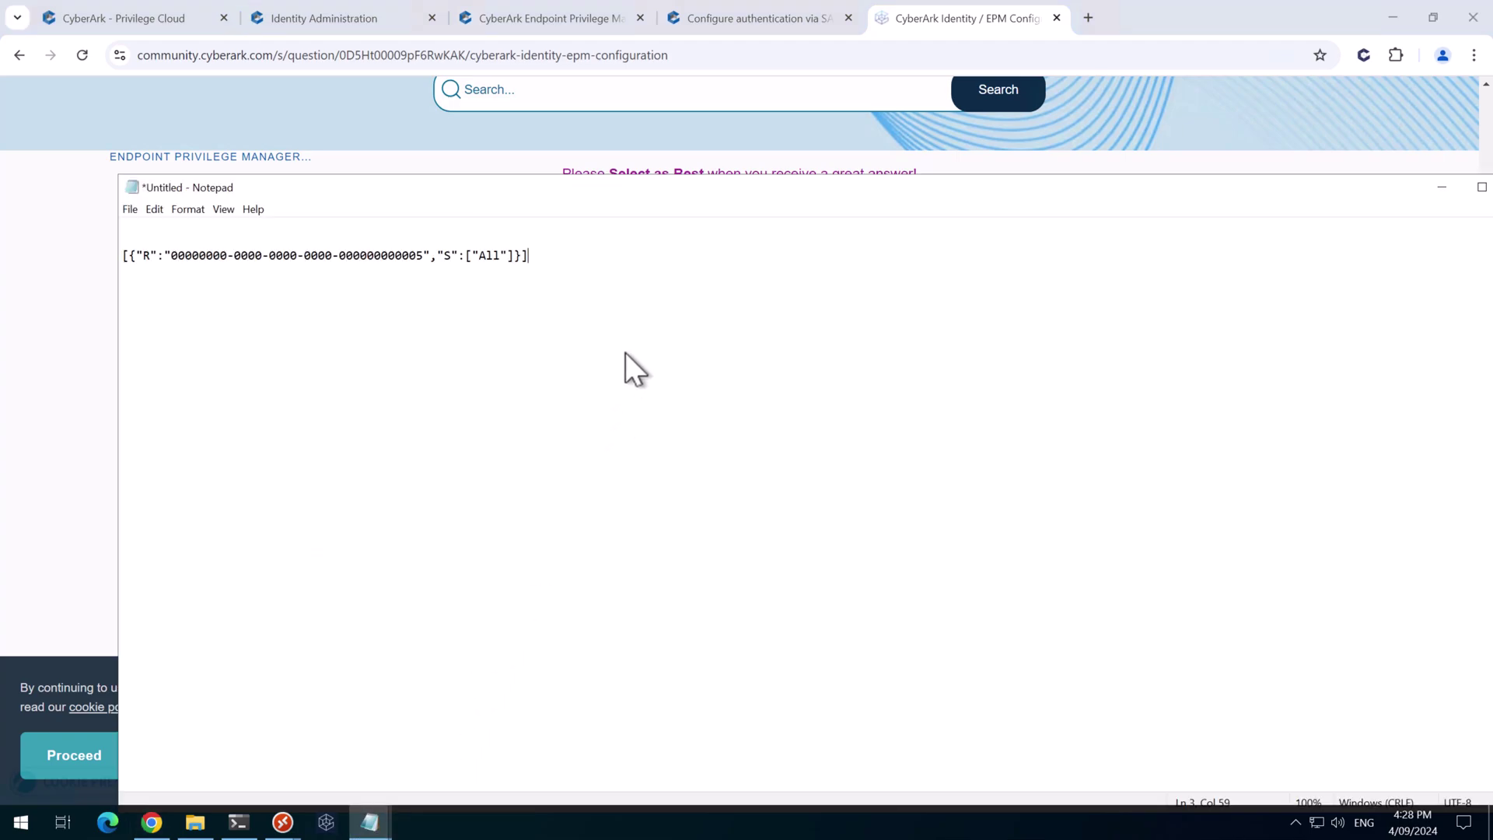
key("Return")
key("Return")
key("ctrl+v")
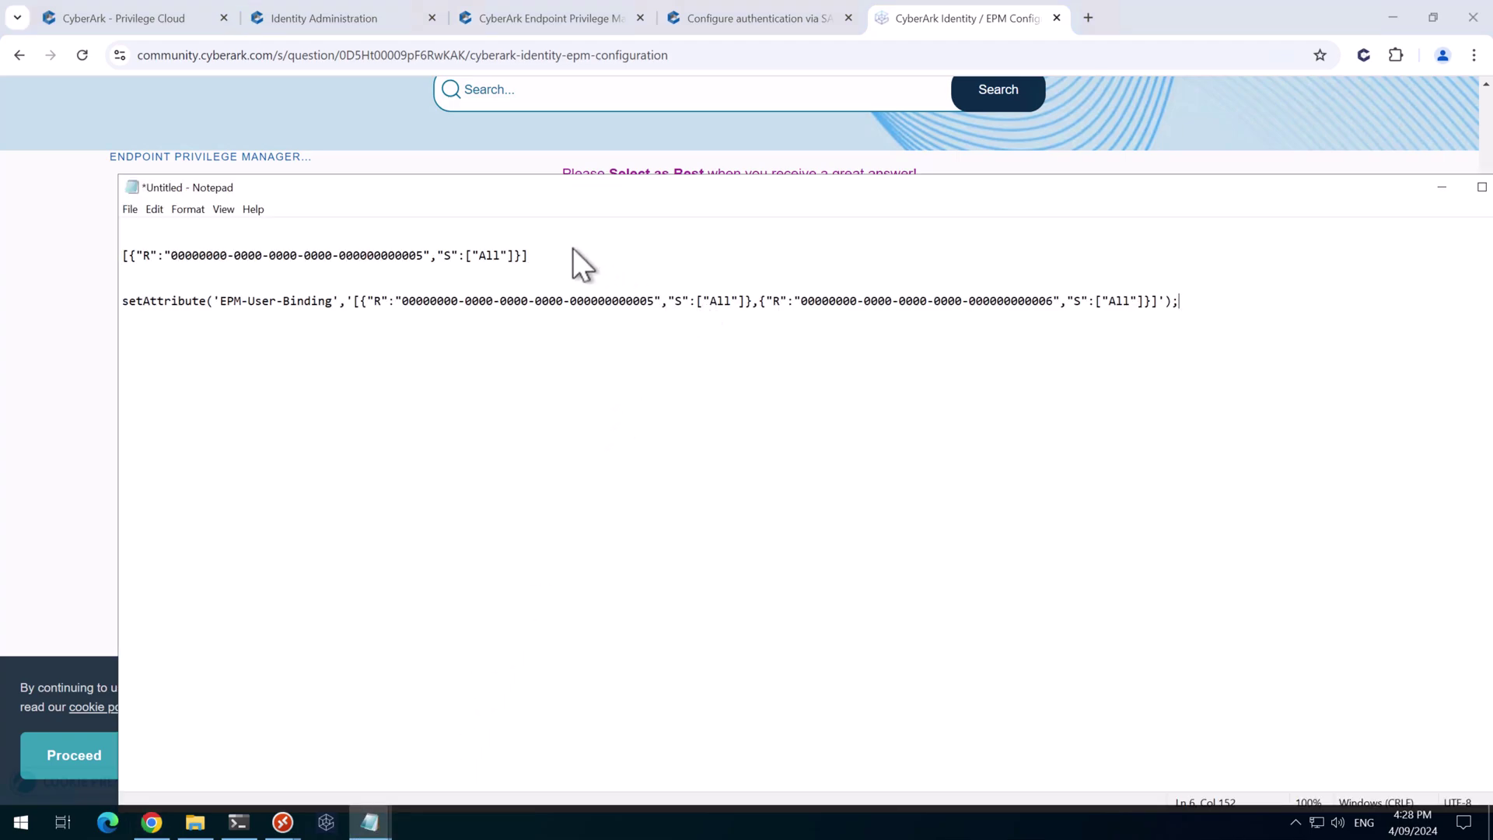
left_click_drag(538, 258, 123, 256)
key("ctrl+c")
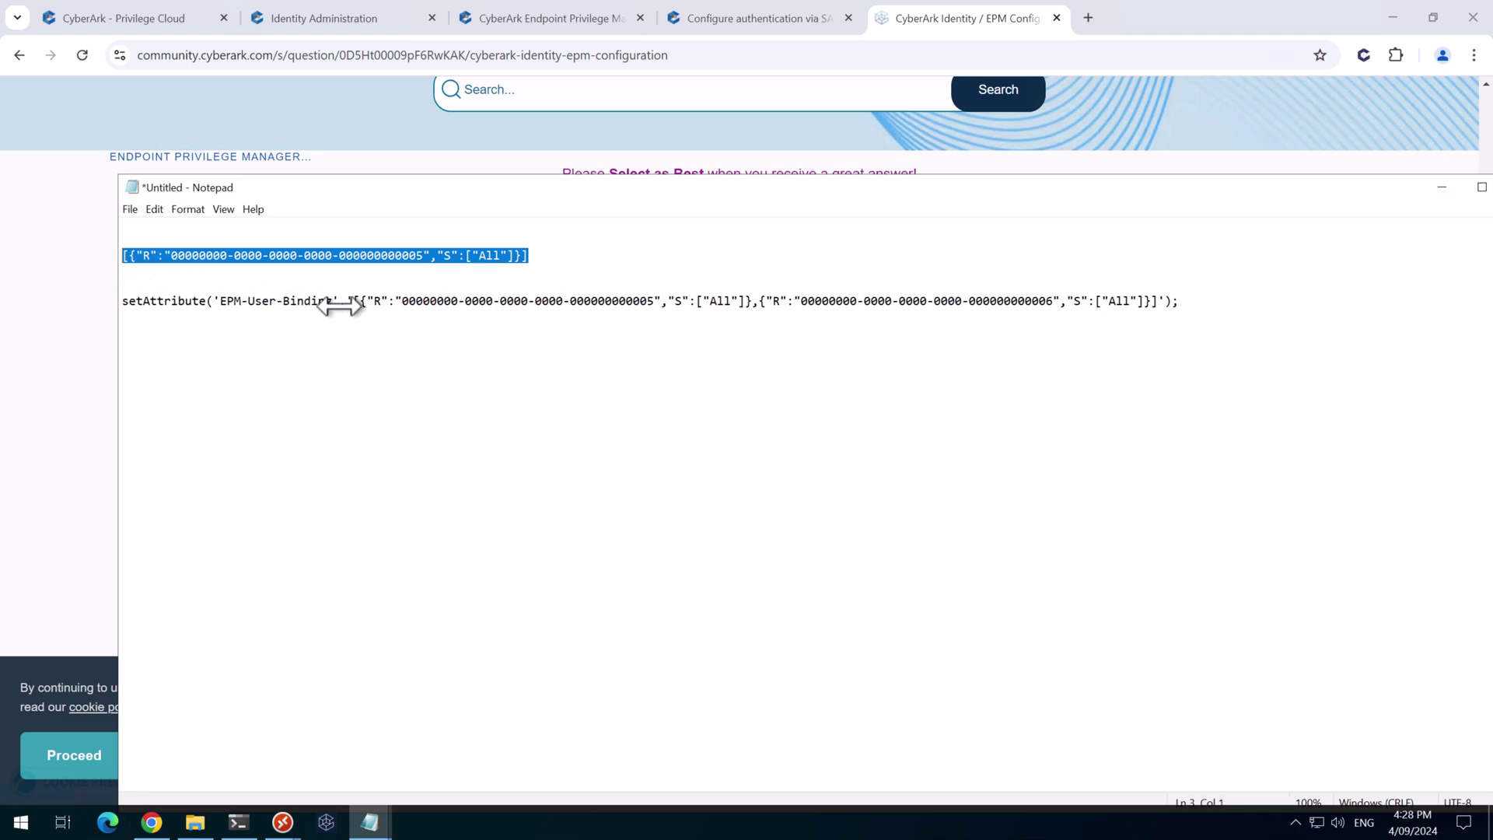
left_click_drag(353, 301, 1158, 304)
key("ctrl+v")
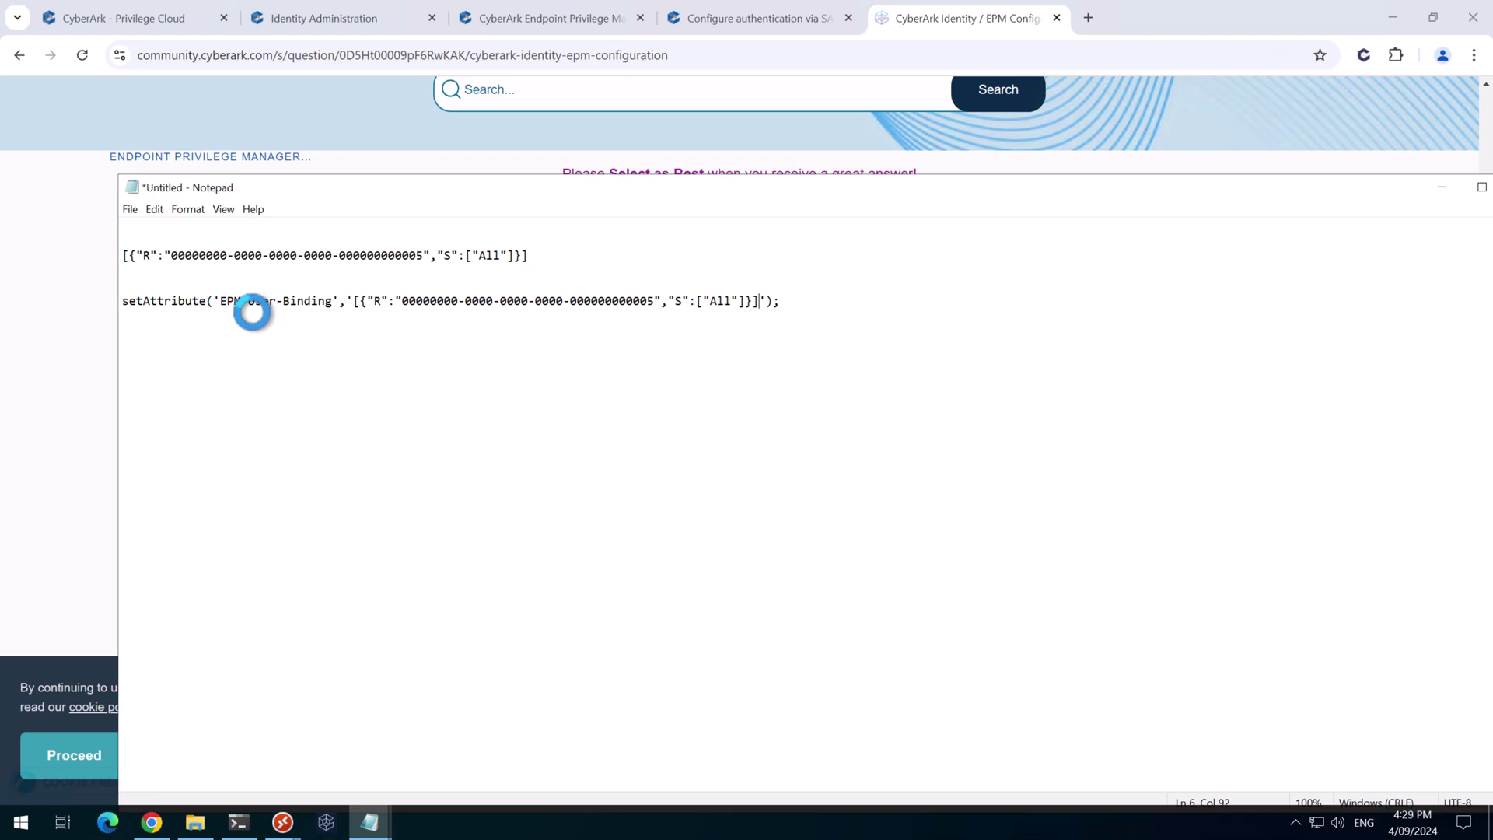
left_click_drag(354, 301, 760, 302)
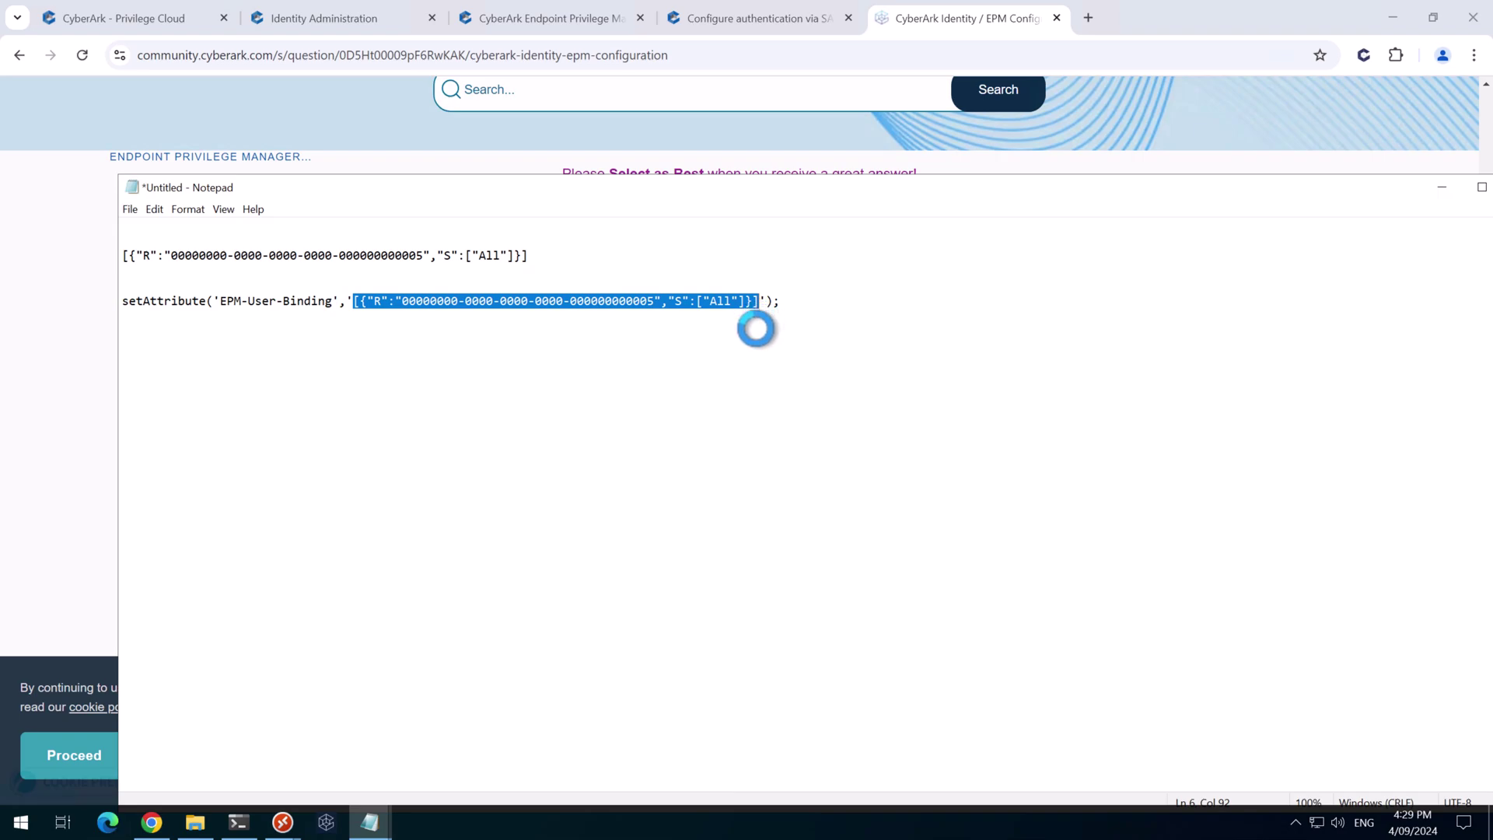
left_click_drag(780, 301, 110, 301)
key("ctrl+c")
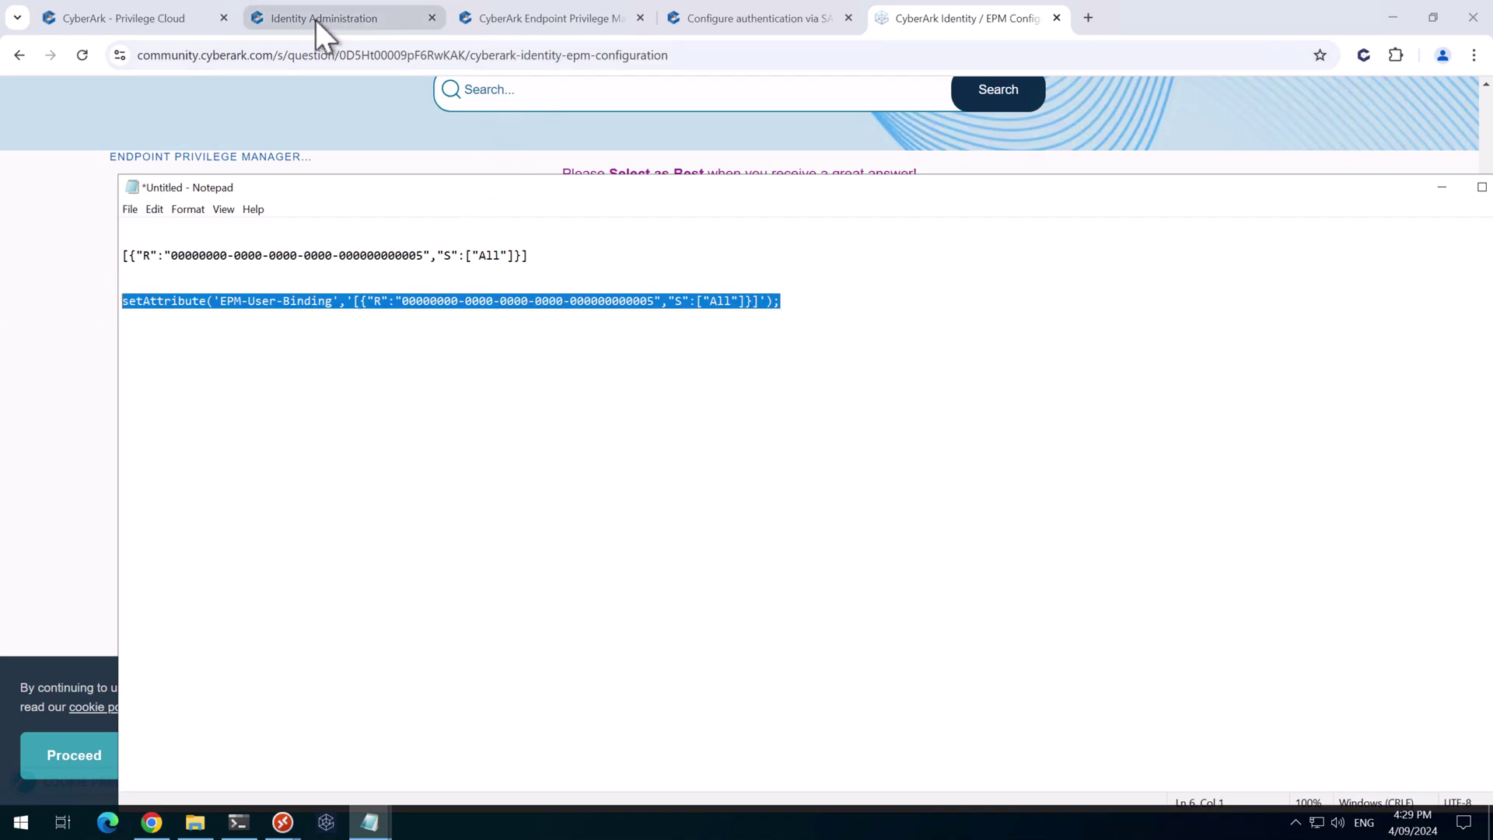
Paste the EPM-User-Binding setAttribute line into the EPM app's SAML script editor and save it
left_click(315, 18)
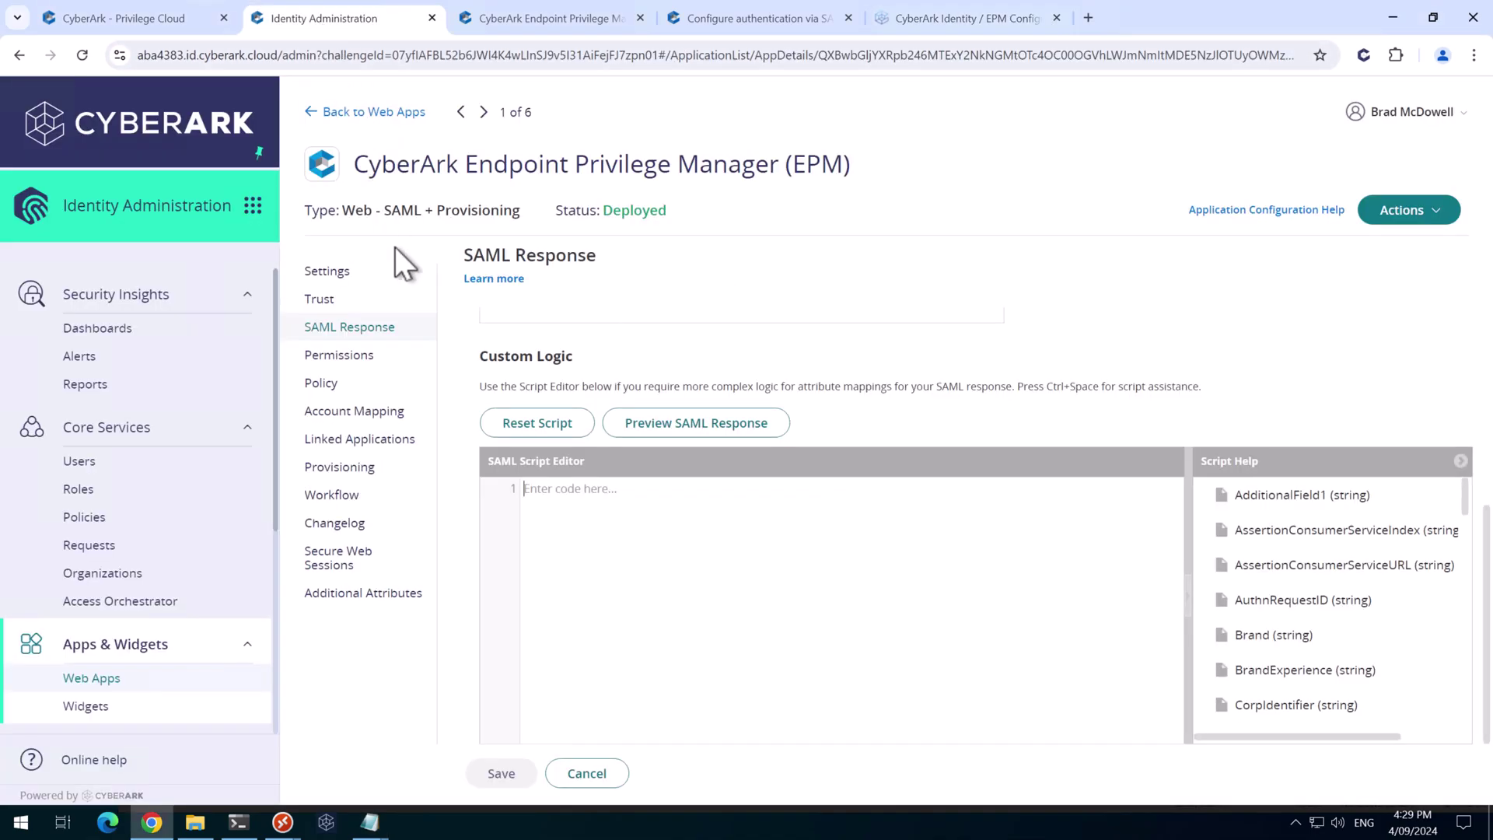
left_click(610, 513)
key("ctrl+v")
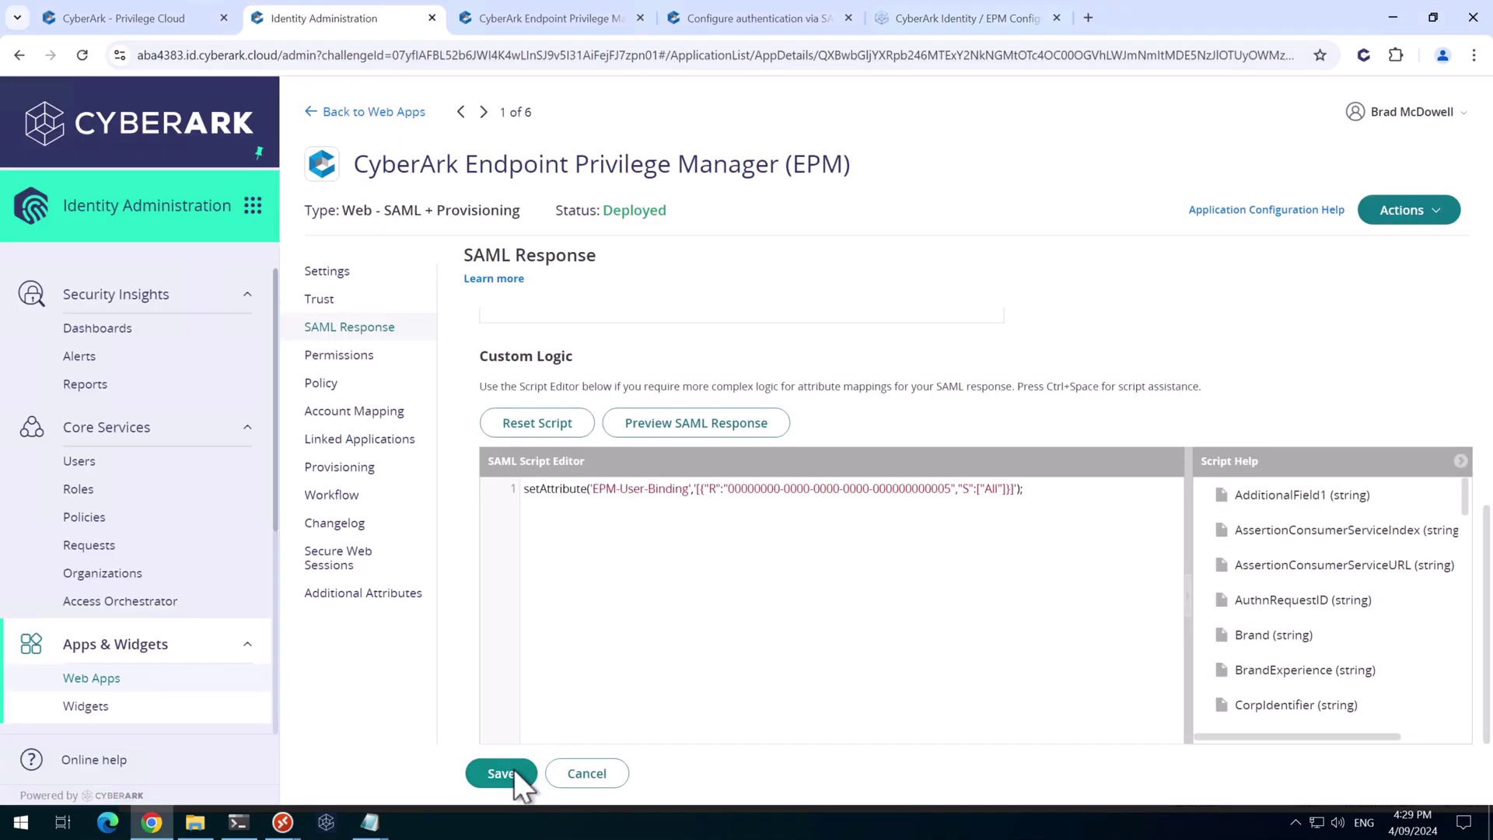
left_click(513, 770)
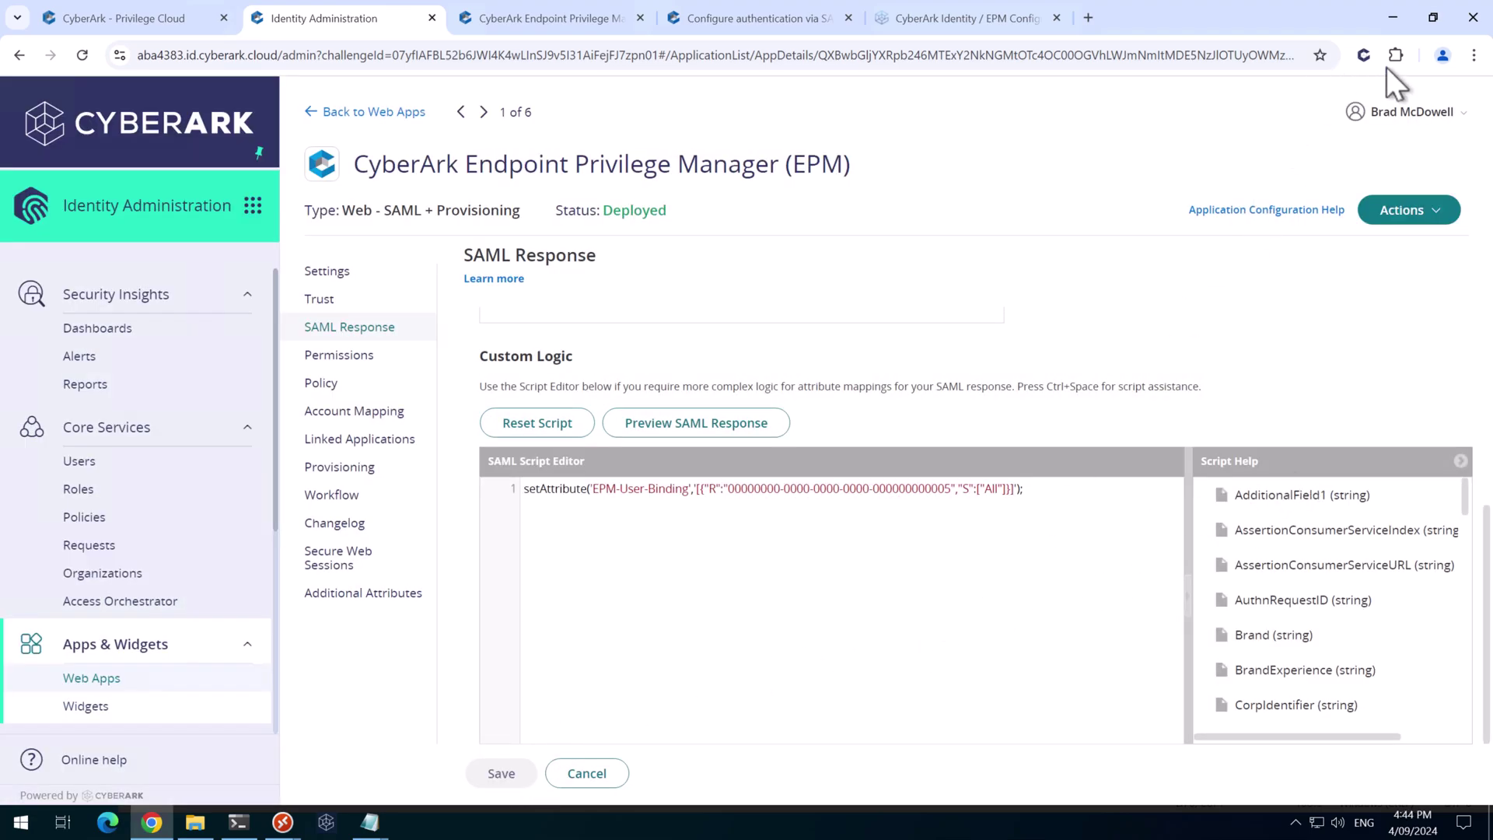
left_click(1474, 54)
In a private window, sign in as the new user and launch EPM via OATH OTP, reaching Get Started
left_click(1333, 139)
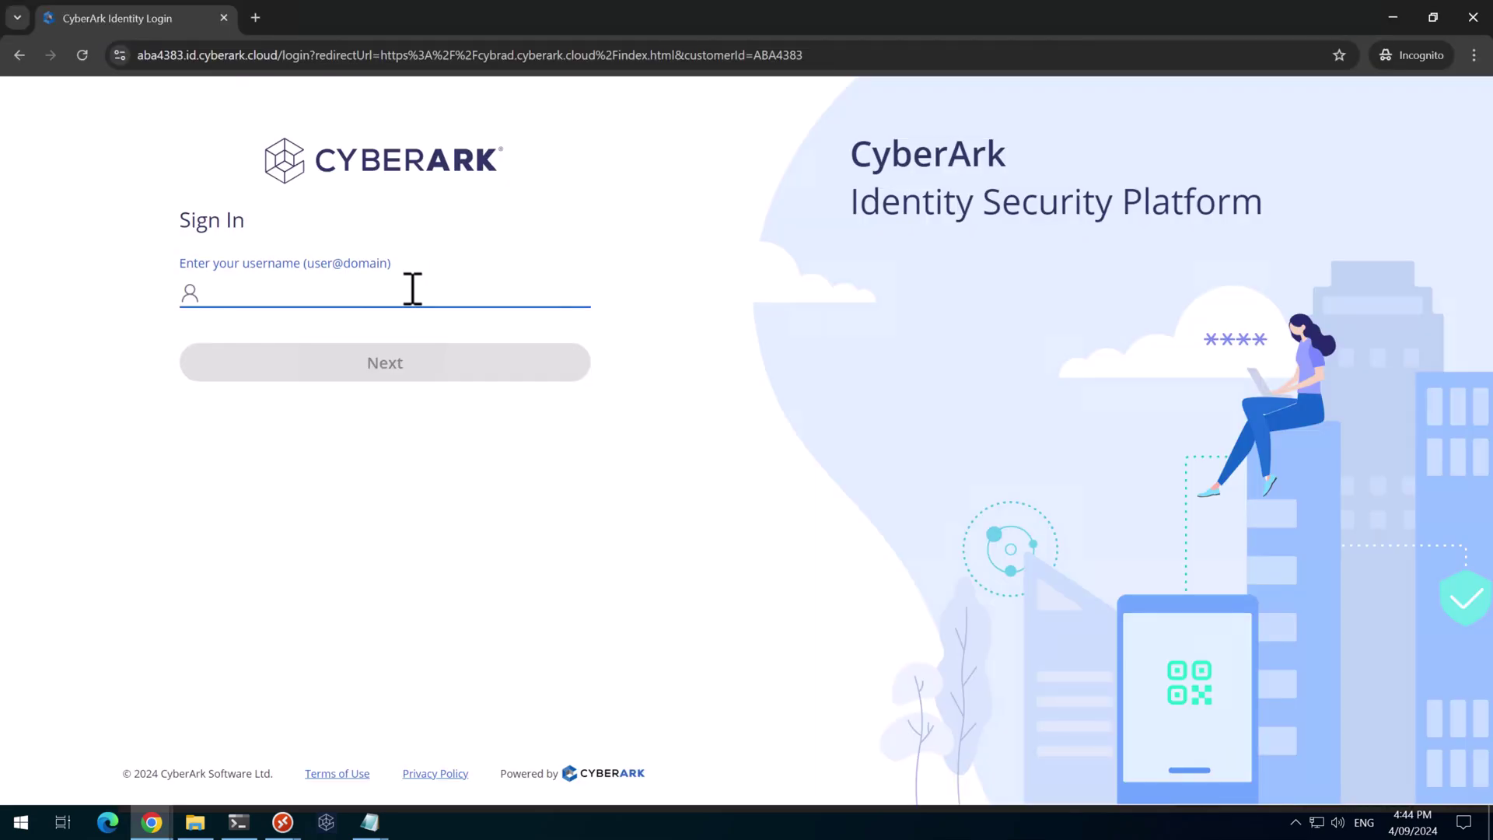
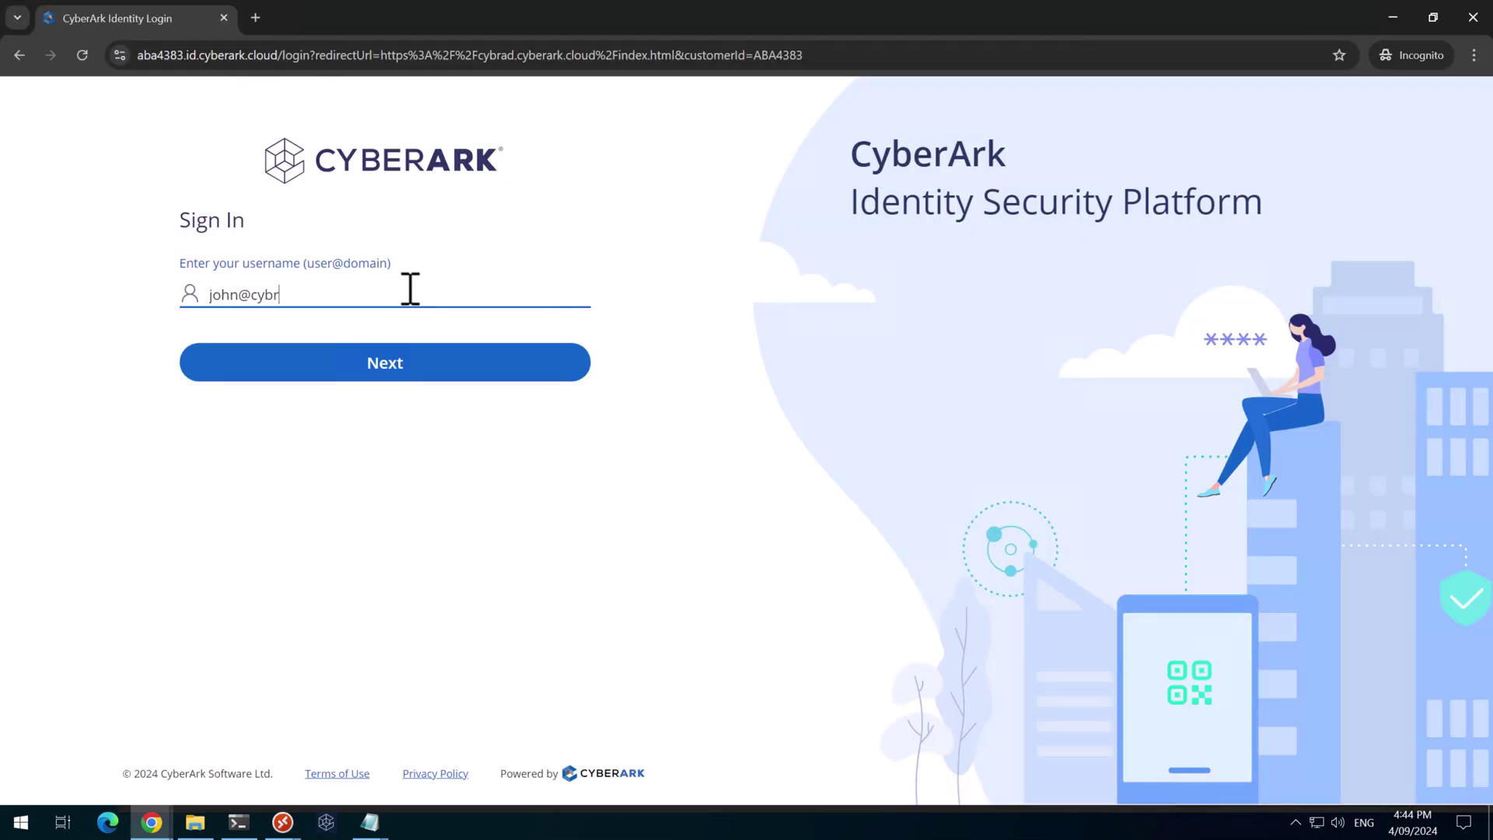
key("Return")
key("ctrl+v")
left_click(397, 482)
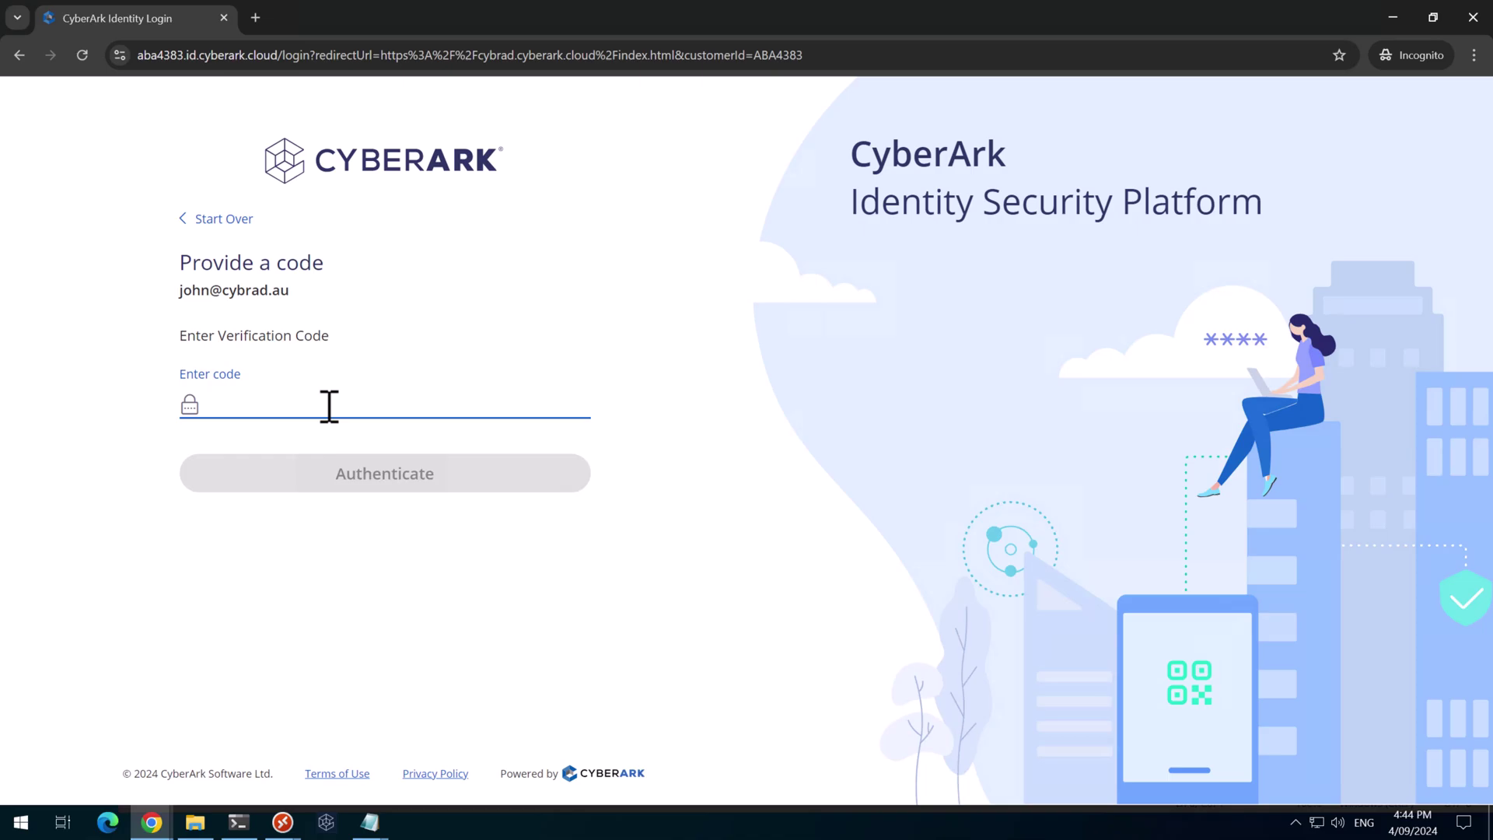
type("••••••")
left_click(520, 476)
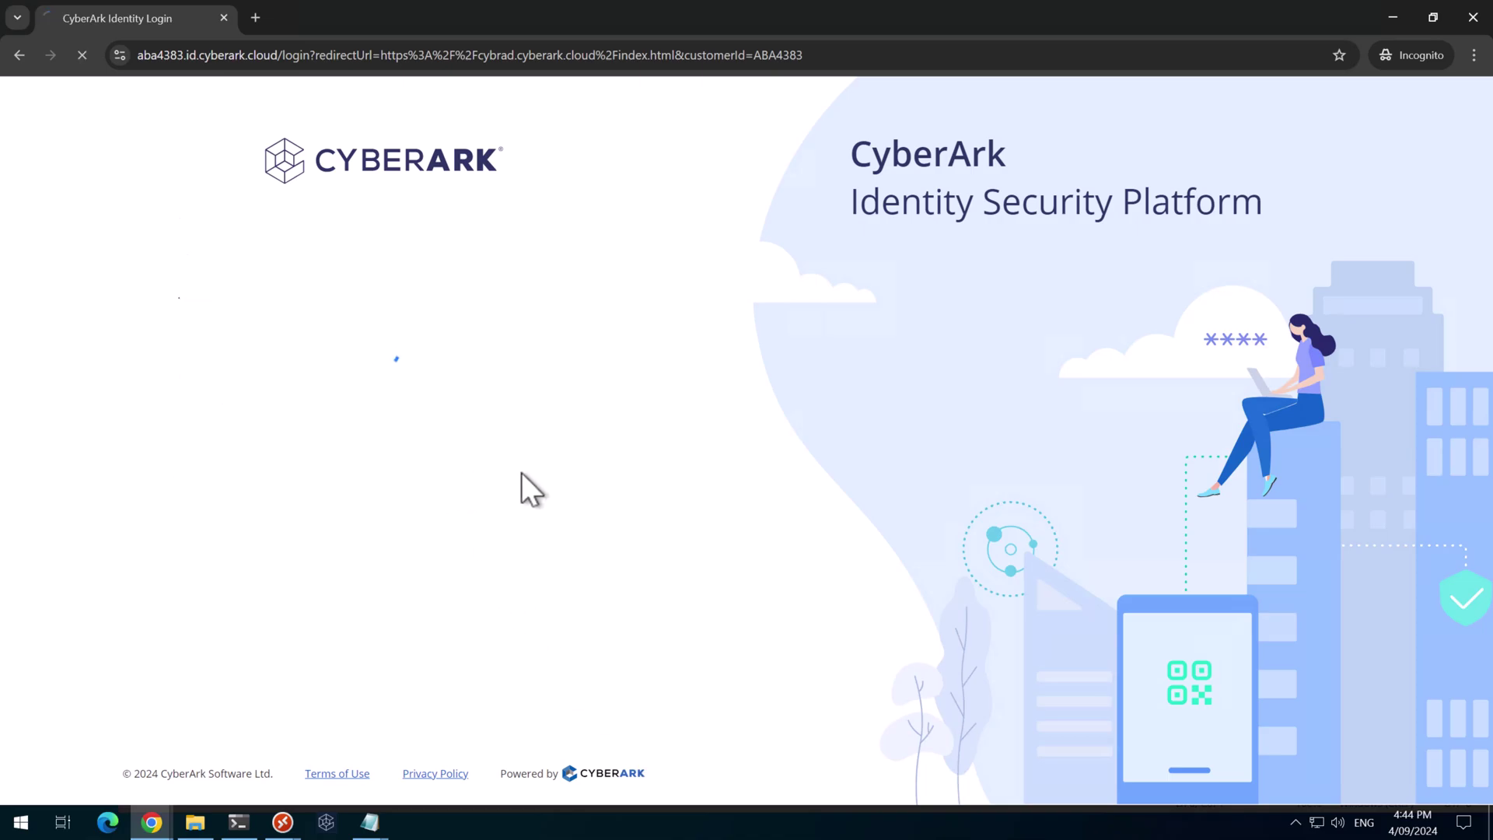
left_click(233, 185)
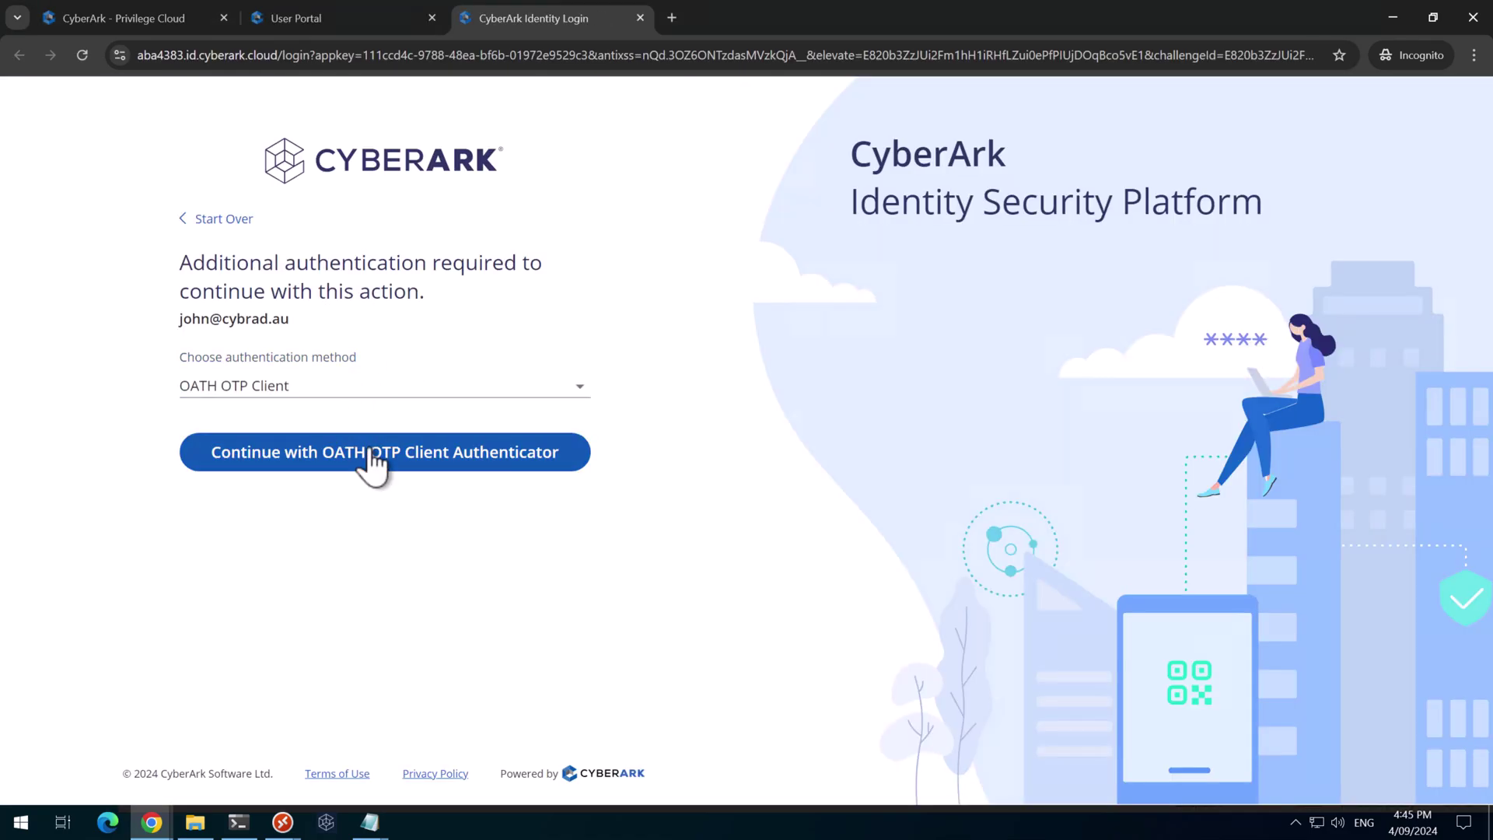
left_click(371, 452)
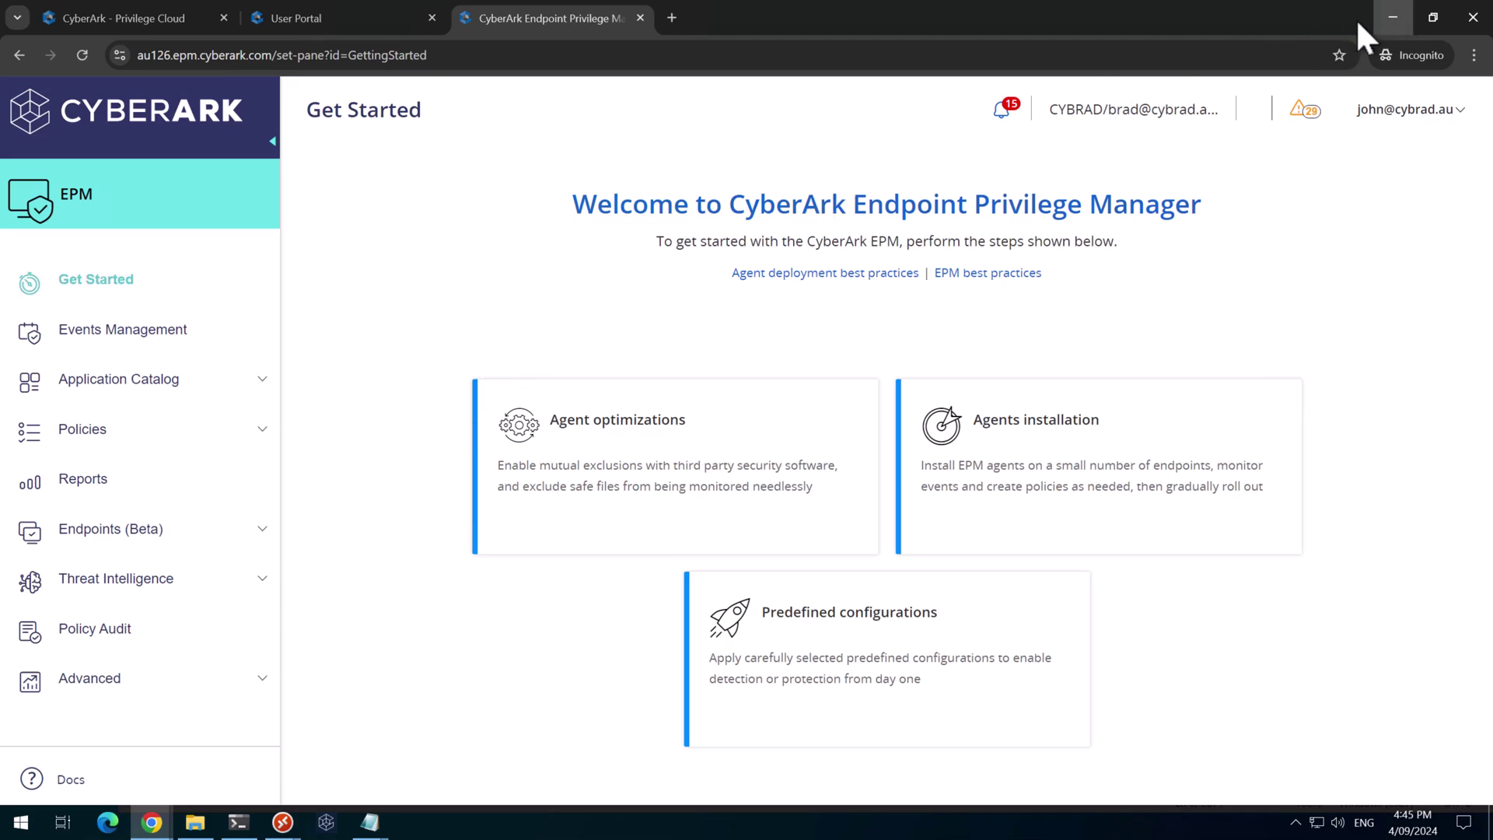
In the EPM admin tab, open Account Management and list the set and account administrators
left_click(1388, 17)
left_click(507, 20)
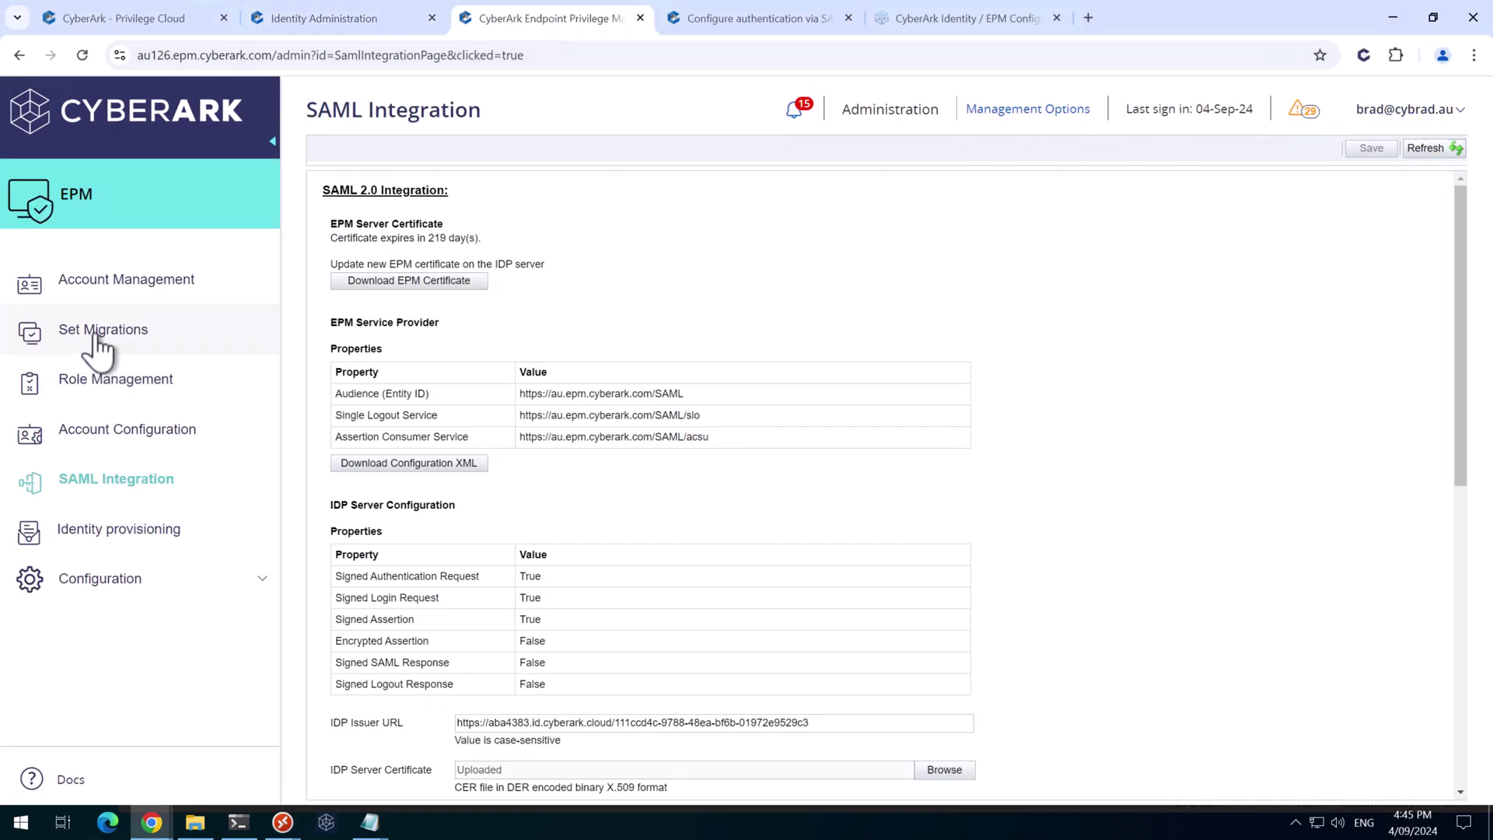
left_click(117, 289)
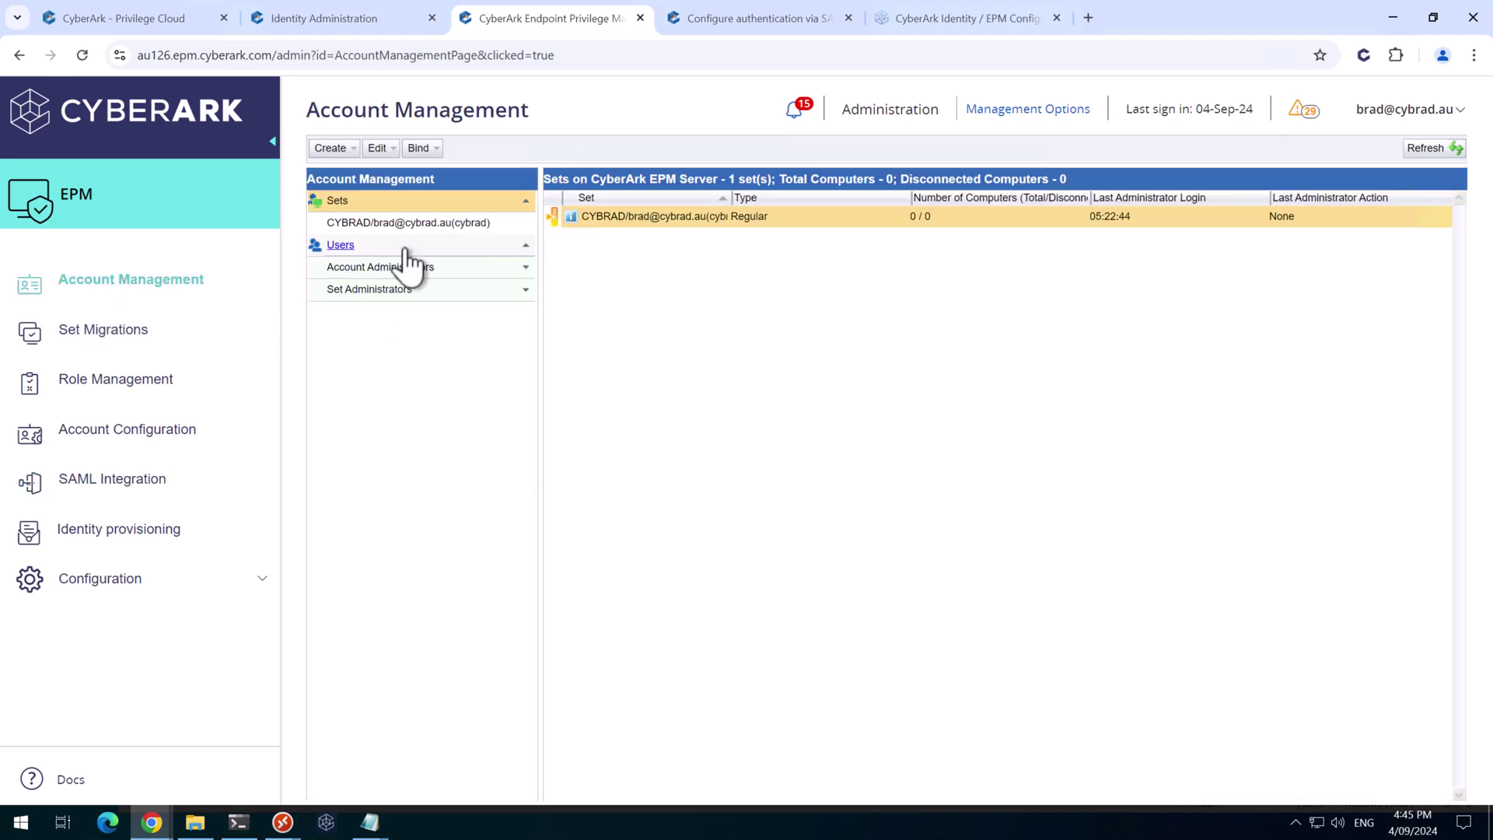
left_click(510, 294)
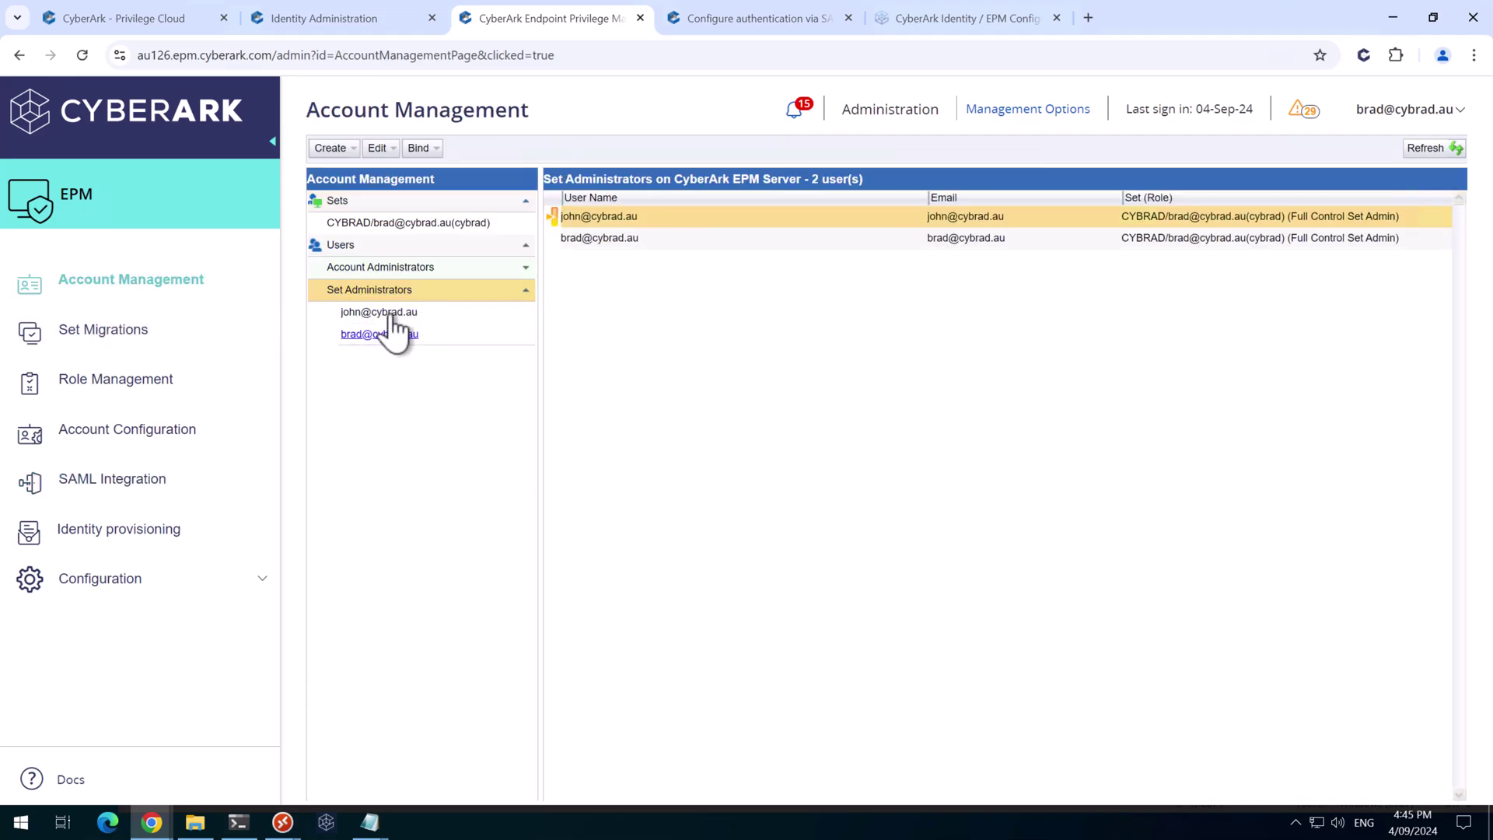
left_click(526, 267)
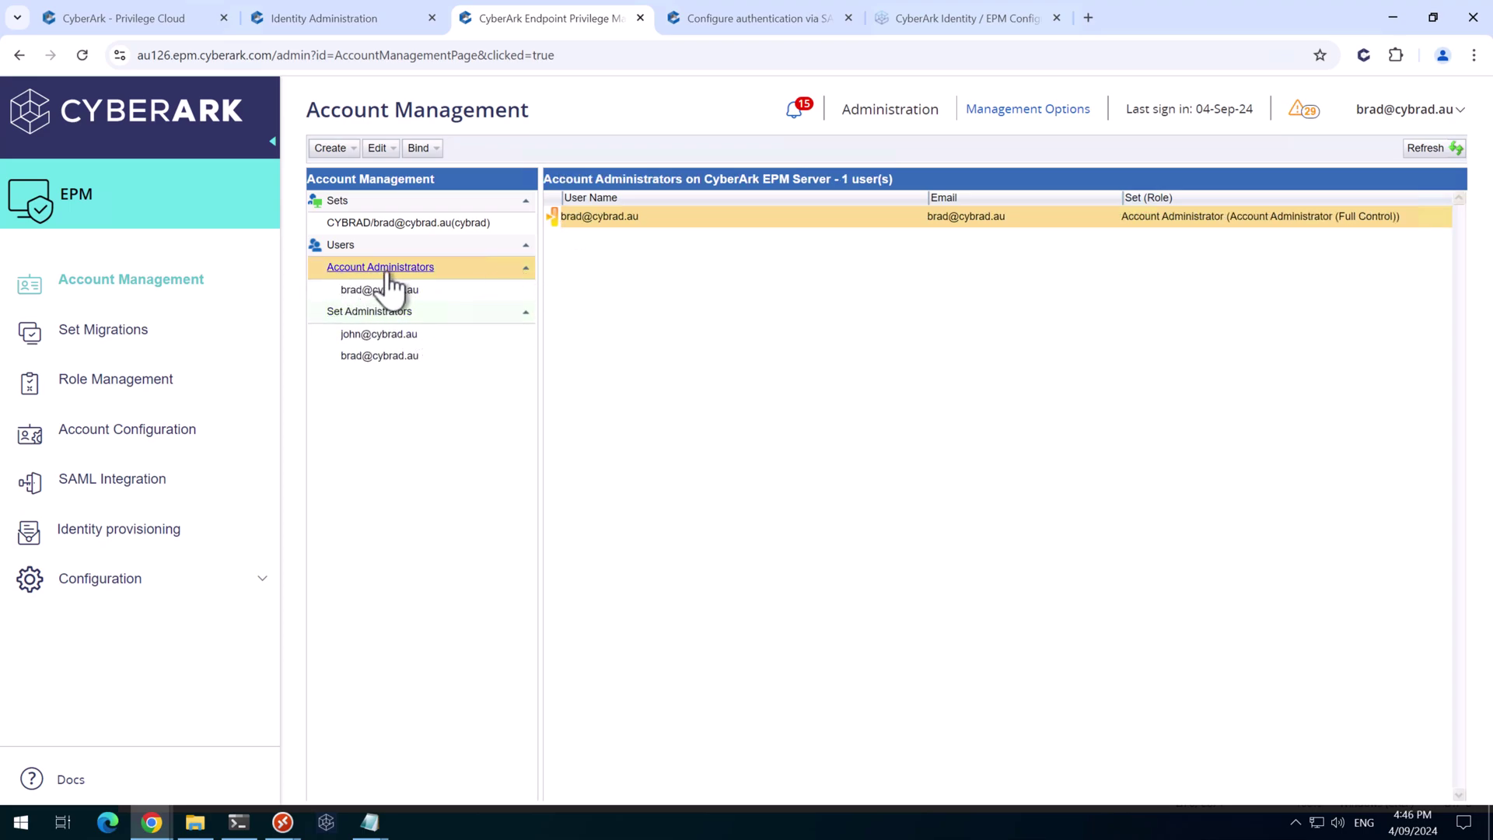
Edit the new user to grant Account Administrator rights with full control and confirm the update
left_click(408, 335)
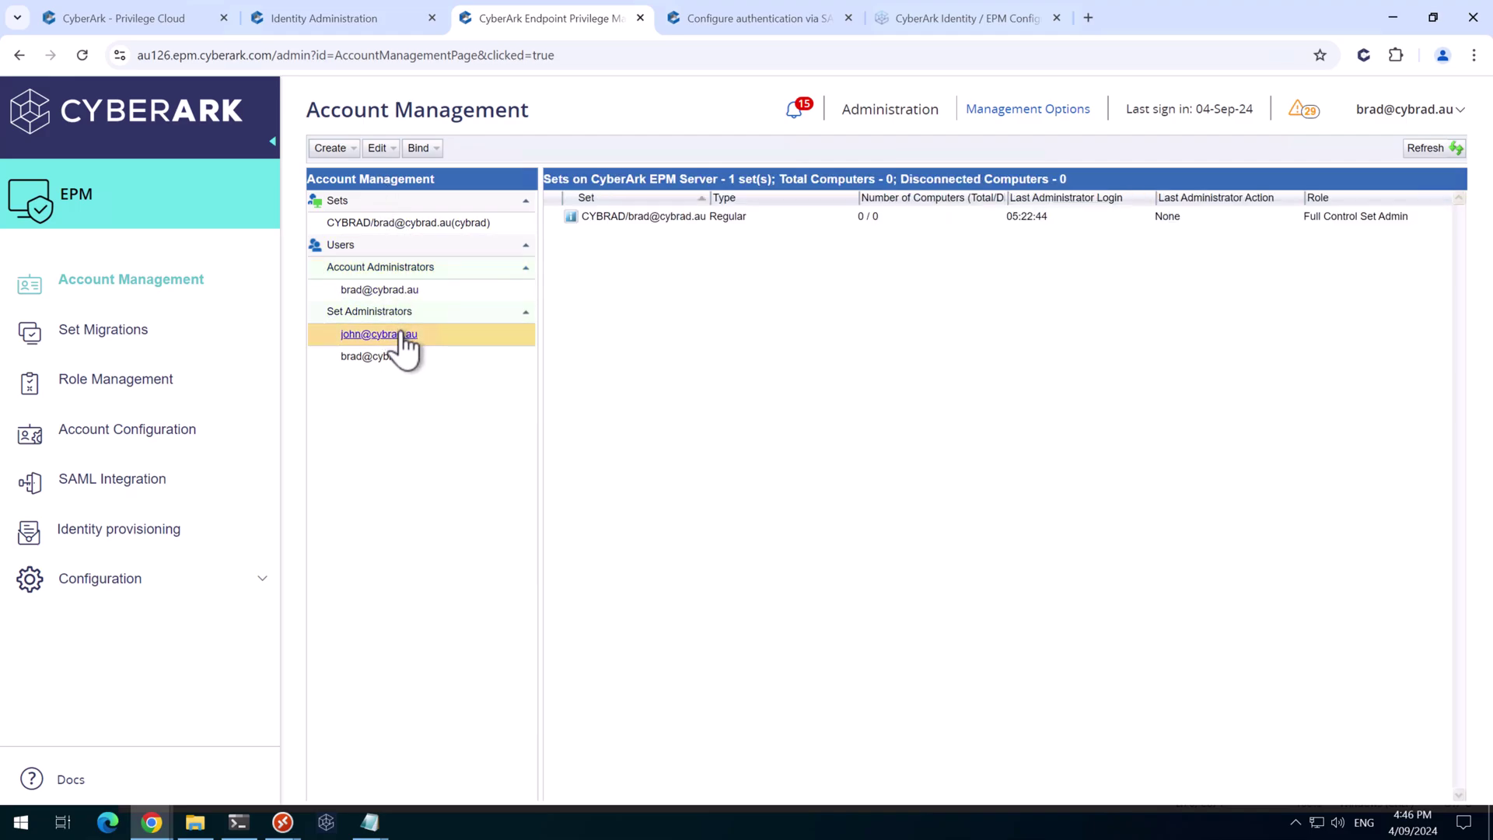
left_click(378, 148)
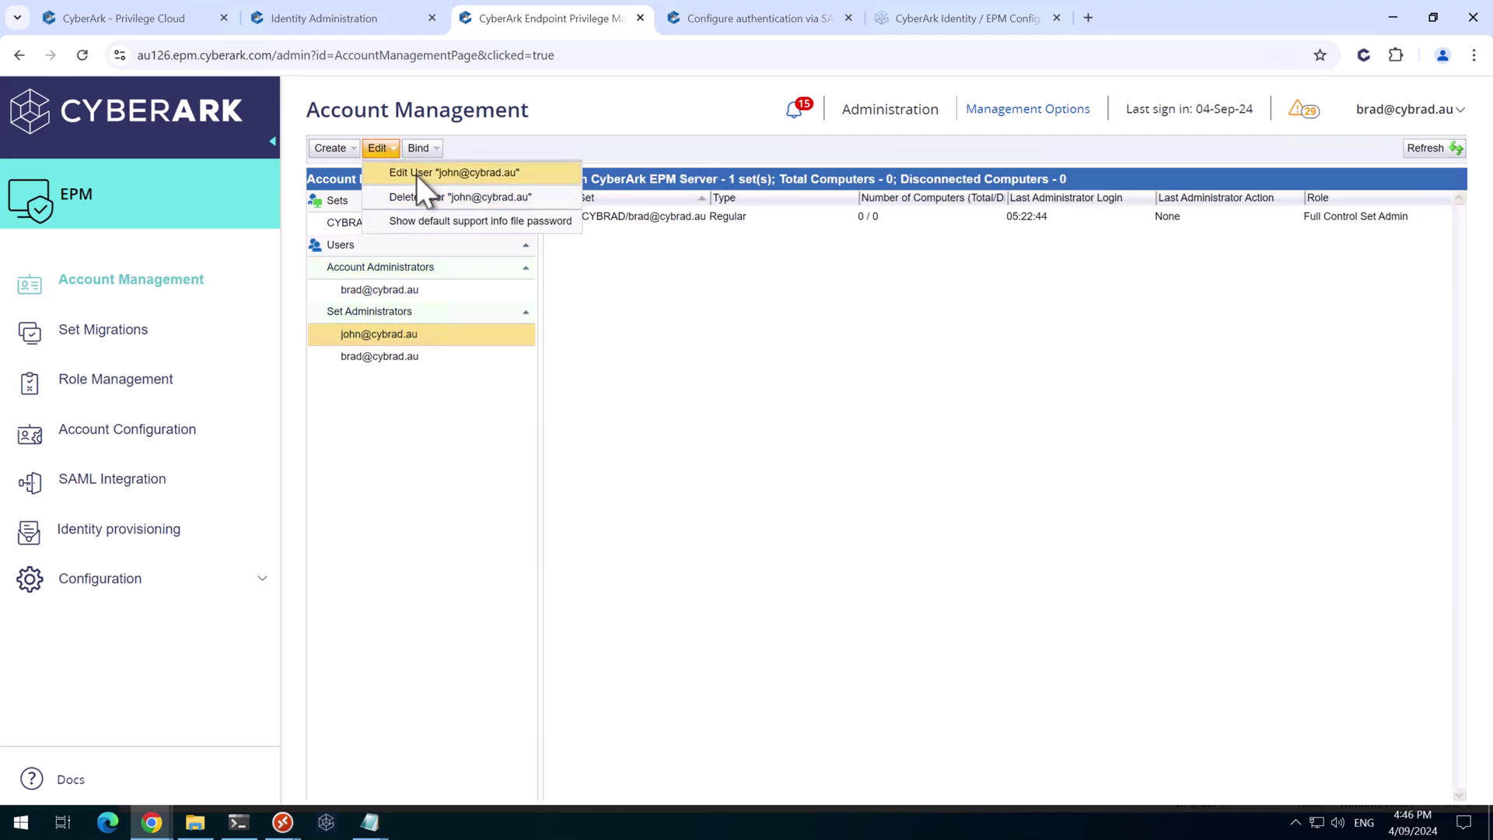
left_click(428, 171)
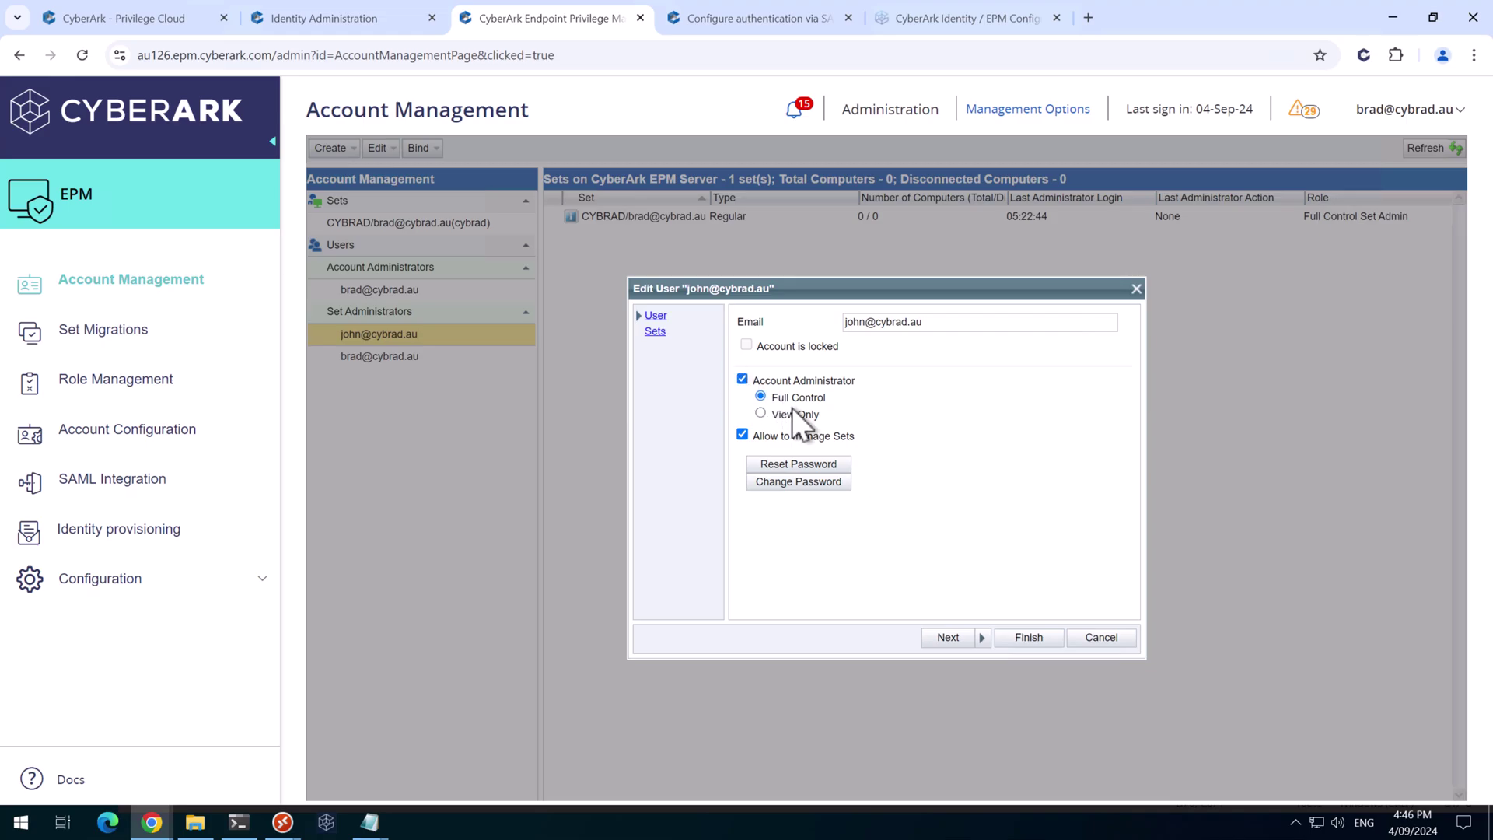
left_click(1029, 636)
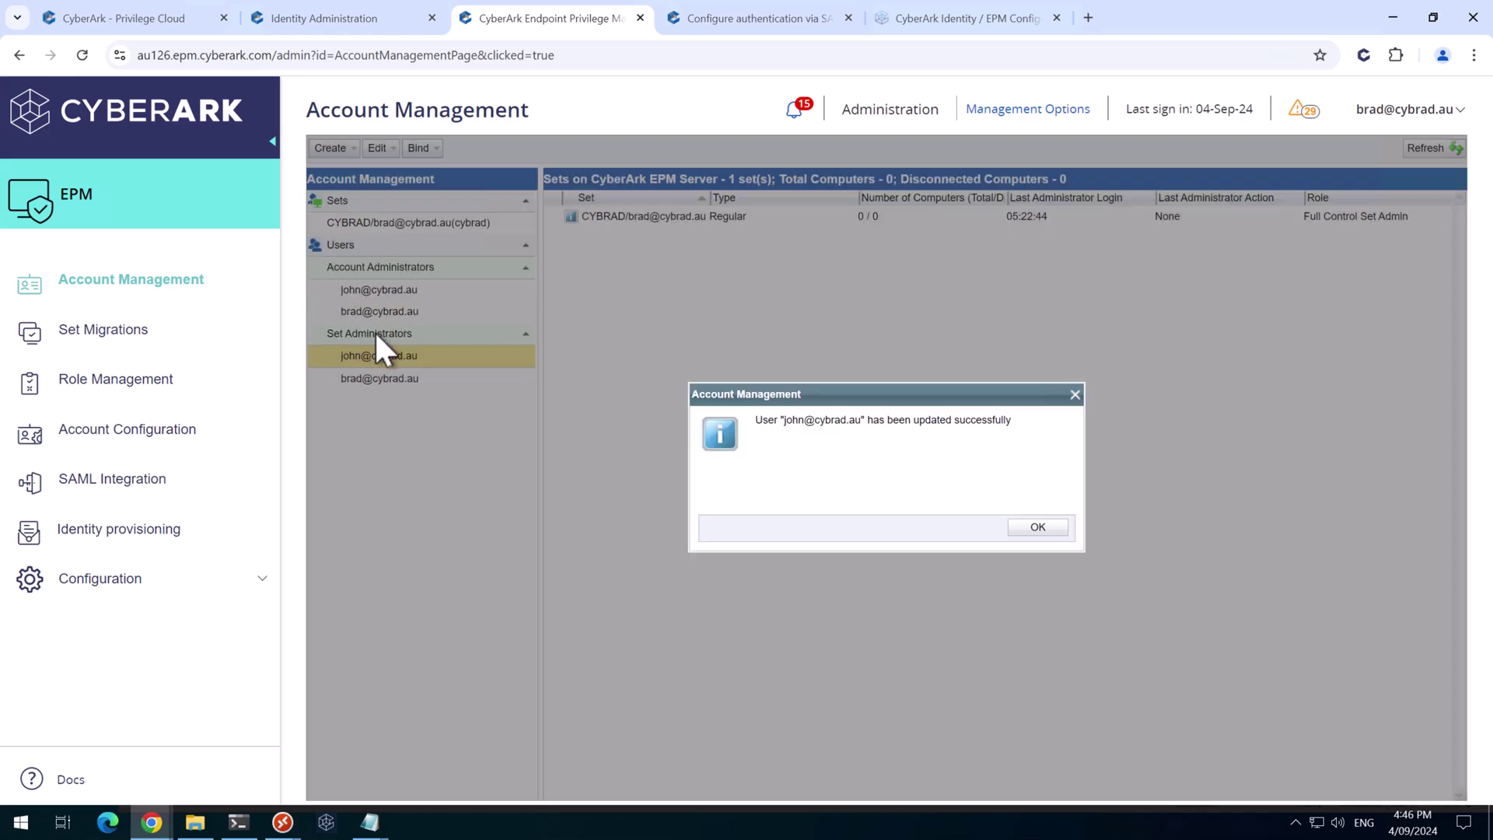
left_click(1035, 529)
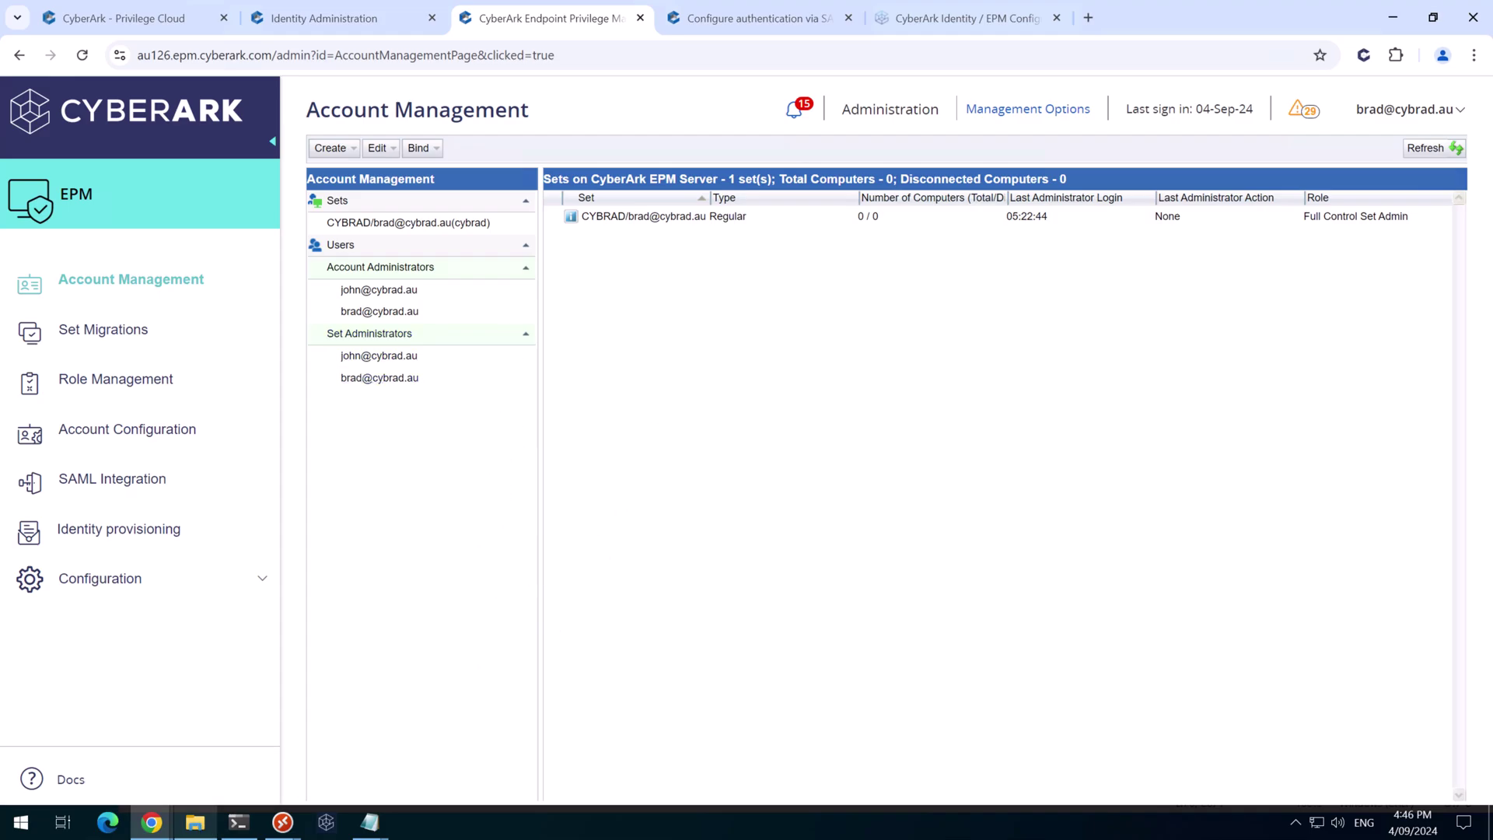
In the private EPM window, submit the OATH verification code to complete step-up authentication
mouse_move(152, 822)
left_click(283, 751)
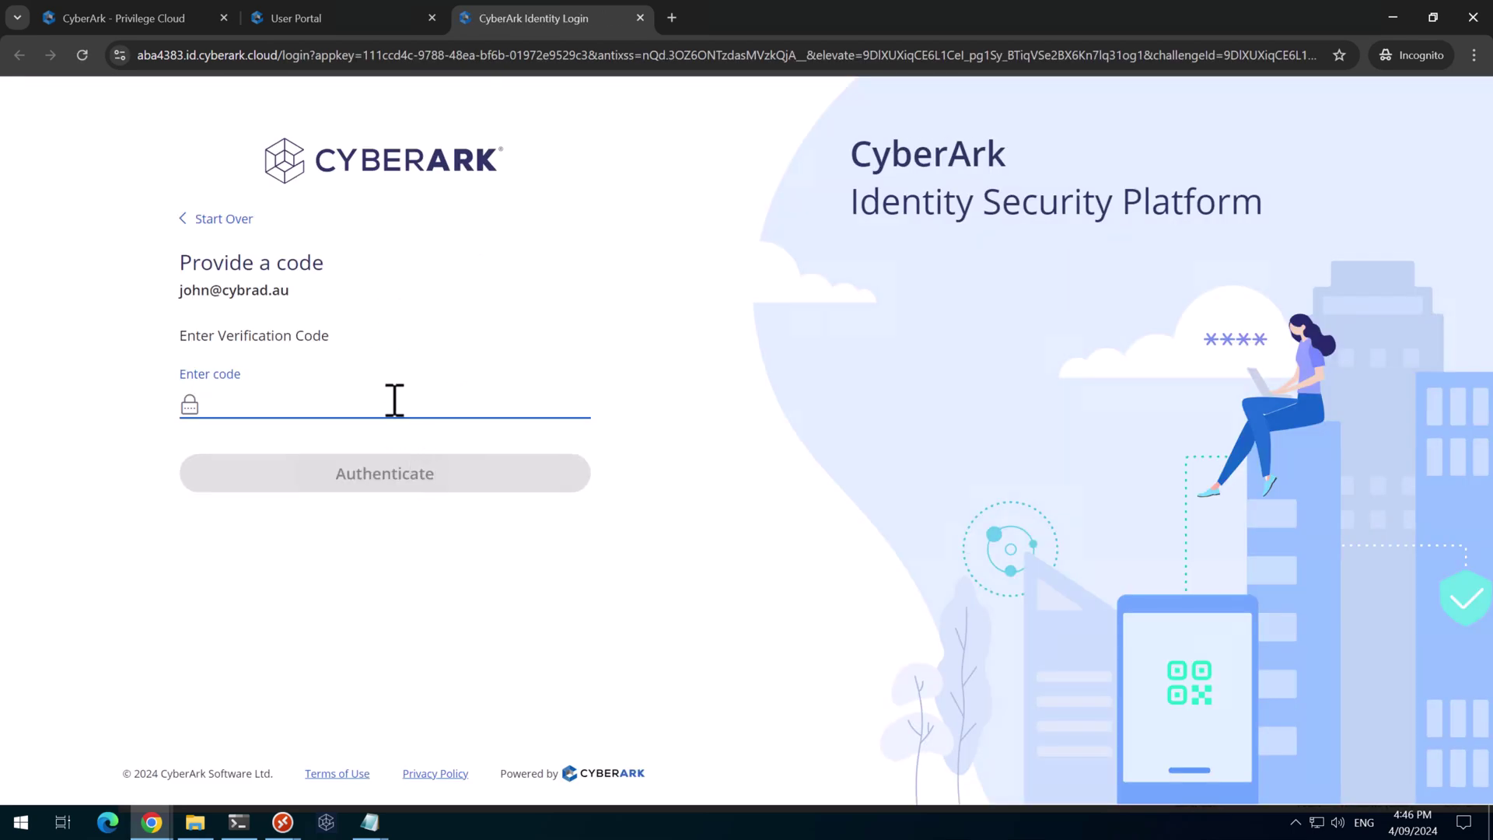
type("123456")
key("Return")
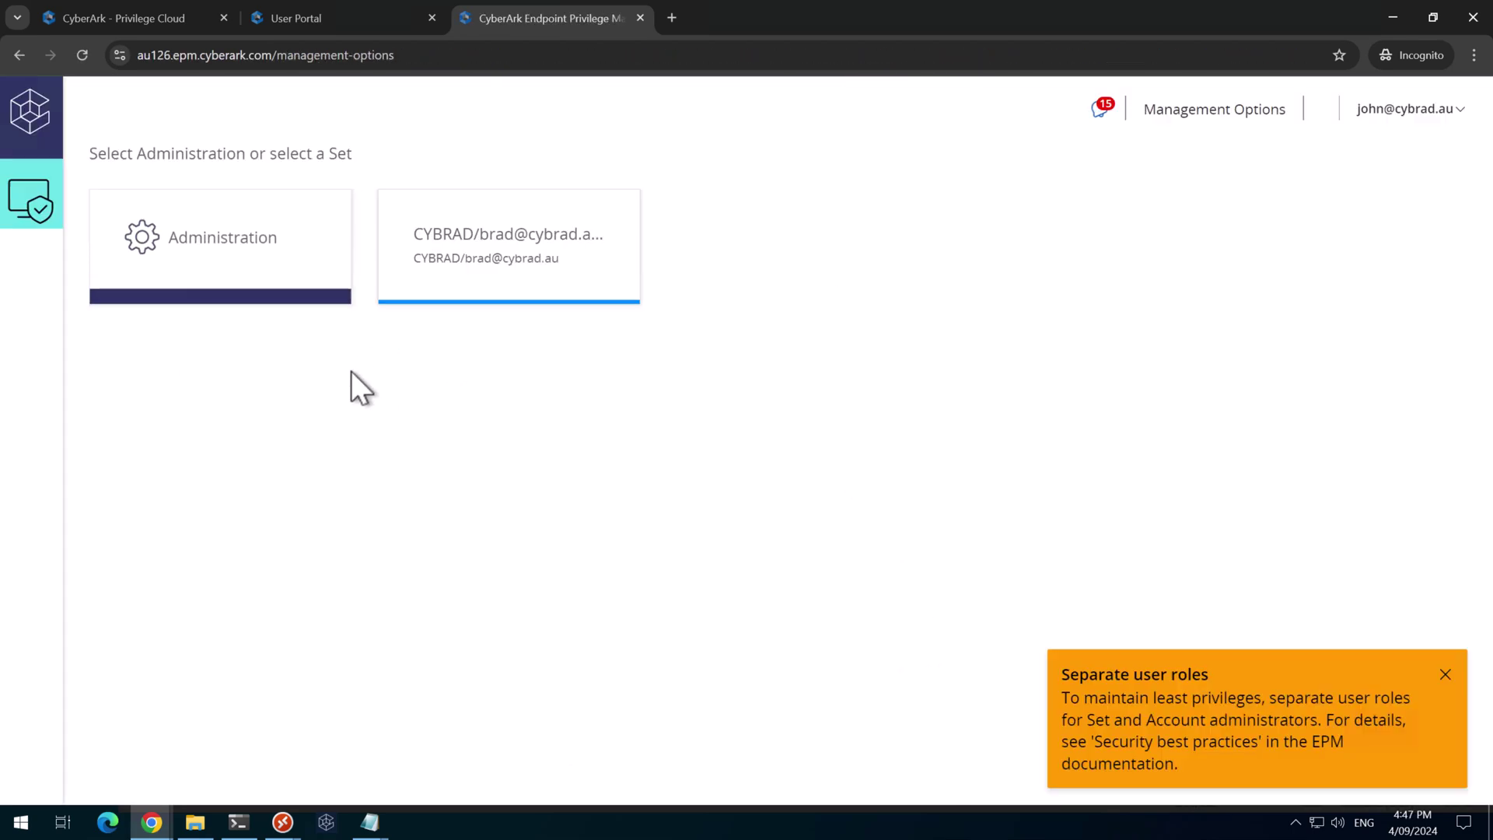